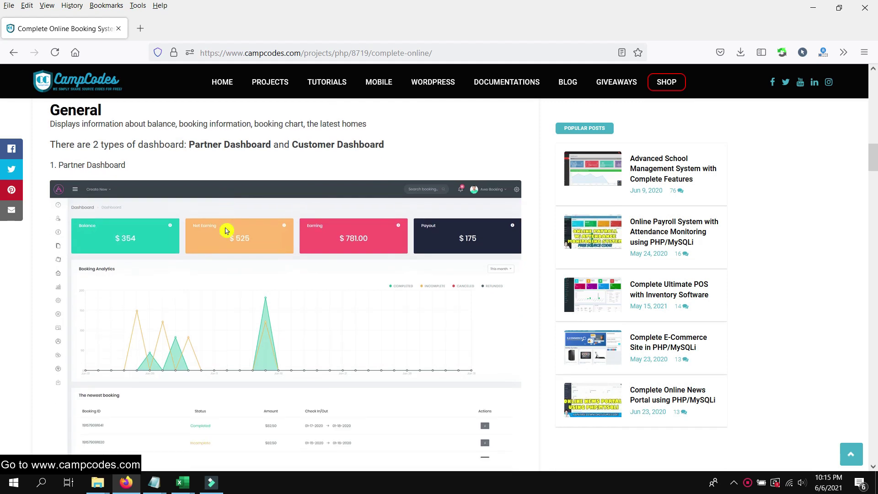
Read through the booking system article's requirements and installation steps
{"action": "scroll", "coordinate": [228, 231], "scroll_direction": "down", "scroll_amount": 10}
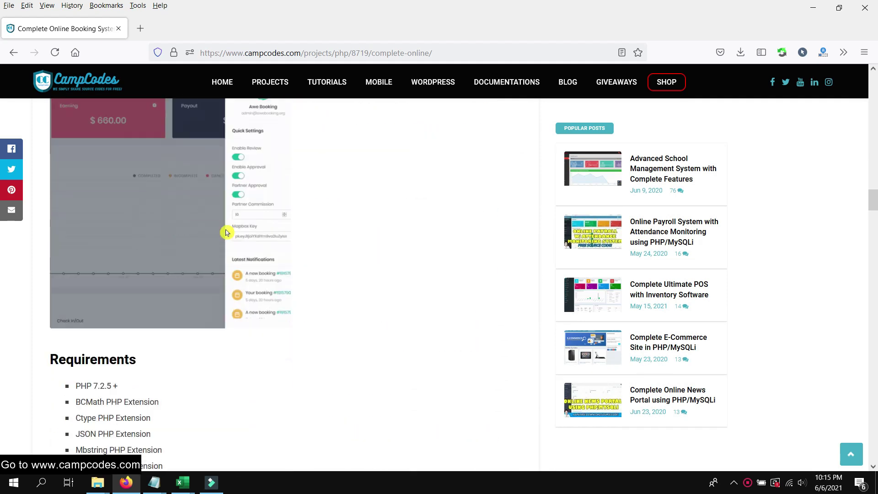
{"action": "scroll", "coordinate": [226, 233], "scroll_direction": "down", "scroll_amount": 3}
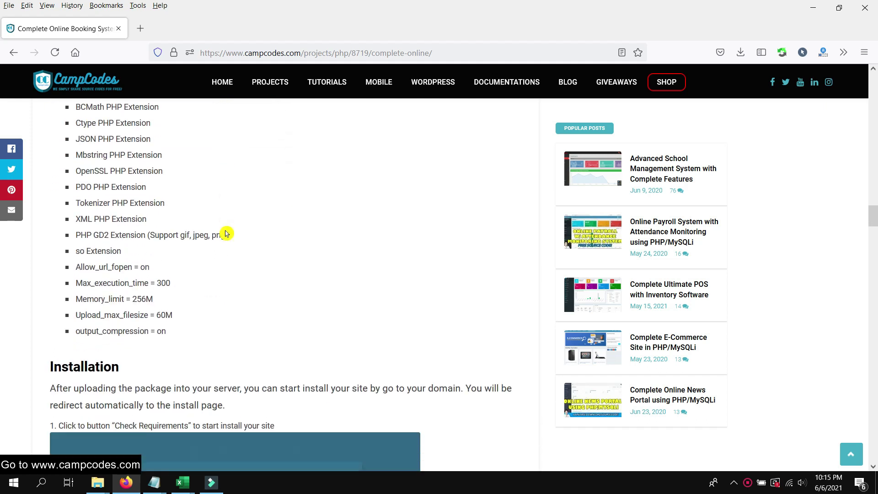
{"action": "scroll", "coordinate": [107, 203], "scroll_direction": "up", "scroll_amount": 5}
{"action": "scroll", "coordinate": [229, 214], "scroll_direction": "down", "scroll_amount": 3}
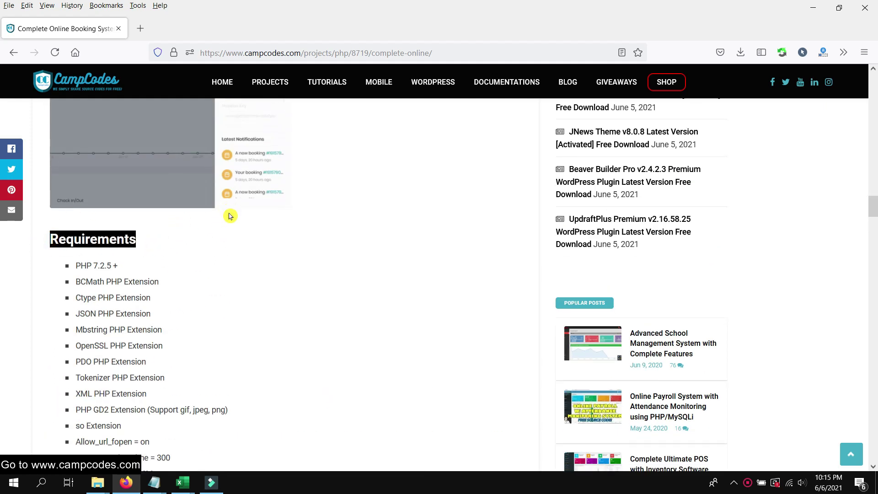
{"action": "scroll", "coordinate": [315, 203], "scroll_direction": "down", "scroll_amount": 6}
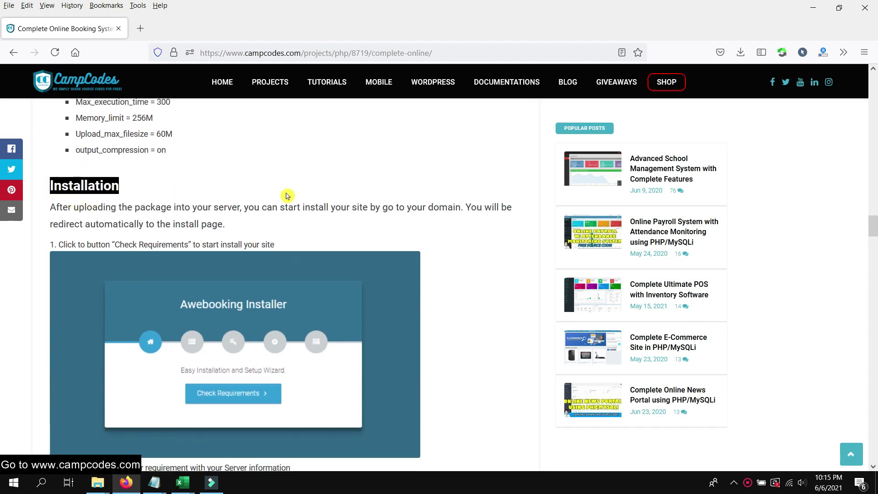
{"action": "scroll", "coordinate": [292, 197], "scroll_direction": "down", "scroll_amount": 15}
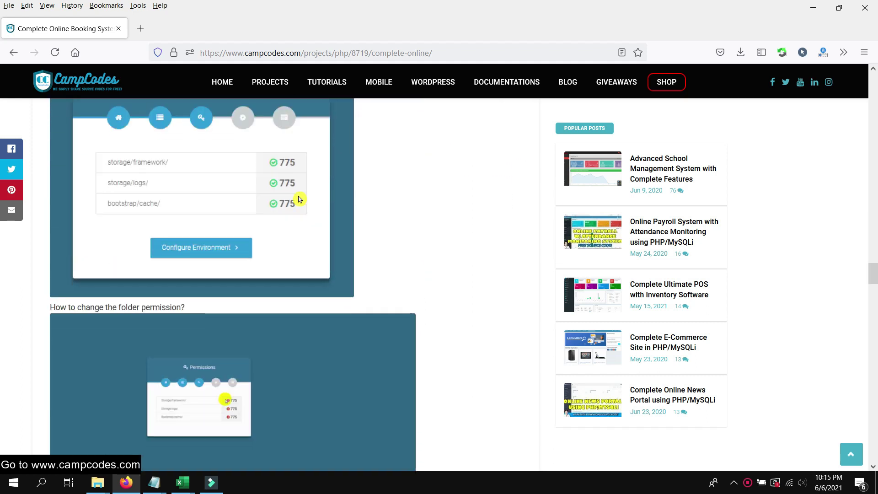
{"action": "scroll", "coordinate": [299, 199], "scroll_direction": "down", "scroll_amount": 20}
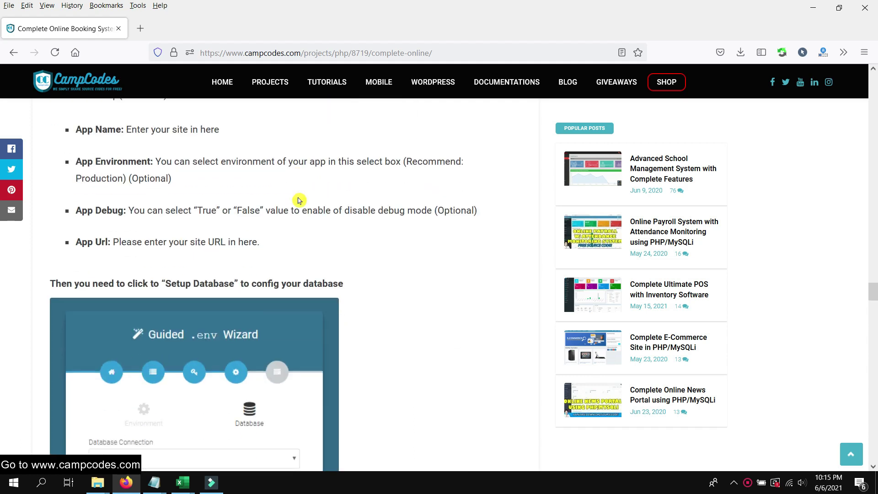
{"action": "scroll", "coordinate": [298, 201], "scroll_direction": "down", "scroll_amount": 20}
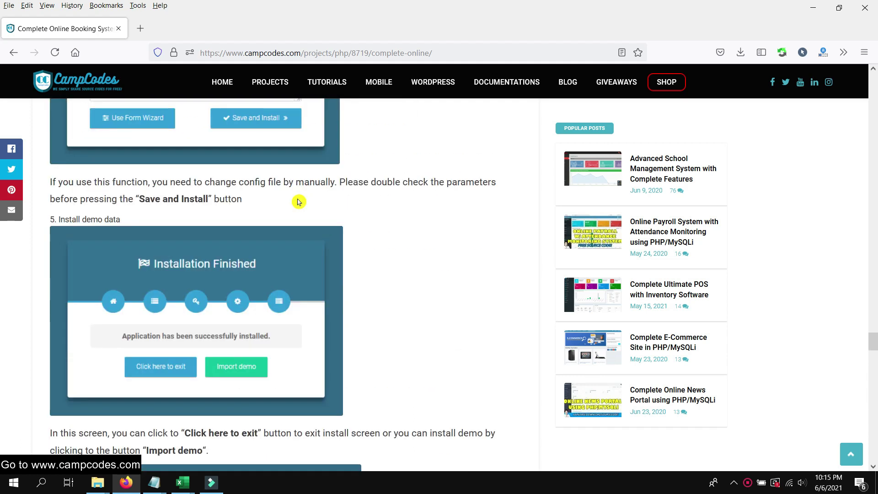
{"action": "scroll", "coordinate": [298, 202], "scroll_direction": "down", "scroll_amount": 20}
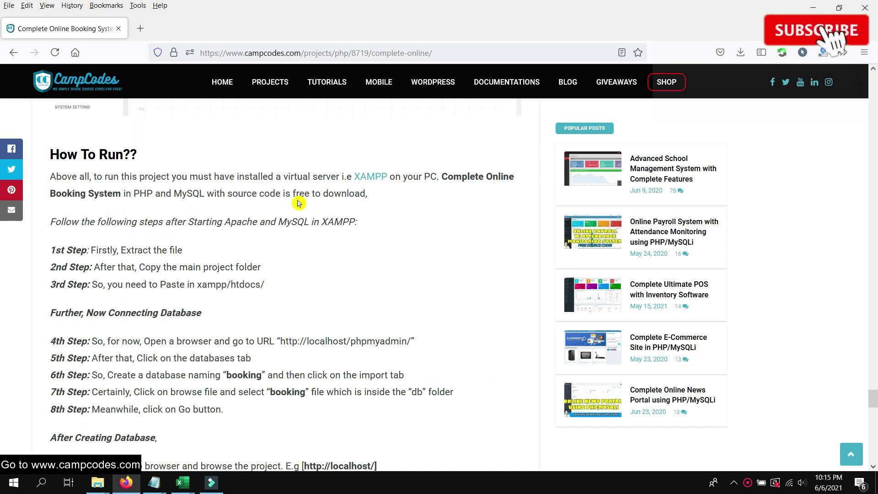
Reach the DEMO ACCESS ADMIN section and highlight the demo admin email and password
{"action": "scroll", "coordinate": [298, 203], "scroll_direction": "down", "scroll_amount": 6}
{"action": "scroll", "coordinate": [297, 203], "scroll_direction": "up", "scroll_amount": 4}
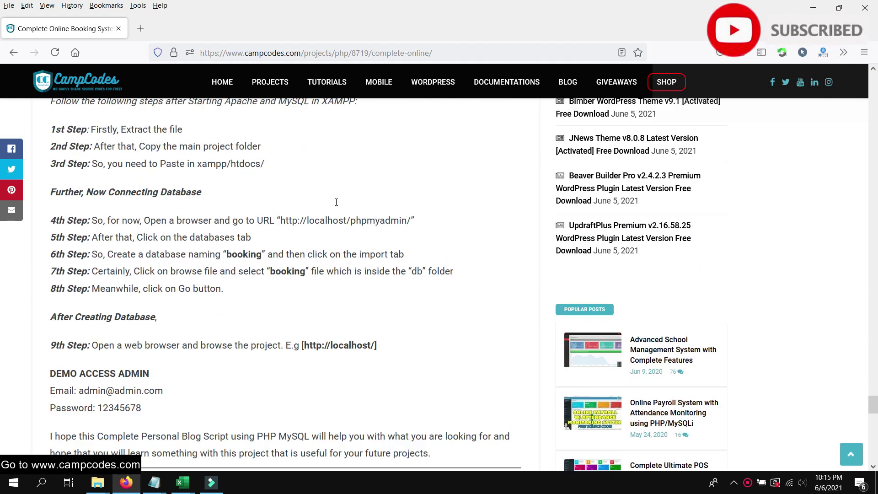
{"action": "scroll", "coordinate": [336, 201], "scroll_direction": "down", "scroll_amount": 5}
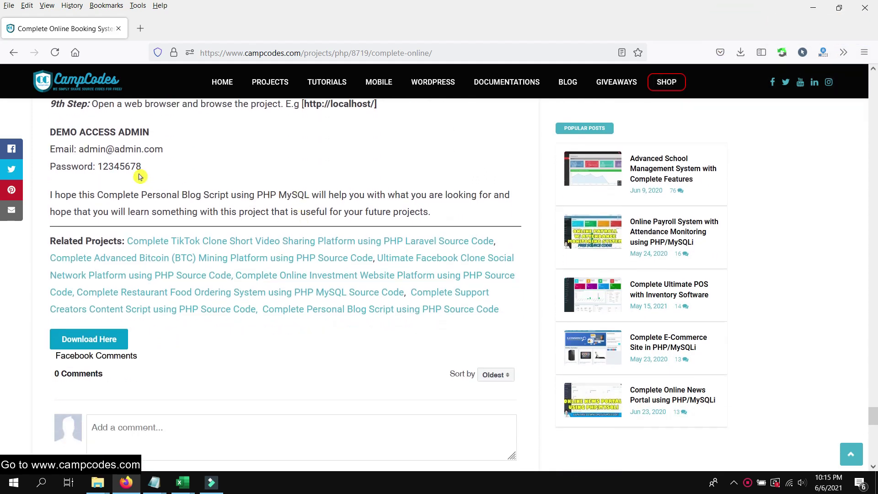
{"action": "left_click_drag", "start_coordinate": [139, 176], "coordinate": [52, 158]}
{"action": "left_click", "coordinate": [195, 179]}
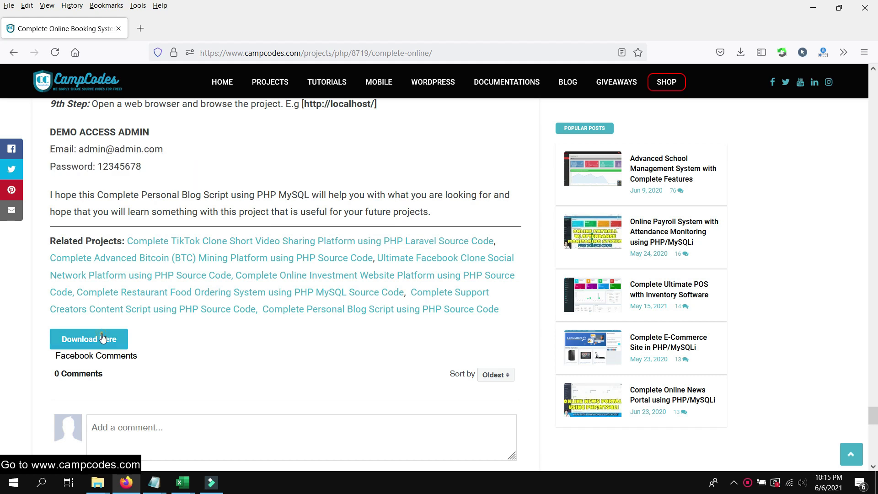
Follow the source code download link to MediaFire and start downloading booking.zip
{"action": "left_click", "coordinate": [102, 338]}
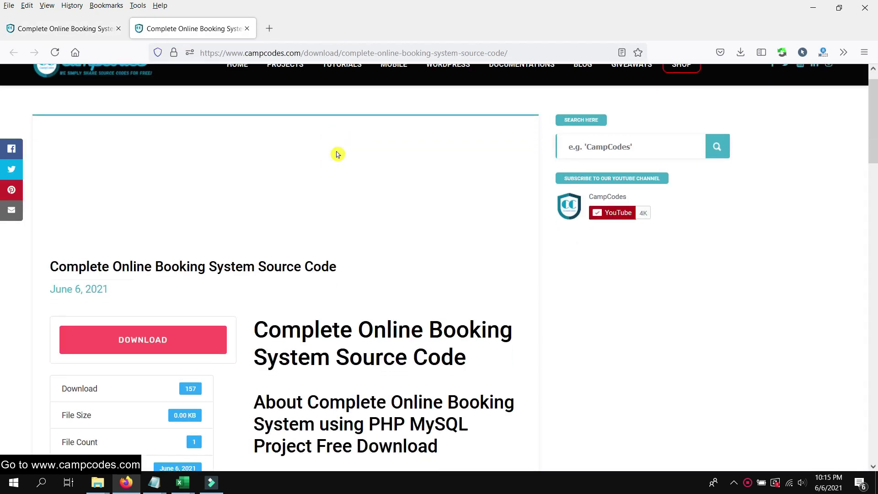
{"action": "scroll", "coordinate": [337, 153], "scroll_direction": "down", "scroll_amount": 5}
{"action": "scroll", "coordinate": [303, 187], "scroll_direction": "up", "scroll_amount": 4}
{"action": "left_click", "coordinate": [183, 305]}
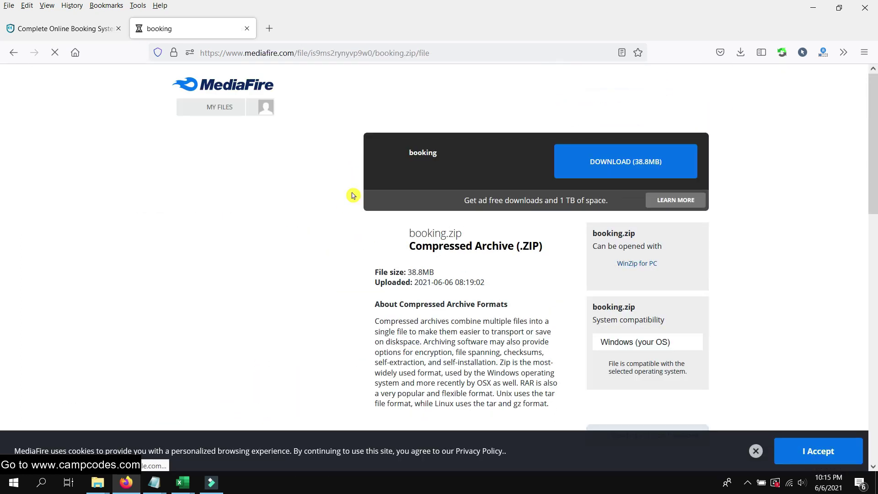
{"action": "left_click", "coordinate": [661, 166]}
Close the extra Firefox window, confirm the booking.zip download progress, and select the archive
{"action": "mouse_move", "coordinate": [126, 483]}
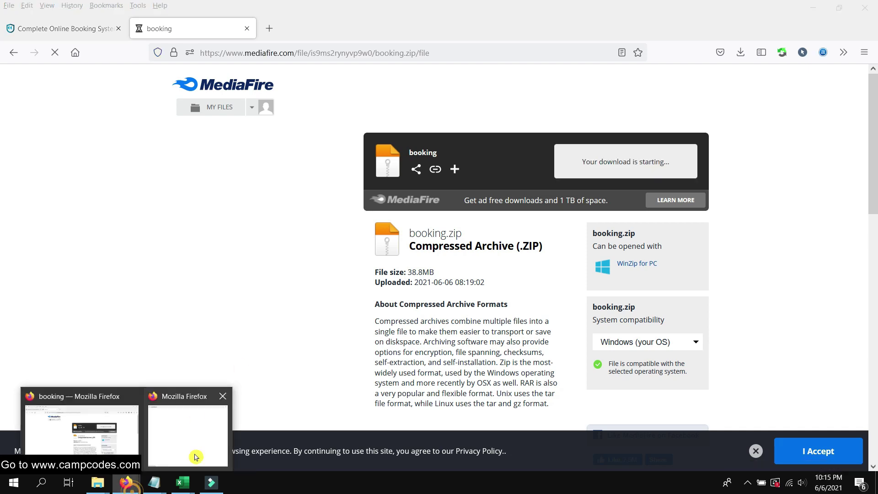
{"action": "left_click", "coordinate": [225, 403]}
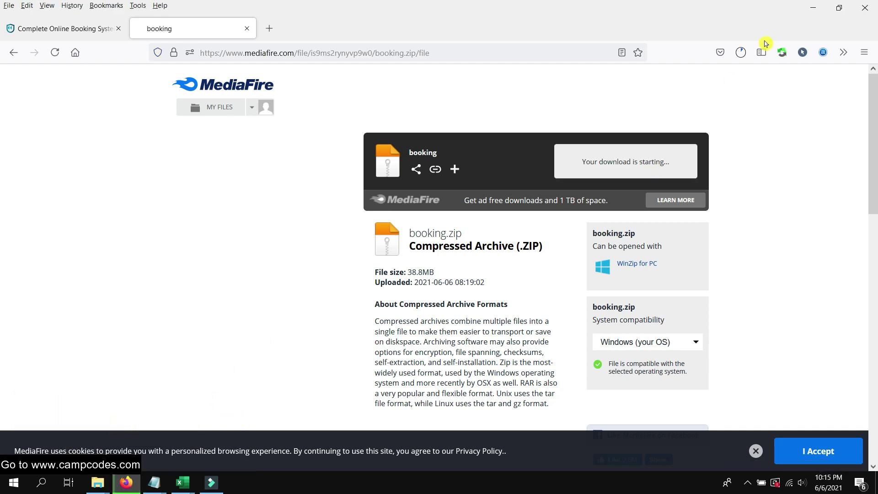
{"action": "left_click", "coordinate": [740, 52]}
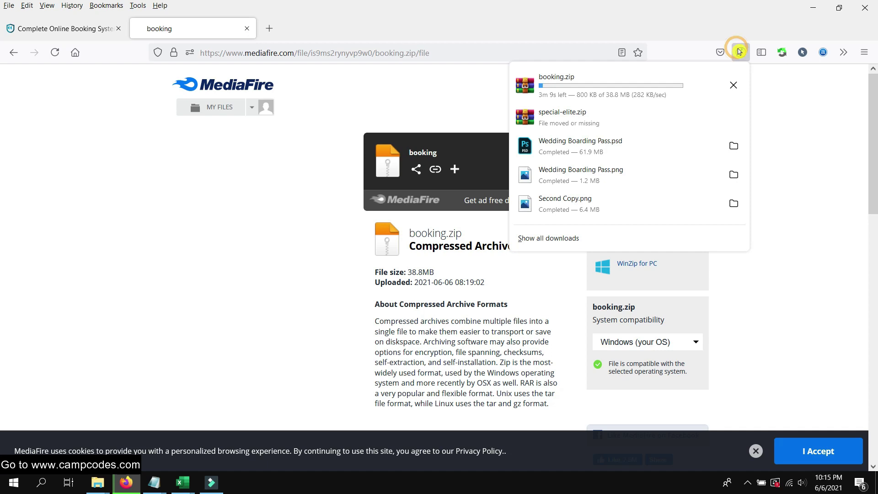
{"action": "left_click", "coordinate": [215, 280]}
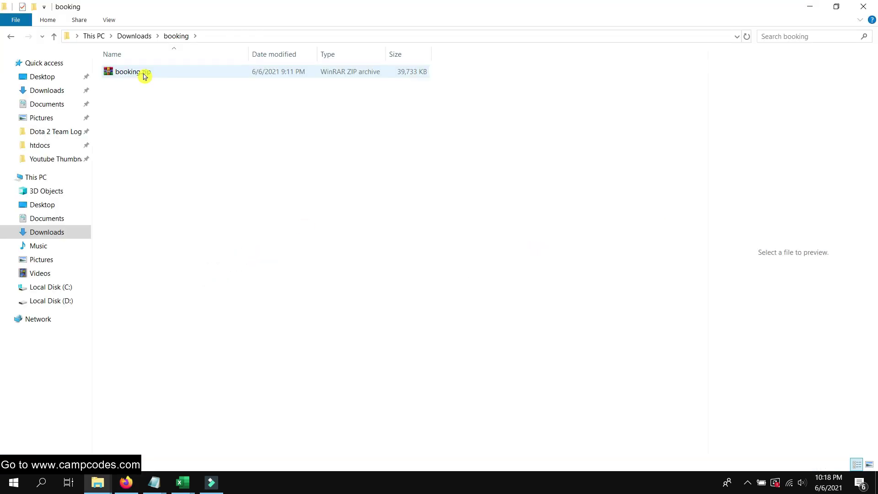
{"action": "left_click", "coordinate": [149, 75]}
Extract booking.zip into a booking folder and open it
{"action": "right_click", "coordinate": [150, 75]}
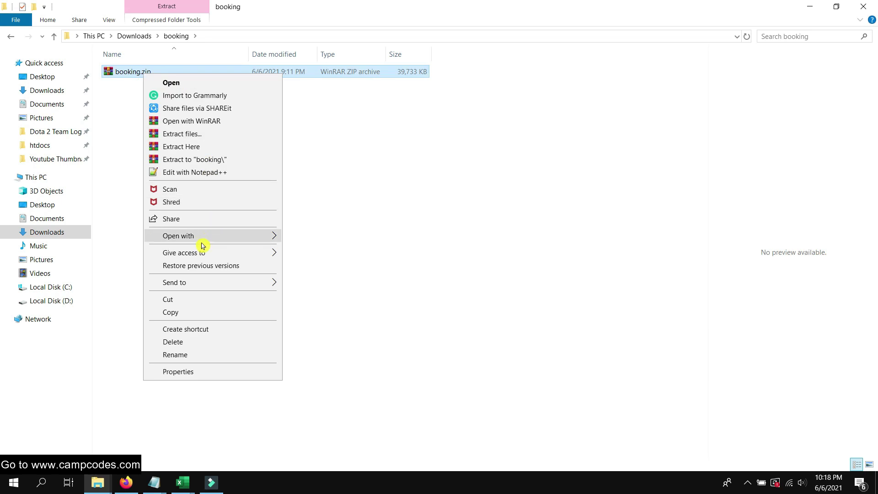
{"action": "left_click", "coordinate": [202, 162]}
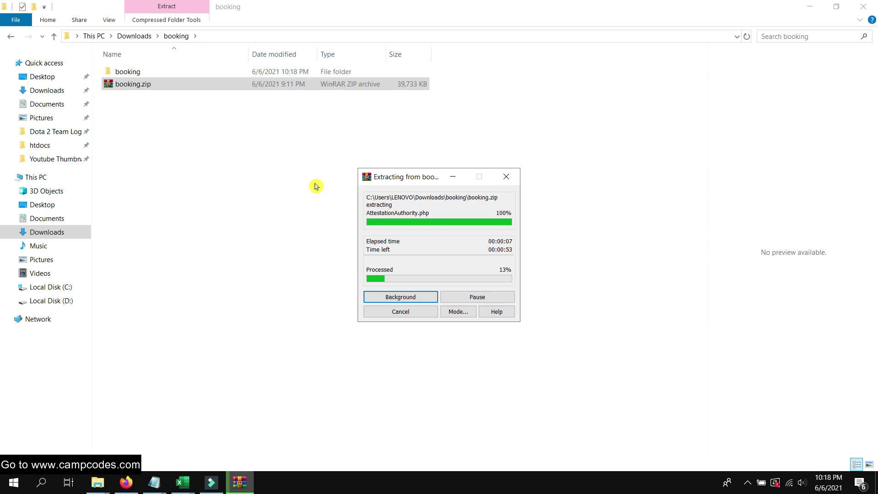
{"action": "double_click", "coordinate": [154, 72]}
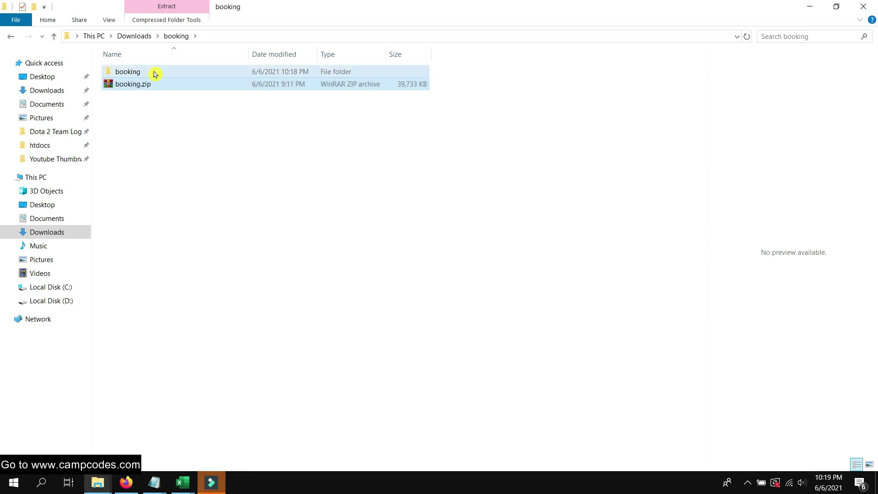
Select all project files in the inner booking folder and cut them
{"action": "double_click", "coordinate": [152, 71]}
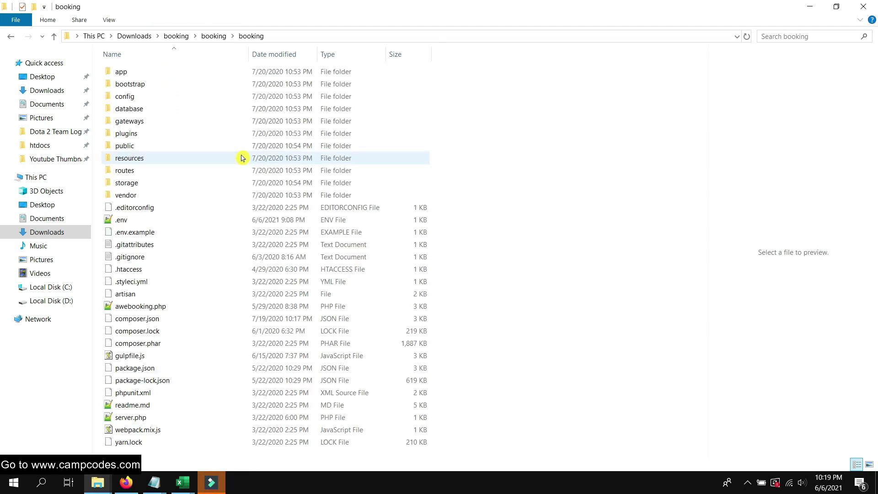
{"action": "left_click_drag", "start_coordinate": [478, 446], "coordinate": [160, 92]}
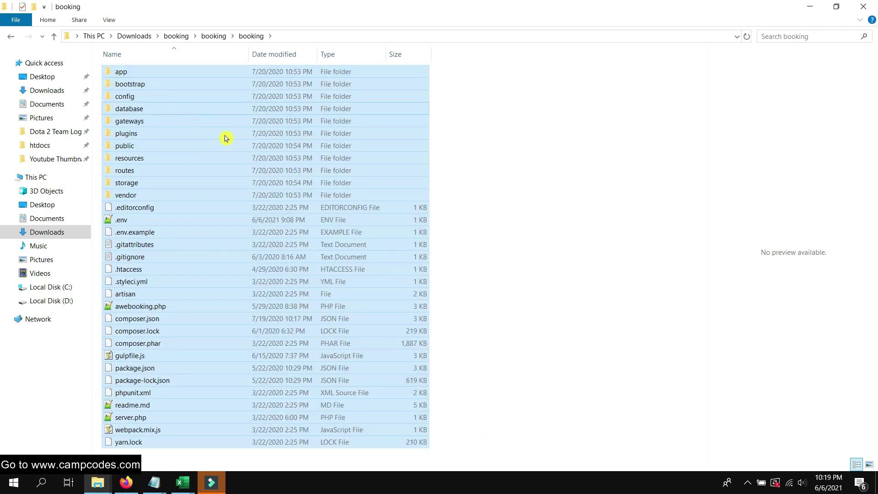
{"action": "right_click", "coordinate": [195, 115]}
{"action": "left_click", "coordinate": [227, 314]}
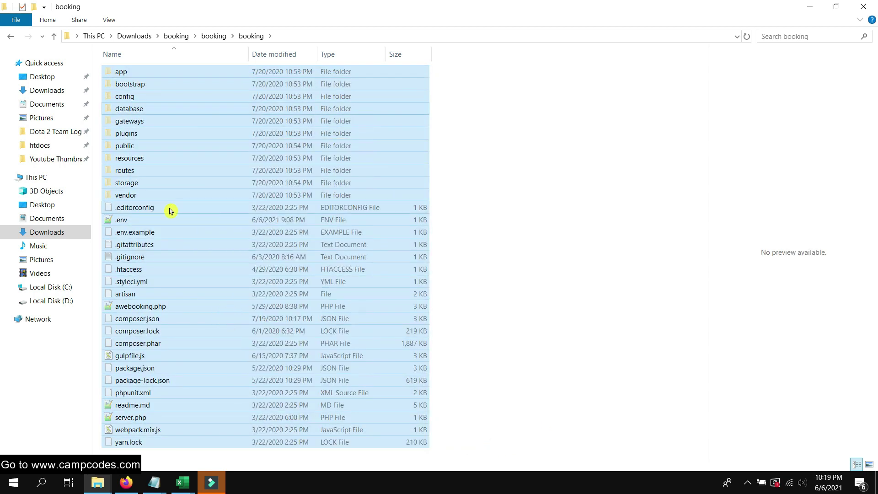
{"action": "left_click", "coordinate": [56, 302]}
Paste the project files into C:\xampp\htdocs and check that app, config, vendor and composer.json appear
{"action": "left_click", "coordinate": [52, 287]}
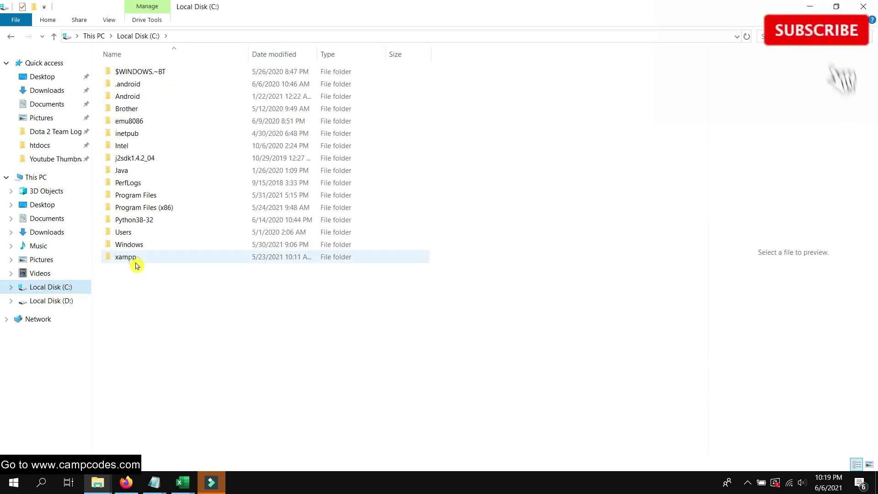
{"action": "double_click", "coordinate": [135, 261]}
{"action": "double_click", "coordinate": [147, 132]}
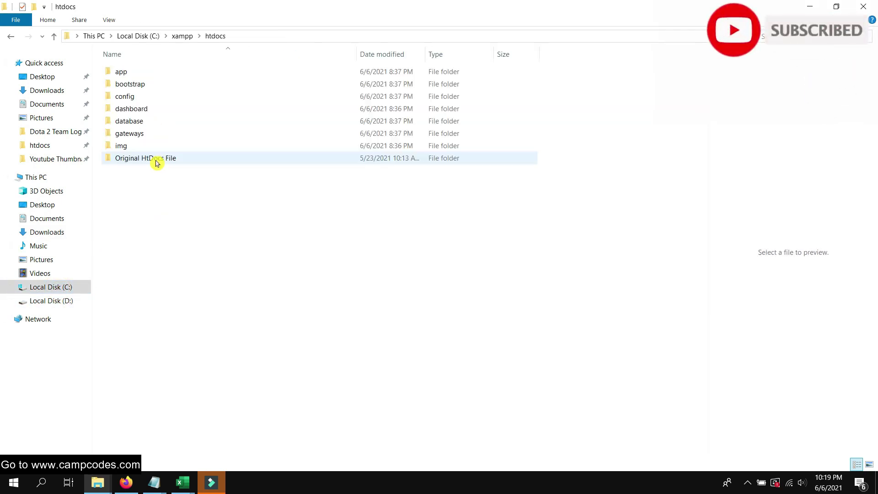
{"action": "right_click", "coordinate": [154, 202]}
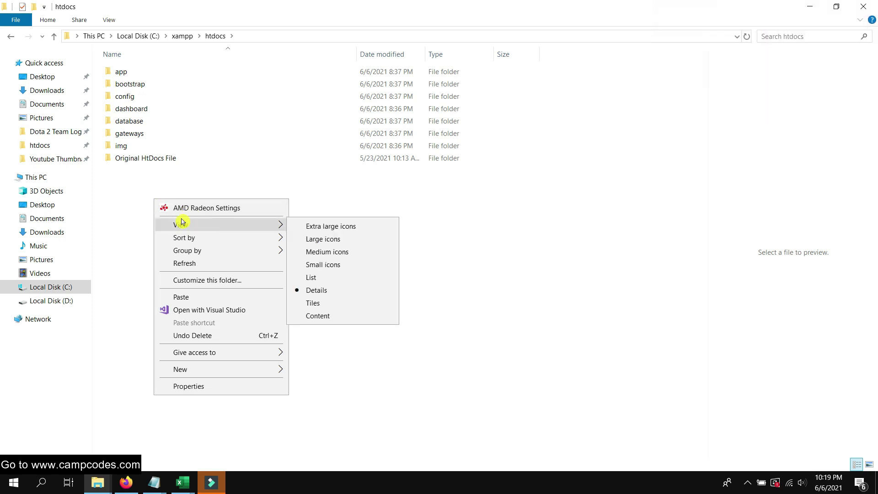
{"action": "left_click", "coordinate": [132, 229]}
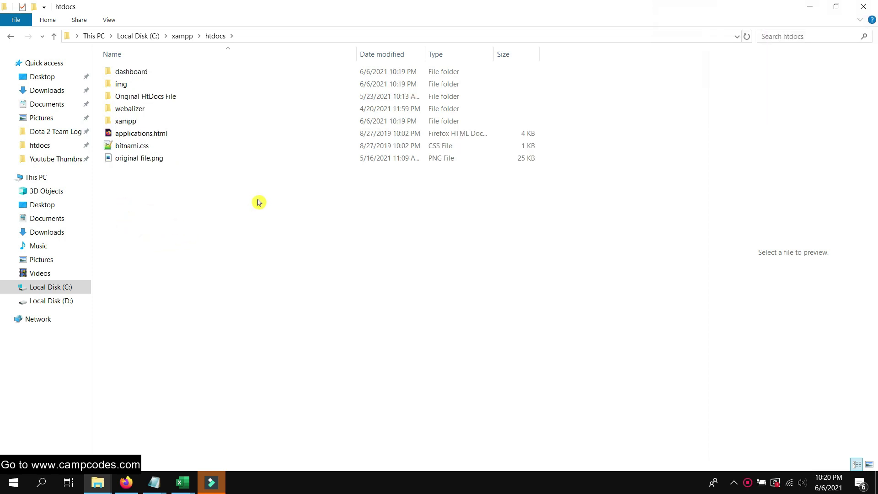
{"action": "right_click", "coordinate": [244, 194]}
{"action": "left_click", "coordinate": [277, 291]}
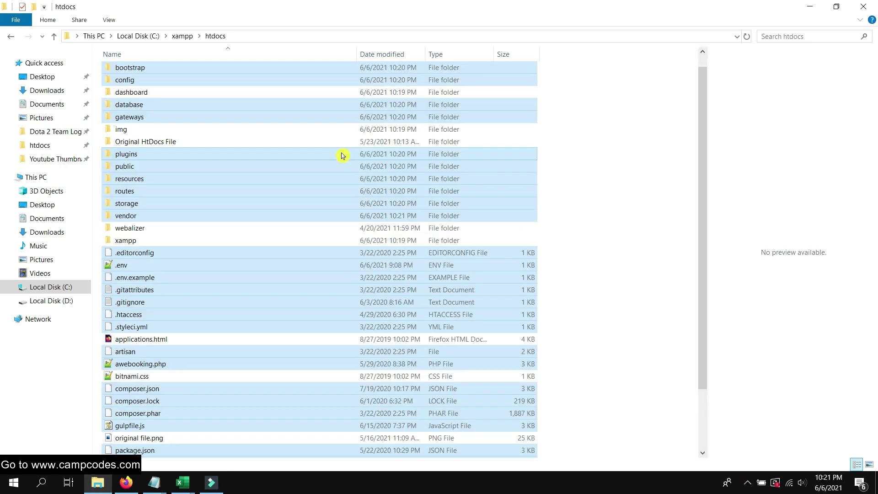
{"action": "scroll", "coordinate": [339, 153], "scroll_direction": "down", "scroll_amount": 2}
{"action": "scroll", "coordinate": [325, 182], "scroll_direction": "up", "scroll_amount": 3}
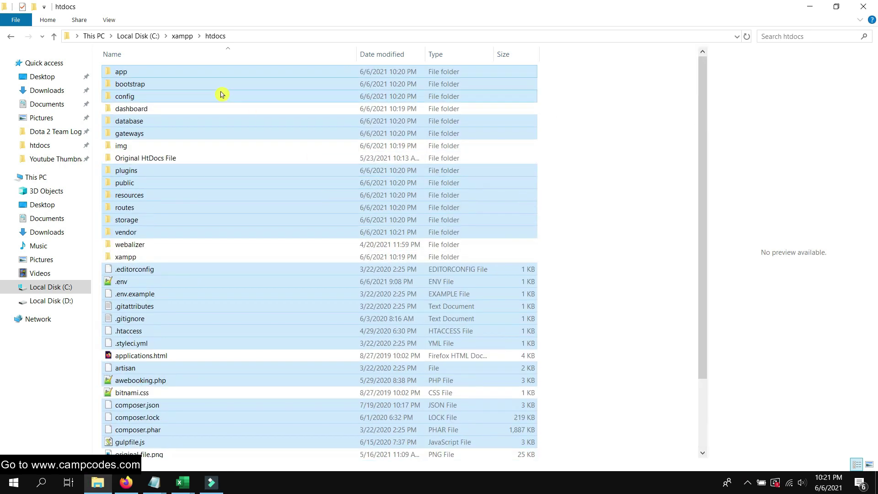
{"action": "left_click", "coordinate": [550, 182]}
{"action": "scroll", "coordinate": [328, 211], "scroll_direction": "down", "scroll_amount": 2}
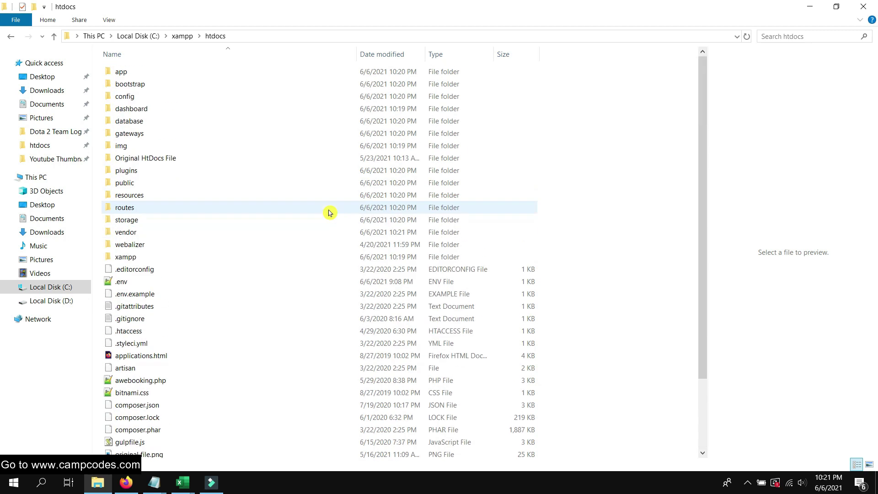
{"action": "scroll", "coordinate": [328, 211], "scroll_direction": "up", "scroll_amount": 3}
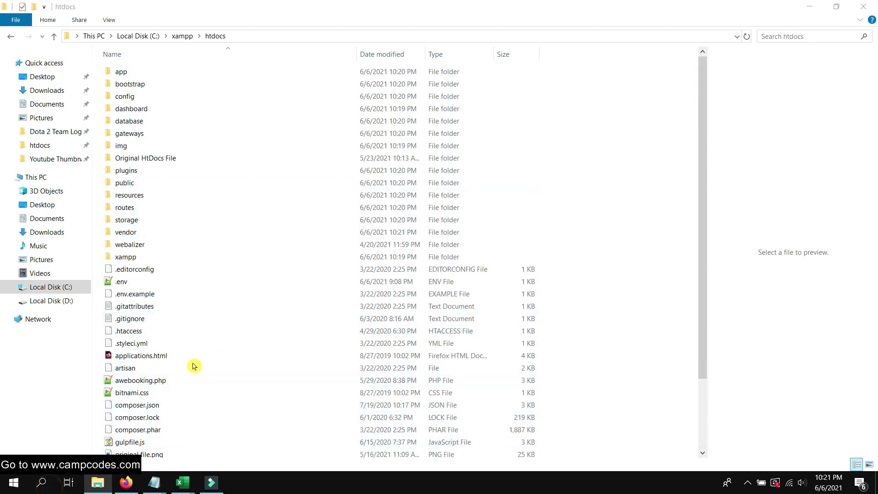
Launch XAMPP Control Panel and start Apache and MySQL
{"action": "key", "text": "super+s"}
{"action": "type", "text": "xamp"}
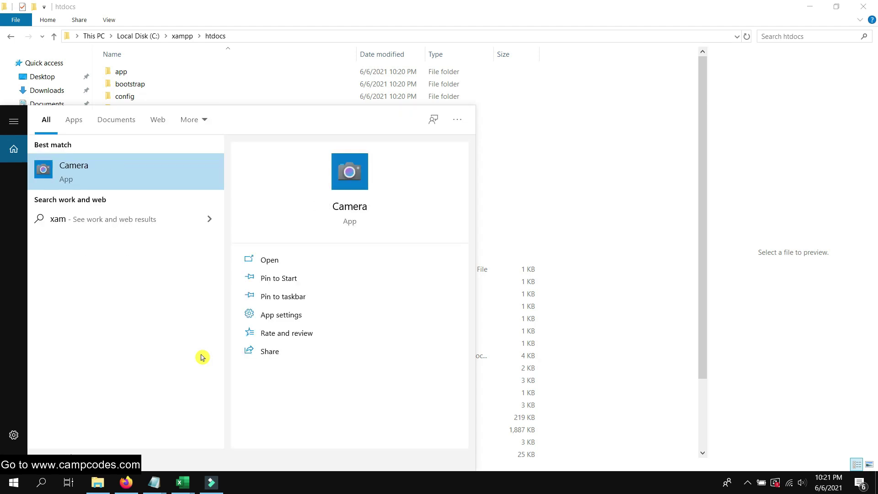
{"action": "left_click", "coordinate": [180, 160]}
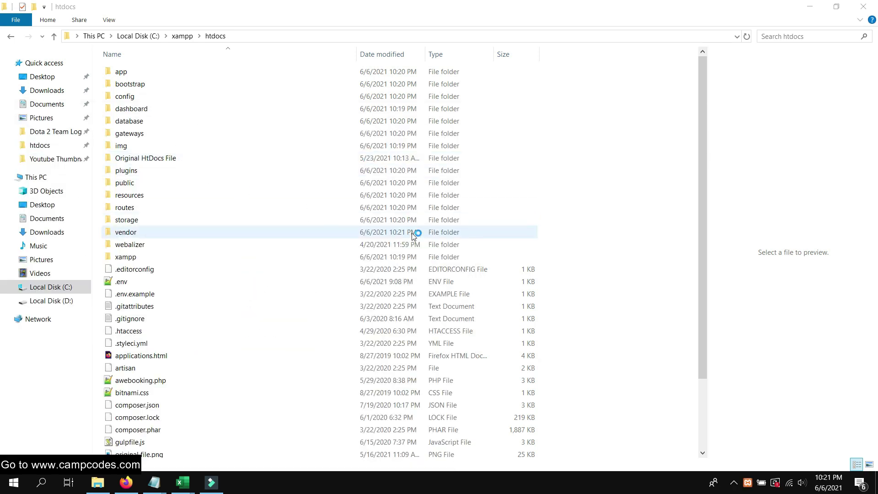
{"action": "left_click", "coordinate": [423, 248]}
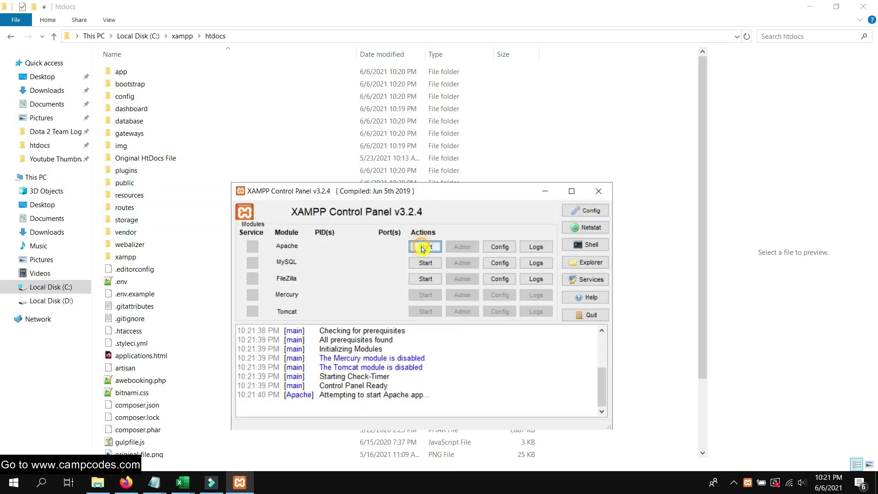
{"action": "left_click", "coordinate": [425, 263]}
Open Apache's local site and phpMyAdmin in the browser
{"action": "left_click", "coordinate": [465, 243]}
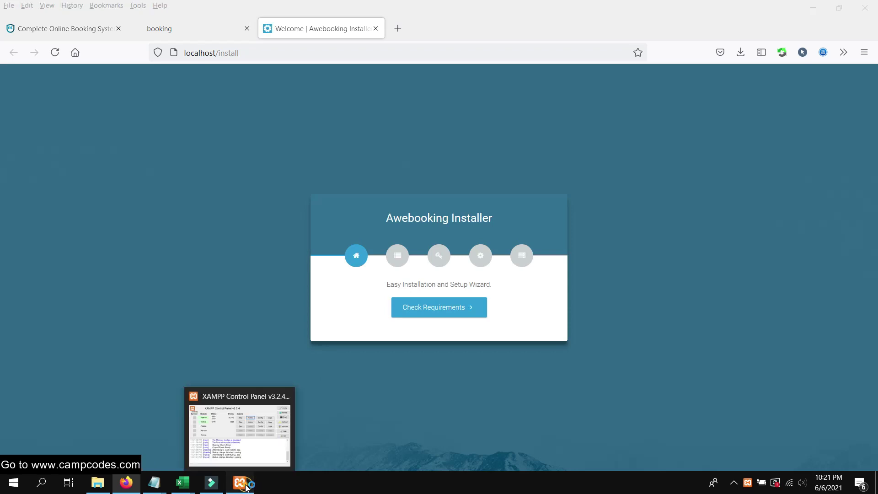
{"action": "left_click", "coordinate": [240, 483]}
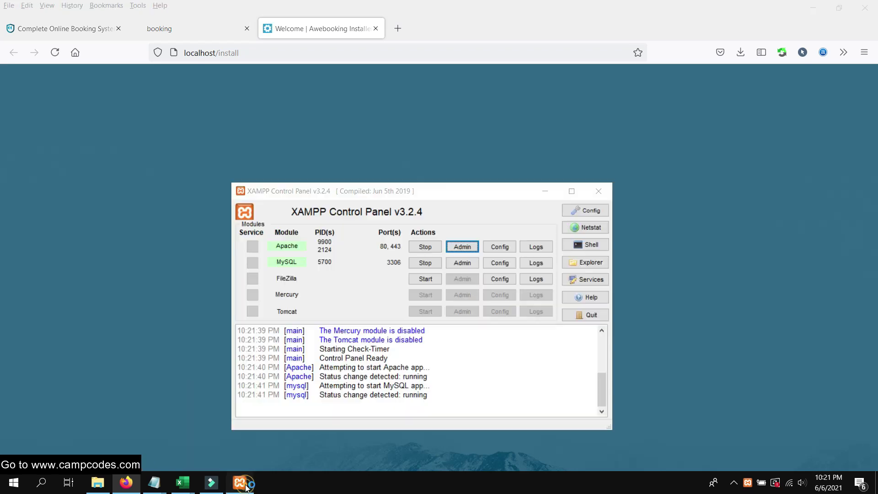
{"action": "left_click", "coordinate": [473, 263]}
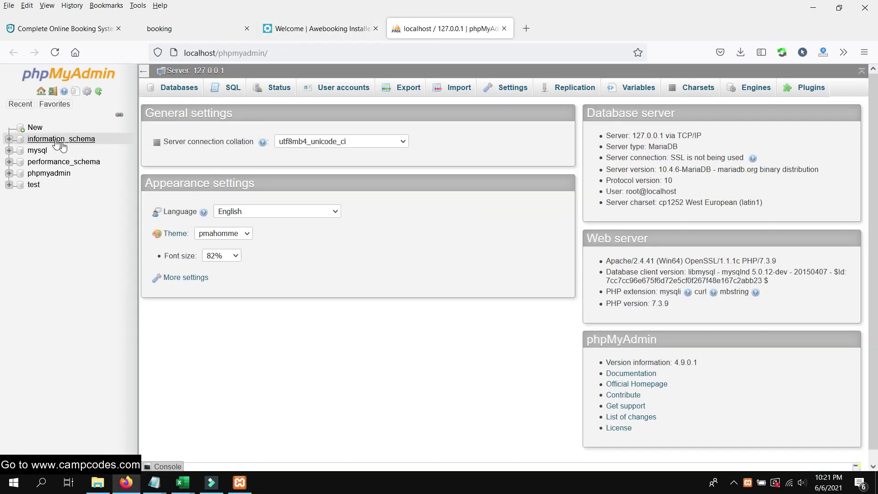
Create a database named booking with the default collation, then start the installer's requirements check
{"action": "left_click", "coordinate": [31, 126]}
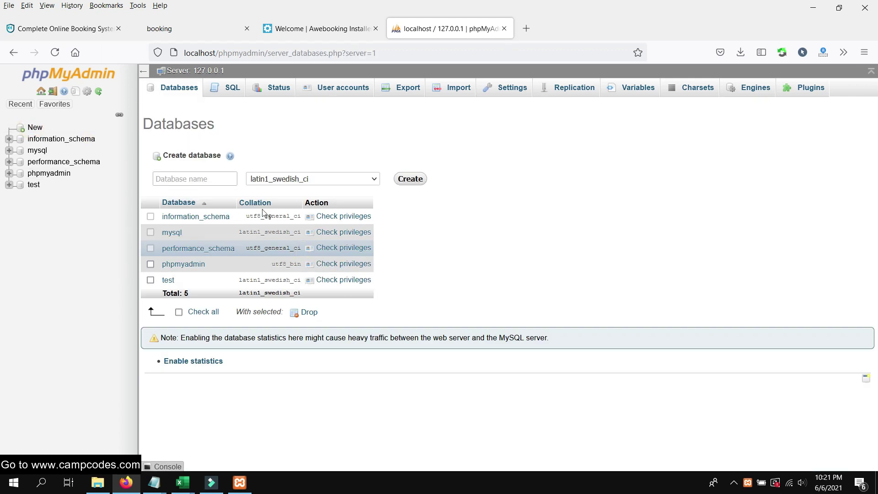
{"action": "left_click", "coordinate": [205, 184]}
{"action": "type", "text": "booking"}
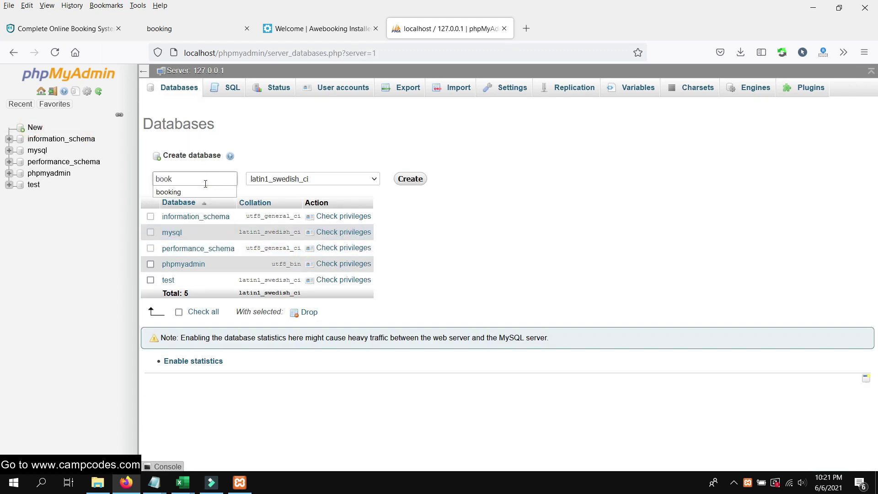
{"action": "left_click", "coordinate": [355, 179]}
{"action": "scroll", "coordinate": [368, 271], "scroll_direction": "down", "scroll_amount": 5}
{"action": "scroll", "coordinate": [368, 271], "scroll_direction": "up", "scroll_amount": 15}
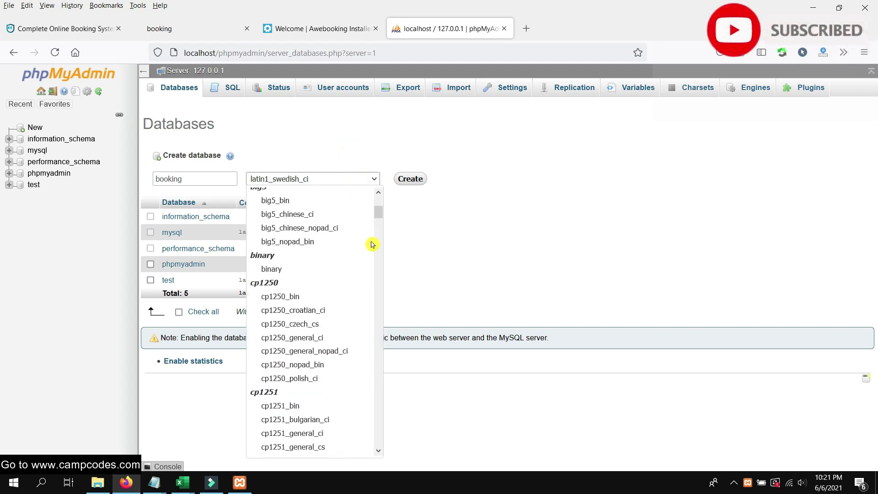
{"action": "left_click", "coordinate": [300, 194]}
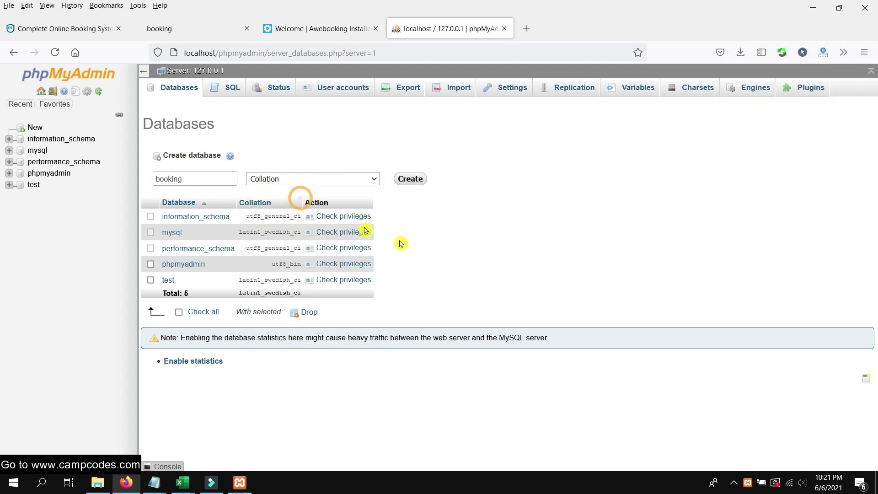
{"action": "left_click", "coordinate": [417, 180]}
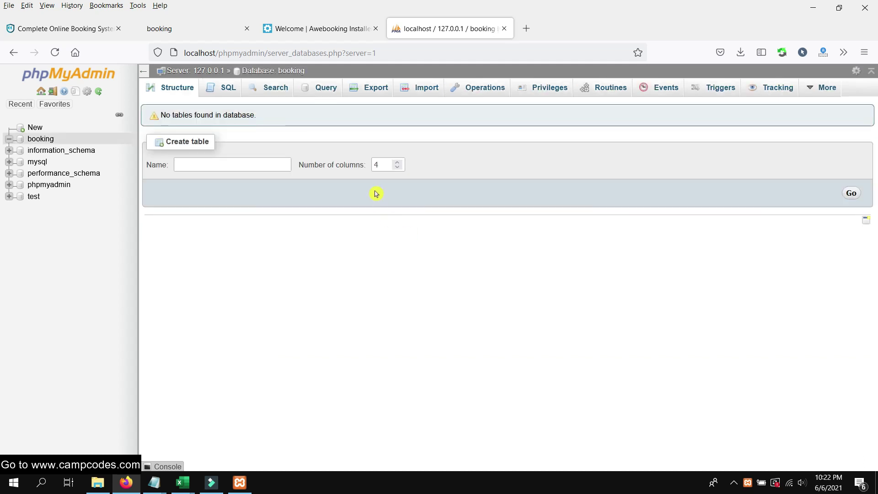
{"action": "left_click", "coordinate": [313, 28]}
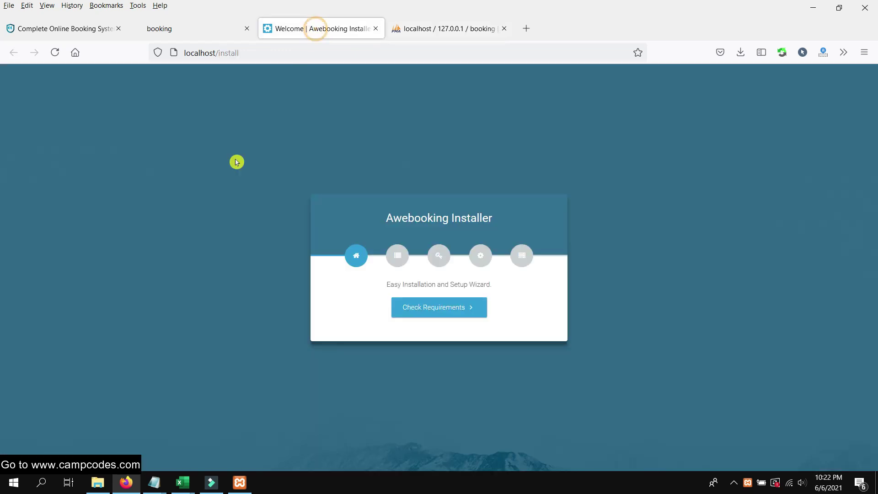
{"action": "left_click", "coordinate": [438, 310]}
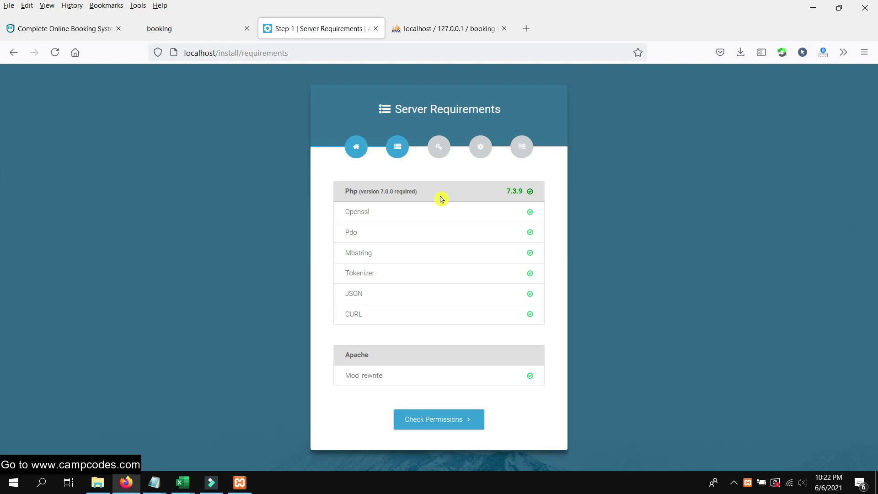
Pass the server requirements and folder permissions checks and choose the guided environment form
{"action": "left_click", "coordinate": [547, 192]}
{"action": "left_click_drag", "start_coordinate": [425, 197], "coordinate": [334, 194]}
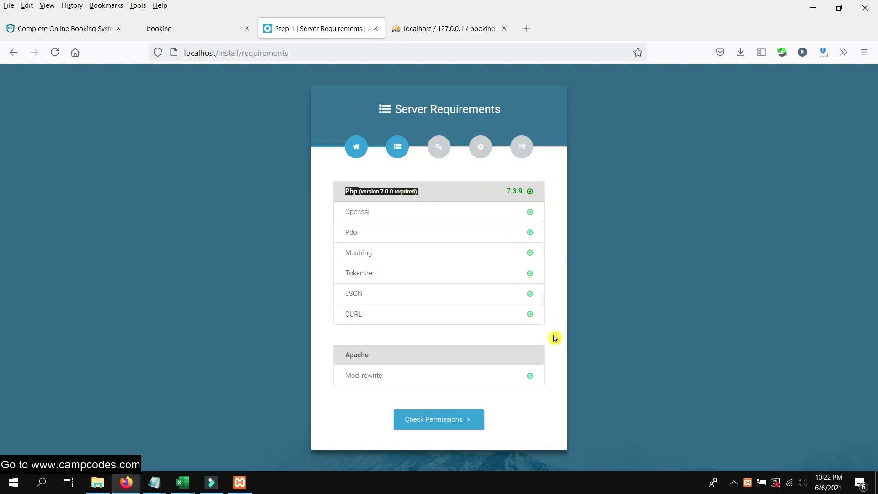
{"action": "left_click", "coordinate": [559, 343]}
{"action": "left_click", "coordinate": [455, 419]}
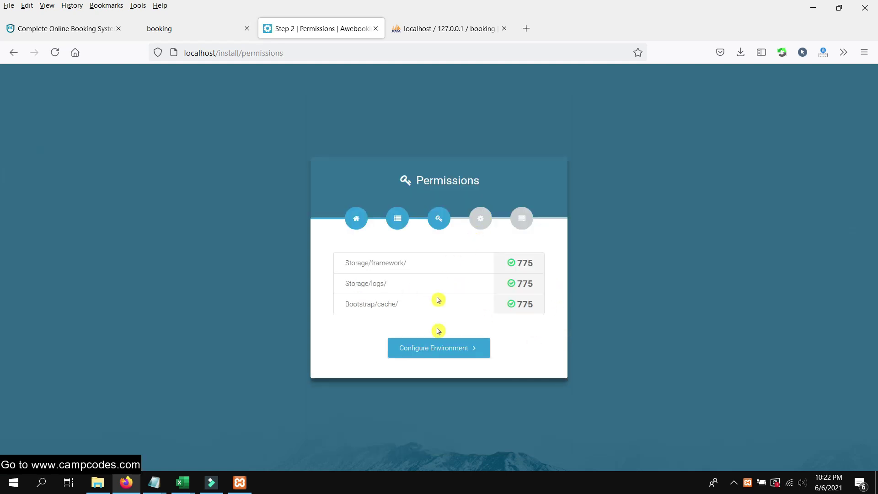
{"action": "left_click", "coordinate": [446, 352]}
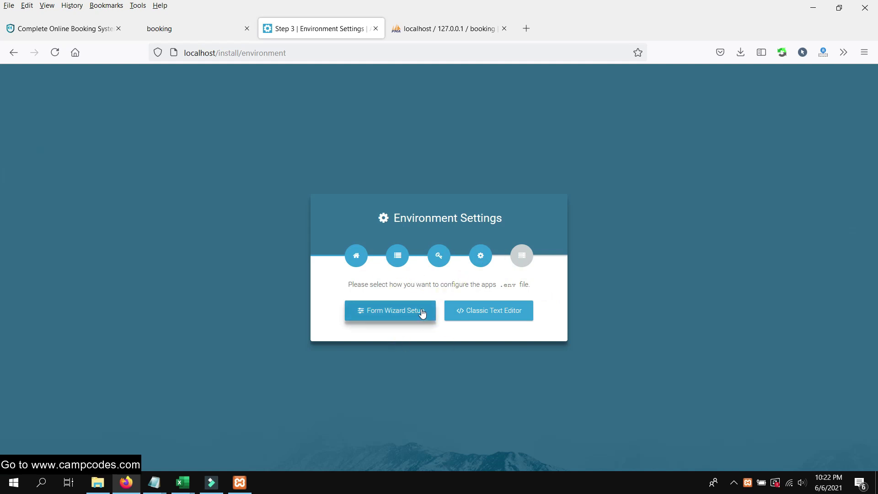
{"action": "left_click", "coordinate": [420, 315]}
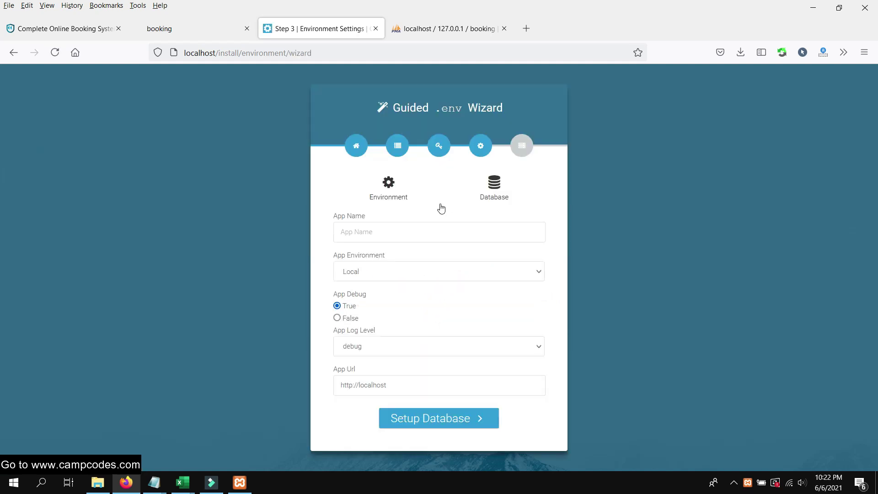
Set App Name to 'Booking System' and App Debug to False, leaving the app URL unchanged
{"action": "left_click", "coordinate": [399, 235]}
{"action": "type", "text": "Booking"}
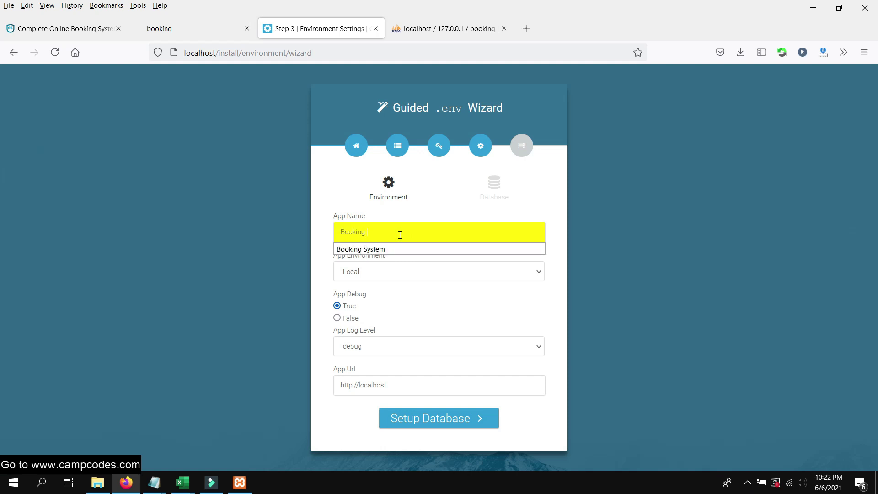
{"action": "left_click", "coordinate": [390, 249]}
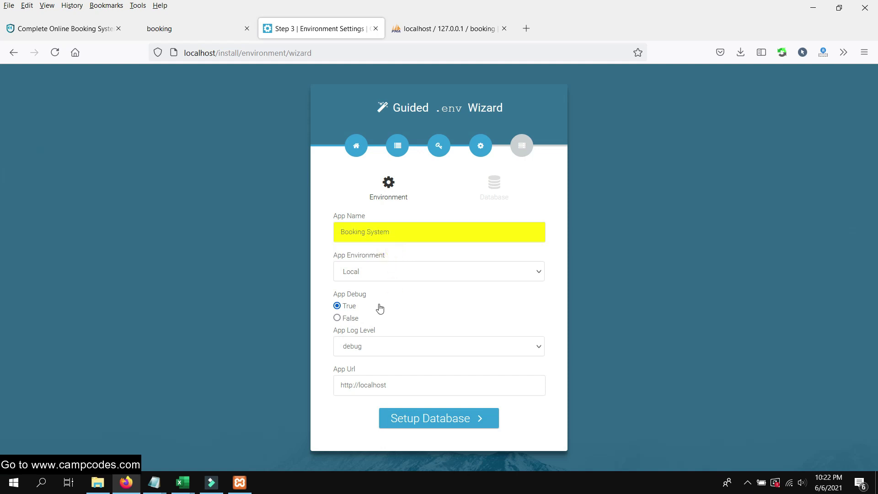
{"action": "left_click", "coordinate": [338, 318]}
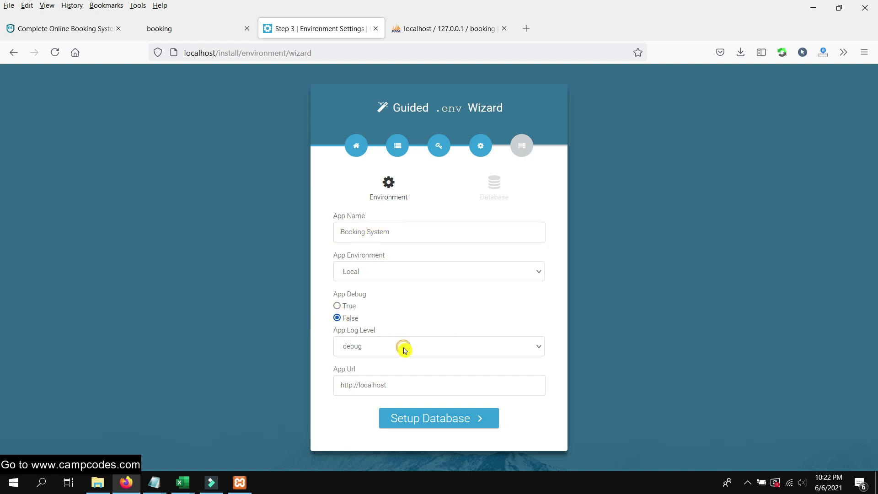
{"action": "left_click", "coordinate": [406, 390]}
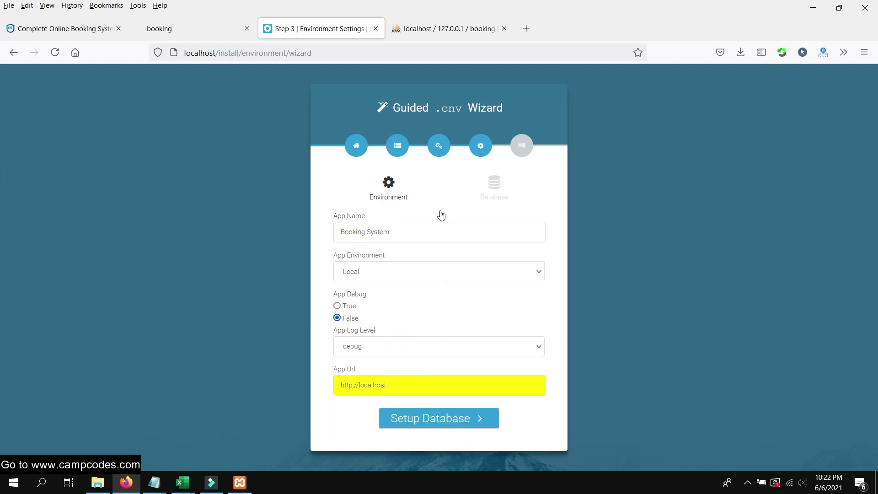
{"action": "left_click", "coordinate": [448, 410]}
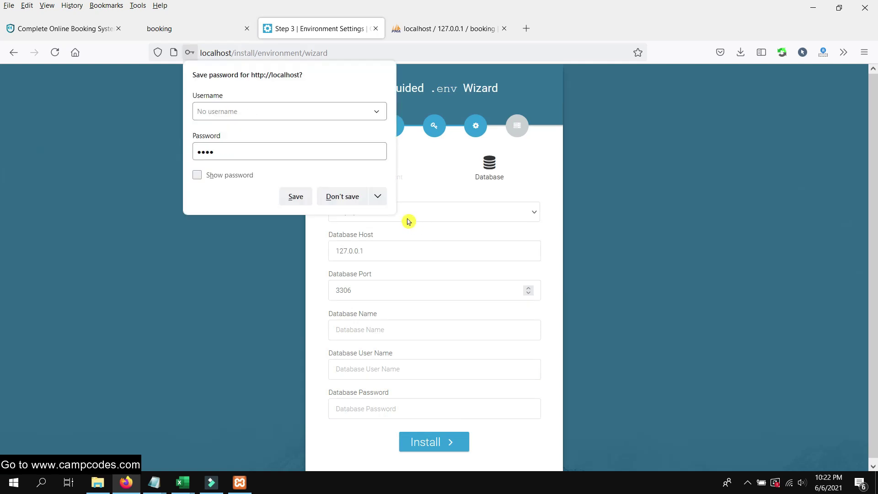
Enter booking as the database name and root as the database user name
{"action": "left_click", "coordinate": [341, 195]}
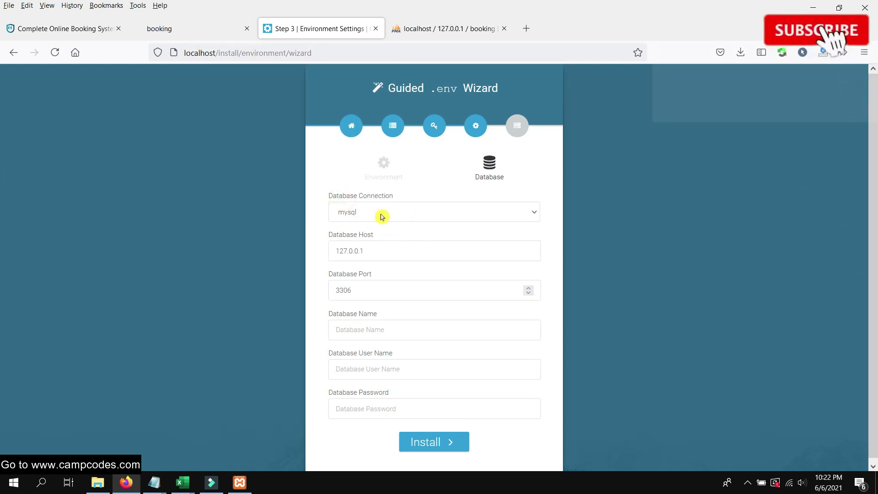
{"action": "scroll", "coordinate": [398, 276], "scroll_direction": "down", "scroll_amount": 1}
{"action": "left_click", "coordinate": [392, 330]}
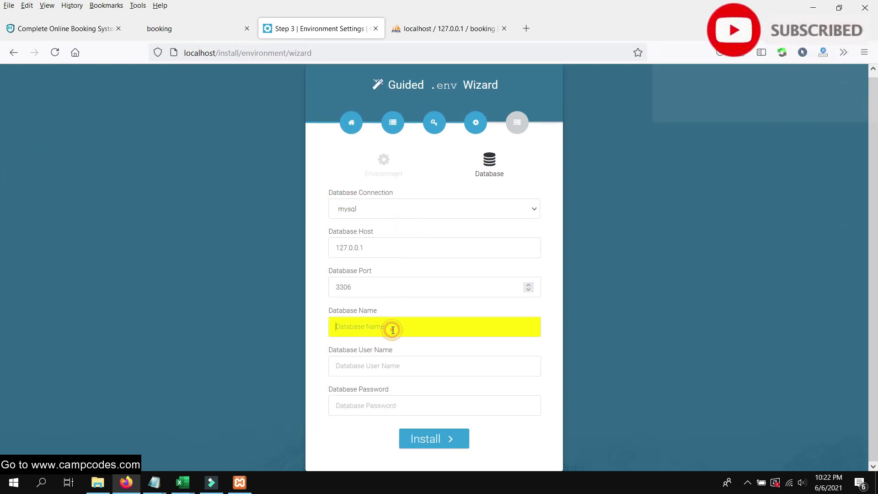
{"action": "type", "text": "booking"}
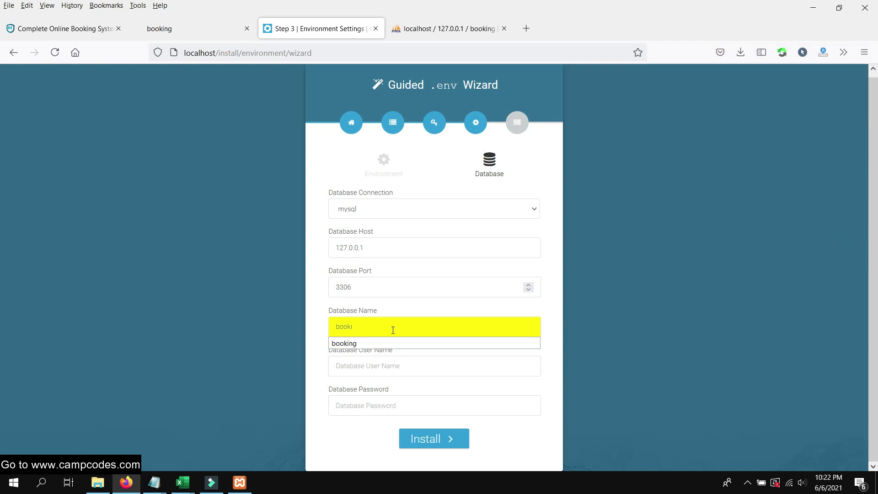
{"action": "left_click", "coordinate": [363, 364]}
{"action": "left_click", "coordinate": [379, 371]}
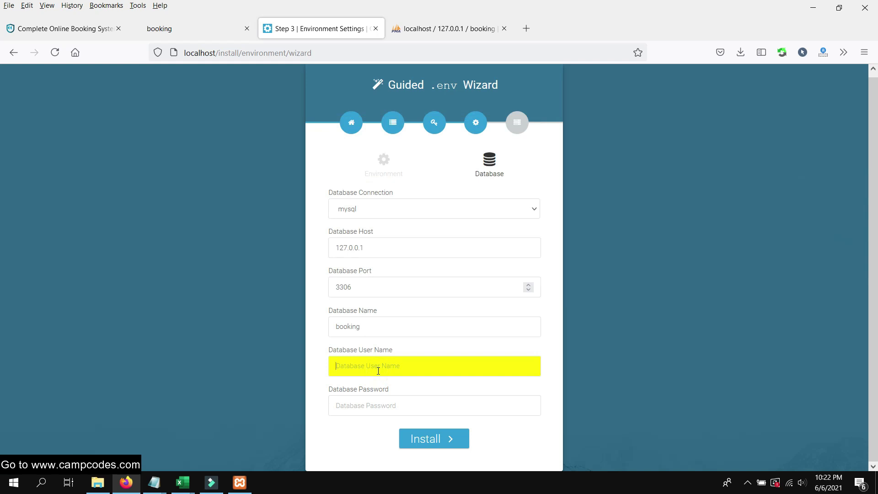
{"action": "type", "text": "root"}
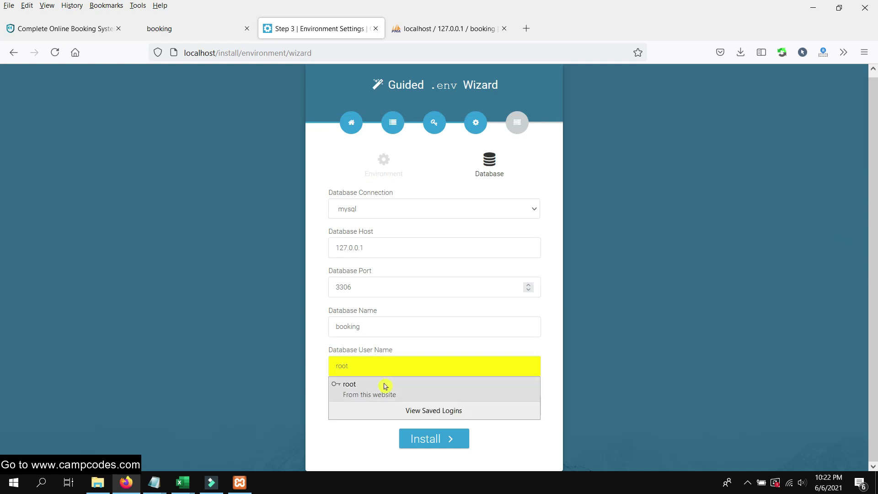
{"action": "left_click", "coordinate": [379, 387]}
Clear the autofilled password so it is empty and run the installation
{"action": "double_click", "coordinate": [389, 404]}
{"action": "key", "text": "BackSpace"}
{"action": "left_click", "coordinate": [387, 416]}
{"action": "left_click", "coordinate": [376, 434]}
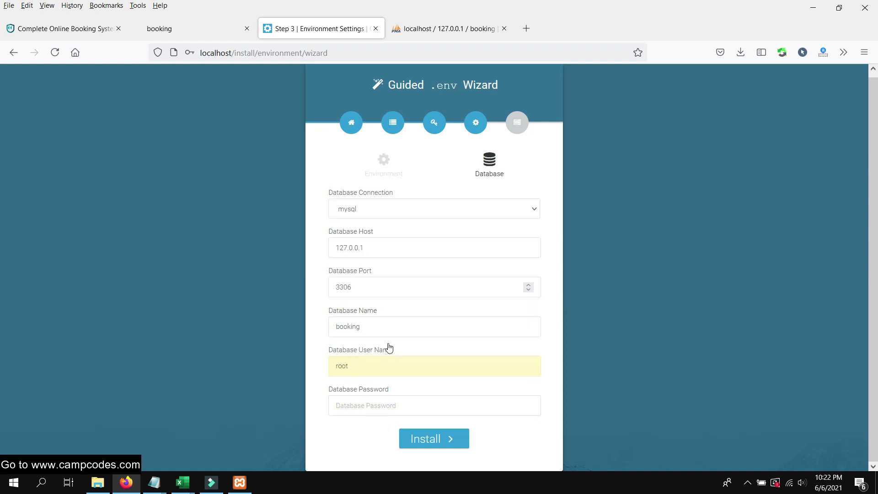
{"action": "left_click", "coordinate": [507, 437]}
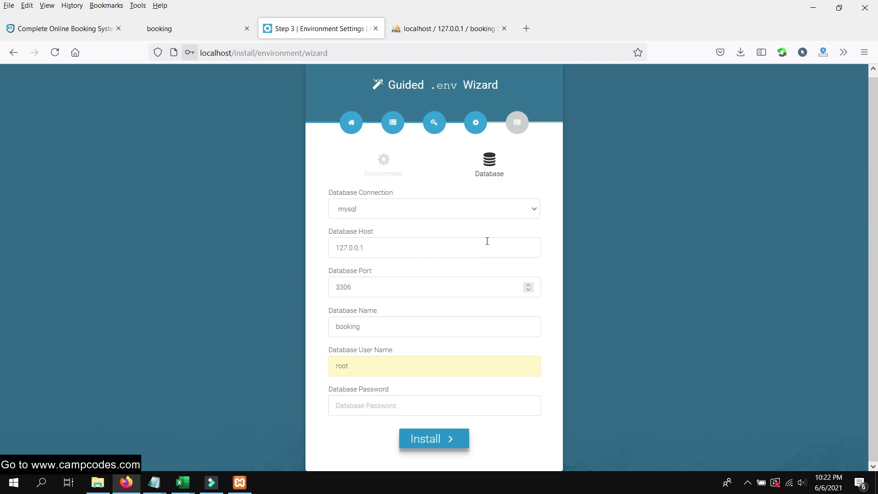
{"action": "left_click", "coordinate": [329, 197]}
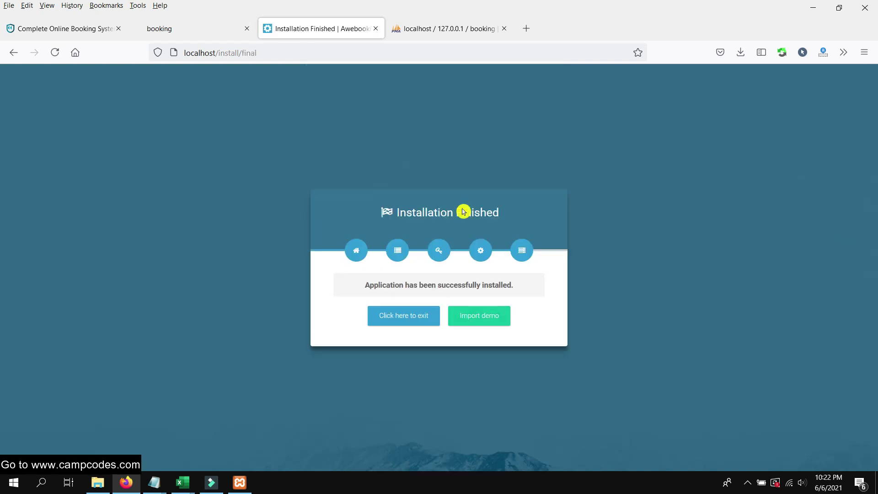
Import and confirm the demo data, then exit the installer to the localhost home page
{"action": "left_click", "coordinate": [506, 324]}
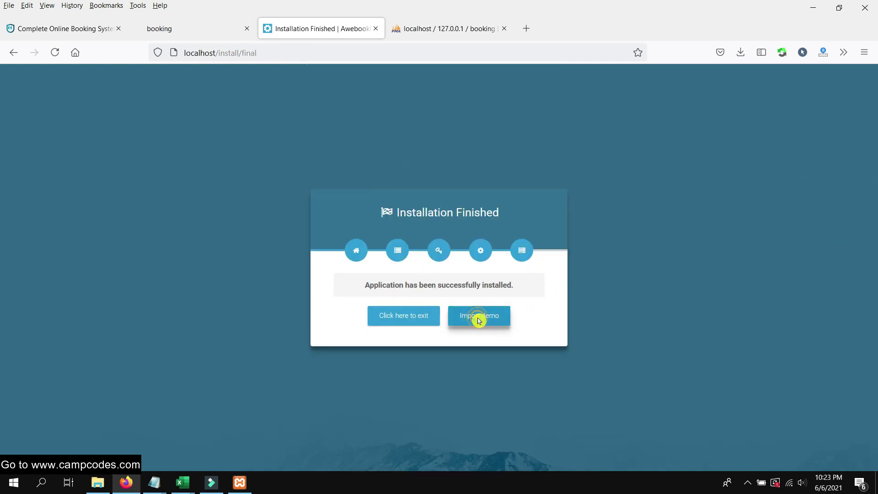
{"action": "left_click", "coordinate": [479, 320]}
{"action": "left_click", "coordinate": [490, 287]}
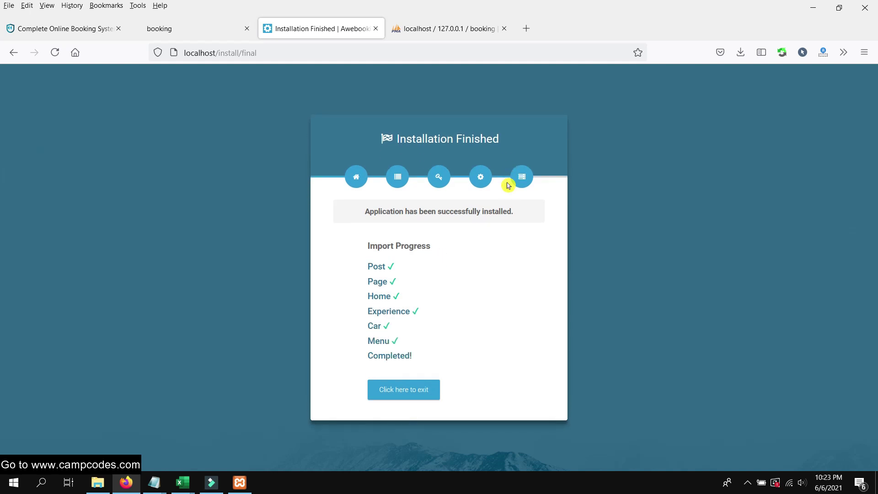
{"action": "left_click", "coordinate": [412, 389]}
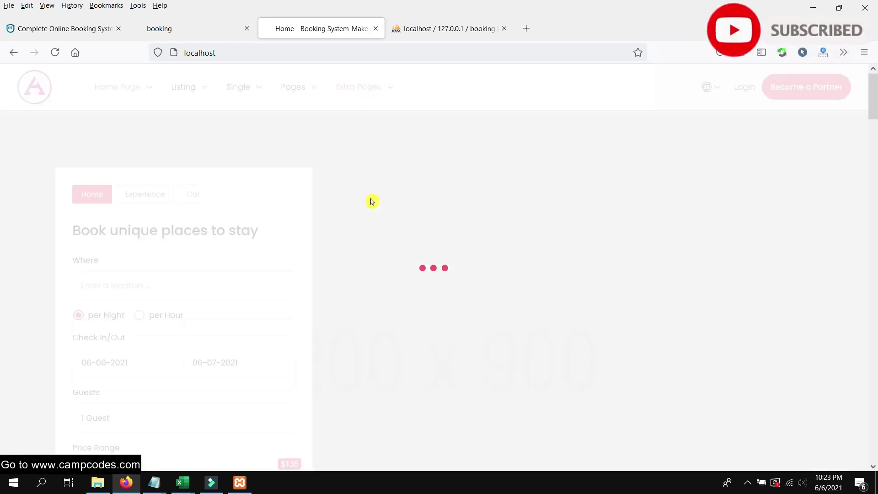
Show the booking database's tables in the phpMyAdmin tab
{"action": "scroll", "coordinate": [391, 185], "scroll_direction": "down", "scroll_amount": 5}
{"action": "scroll", "coordinate": [391, 186], "scroll_direction": "up", "scroll_amount": 5}
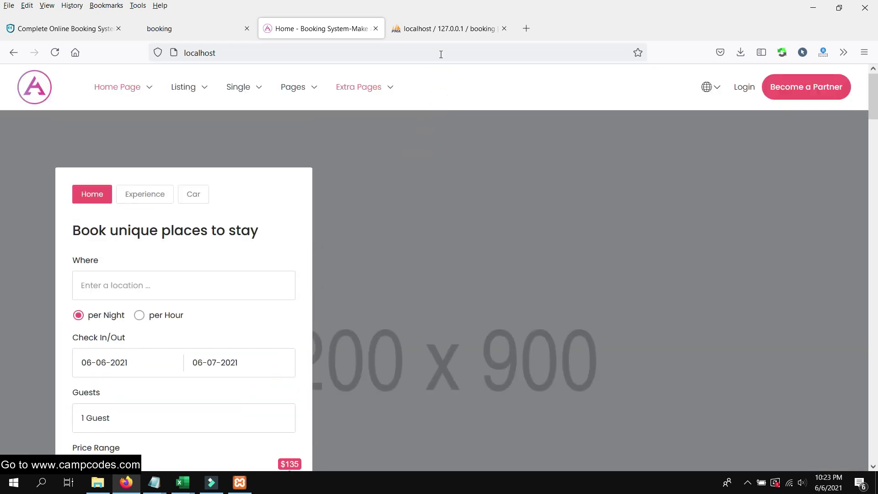
{"action": "left_click", "coordinate": [439, 28]}
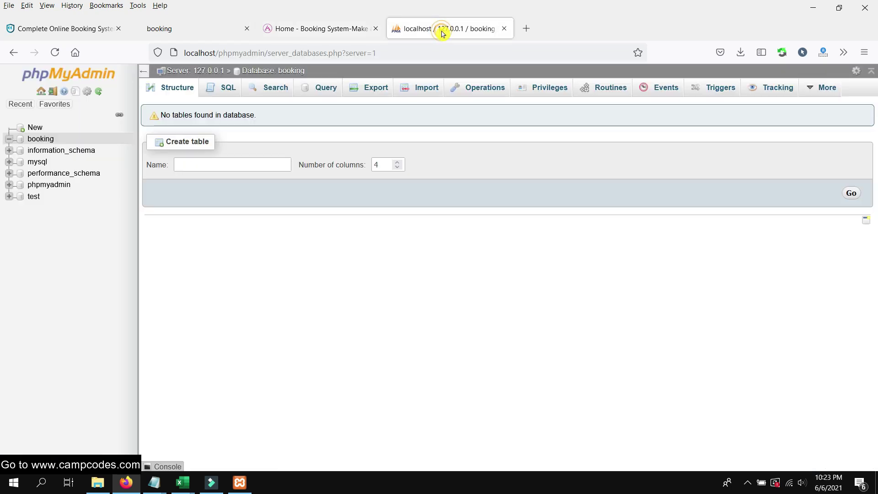
{"action": "left_click", "coordinate": [40, 139]}
{"action": "scroll", "coordinate": [361, 206], "scroll_direction": "down", "scroll_amount": 10}
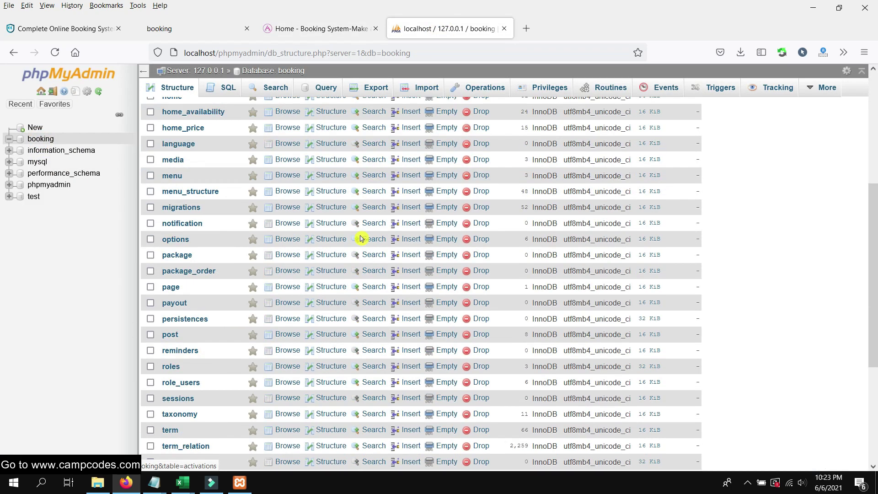
{"action": "scroll", "coordinate": [274, 229], "scroll_direction": "up", "scroll_amount": 10}
Return to the site tab and launch Google Chrome from Windows Search
{"action": "left_click", "coordinate": [314, 29]}
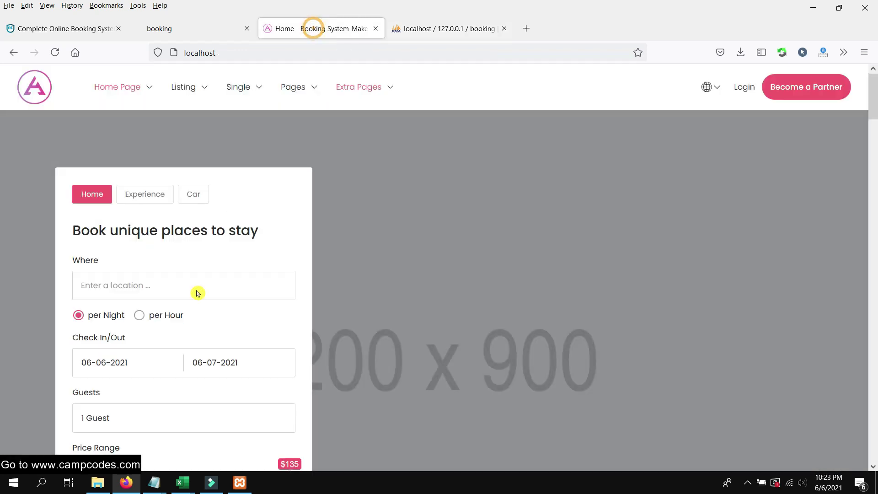
{"action": "left_click", "coordinate": [43, 482]}
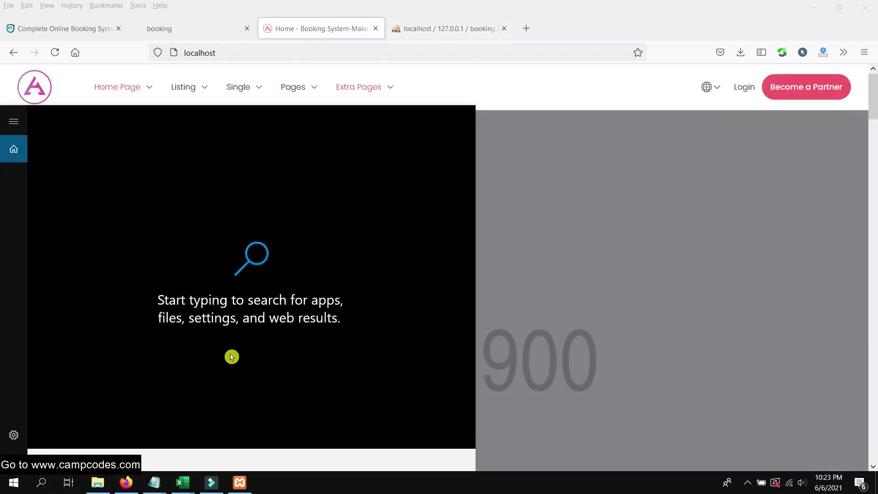
{"action": "type", "text": "chrome"}
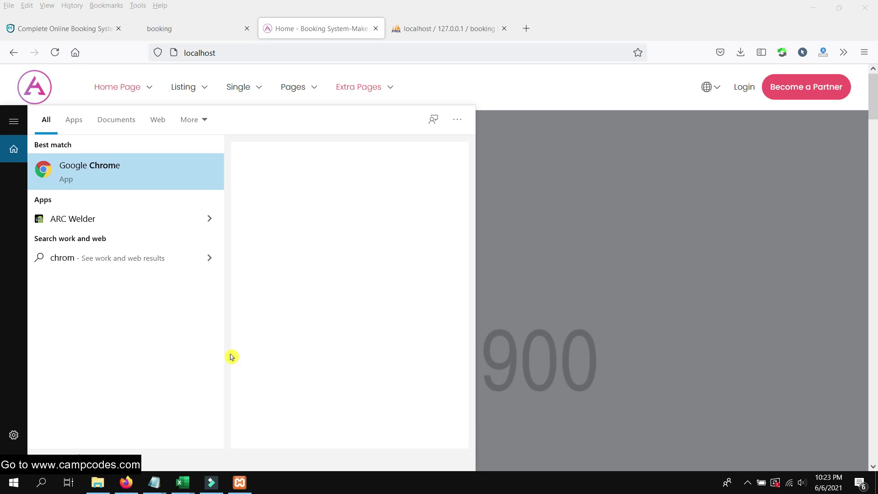
{"action": "left_click", "coordinate": [146, 177]}
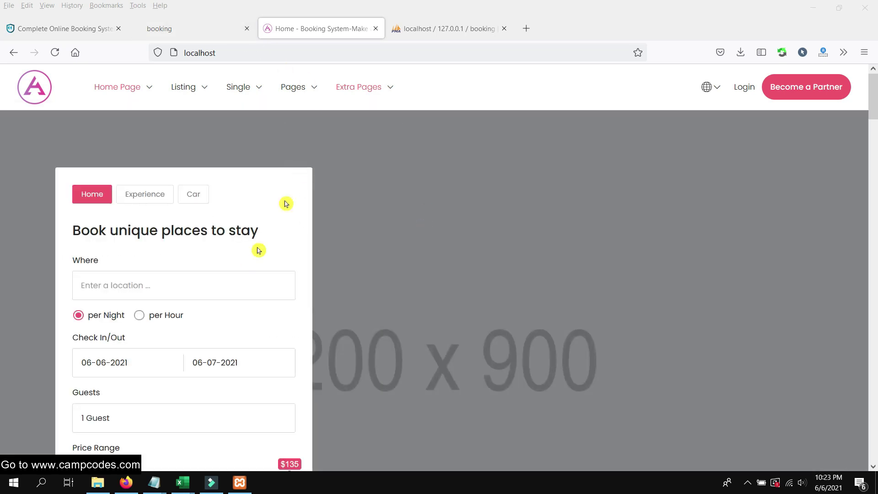
Browse the Home and Car demo pages from the Home Page menu, then bring Chrome forward
{"action": "scroll", "coordinate": [265, 261], "scroll_direction": "down", "scroll_amount": 10}
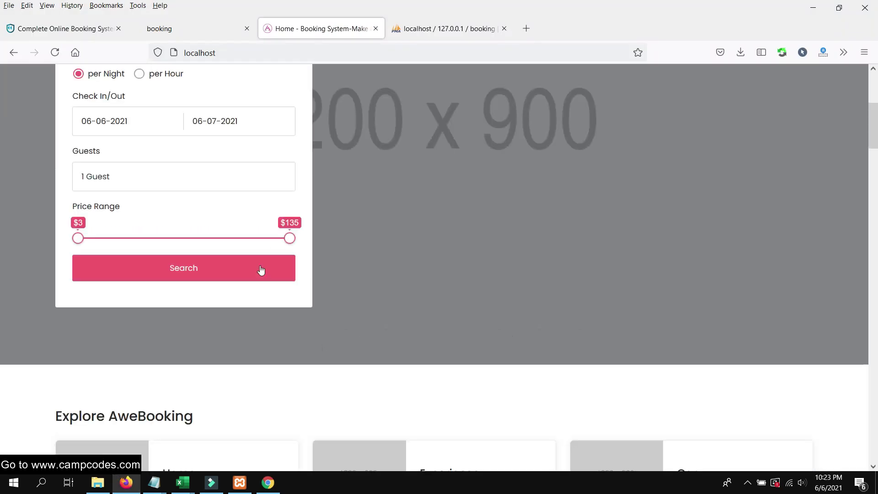
{"action": "scroll", "coordinate": [245, 284], "scroll_direction": "up", "scroll_amount": 5}
{"action": "scroll", "coordinate": [274, 275], "scroll_direction": "down", "scroll_amount": 6}
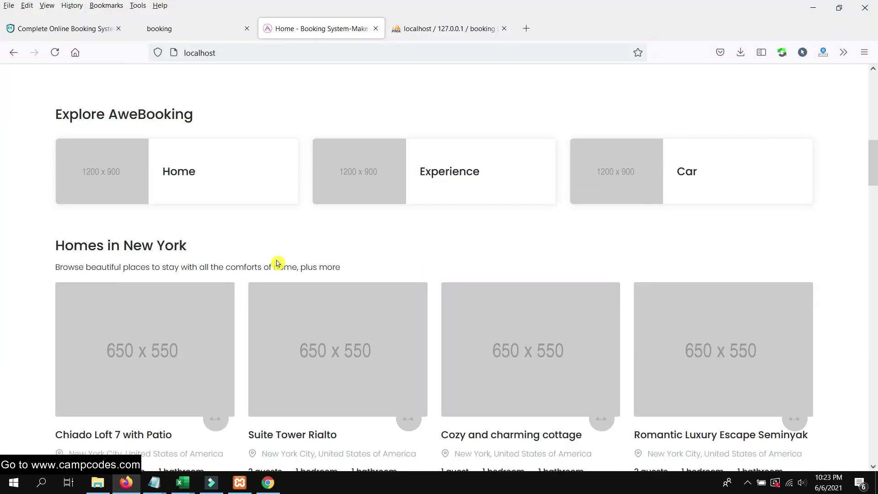
{"action": "scroll", "coordinate": [258, 192], "scroll_direction": "up", "scroll_amount": 10}
{"action": "mouse_move", "coordinate": [195, 87]}
{"action": "mouse_move", "coordinate": [131, 93]}
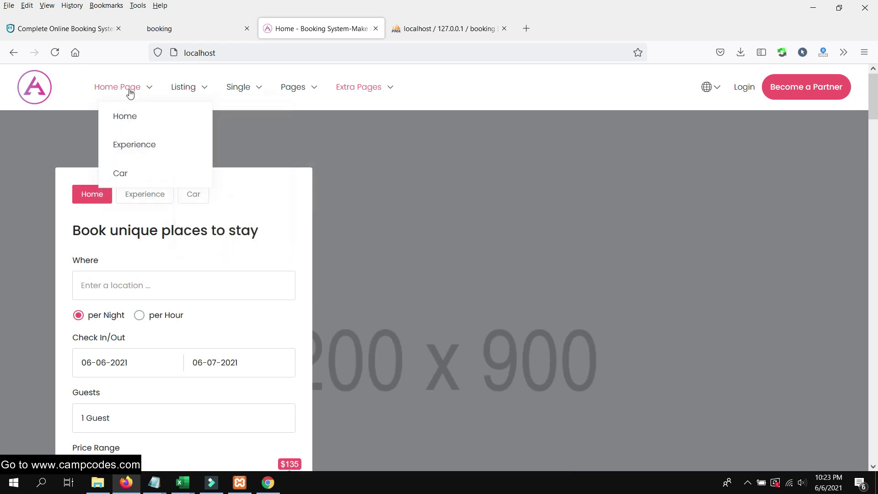
{"action": "left_click", "coordinate": [134, 120]}
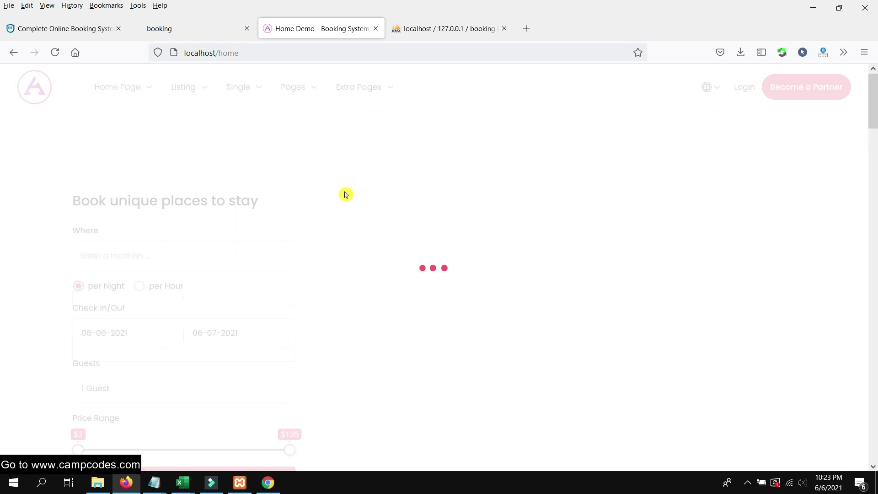
{"action": "scroll", "coordinate": [350, 186], "scroll_direction": "down", "scroll_amount": 15}
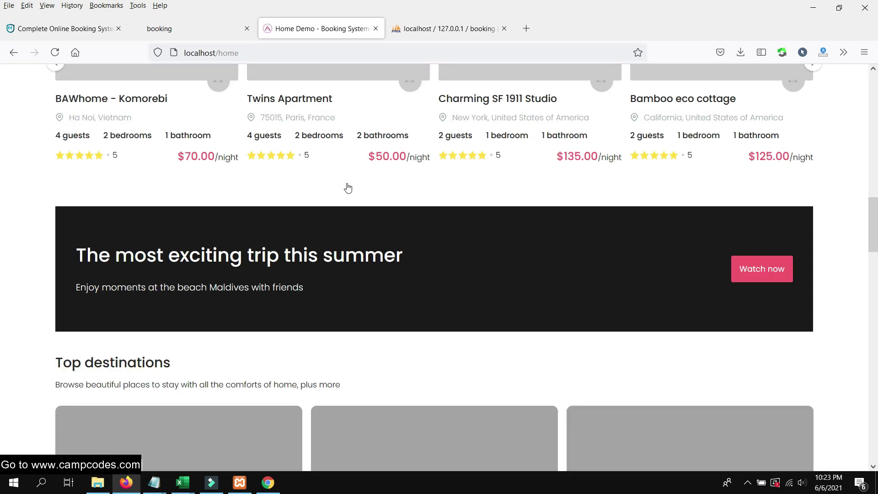
{"action": "scroll", "coordinate": [341, 169], "scroll_direction": "up", "scroll_amount": 15}
{"action": "mouse_move", "coordinate": [118, 87]}
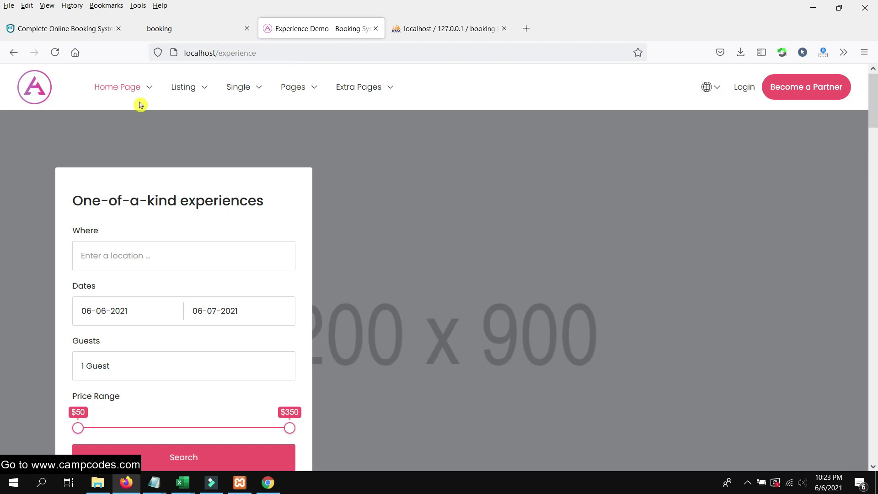
{"action": "left_click", "coordinate": [140, 104]}
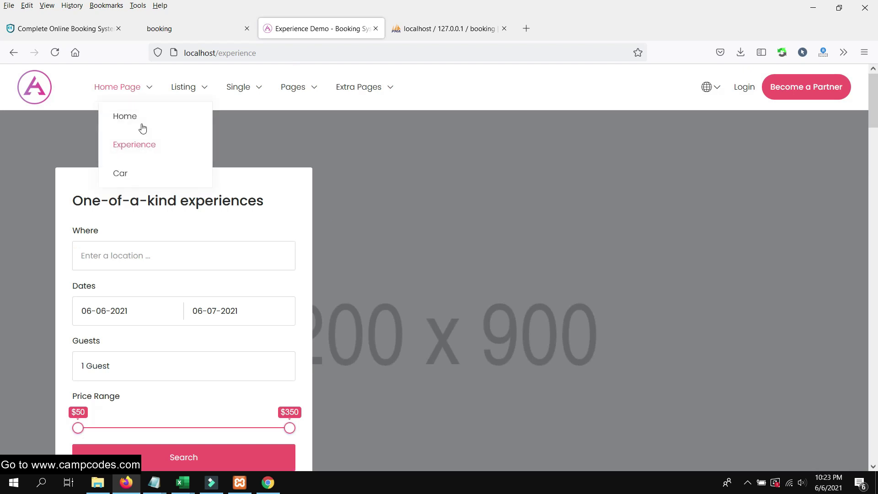
{"action": "left_click", "coordinate": [135, 176]}
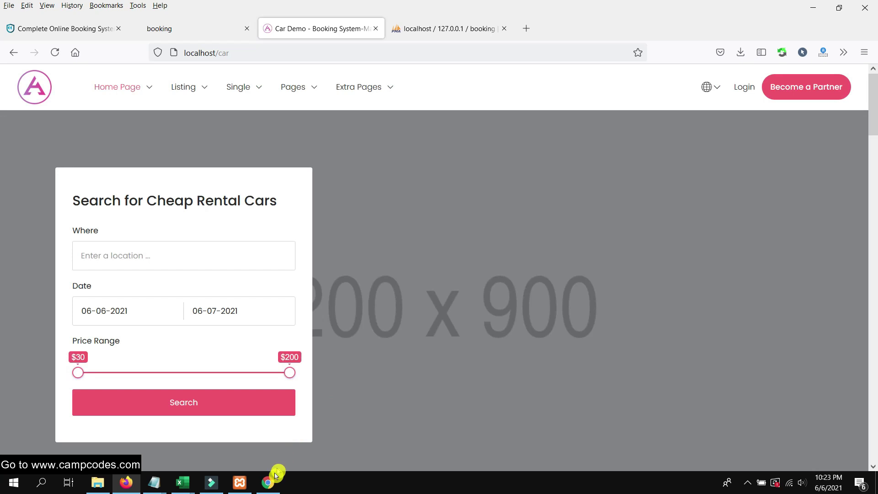
{"action": "left_click", "coordinate": [267, 482]}
{"action": "left_click", "coordinate": [188, 29]}
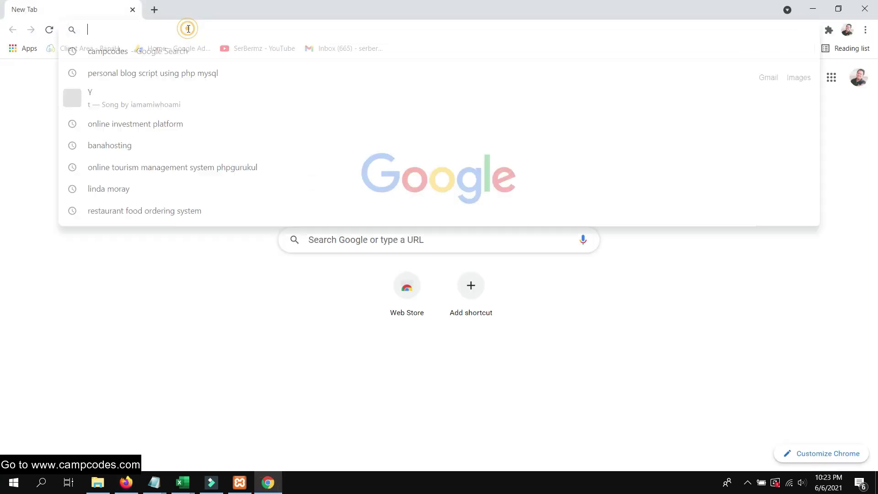
Load localhost in Chrome and open the Booking System's Login form
{"action": "type", "text": "localhost"}
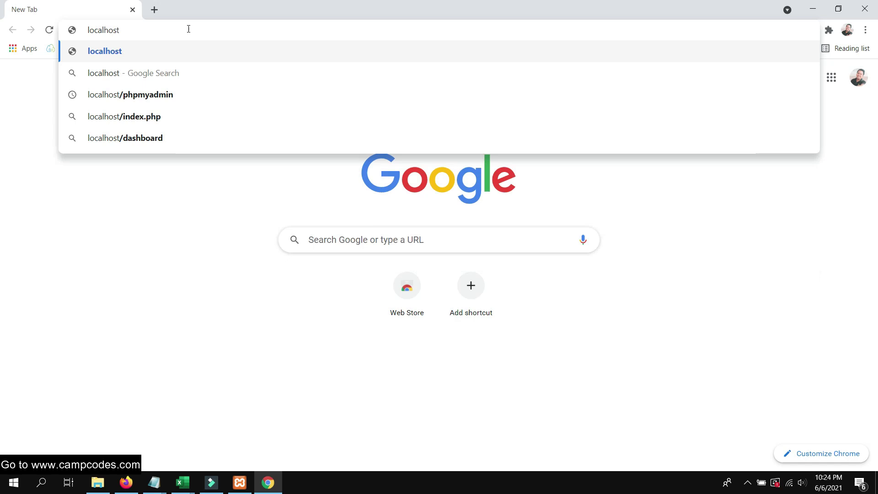
{"action": "key", "text": "Return"}
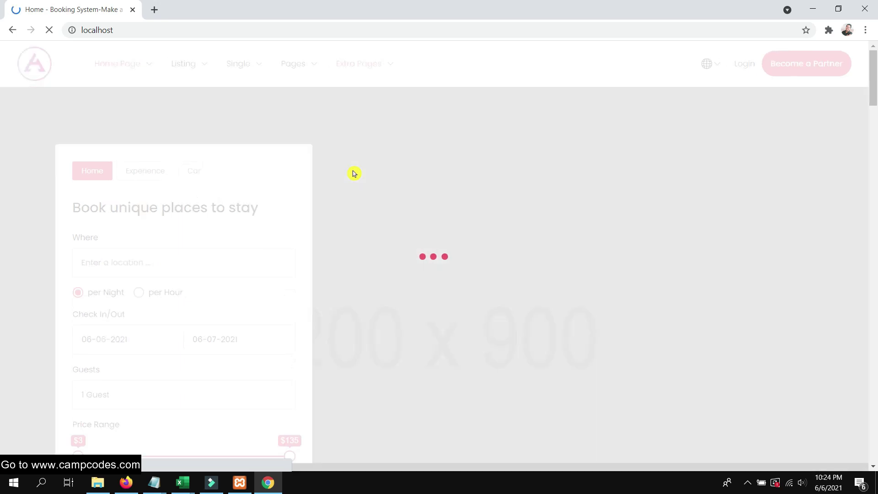
{"action": "scroll", "coordinate": [518, 182], "scroll_direction": "down", "scroll_amount": 6}
{"action": "scroll", "coordinate": [517, 183], "scroll_direction": "up", "scroll_amount": 6}
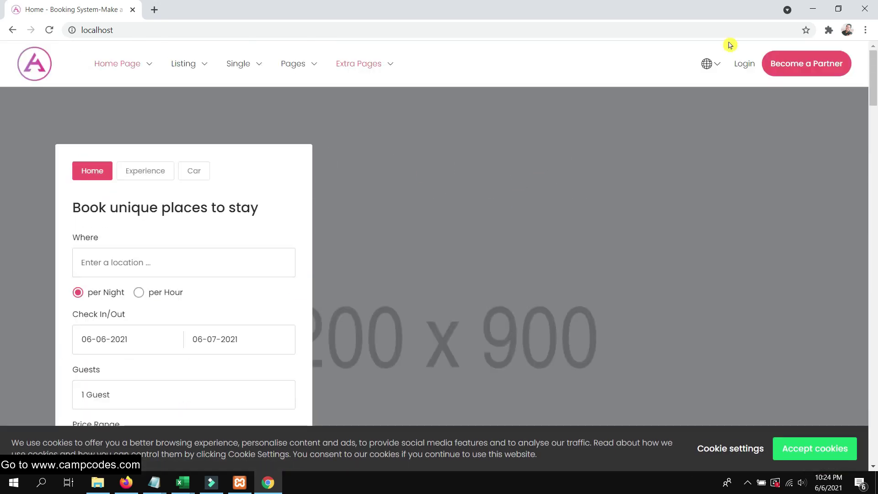
{"action": "left_click", "coordinate": [744, 64]}
{"action": "left_click", "coordinate": [387, 142]}
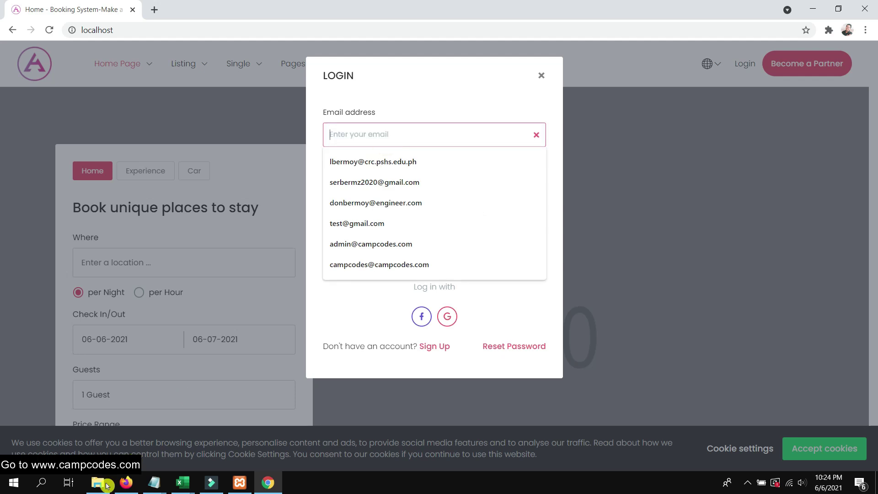
Copy the demo admin password and email from the CampCodes project page in Firefox
{"action": "left_click", "coordinate": [126, 482]}
{"action": "left_click", "coordinate": [71, 35]}
{"action": "scroll", "coordinate": [156, 229], "scroll_direction": "up", "scroll_amount": 6}
{"action": "scroll", "coordinate": [156, 229], "scroll_direction": "down", "scroll_amount": 5}
{"action": "scroll", "coordinate": [154, 261], "scroll_direction": "down", "scroll_amount": 1}
{"action": "double_click", "coordinate": [150, 226]}
{"action": "right_click", "coordinate": [133, 243]}
{"action": "left_click", "coordinate": [137, 241]}
{"action": "left_click_drag", "start_coordinate": [166, 212], "coordinate": [78, 211]}
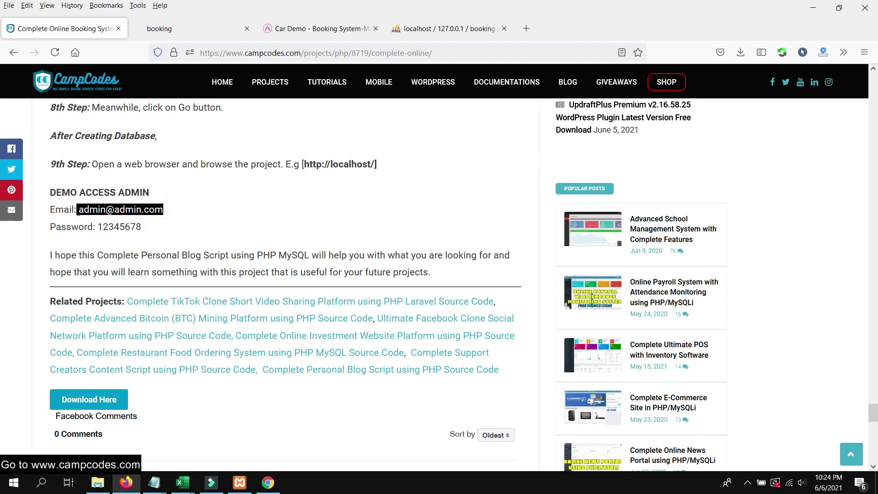
{"action": "right_click", "coordinate": [89, 215]}
{"action": "left_click", "coordinate": [99, 222]}
Paste the demo admin email as plain text, enter the demo password, and submit LOG IN
{"action": "left_click", "coordinate": [268, 482]}
{"action": "right_click", "coordinate": [360, 139]}
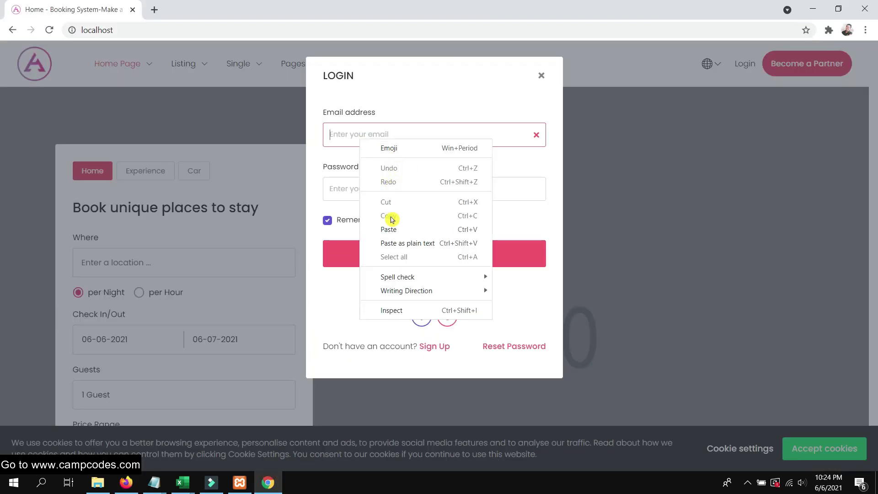
{"action": "left_click", "coordinate": [402, 241]}
{"action": "left_click", "coordinate": [374, 183]}
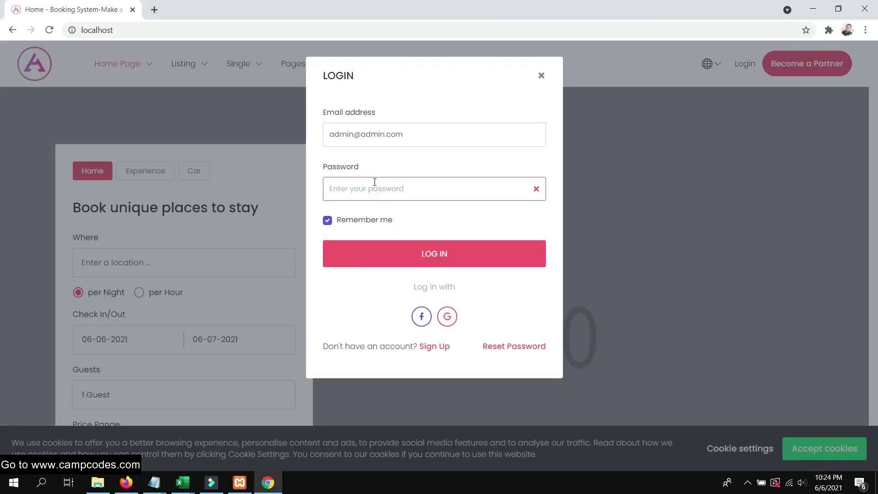
{"action": "type", "text": "123456"}
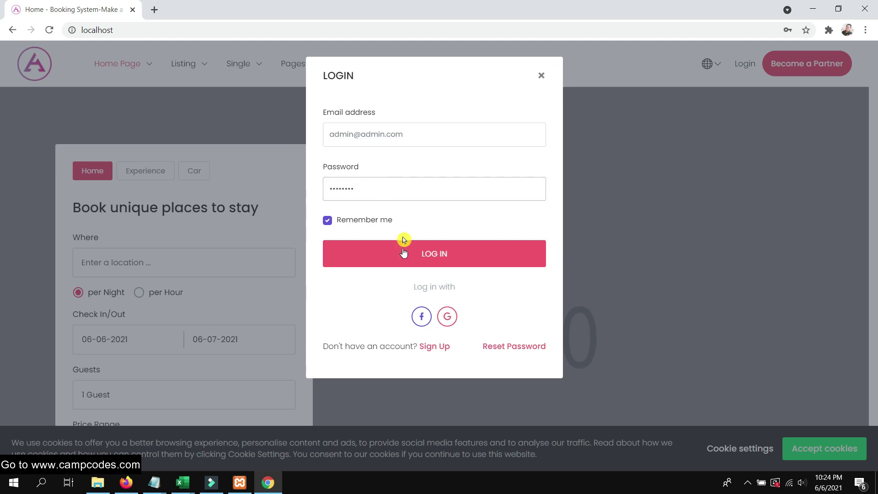
{"action": "left_click", "coordinate": [404, 249]}
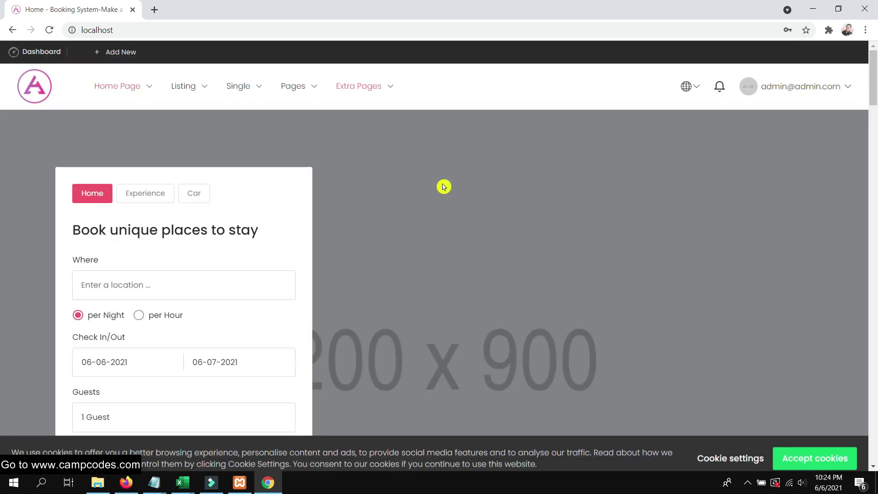
Dismiss Chrome's password warning and open My Cars from the admin account menu
{"action": "scroll", "coordinate": [443, 187], "scroll_direction": "down", "scroll_amount": 5}
{"action": "scroll", "coordinate": [443, 187], "scroll_direction": "down", "scroll_amount": 5}
{"action": "scroll", "coordinate": [442, 187], "scroll_direction": "up", "scroll_amount": 5}
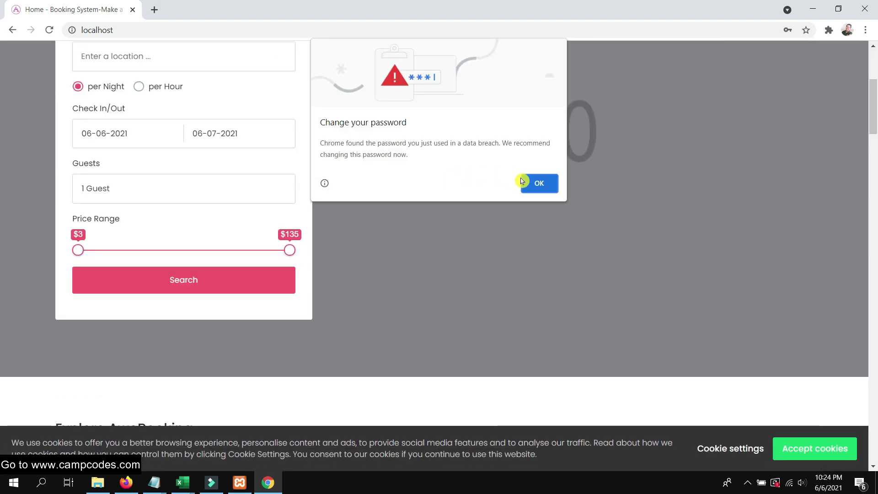
{"action": "left_click", "coordinate": [543, 184]}
{"action": "scroll", "coordinate": [474, 221], "scroll_direction": "up", "scroll_amount": 5}
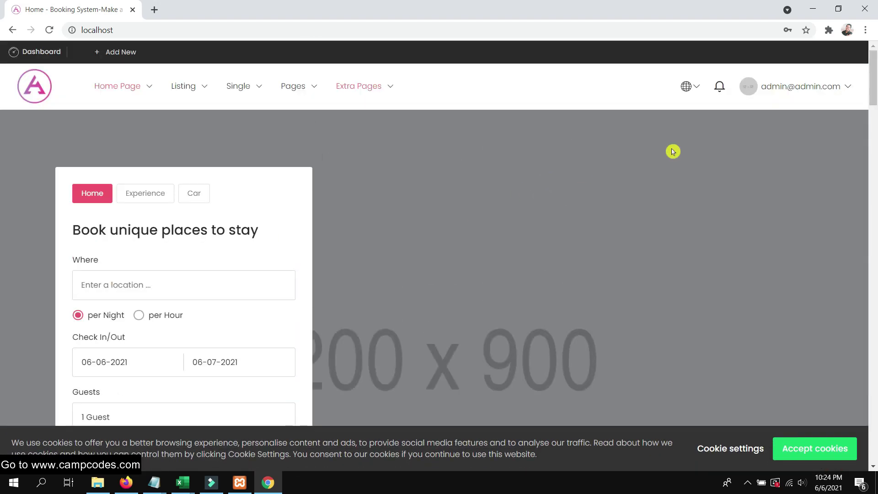
{"action": "left_click", "coordinate": [816, 90]}
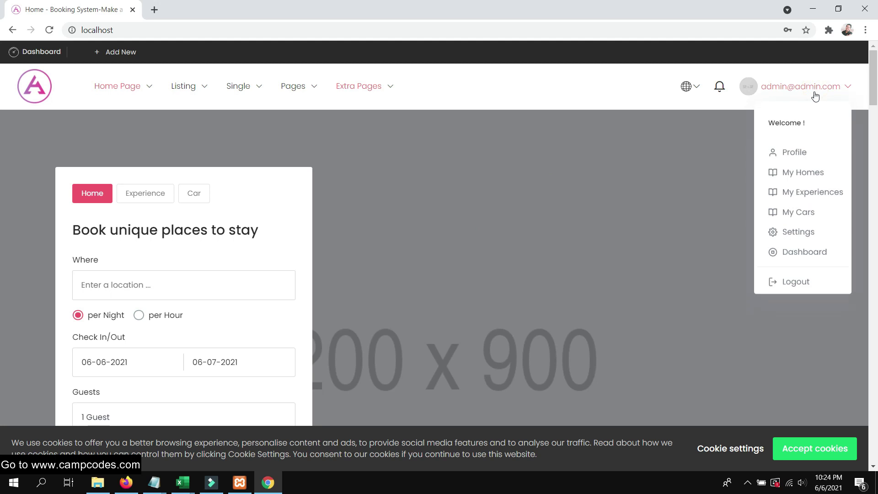
{"action": "left_click", "coordinate": [799, 213]}
{"action": "scroll", "coordinate": [402, 143], "scroll_direction": "down", "scroll_amount": 5}
{"action": "scroll", "coordinate": [402, 143], "scroll_direction": "up", "scroll_amount": 5}
{"action": "scroll", "coordinate": [402, 143], "scroll_direction": "down", "scroll_amount": 3}
{"action": "scroll", "coordinate": [402, 144], "scroll_direction": "up", "scroll_amount": 1}
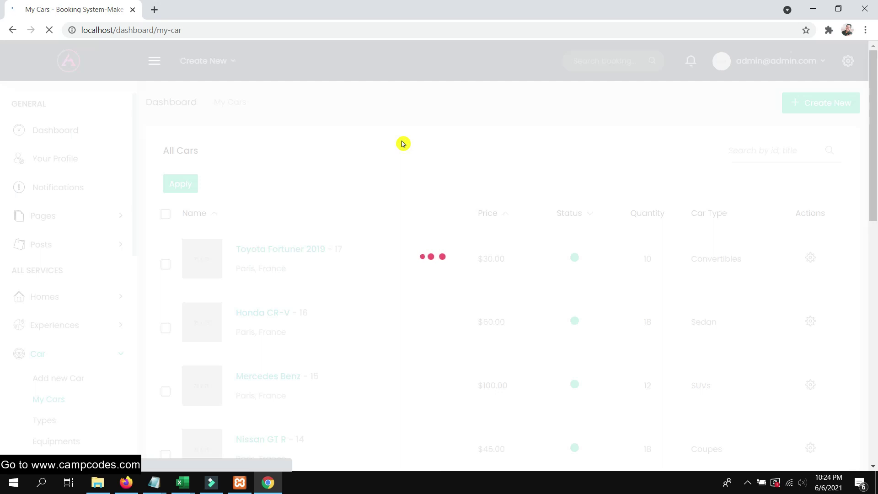
{"action": "scroll", "coordinate": [401, 148], "scroll_direction": "down", "scroll_amount": 5}
{"action": "scroll", "coordinate": [400, 151], "scroll_direction": "up", "scroll_amount": 5}
{"action": "scroll", "coordinate": [553, 137], "scroll_direction": "down", "scroll_amount": 6}
{"action": "scroll", "coordinate": [563, 139], "scroll_direction": "up", "scroll_amount": 6}
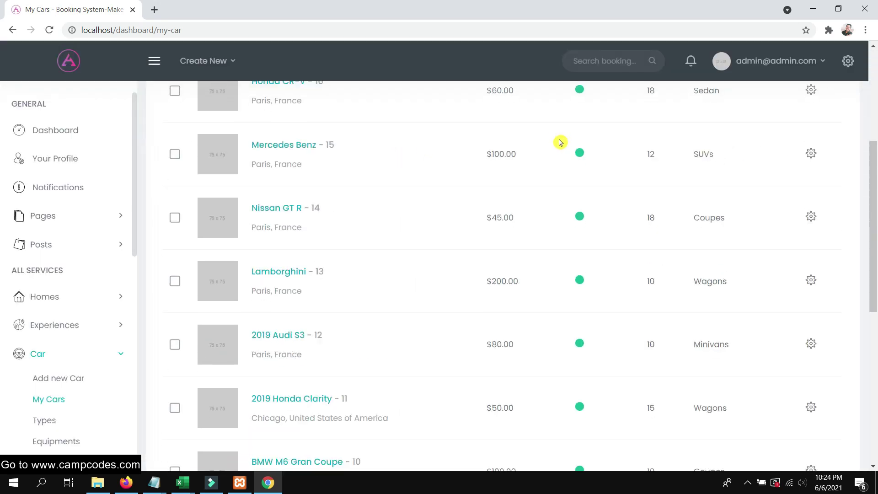
Glance at the quick settings panel, then choose Goto Home from the admin account menu
{"action": "left_click", "coordinate": [851, 62]}
{"action": "left_click", "coordinate": [847, 61]}
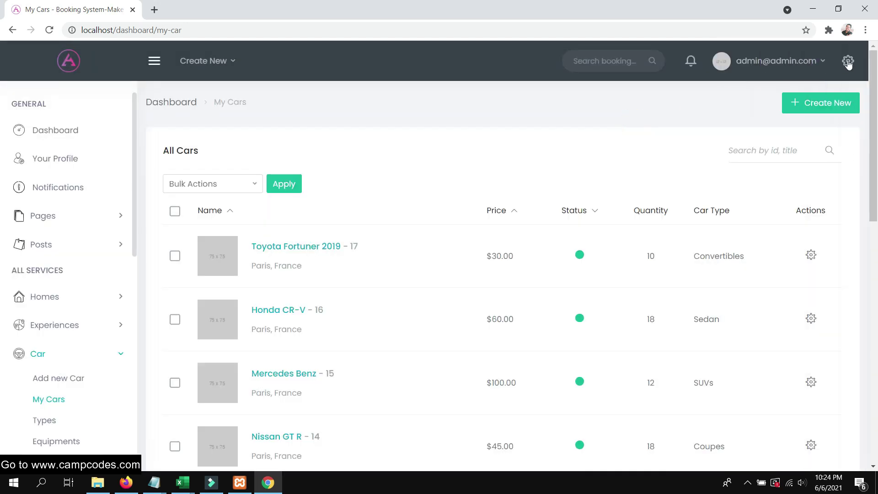
{"action": "left_click", "coordinate": [819, 60]}
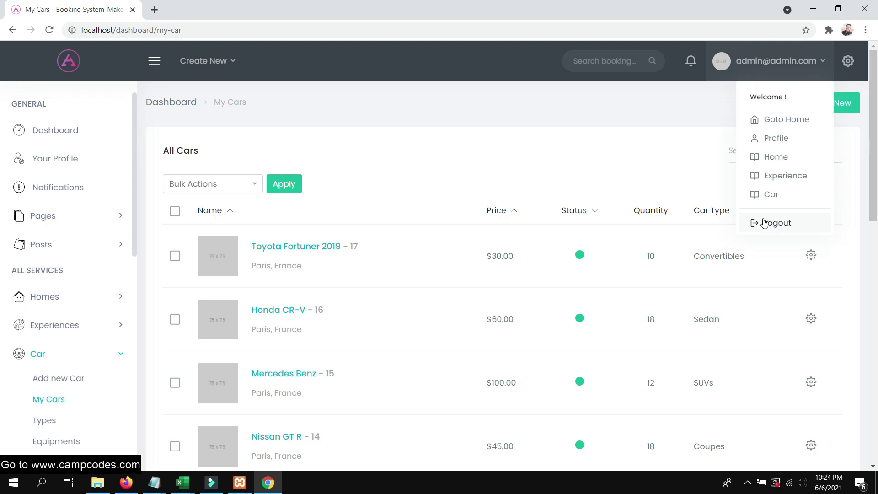
{"action": "left_click", "coordinate": [655, 127]}
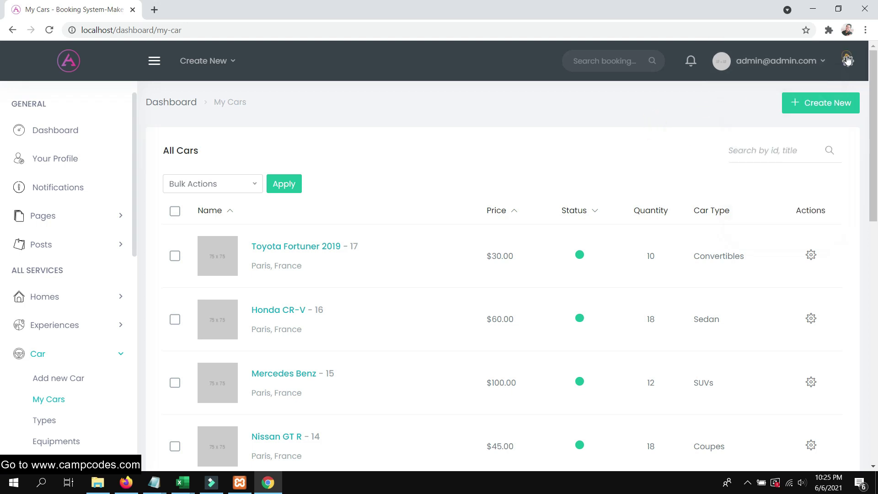
{"action": "left_click", "coordinate": [847, 60]}
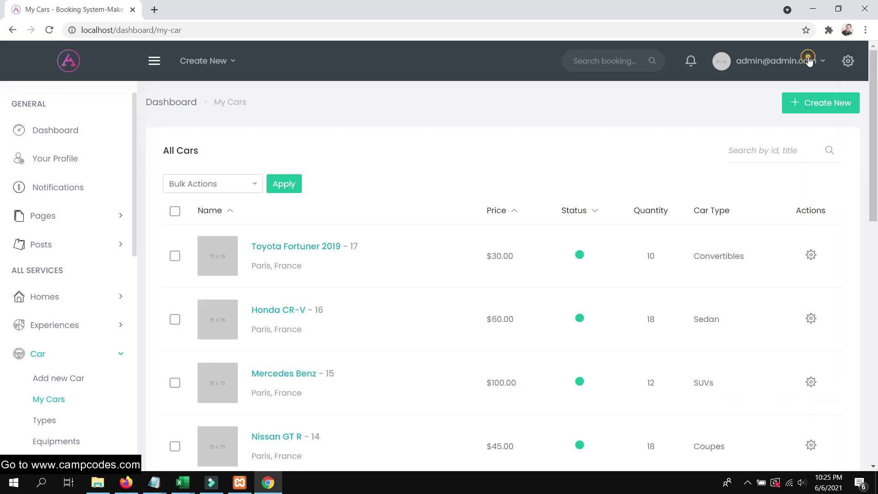
{"action": "left_click", "coordinate": [808, 61]}
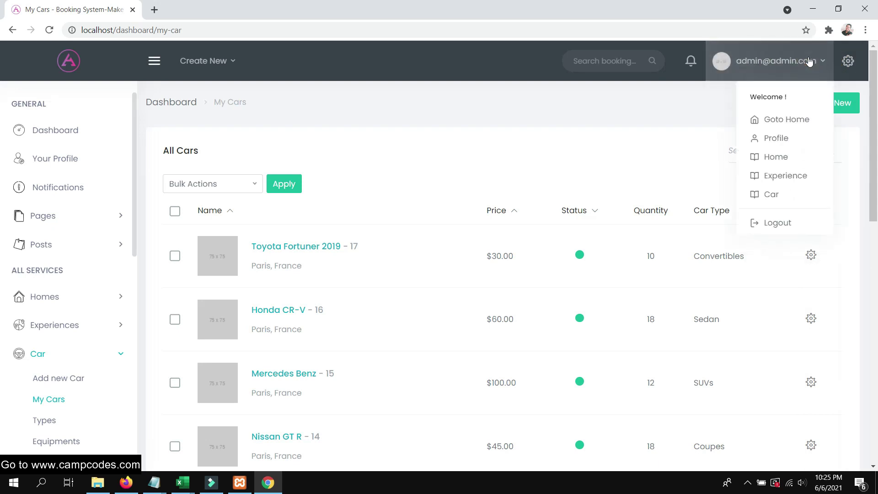
{"action": "left_click", "coordinate": [781, 118]}
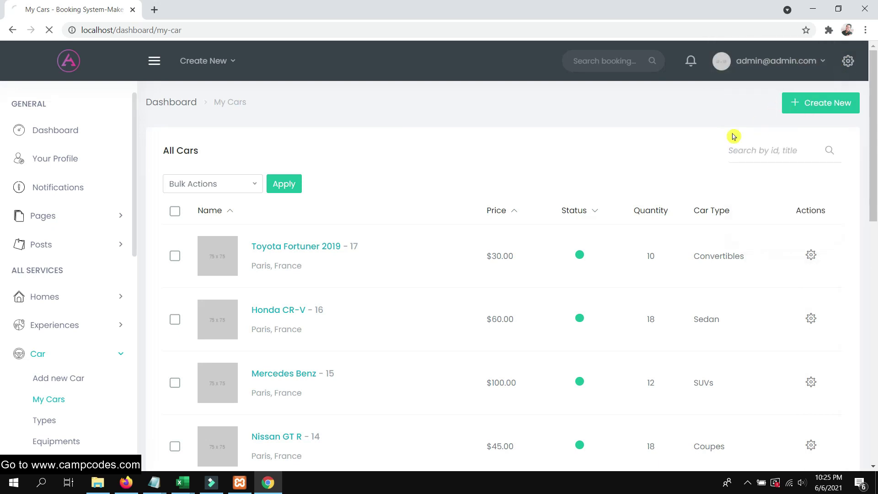
{"action": "scroll", "coordinate": [713, 108], "scroll_direction": "down", "scroll_amount": 4}
{"action": "scroll", "coordinate": [714, 107], "scroll_direction": "up", "scroll_amount": 4}
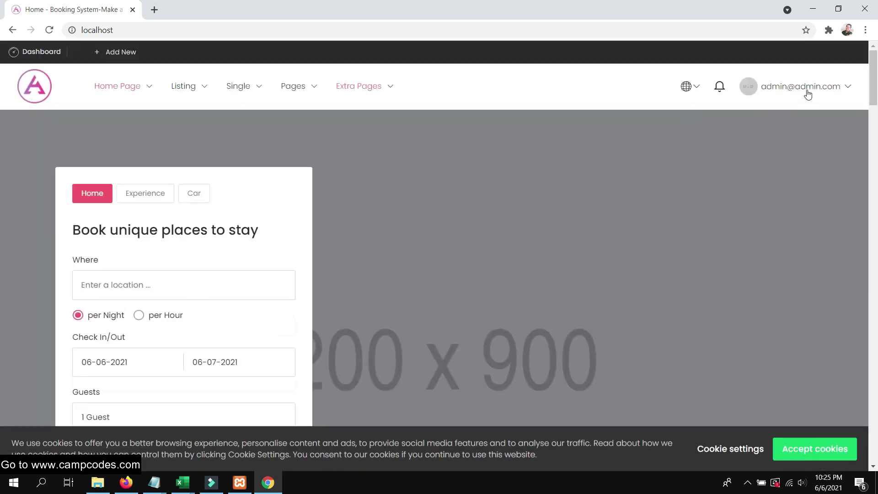
Return to the admin Dashboard through the home page's account dropdown
{"action": "left_click", "coordinate": [810, 82]}
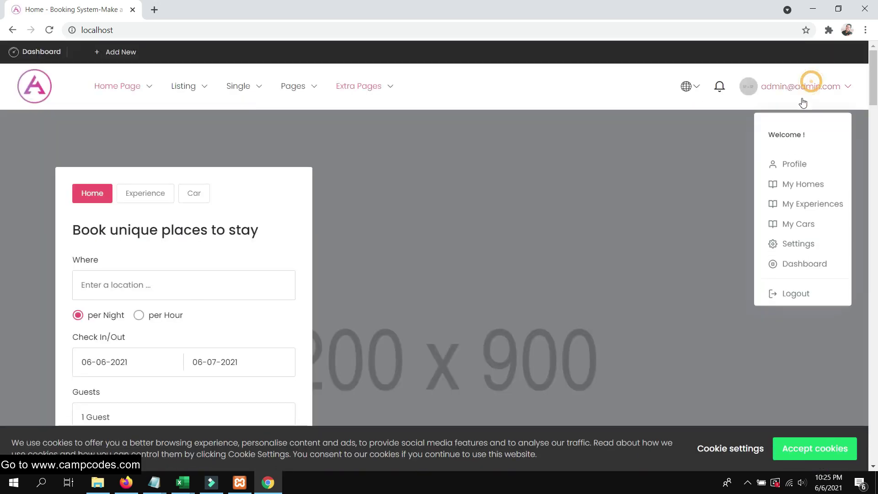
{"action": "left_click", "coordinate": [793, 246]}
{"action": "scroll", "coordinate": [533, 198], "scroll_direction": "down", "scroll_amount": 5}
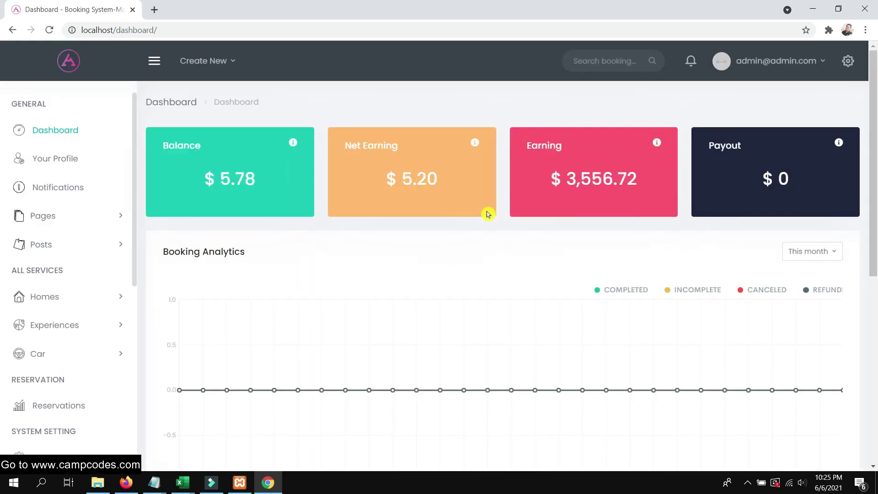
{"action": "scroll", "coordinate": [488, 214], "scroll_direction": "down", "scroll_amount": 1}
{"action": "scroll", "coordinate": [488, 214], "scroll_direction": "down", "scroll_amount": 5}
{"action": "scroll", "coordinate": [488, 215], "scroll_direction": "up", "scroll_amount": 7}
{"action": "left_click_drag", "start_coordinate": [210, 172], "coordinate": [204, 177]}
{"action": "scroll", "coordinate": [441, 208], "scroll_direction": "down", "scroll_amount": 5}
{"action": "scroll", "coordinate": [437, 207], "scroll_direction": "up", "scroll_amount": 5}
Open Your Profile, showing the admin email with empty name, address and description fields
{"action": "left_click", "coordinate": [63, 165]}
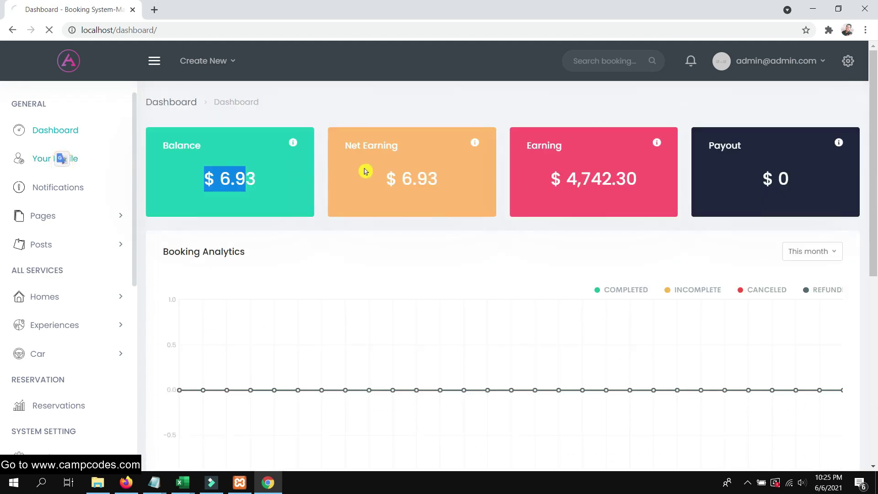
{"action": "scroll", "coordinate": [372, 170], "scroll_direction": "down", "scroll_amount": 5}
{"action": "scroll", "coordinate": [372, 171], "scroll_direction": "up", "scroll_amount": 5}
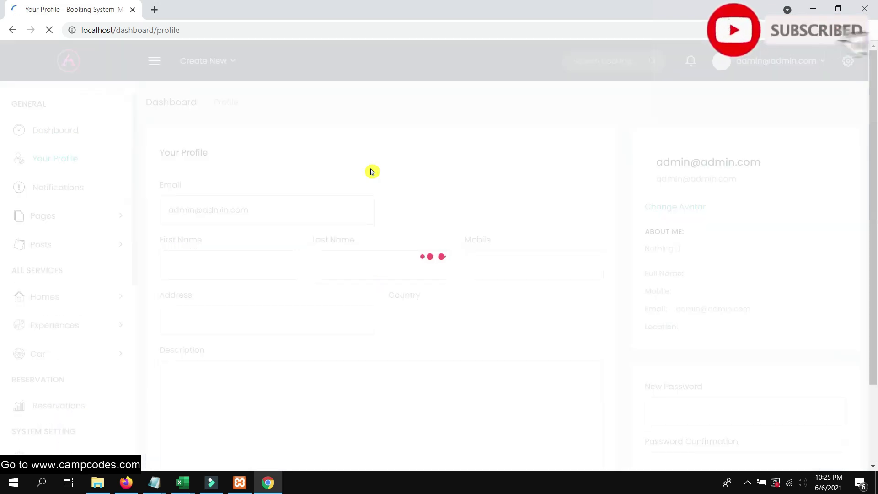
{"action": "scroll", "coordinate": [383, 199], "scroll_direction": "down", "scroll_amount": 3}
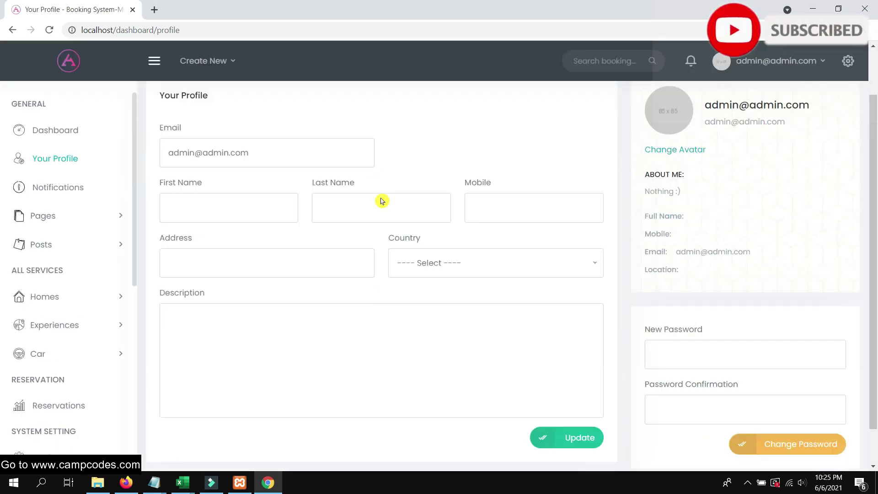
{"action": "scroll", "coordinate": [376, 205], "scroll_direction": "up", "scroll_amount": 3}
{"action": "scroll", "coordinate": [320, 206], "scroll_direction": "down", "scroll_amount": 3}
{"action": "scroll", "coordinate": [329, 206], "scroll_direction": "up", "scroll_amount": 3}
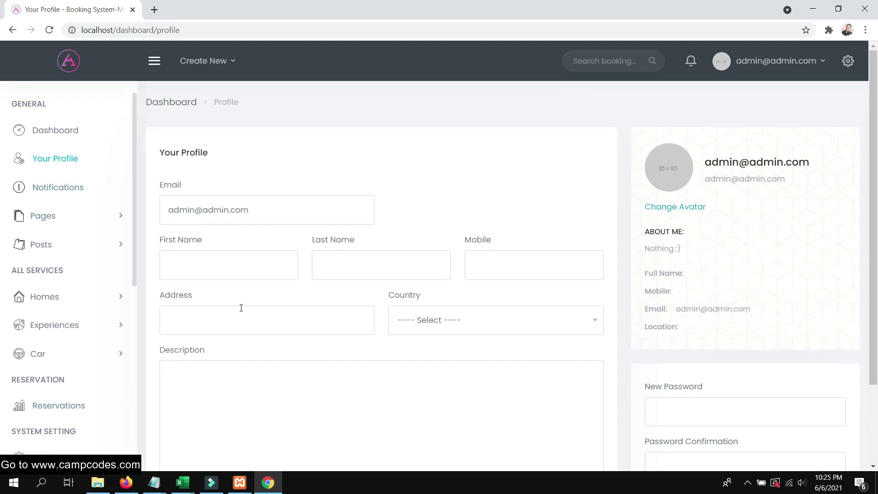
{"action": "scroll", "coordinate": [80, 198], "scroll_direction": "down", "scroll_amount": 2}
{"action": "scroll", "coordinate": [81, 197], "scroll_direction": "up", "scroll_amount": 1}
{"action": "scroll", "coordinate": [81, 197], "scroll_direction": "up", "scroll_amount": 1}
{"action": "left_click", "coordinate": [43, 217]}
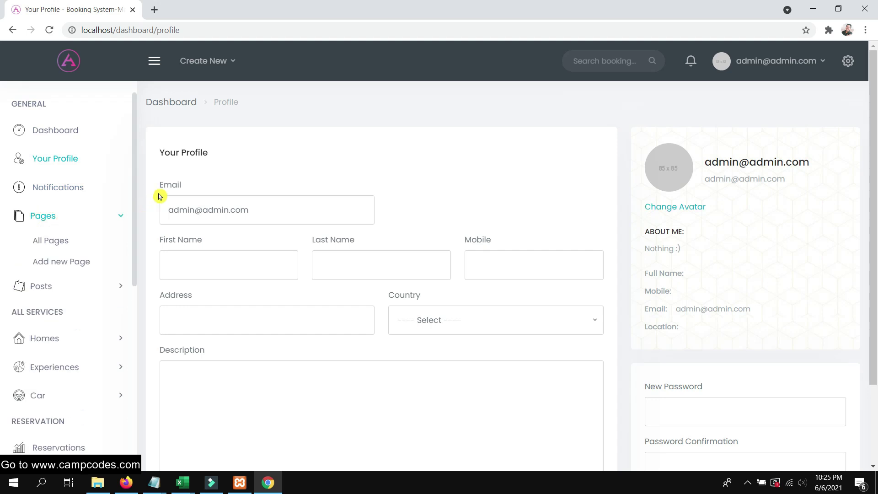
Open Notifications, then Pages > All Pages to list the site pages including Terms & Conditions
{"action": "left_click", "coordinate": [59, 187]}
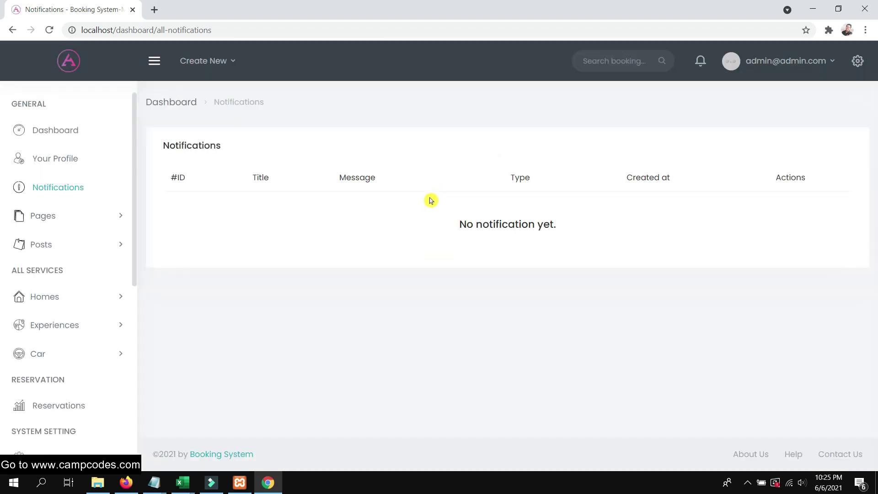
{"action": "left_click", "coordinate": [54, 220]}
{"action": "left_click", "coordinate": [60, 242]}
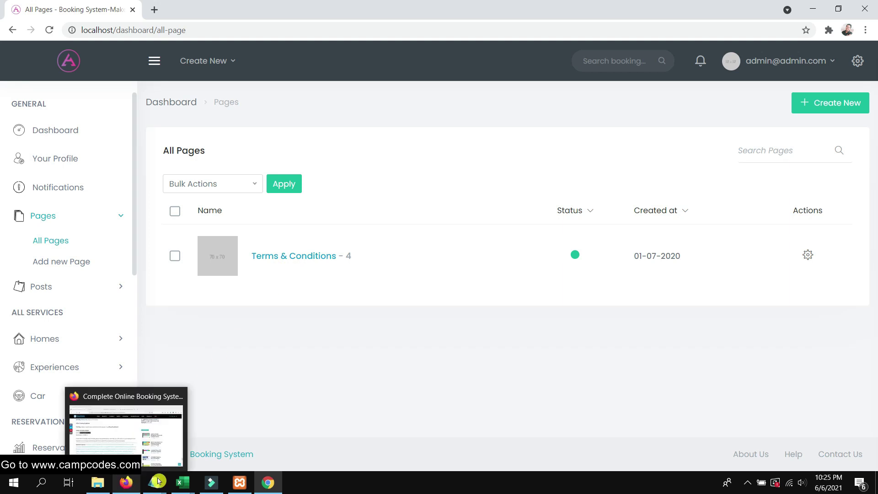
{"action": "left_click_drag", "start_coordinate": [268, 482], "coordinate": [154, 482]}
{"action": "left_click", "coordinate": [127, 488]}
Activate the Car Demo tab in Firefox and scroll through its Top destinations
{"action": "scroll", "coordinate": [477, 251], "scroll_direction": "down", "scroll_amount": 3}
{"action": "scroll", "coordinate": [411, 183], "scroll_direction": "up", "scroll_amount": 4}
{"action": "left_click_drag", "start_coordinate": [327, 23], "coordinate": [448, 29]}
{"action": "scroll", "coordinate": [484, 213], "scroll_direction": "down", "scroll_amount": 5}
{"action": "scroll", "coordinate": [483, 213], "scroll_direction": "down", "scroll_amount": 15}
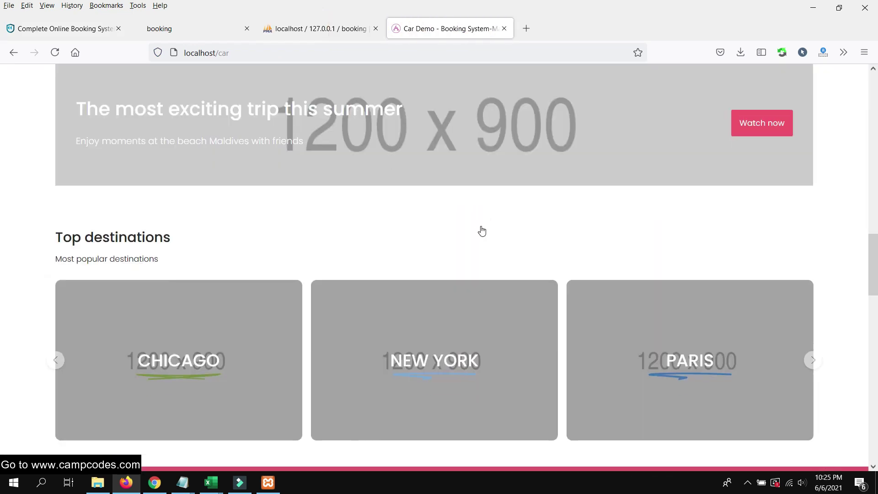
{"action": "scroll", "coordinate": [477, 217], "scroll_direction": "down", "scroll_amount": 3}
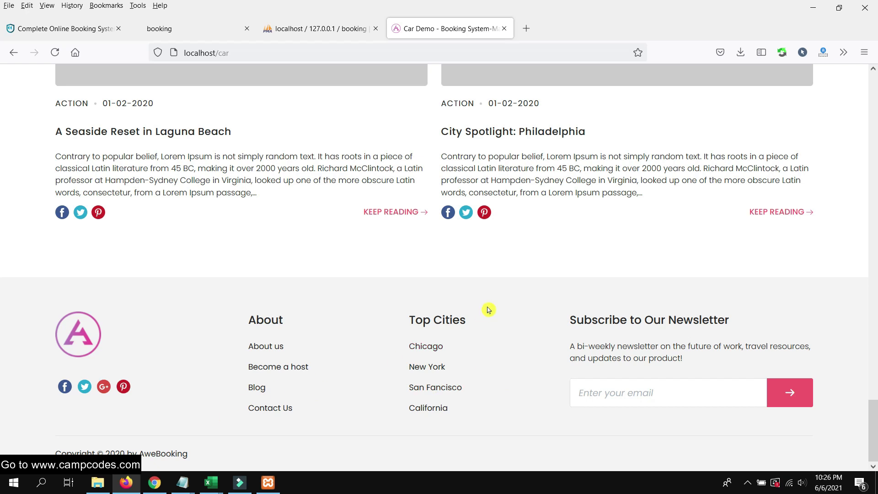
{"action": "scroll", "coordinate": [488, 310], "scroll_direction": "up", "scroll_amount": 20}
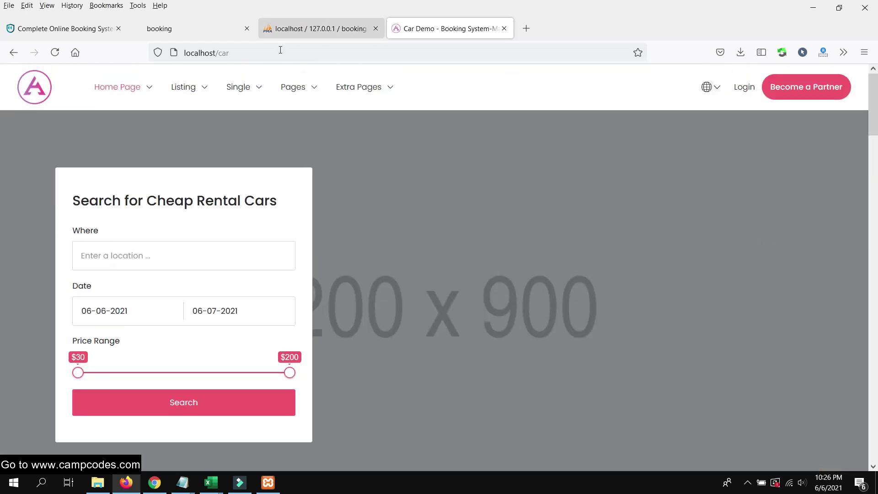
Preview the Extra Pages, Pages and Single menus and scroll down to the footer's newsletter signup
{"action": "mouse_move", "coordinate": [356, 89]}
{"action": "left_click", "coordinate": [314, 91]}
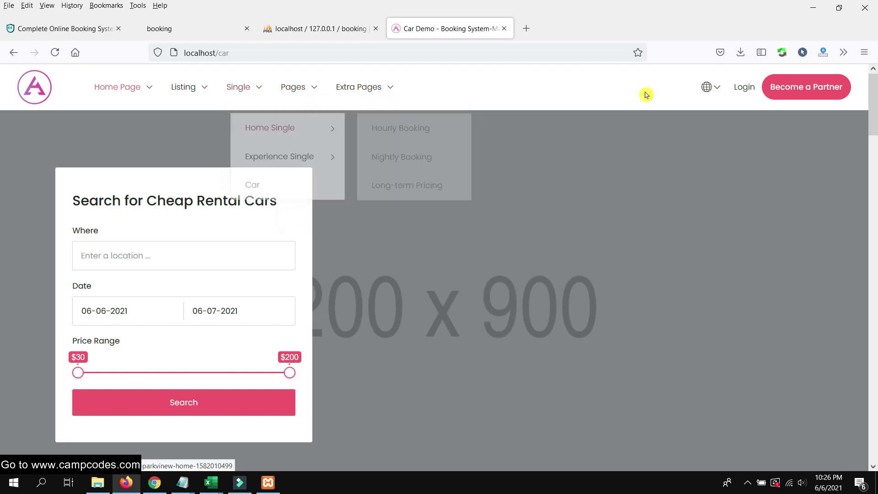
{"action": "mouse_move", "coordinate": [236, 90]}
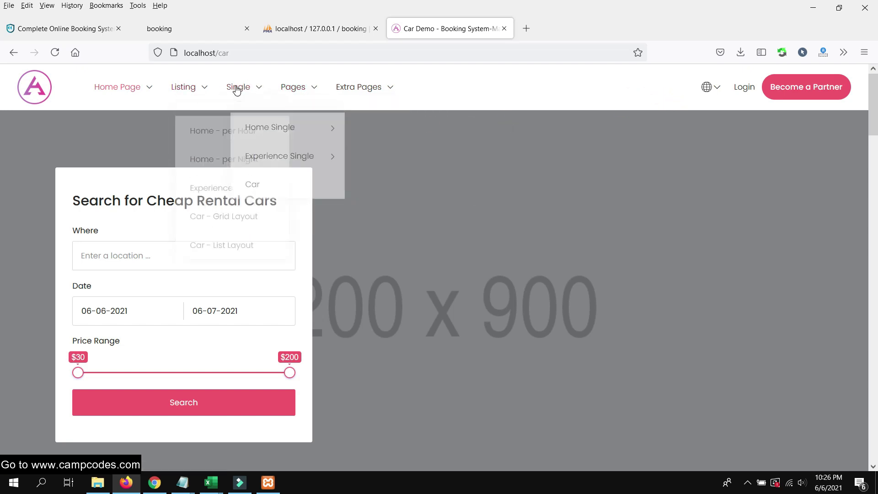
{"action": "scroll", "coordinate": [472, 174], "scroll_direction": "down", "scroll_amount": 20}
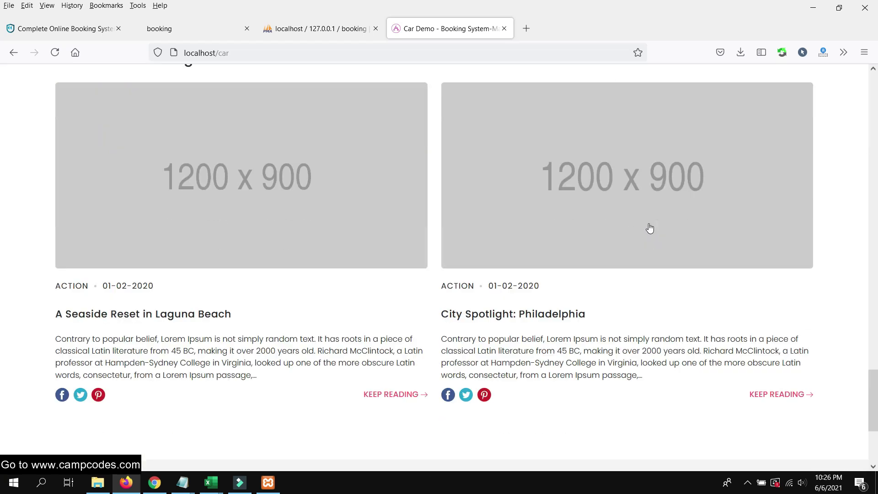
{"action": "scroll", "coordinate": [650, 228], "scroll_direction": "down", "scroll_amount": 4}
{"action": "left_click", "coordinate": [615, 390]}
{"action": "left_click", "coordinate": [501, 293]}
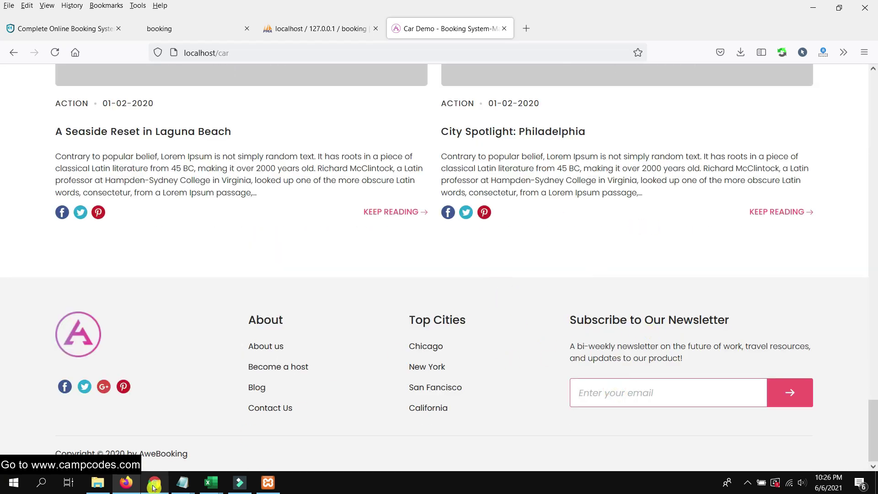
{"action": "left_click", "coordinate": [154, 483]}
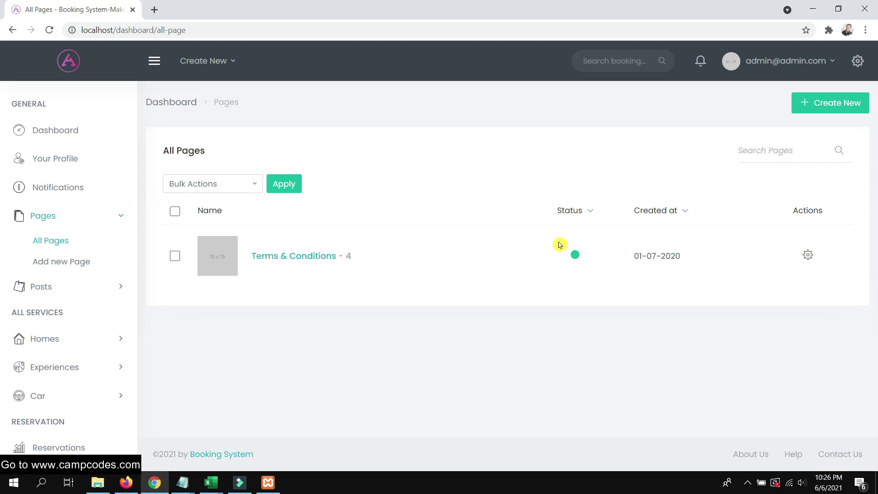
Open the Terms & Conditions page for editing from its Actions gear menu
{"action": "left_click", "coordinate": [807, 258]}
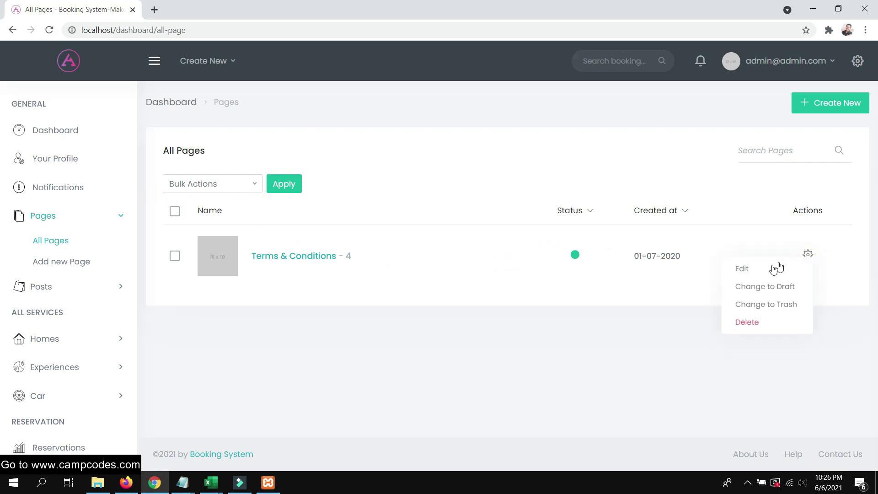
{"action": "left_click", "coordinate": [742, 269]}
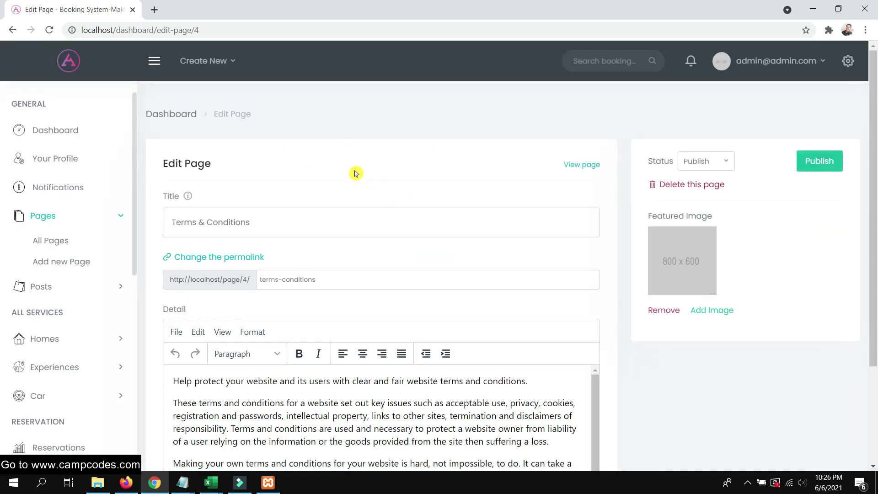
{"action": "scroll", "coordinate": [377, 202], "scroll_direction": "down", "scroll_amount": 1}
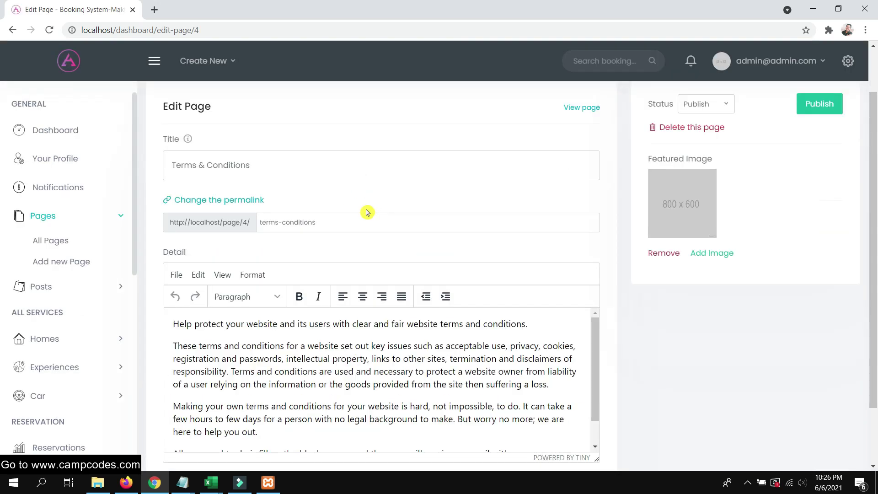
{"action": "scroll", "coordinate": [276, 211], "scroll_direction": "down", "scroll_amount": 2}
{"action": "scroll", "coordinate": [348, 269], "scroll_direction": "up", "scroll_amount": 1}
{"action": "scroll", "coordinate": [343, 272], "scroll_direction": "down", "scroll_amount": 1}
{"action": "scroll", "coordinate": [343, 272], "scroll_direction": "up", "scroll_amount": 1}
Select and copy the terms-conditions permalink slug
{"action": "left_click_drag", "start_coordinate": [220, 150], "coordinate": [230, 134]}
{"action": "left_click", "coordinate": [230, 134]}
{"action": "scroll", "coordinate": [351, 152], "scroll_direction": "up", "scroll_amount": 3}
{"action": "scroll", "coordinate": [396, 181], "scroll_direction": "down", "scroll_amount": 1}
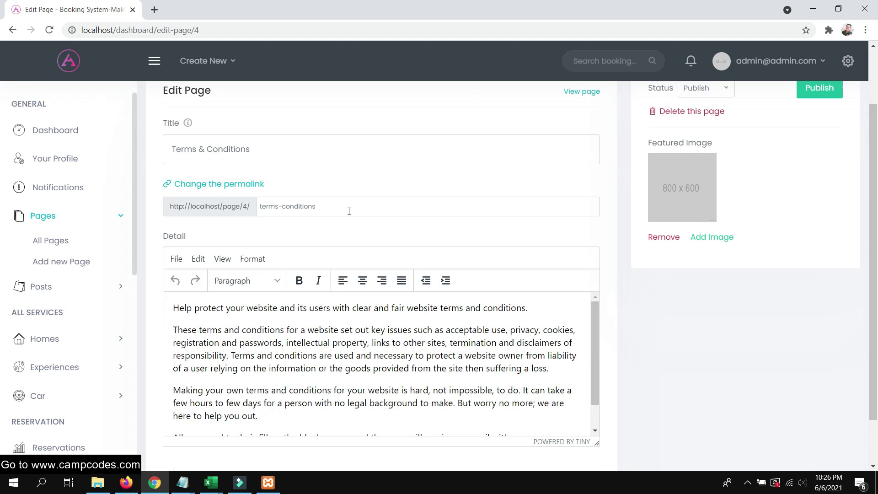
{"action": "left_click", "coordinate": [231, 185]}
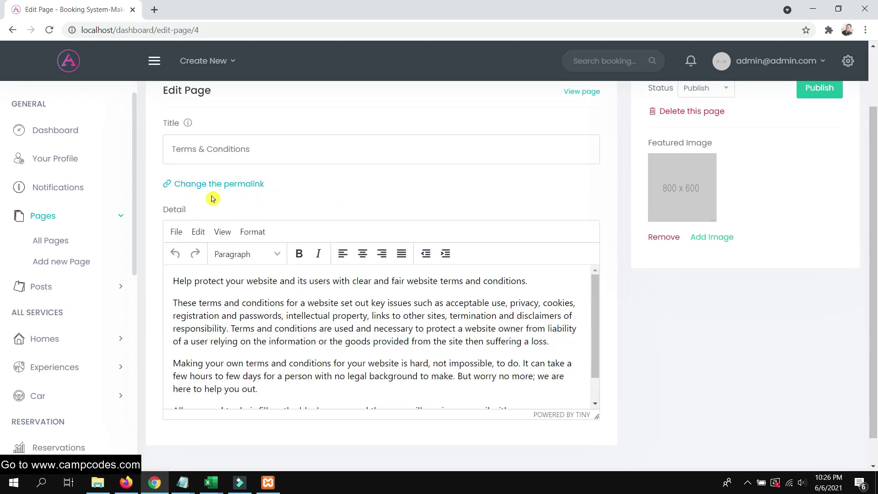
{"action": "left_click", "coordinate": [211, 191]}
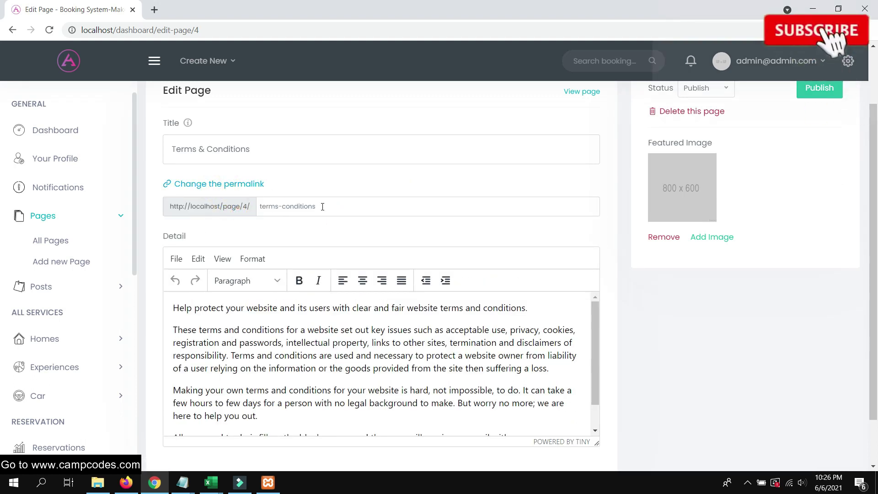
{"action": "left_click_drag", "start_coordinate": [348, 204], "coordinate": [204, 204]}
{"action": "right_click", "coordinate": [284, 214]}
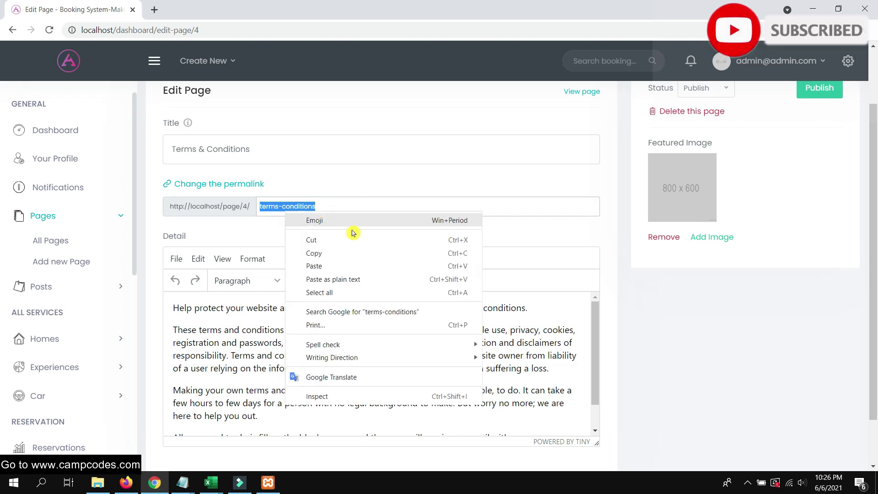
{"action": "left_click", "coordinate": [333, 254]}
{"action": "left_click", "coordinate": [125, 482]}
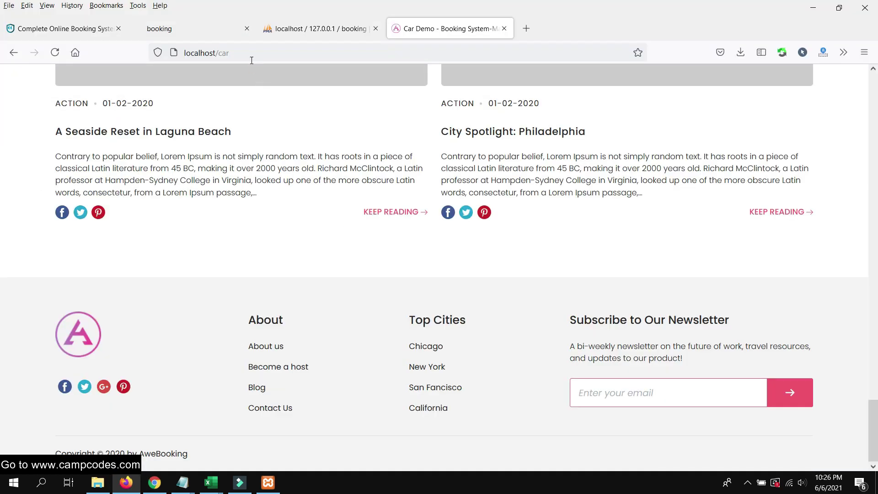
Load localhost/page/4/terms-conditions in Firefox and scroll the public Terms & Conditions page
{"action": "left_click", "coordinate": [245, 51]}
{"action": "left_click", "coordinate": [260, 50]}
{"action": "key", "text": "BackSpace"}
{"action": "key", "text": "BackSpace"}
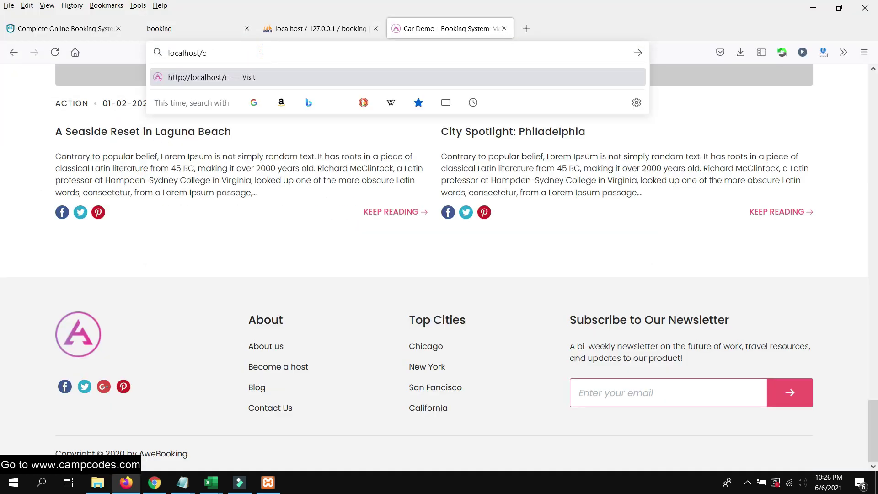
{"action": "type", "text": "pa"}
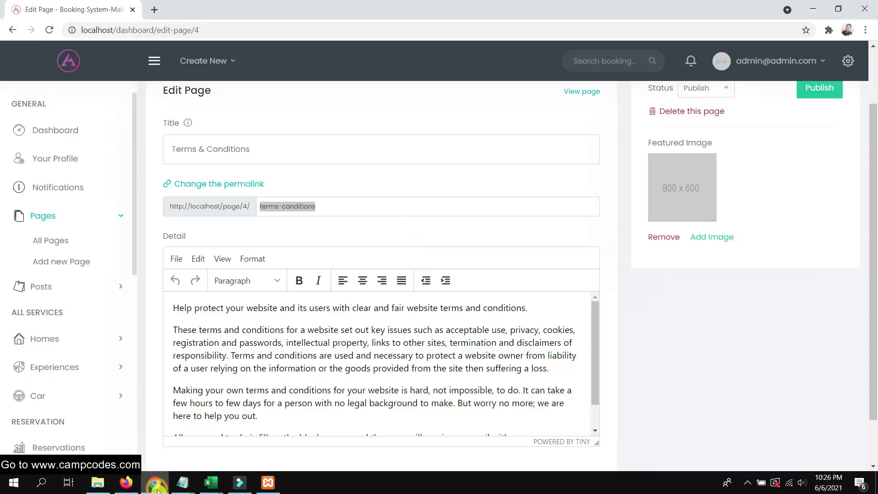
{"action": "left_click", "coordinate": [156, 481]}
{"action": "left_click", "coordinate": [157, 479]}
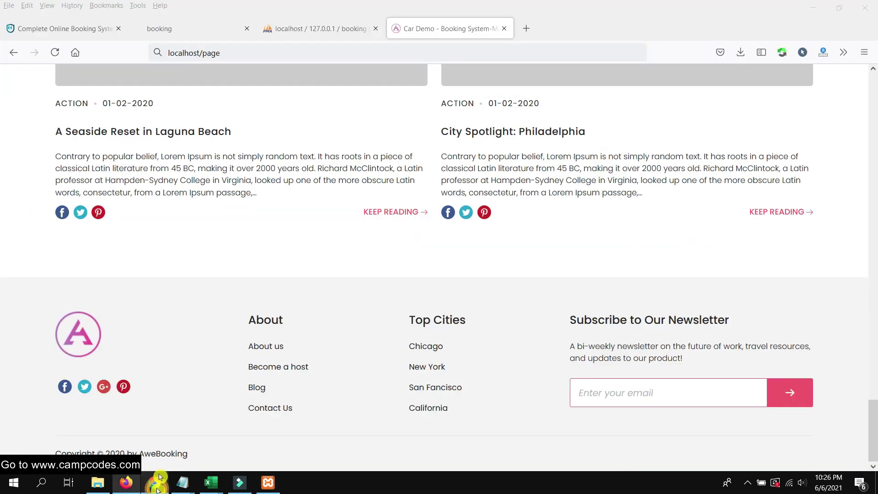
{"action": "type", "text": "ge/"}
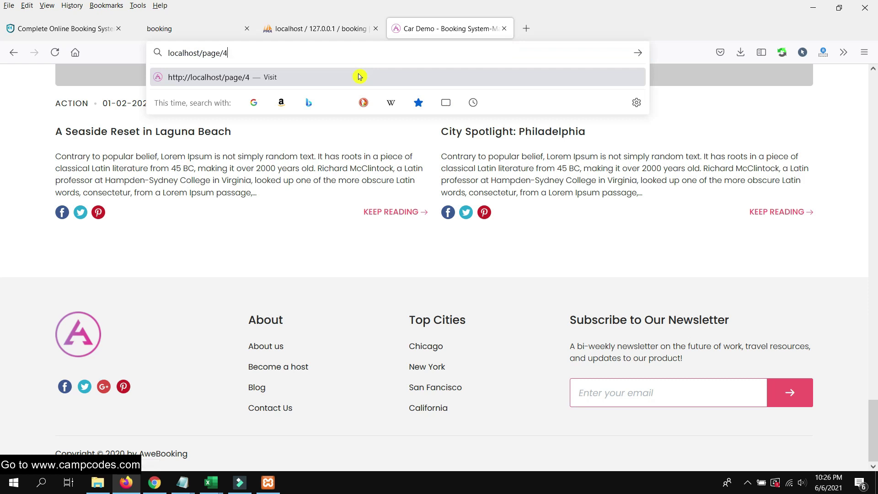
{"action": "type", "text": "4/terms-conditions"}
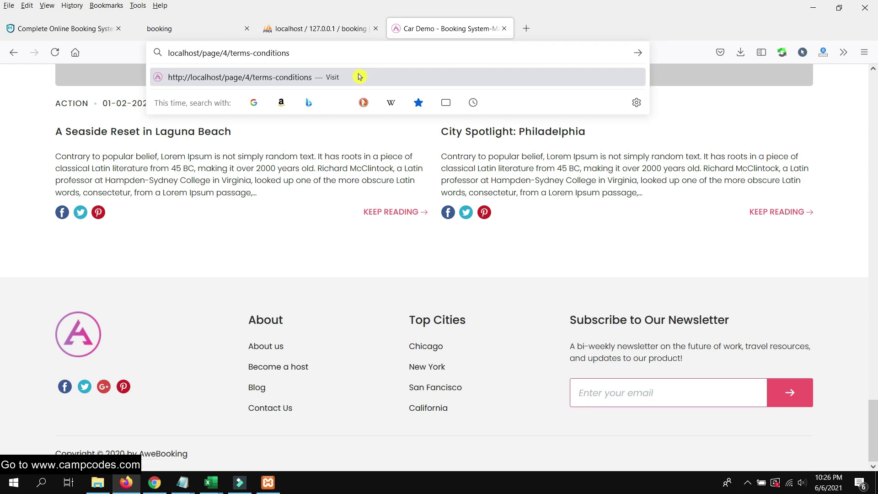
{"action": "key", "text": "Return"}
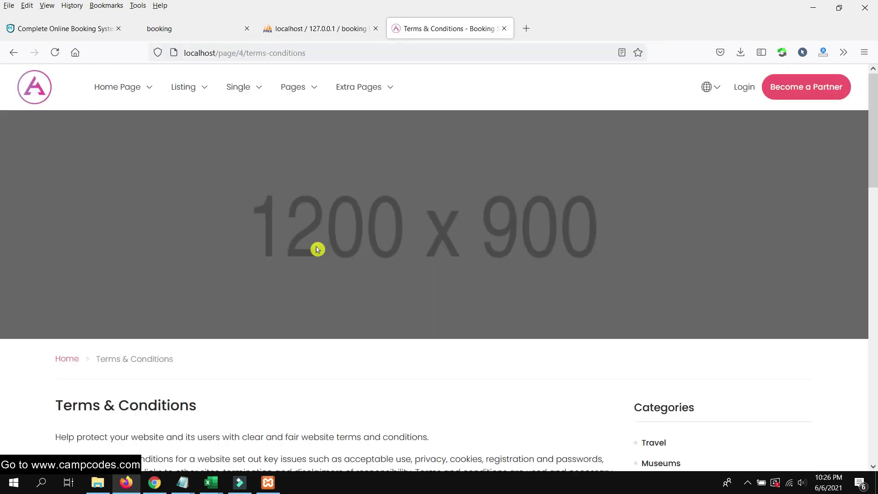
{"action": "scroll", "coordinate": [343, 211], "scroll_direction": "down", "scroll_amount": 8}
{"action": "scroll", "coordinate": [342, 220], "scroll_direction": "up", "scroll_amount": 6}
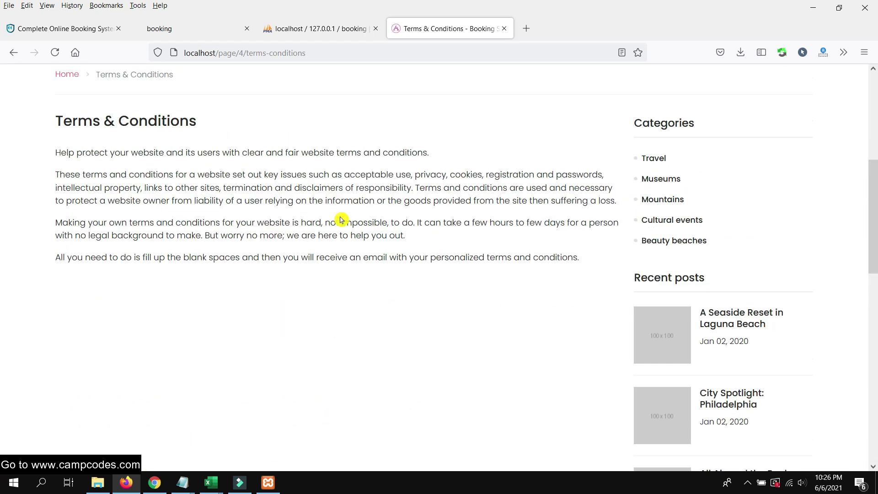
{"action": "scroll", "coordinate": [334, 229], "scroll_direction": "down", "scroll_amount": 1}
{"action": "left_click", "coordinate": [166, 479]}
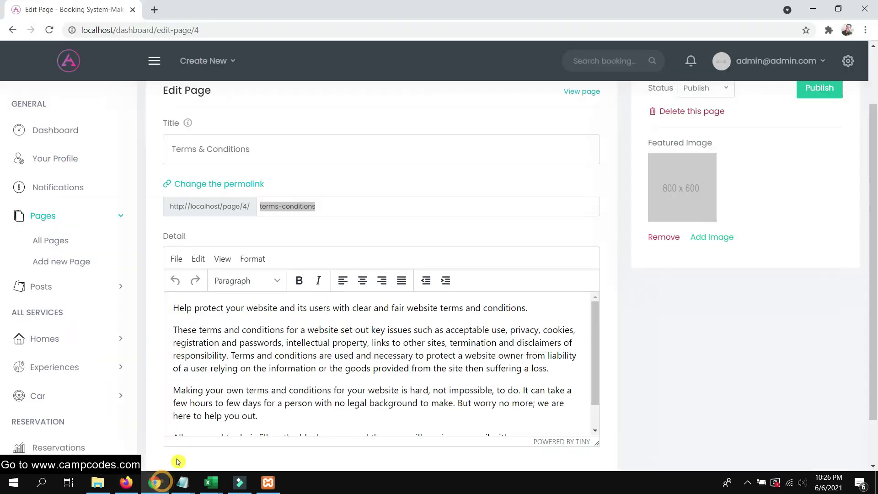
Insert a 'Test' line above the Terms & Conditions text and publish the page
{"action": "left_click", "coordinate": [194, 307]}
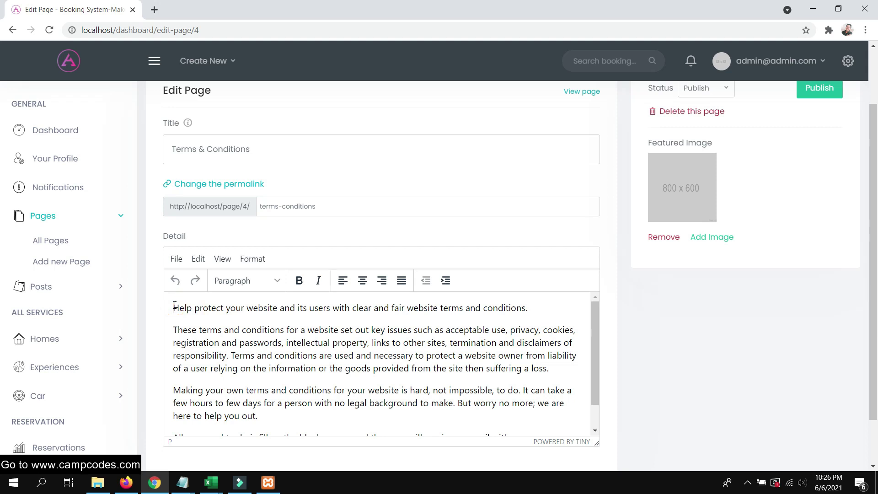
{"action": "key", "text": "Return"}
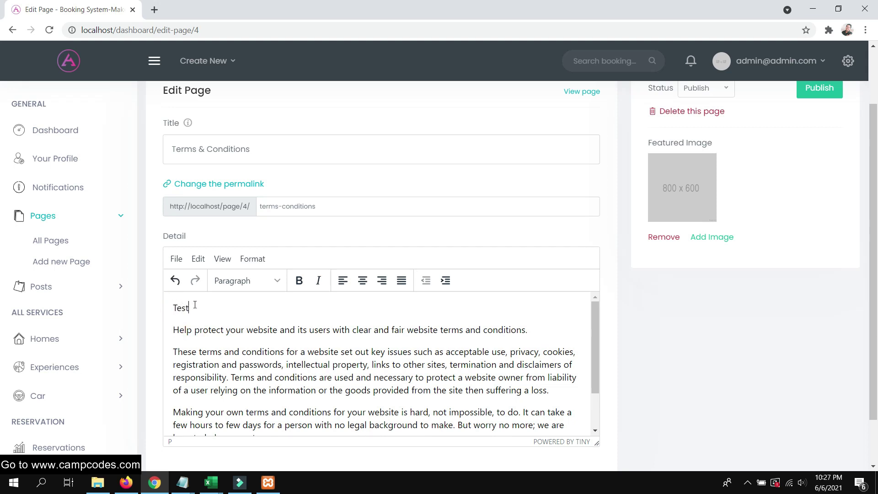
{"action": "scroll", "coordinate": [505, 265], "scroll_direction": "up", "scroll_amount": 2}
{"action": "left_click", "coordinate": [808, 168]}
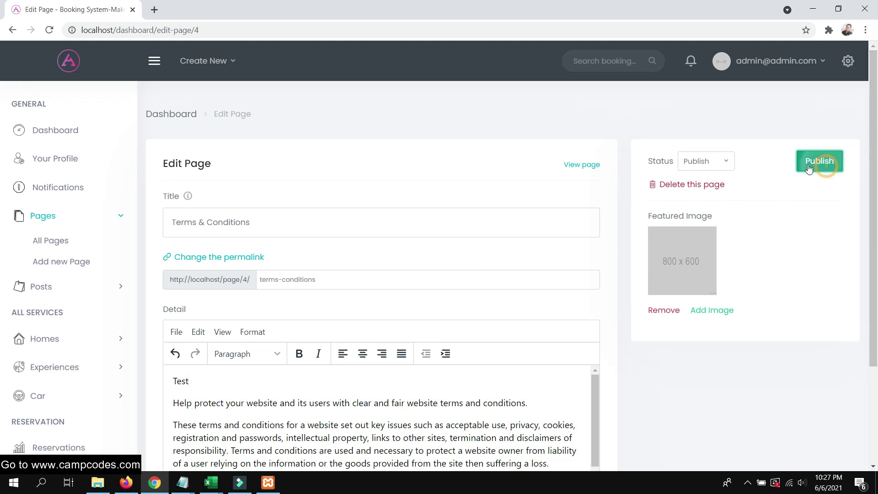
{"action": "scroll", "coordinate": [476, 194], "scroll_direction": "down", "scroll_amount": 3}
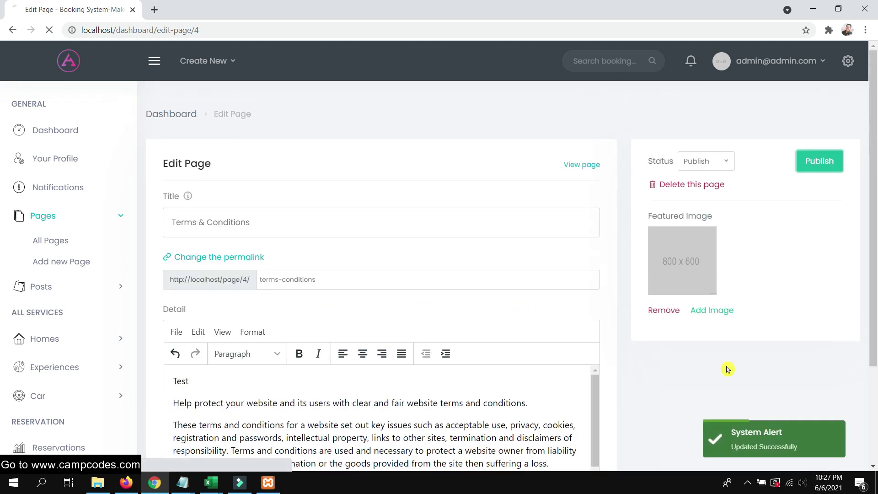
Reload the public Terms & Conditions page in Firefox and confirm the Test line shows
{"action": "left_click", "coordinate": [126, 482]}
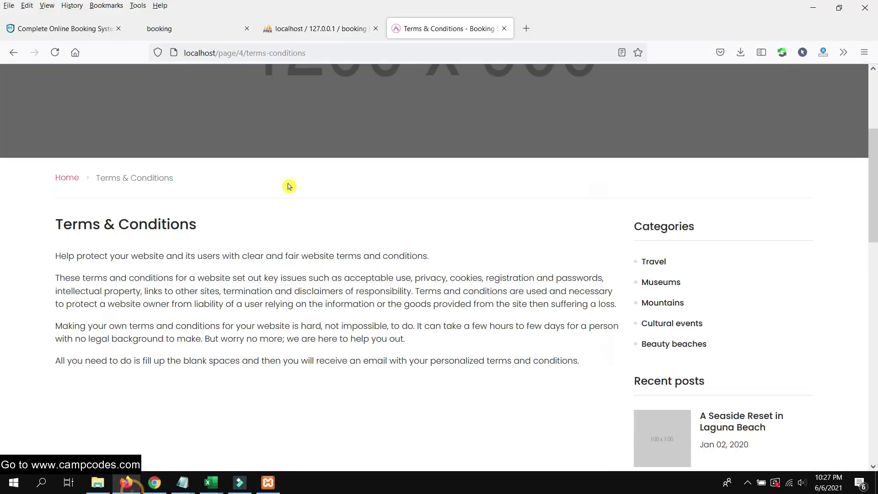
{"action": "right_click", "coordinate": [418, 28]}
{"action": "left_click", "coordinate": [459, 57]}
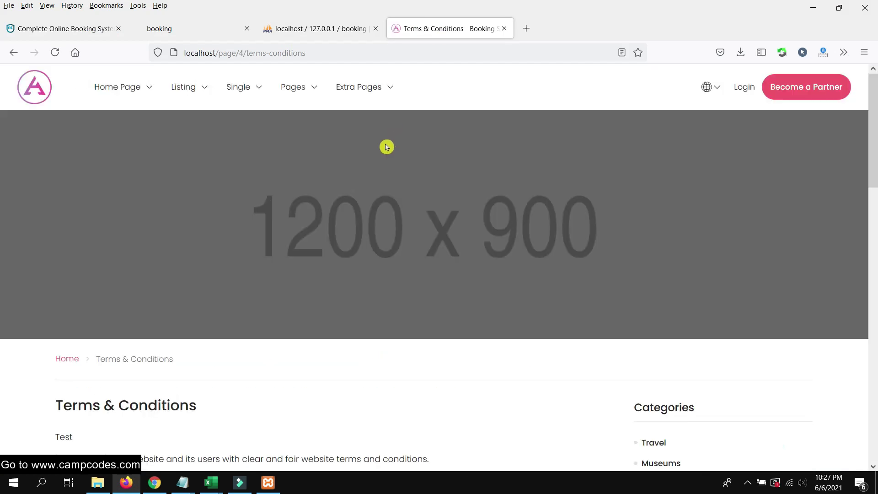
{"action": "scroll", "coordinate": [91, 277], "scroll_direction": "down", "scroll_amount": 3}
{"action": "left_click_drag", "start_coordinate": [87, 257], "coordinate": [44, 259]}
{"action": "scroll", "coordinate": [503, 201], "scroll_direction": "up", "scroll_amount": 3}
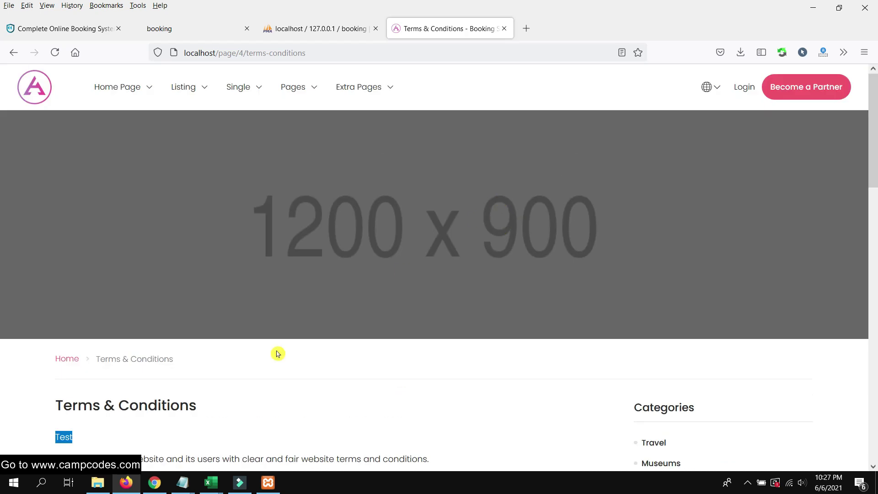
{"action": "left_click", "coordinate": [154, 489]}
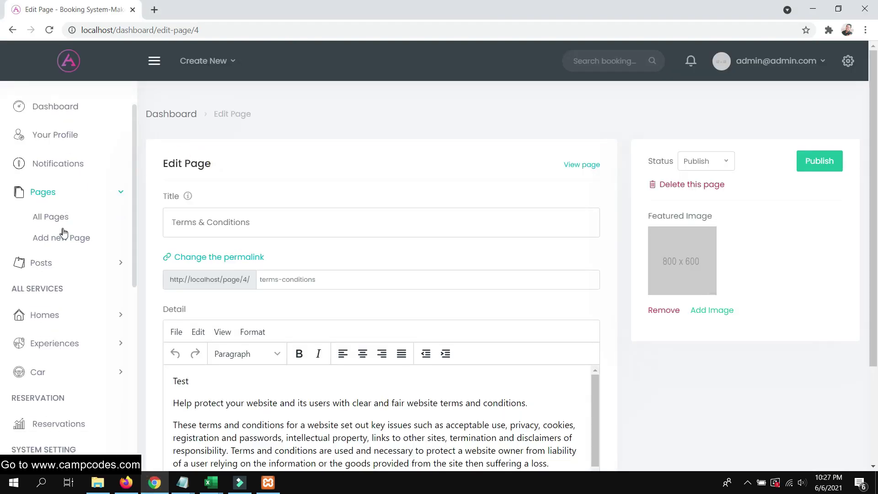
Under Posts > Categories, create the category 'Spots' with 'Spots' as its description
{"action": "left_click", "coordinate": [40, 264]}
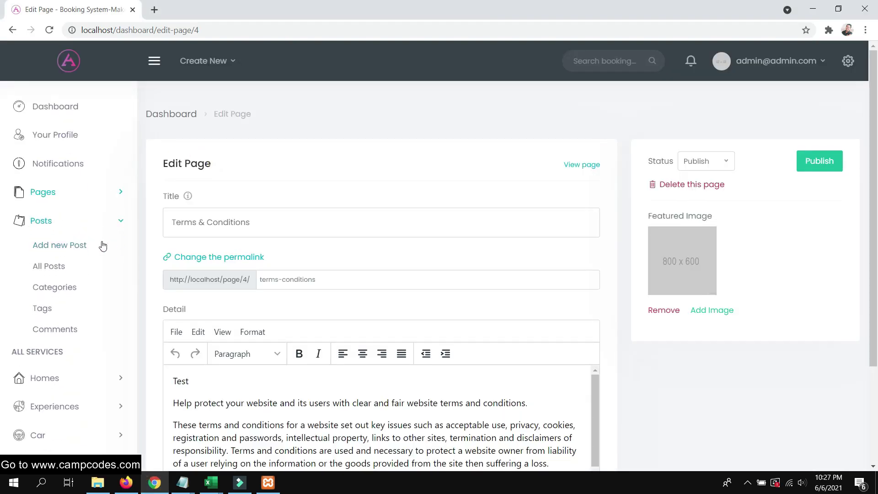
{"action": "left_click", "coordinate": [53, 286]}
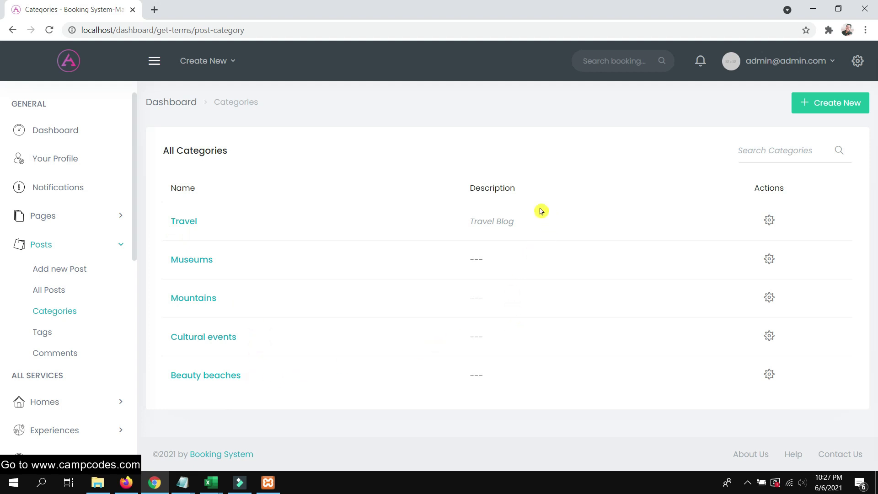
{"action": "left_click", "coordinate": [823, 102]}
{"action": "left_click", "coordinate": [392, 138]}
{"action": "type", "text": "Spots"}
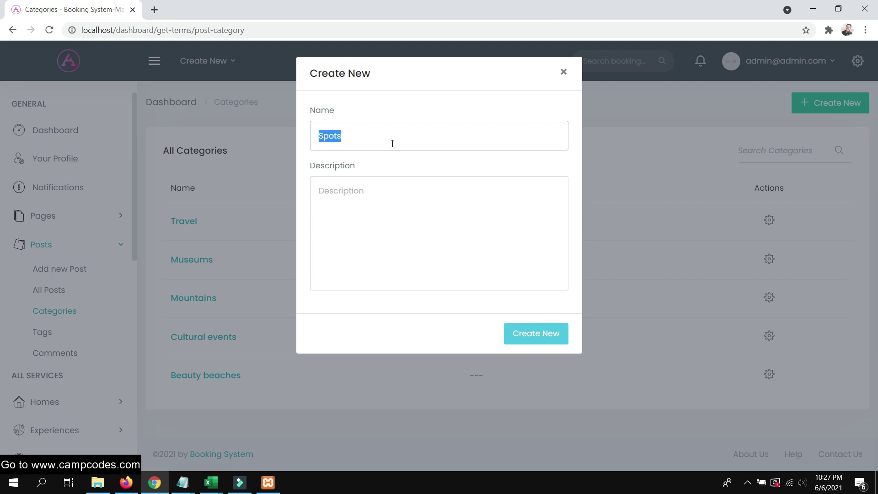
{"action": "left_click", "coordinate": [377, 210]}
{"action": "key", "text": "ctrl+v"}
{"action": "left_click", "coordinate": [521, 326]}
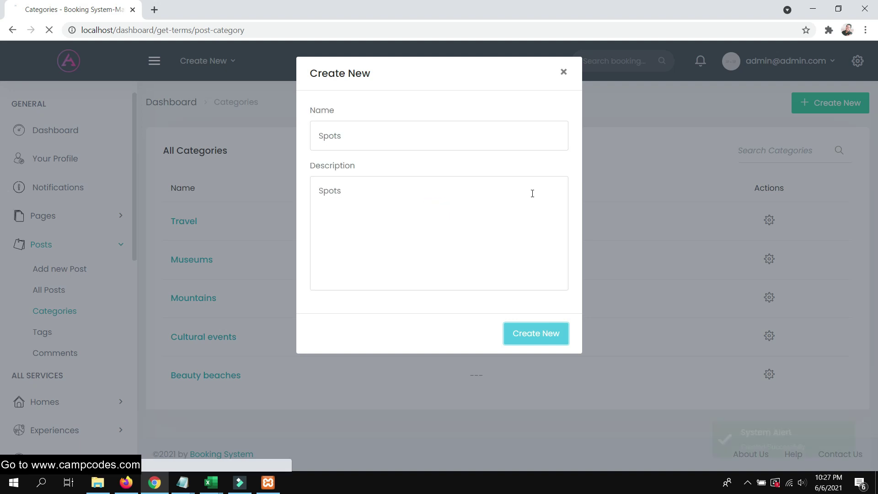
{"action": "left_click", "coordinate": [563, 73]}
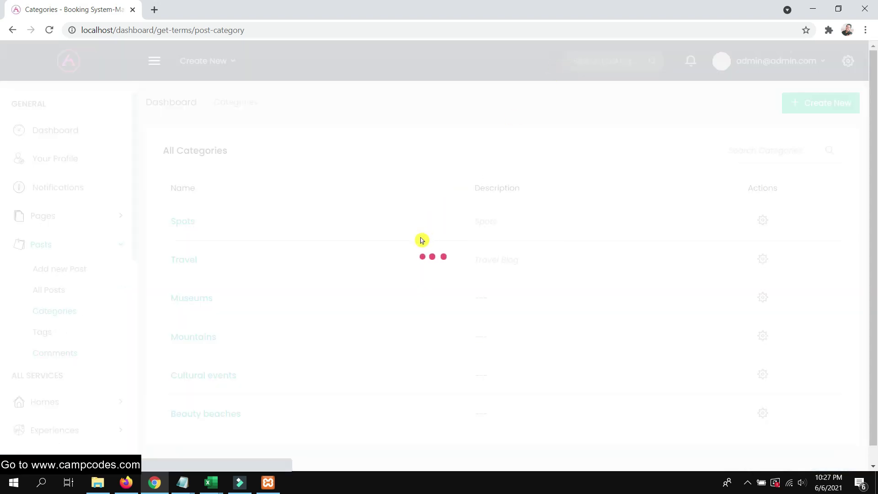
{"action": "left_click", "coordinate": [52, 290]}
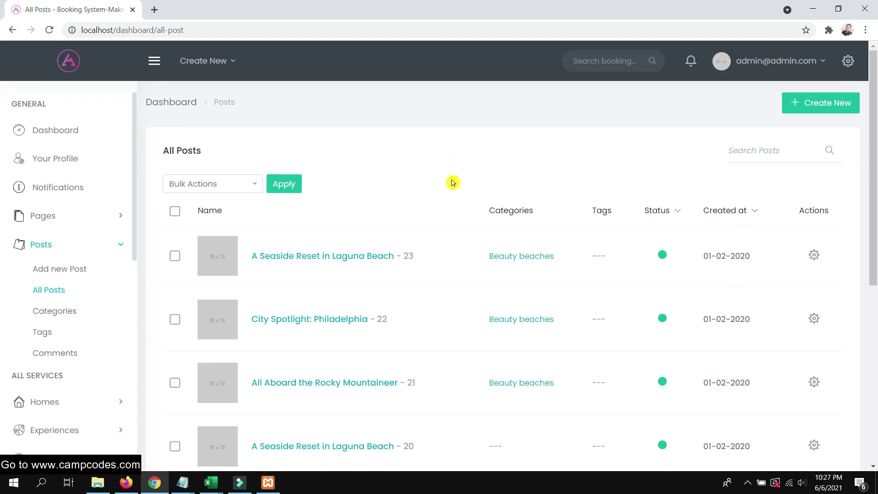
View the 'A Seaside Reset in Laguna Beach' post from All Posts, then return to its actions
{"action": "scroll", "coordinate": [453, 182], "scroll_direction": "down", "scroll_amount": 1}
{"action": "scroll", "coordinate": [521, 222], "scroll_direction": "down", "scroll_amount": 5}
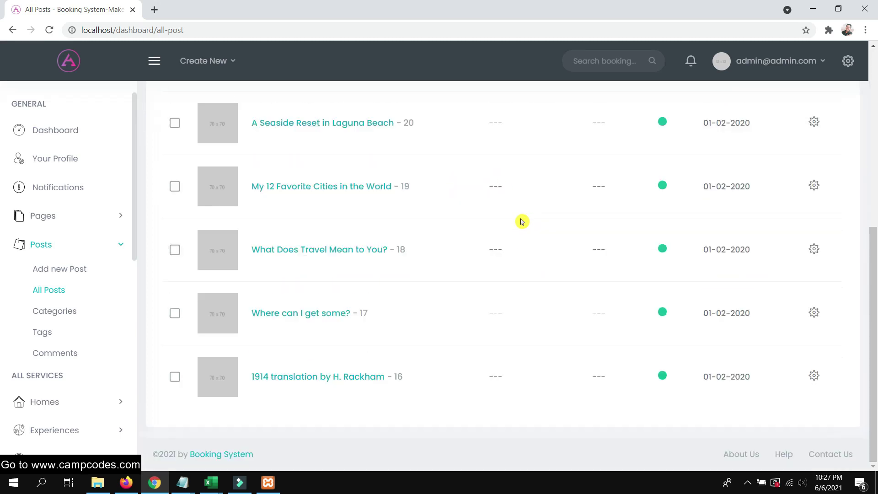
{"action": "scroll", "coordinate": [517, 215], "scroll_direction": "up", "scroll_amount": 7}
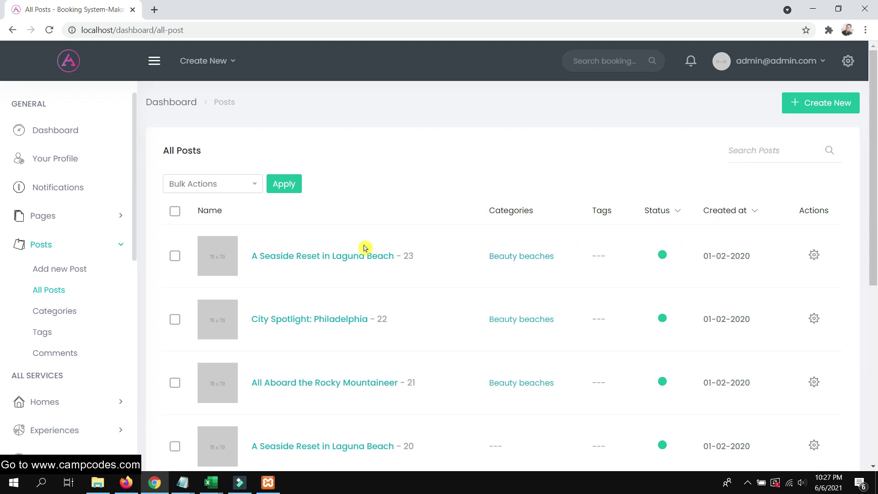
{"action": "left_click", "coordinate": [326, 255]}
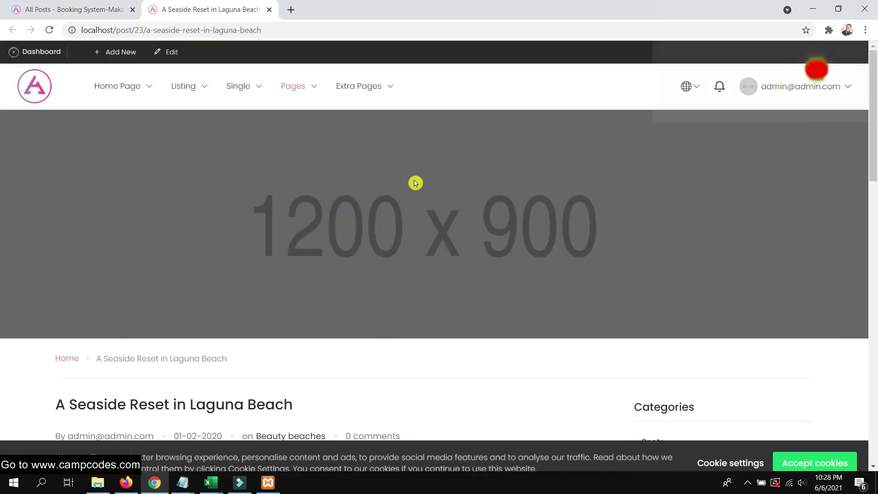
{"action": "scroll", "coordinate": [415, 183], "scroll_direction": "down", "scroll_amount": 10}
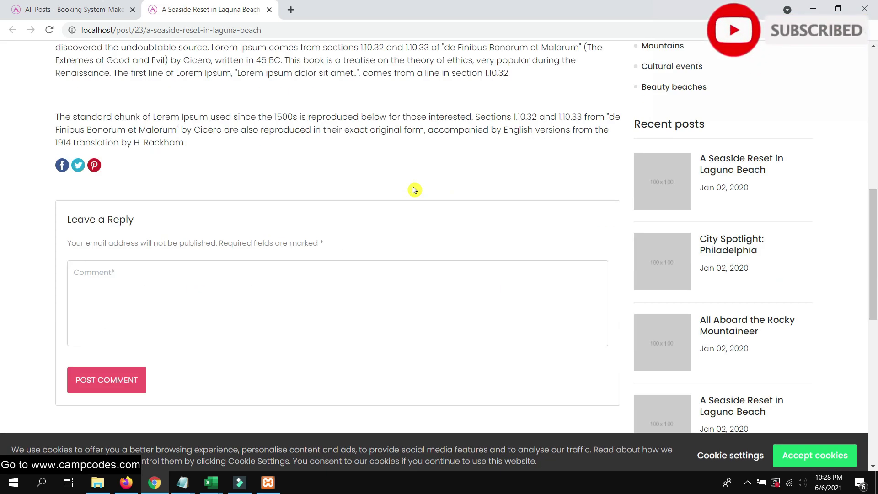
{"action": "scroll", "coordinate": [414, 186], "scroll_direction": "up", "scroll_amount": 15}
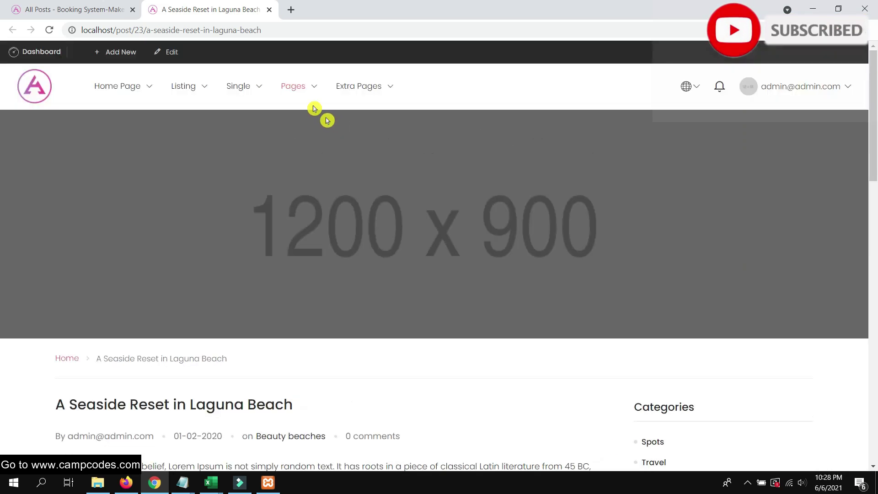
{"action": "left_click", "coordinate": [83, 10]}
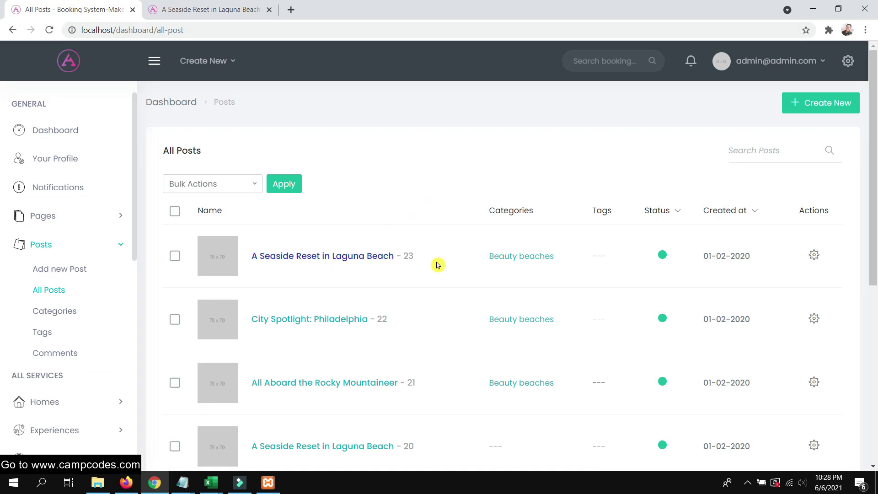
{"action": "left_click", "coordinate": [814, 255]}
Edit the Laguna Beach post and add a new line above its body text
{"action": "left_click", "coordinate": [792, 269]}
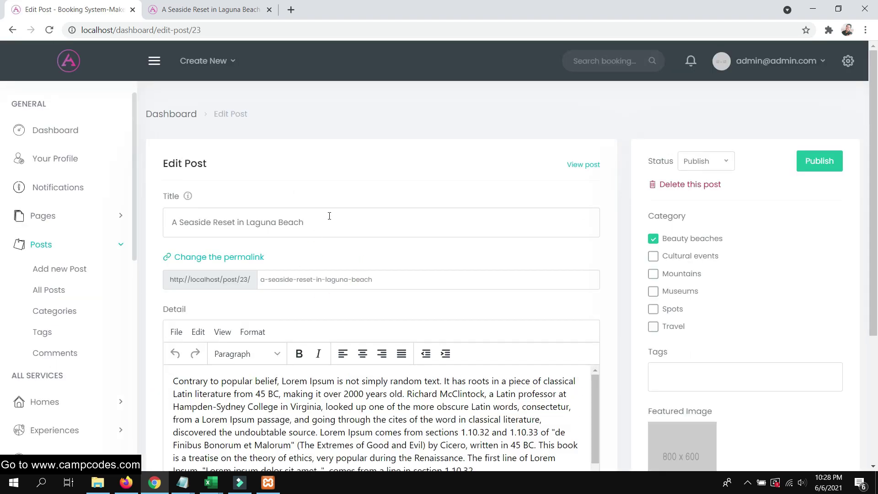
{"action": "left_click", "coordinate": [324, 223]}
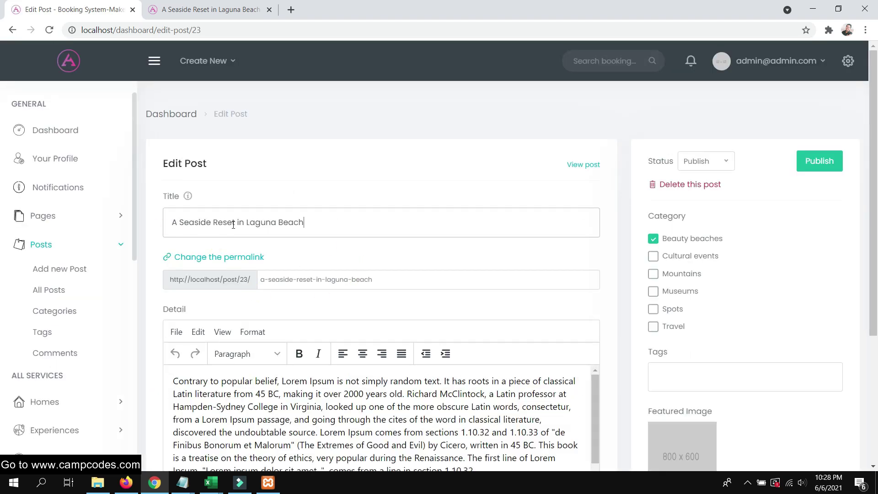
{"action": "scroll", "coordinate": [306, 220], "scroll_direction": "down", "scroll_amount": 1}
{"action": "left_click", "coordinate": [170, 323]}
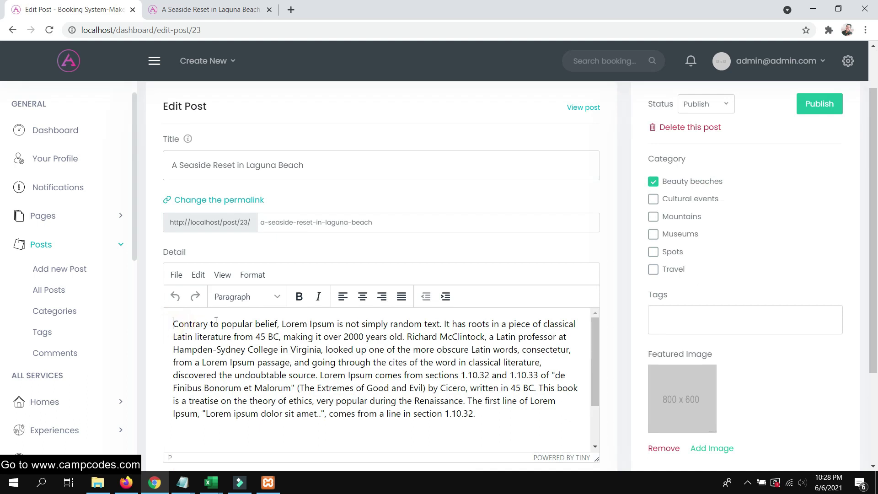
{"action": "key", "text": "Return"}
{"action": "key", "text": "Return"}
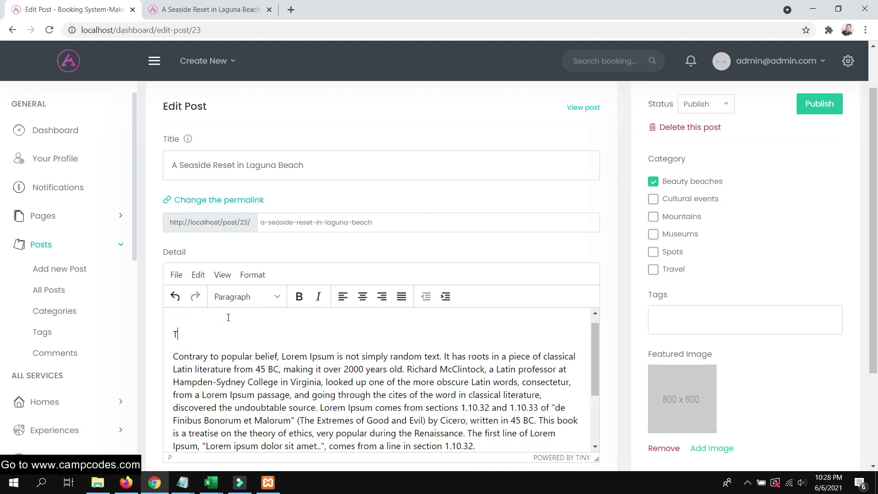
{"action": "scroll", "coordinate": [228, 318], "scroll_direction": "down", "scroll_amount": 2}
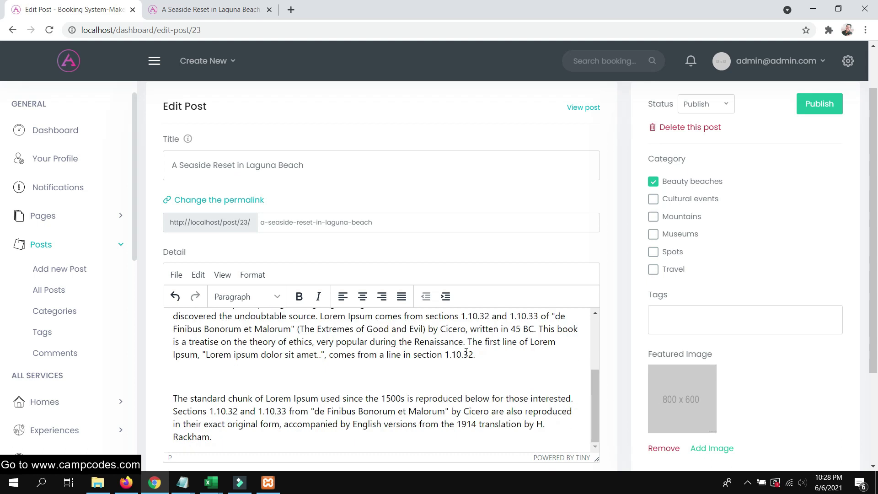
{"action": "scroll", "coordinate": [502, 366], "scroll_direction": "up", "scroll_amount": 5}
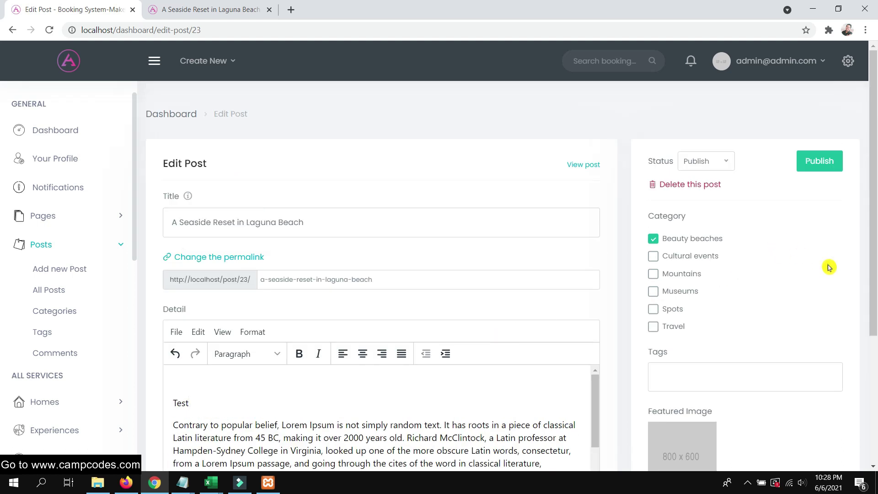
{"action": "scroll", "coordinate": [768, 294], "scroll_direction": "down", "scroll_amount": 2}
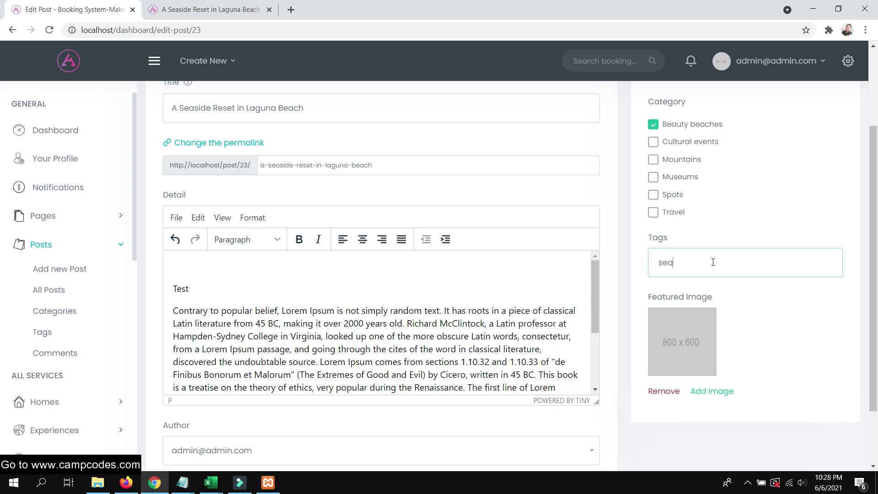
Add the tags 'seaside' and 'beachn' to the post
{"action": "key", "text": "Return"}
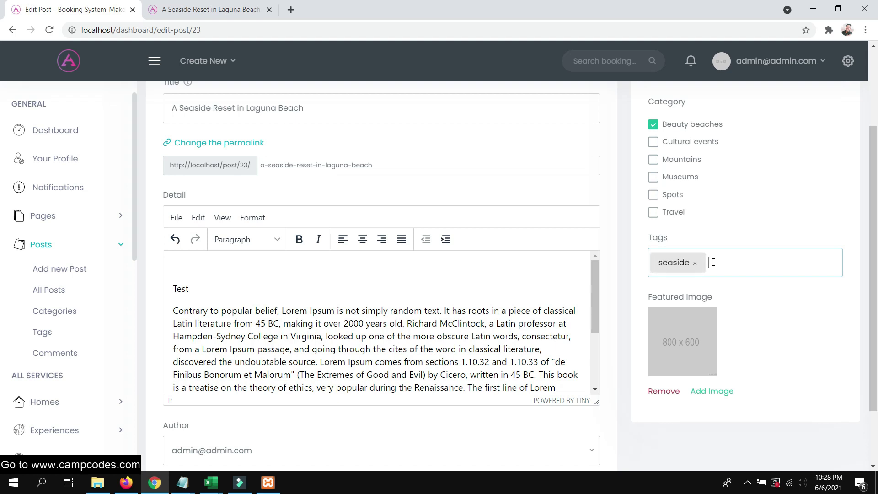
{"action": "type", "text": "beachn"}
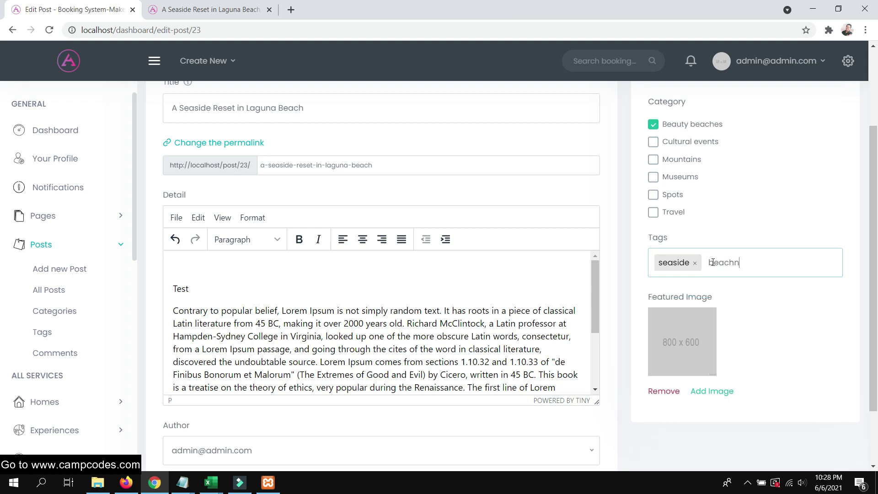
{"action": "key", "text": "Return"}
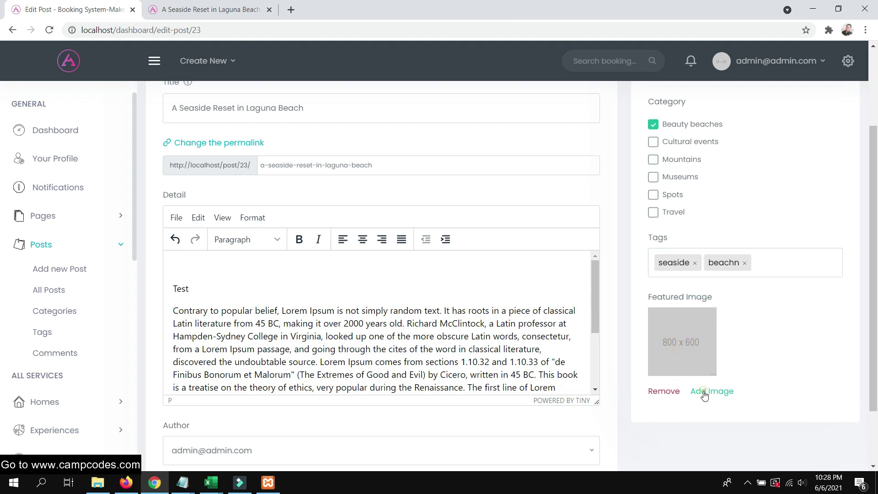
Upload arrow.png to the post's image library
{"action": "left_click", "coordinate": [704, 394]}
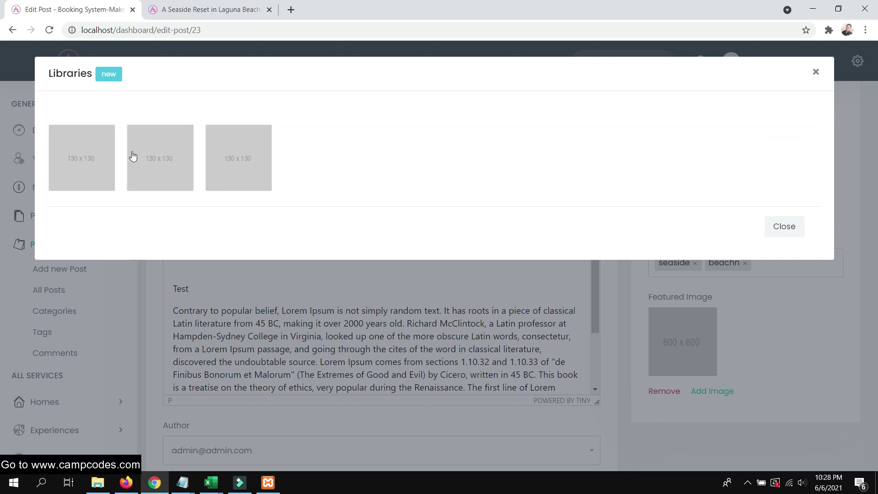
{"action": "left_click", "coordinate": [108, 74]}
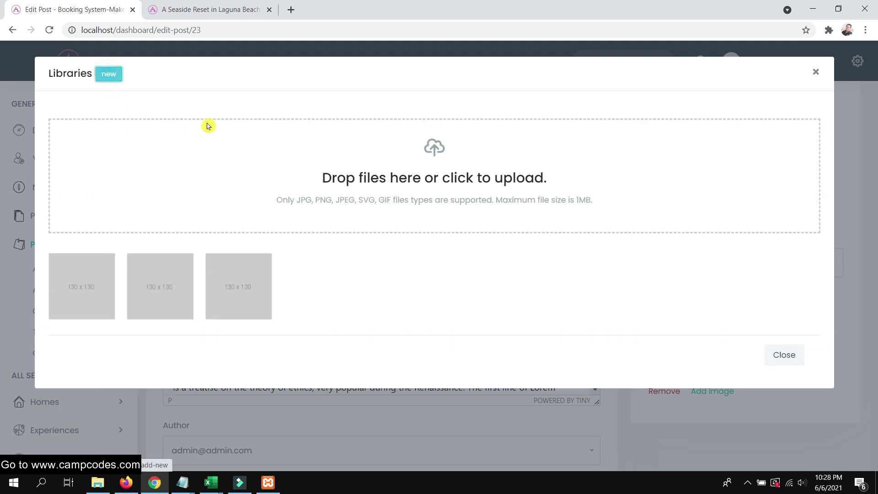
{"action": "left_click", "coordinate": [432, 154]}
{"action": "double_click", "coordinate": [479, 212]}
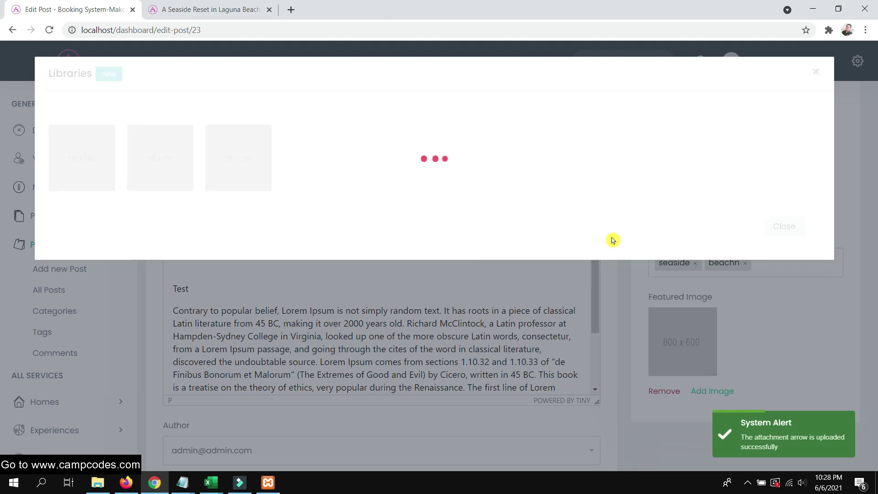
{"action": "left_click", "coordinate": [784, 227]}
Publish the updated Laguna Beach post
{"action": "scroll", "coordinate": [755, 289], "scroll_direction": "down", "scroll_amount": 2}
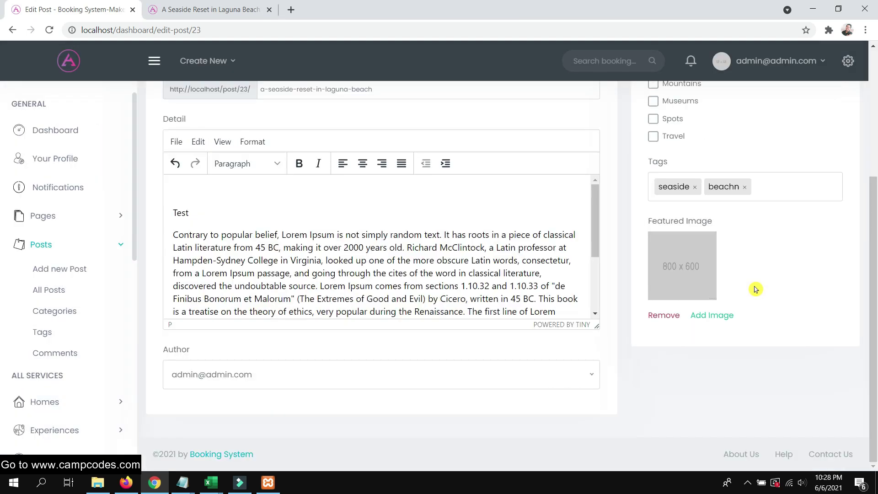
{"action": "scroll", "coordinate": [778, 274], "scroll_direction": "up", "scroll_amount": 5}
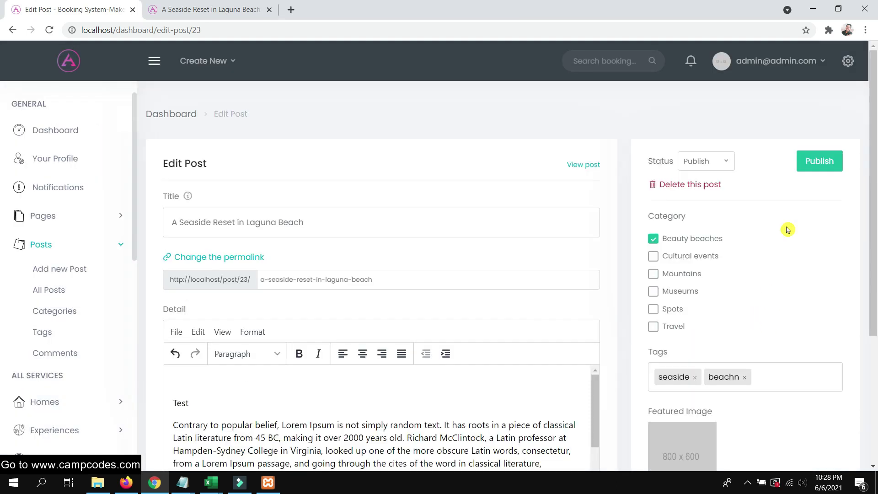
{"action": "left_click", "coordinate": [813, 160]}
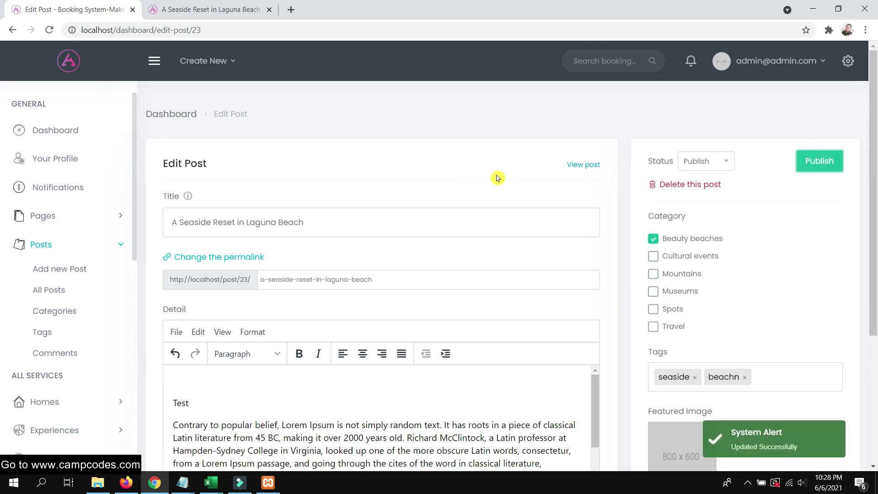
{"action": "scroll", "coordinate": [786, 251], "scroll_direction": "down", "scroll_amount": 4}
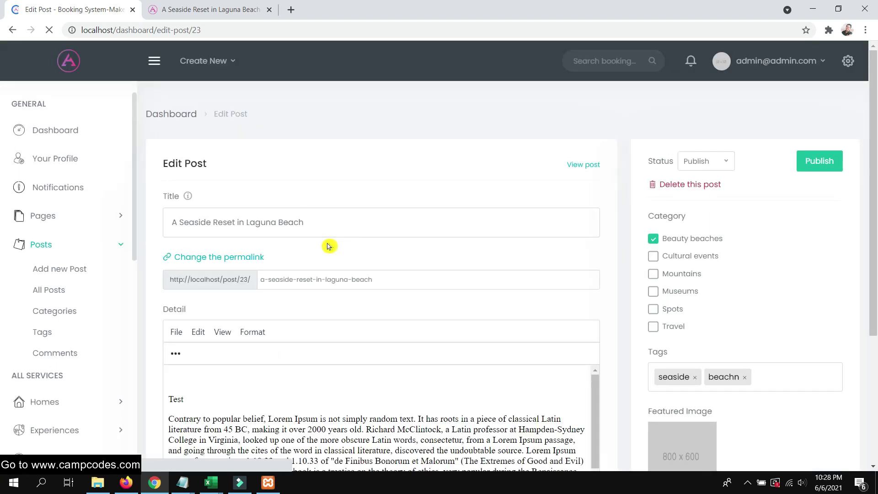
Go to the site's home page in Firefox
{"action": "left_click", "coordinate": [128, 480]}
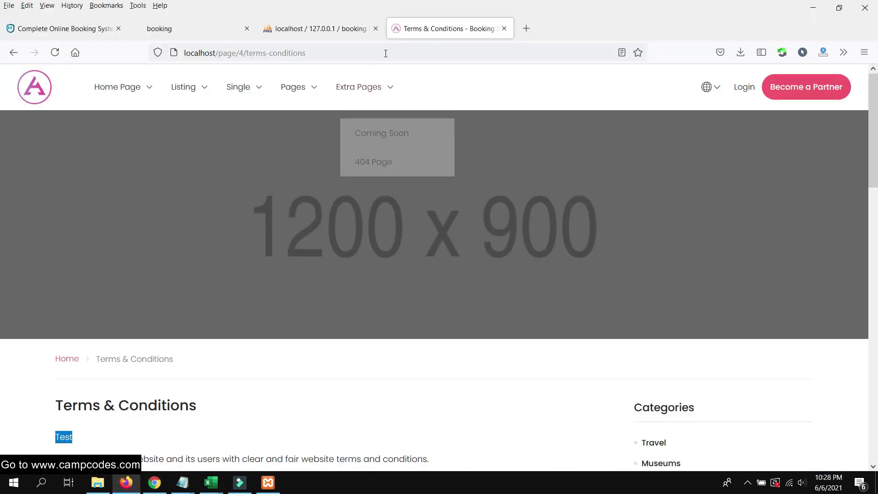
{"action": "right_click", "coordinate": [417, 31]}
{"action": "mouse_move", "coordinate": [112, 87]}
{"action": "left_click", "coordinate": [113, 115]}
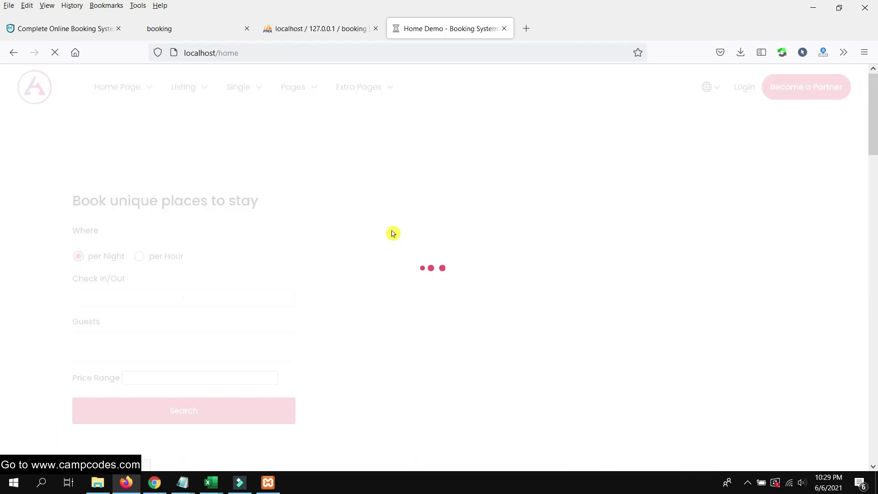
Scroll to The latest from Blog and open 'A Seaside Reset in Laguna Beach'
{"action": "scroll", "coordinate": [402, 217], "scroll_direction": "down", "scroll_amount": 10}
{"action": "scroll", "coordinate": [401, 217], "scroll_direction": "down", "scroll_amount": 10}
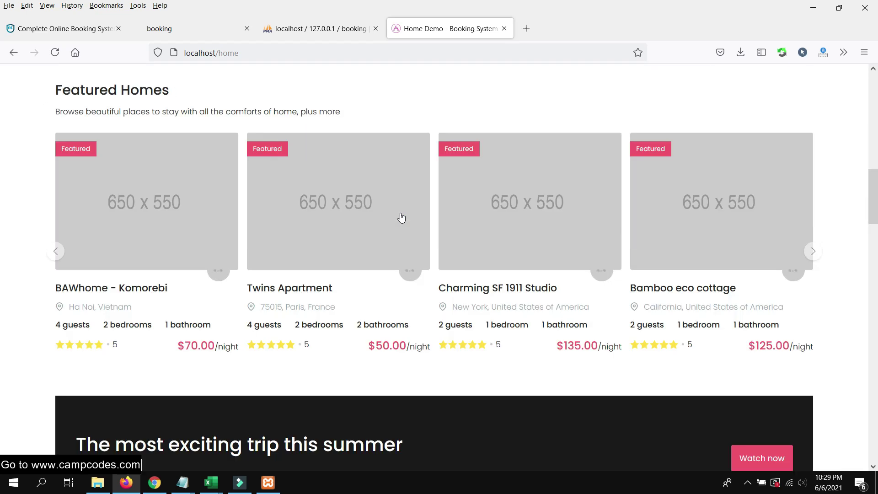
{"action": "scroll", "coordinate": [232, 192], "scroll_direction": "up", "scroll_amount": 7}
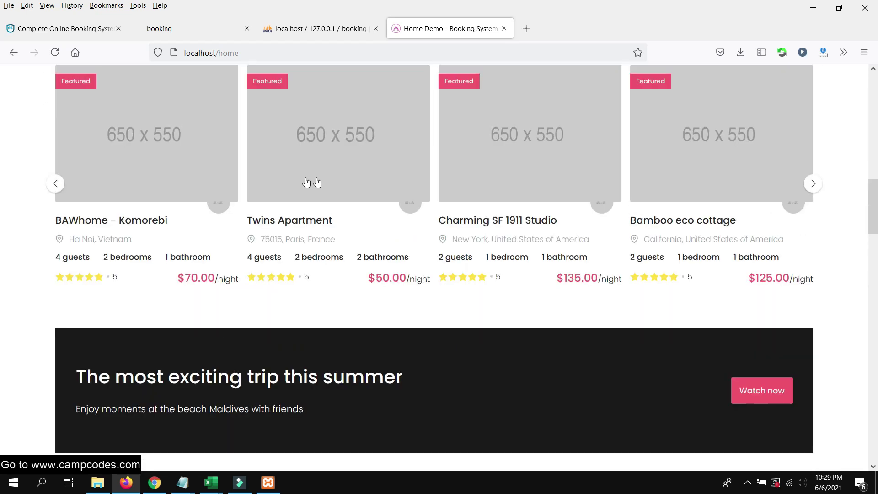
{"action": "scroll", "coordinate": [313, 182], "scroll_direction": "up", "scroll_amount": 1}
{"action": "scroll", "coordinate": [508, 242], "scroll_direction": "down", "scroll_amount": 8}
{"action": "scroll", "coordinate": [511, 251], "scroll_direction": "down", "scroll_amount": 12}
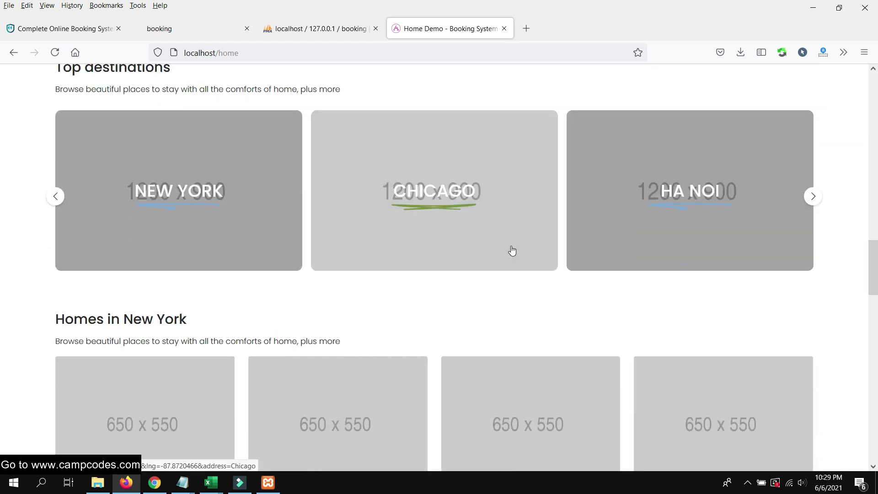
{"action": "scroll", "coordinate": [506, 245], "scroll_direction": "down", "scroll_amount": 12}
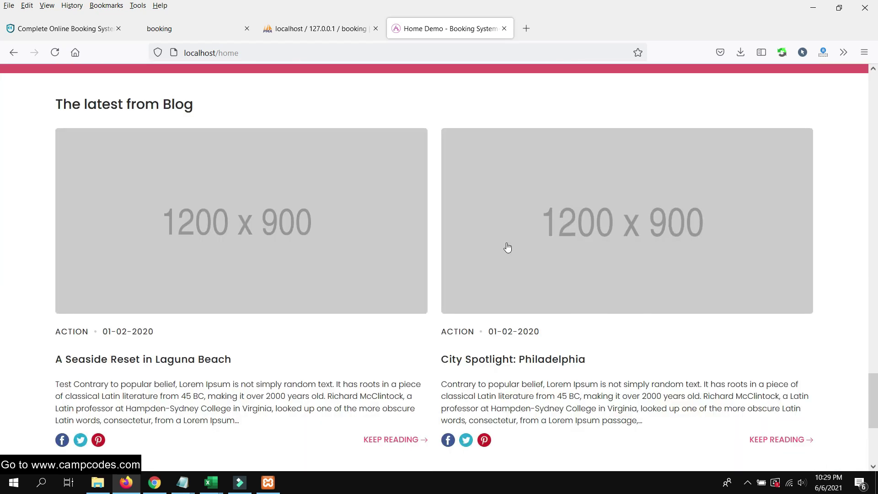
{"action": "scroll", "coordinate": [317, 217], "scroll_direction": "up", "scroll_amount": 8}
{"action": "scroll", "coordinate": [235, 224], "scroll_direction": "down", "scroll_amount": 2}
{"action": "scroll", "coordinate": [235, 224], "scroll_direction": "down", "scroll_amount": 3}
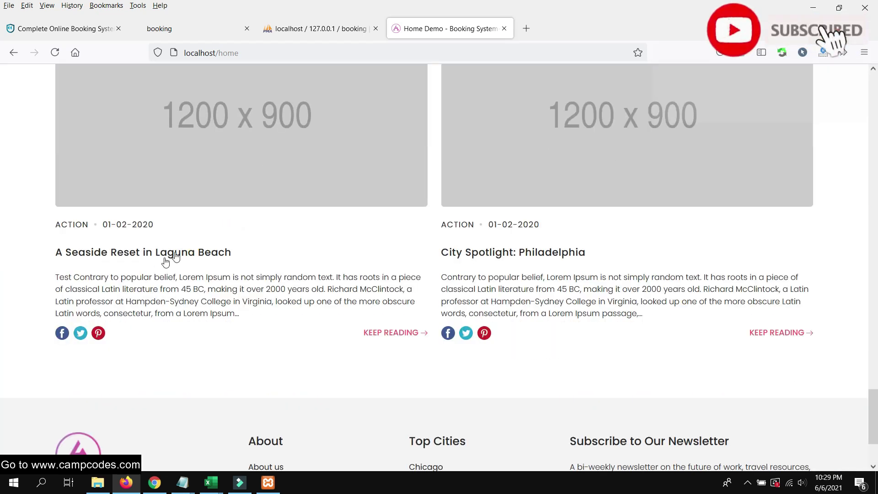
{"action": "scroll", "coordinate": [201, 251], "scroll_direction": "up", "scroll_amount": 3}
{"action": "scroll", "coordinate": [221, 229], "scroll_direction": "down", "scroll_amount": 3}
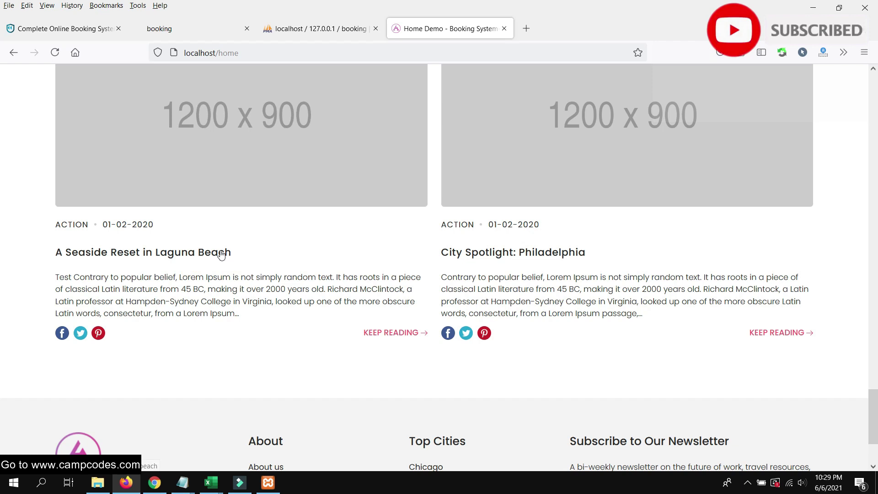
{"action": "left_click_drag", "start_coordinate": [172, 229], "coordinate": [110, 221]}
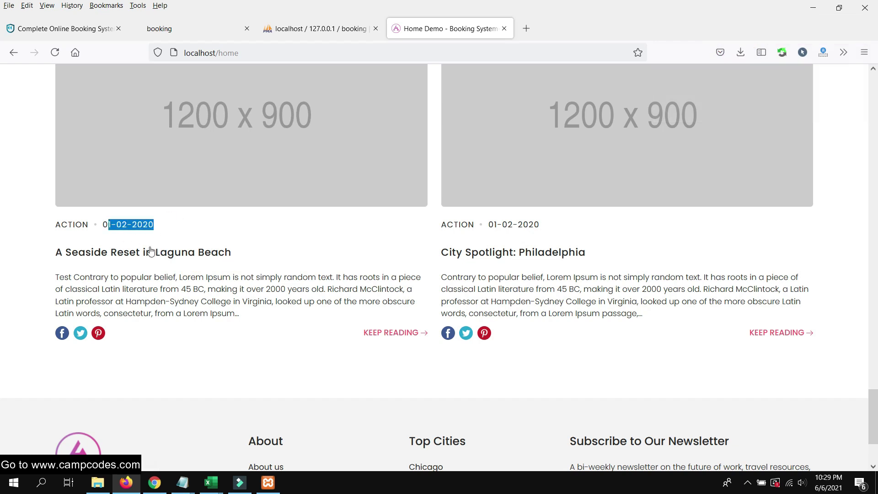
{"action": "left_click_drag", "start_coordinate": [253, 251], "coordinate": [207, 255]}
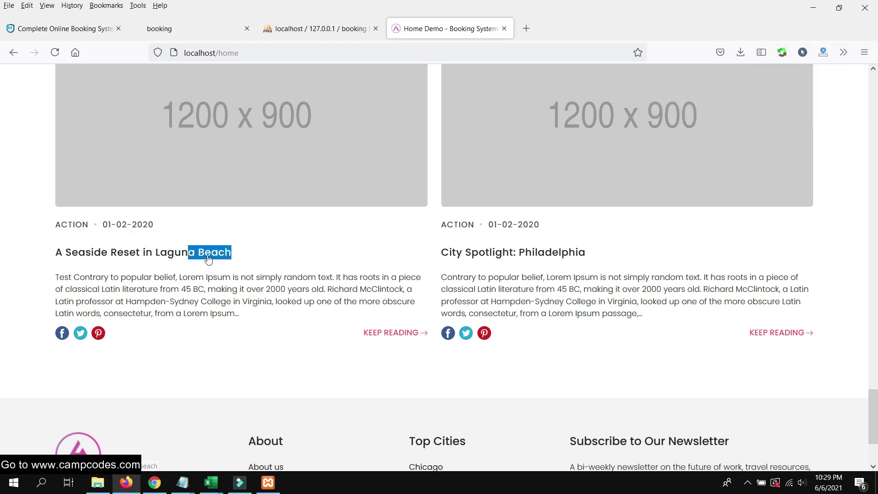
{"action": "left_click", "coordinate": [162, 255]}
{"action": "scroll", "coordinate": [372, 208], "scroll_direction": "up", "scroll_amount": 10}
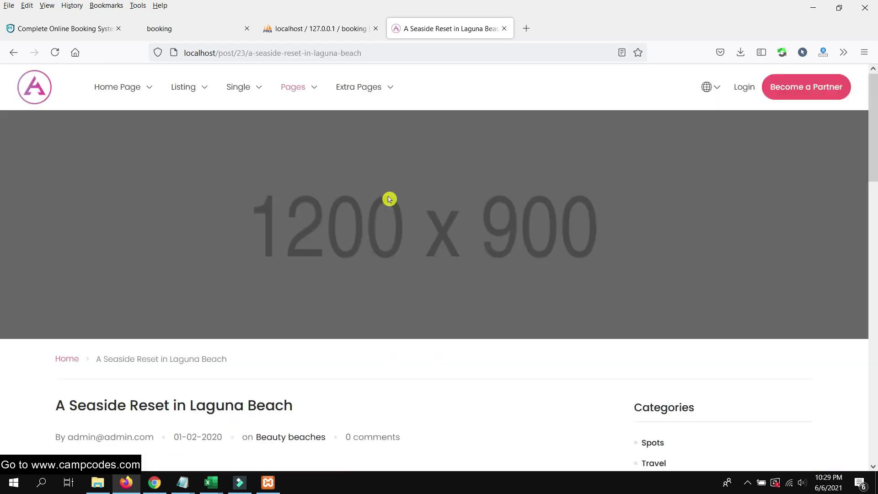
Scroll through the Laguna Beach article down to the Leave a Reply form
{"action": "scroll", "coordinate": [389, 199], "scroll_direction": "down", "scroll_amount": 10}
{"action": "scroll", "coordinate": [389, 197], "scroll_direction": "up", "scroll_amount": 6}
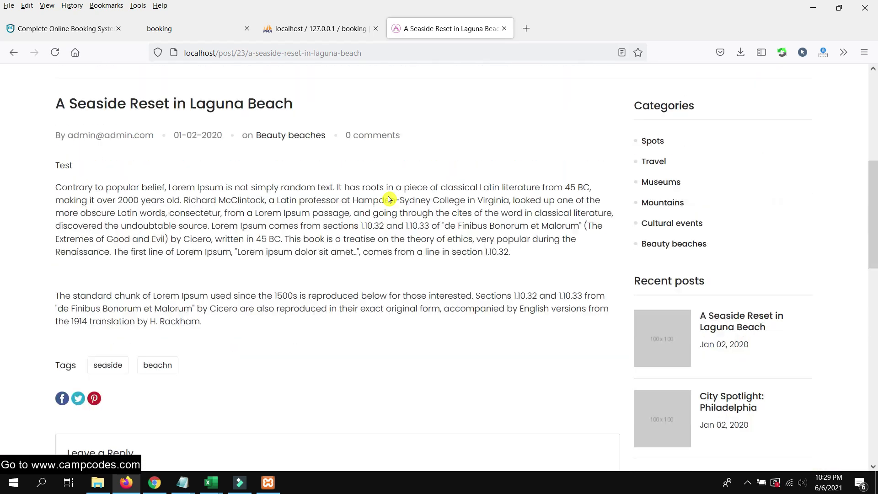
{"action": "left_click_drag", "start_coordinate": [328, 173], "coordinate": [55, 174]}
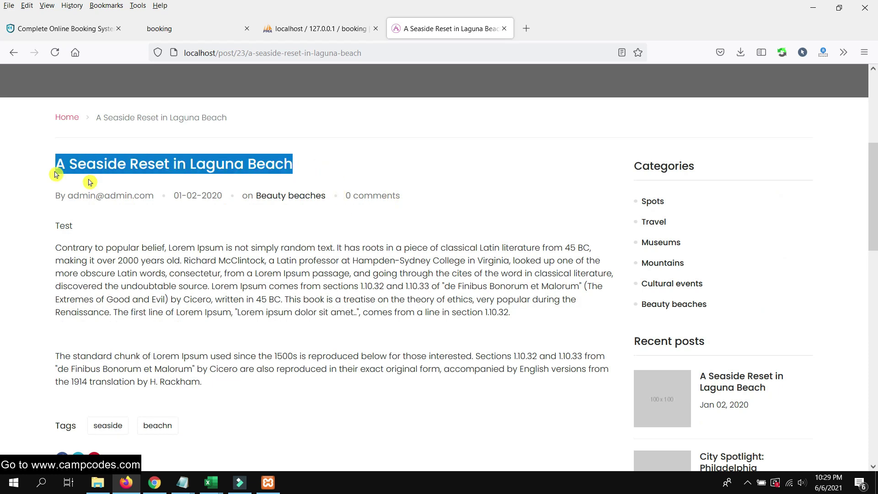
{"action": "scroll", "coordinate": [490, 198], "scroll_direction": "up", "scroll_amount": 5}
{"action": "scroll", "coordinate": [474, 207], "scroll_direction": "down", "scroll_amount": 4}
{"action": "left_click", "coordinate": [475, 209]}
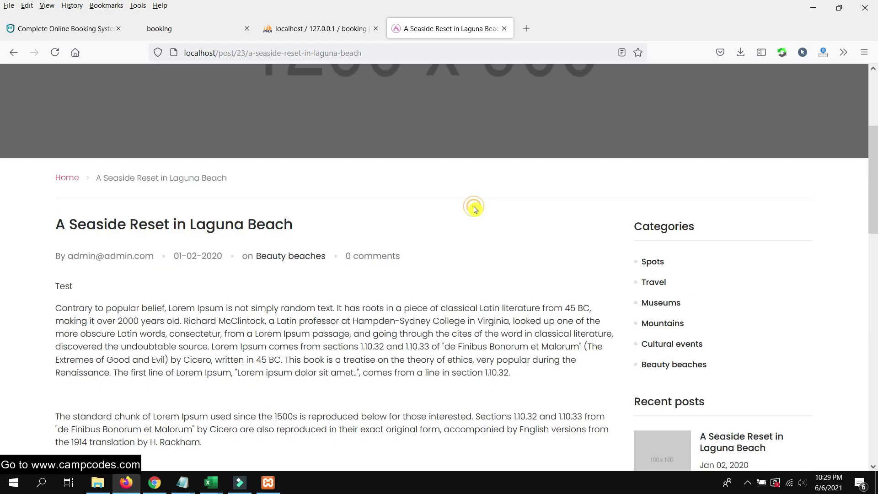
{"action": "scroll", "coordinate": [238, 269], "scroll_direction": "down", "scroll_amount": 4}
{"action": "left_click_drag", "start_coordinate": [74, 105], "coordinate": [51, 107]}
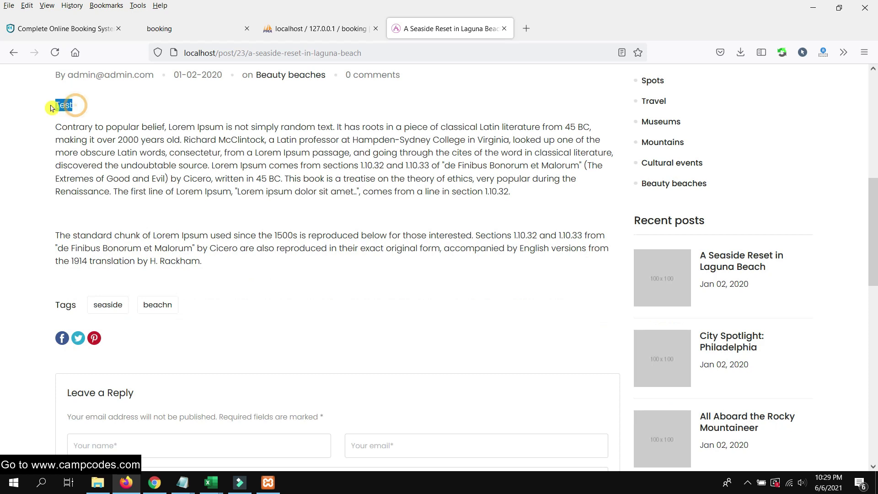
{"action": "scroll", "coordinate": [196, 173], "scroll_direction": "down", "scroll_amount": 7}
Enter the commenter's name and e-mail and post the comment 'nice beach!'
{"action": "left_click", "coordinate": [172, 142]}
{"action": "scroll", "coordinate": [290, 194], "scroll_direction": "up", "scroll_amount": 3}
{"action": "scroll", "coordinate": [291, 194], "scroll_direction": "down", "scroll_amount": 3}
{"action": "type", "text": "ver"}
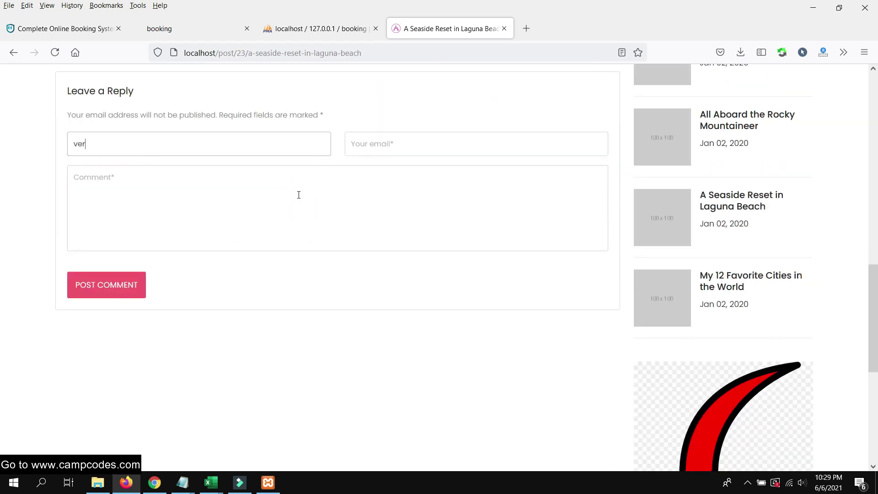
{"action": "key", "text": "BackSpace"}
{"action": "key", "text": "BackSpace"}
{"action": "key", "text": "BackSpace"}
{"action": "key", "text": "BackSpace"}
{"action": "key", "text": "BackSpace"}
{"action": "type", "text": "c"}
{"action": "key", "text": "Tab"}
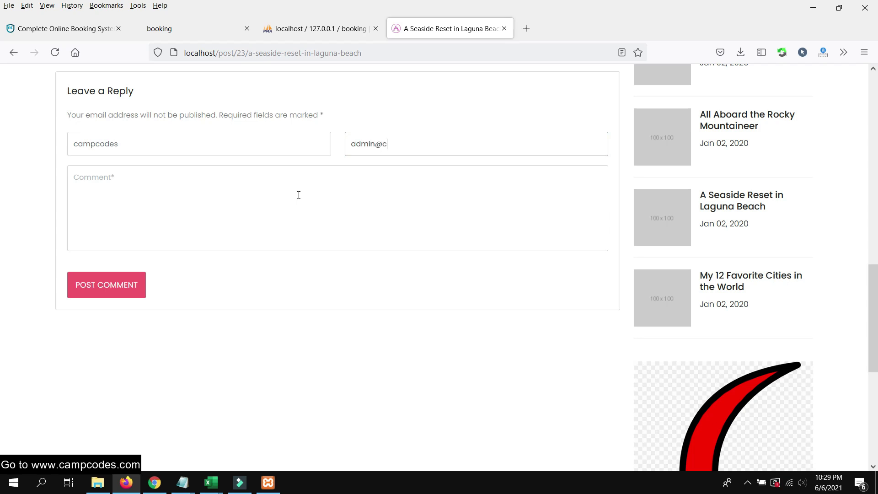
{"action": "key", "text": "Tab"}
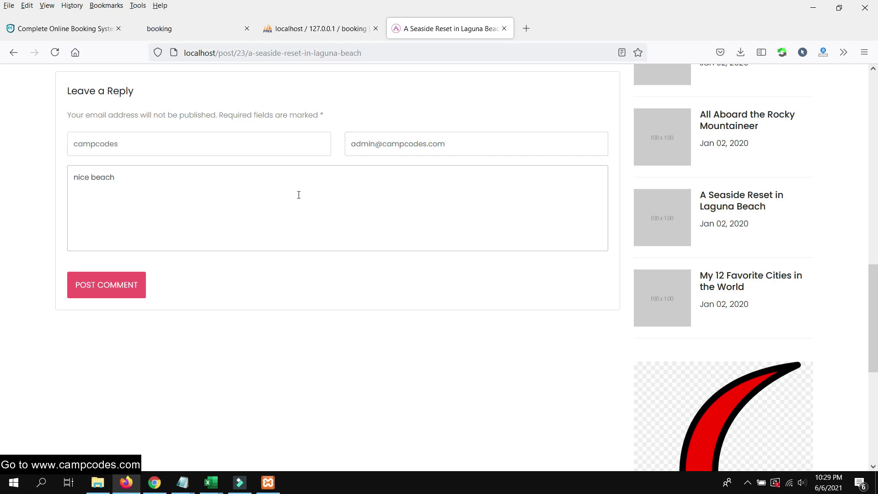
{"action": "left_click", "coordinate": [102, 284]}
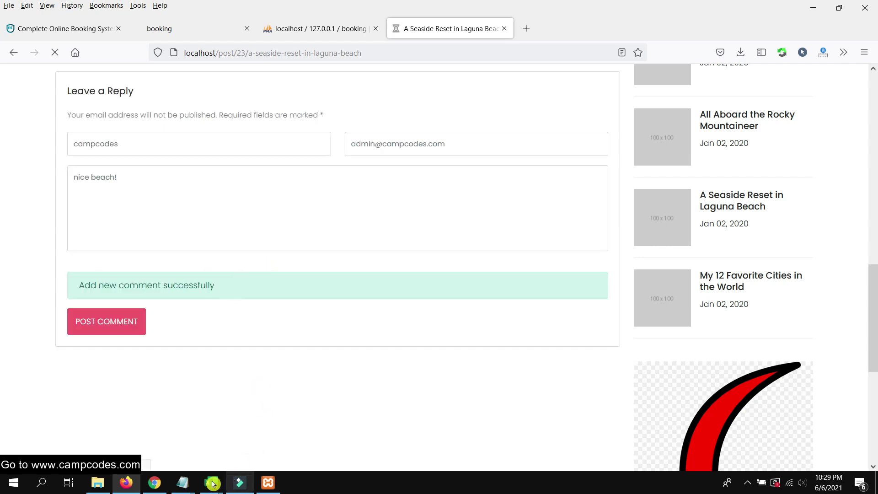
{"action": "left_click", "coordinate": [154, 482]}
Open Posts > Comments and inspect the new 'nice beach!' comment entry
{"action": "scroll", "coordinate": [258, 224], "scroll_direction": "down", "scroll_amount": 2}
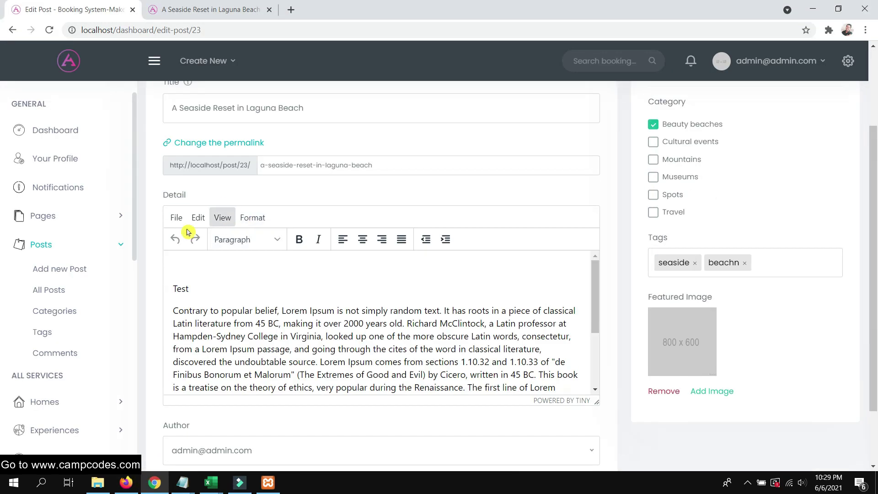
{"action": "scroll", "coordinate": [59, 265], "scroll_direction": "down", "scroll_amount": 1}
{"action": "left_click", "coordinate": [63, 327]}
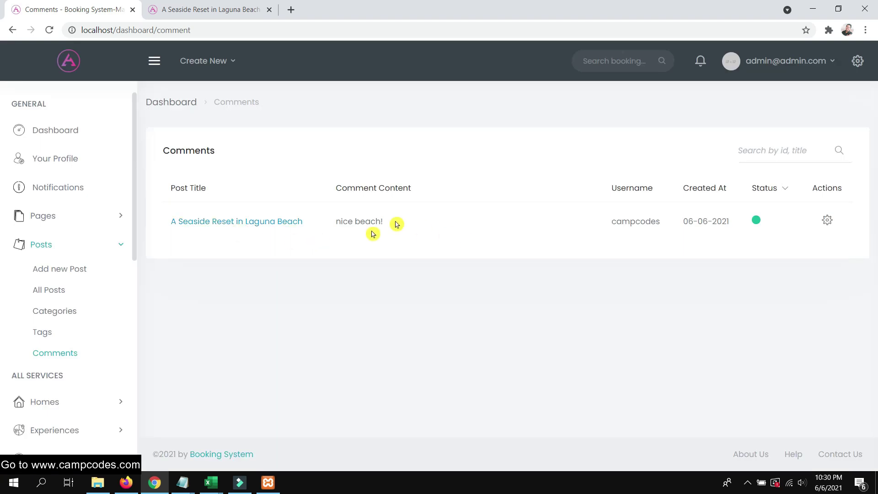
{"action": "left_click_drag", "start_coordinate": [394, 222], "coordinate": [333, 222]}
{"action": "left_click", "coordinate": [313, 261]}
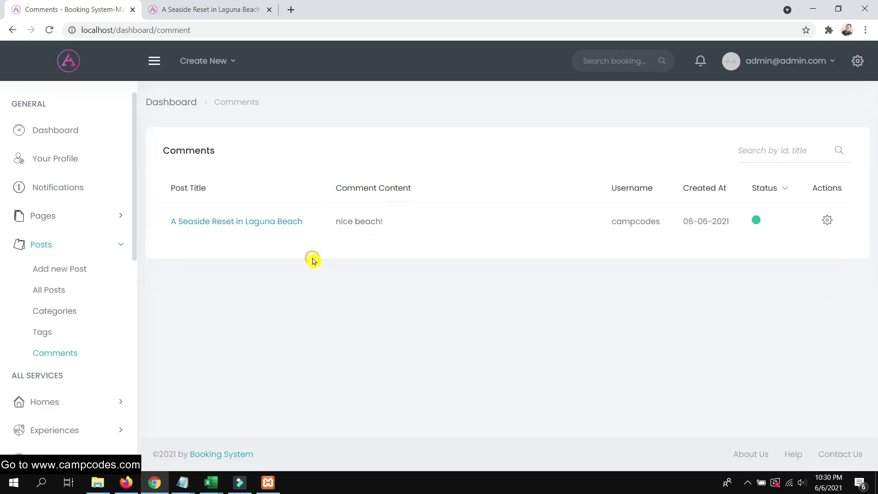
{"action": "left_click_drag", "start_coordinate": [621, 223], "coordinate": [607, 224]}
View the comment on the Laguna Beach post, then return to the Comments list
{"action": "left_click", "coordinate": [256, 224]}
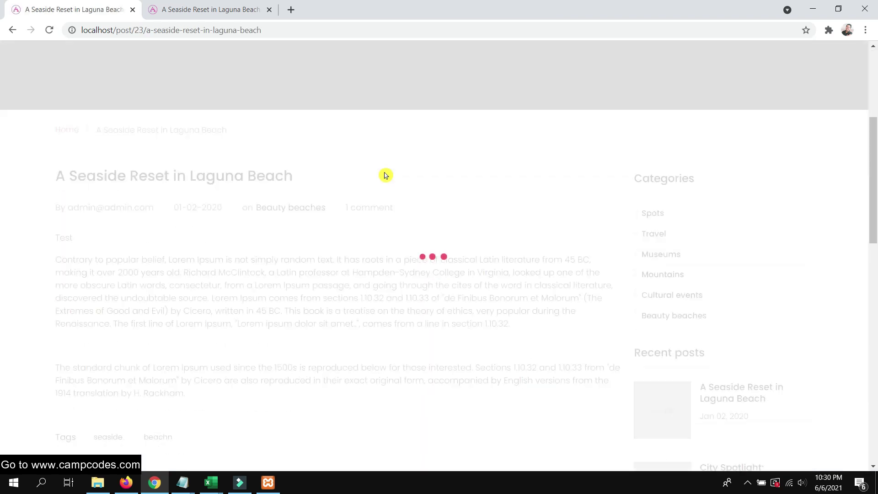
{"action": "scroll", "coordinate": [382, 177], "scroll_direction": "down", "scroll_amount": 8}
{"action": "scroll", "coordinate": [382, 177], "scroll_direction": "down", "scroll_amount": 6}
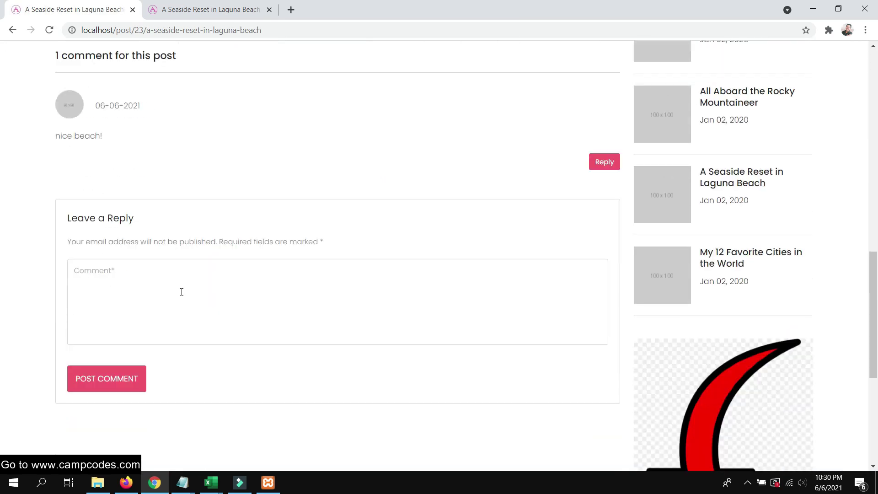
{"action": "left_click_drag", "start_coordinate": [117, 145], "coordinate": [56, 137]}
{"action": "scroll", "coordinate": [192, 146], "scroll_direction": "up", "scroll_amount": 1}
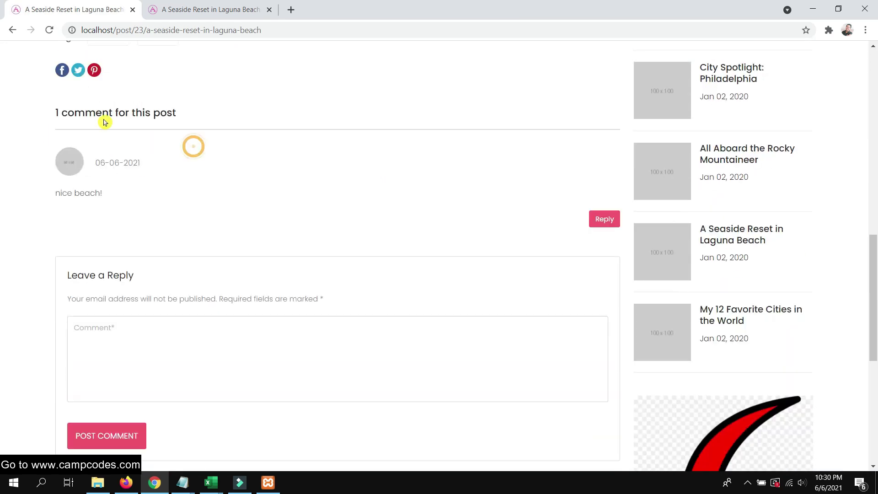
{"action": "left_click", "coordinate": [13, 30]}
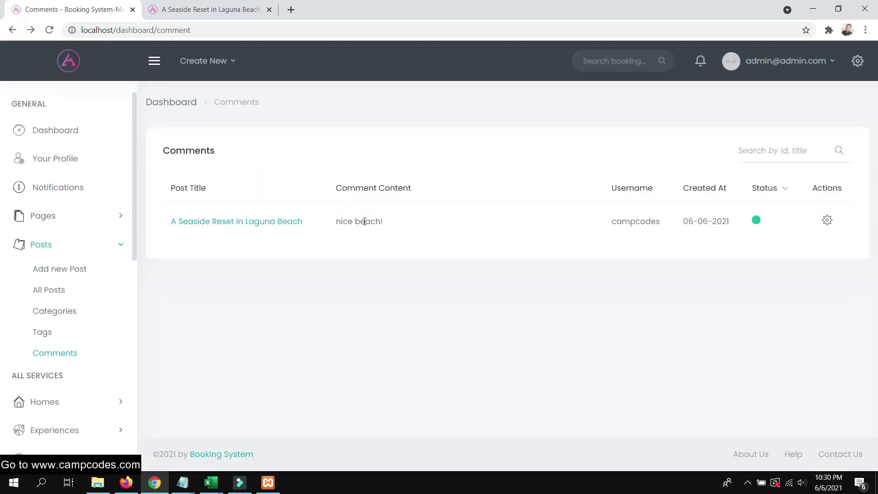
{"action": "scroll", "coordinate": [58, 327], "scroll_direction": "down", "scroll_amount": 2}
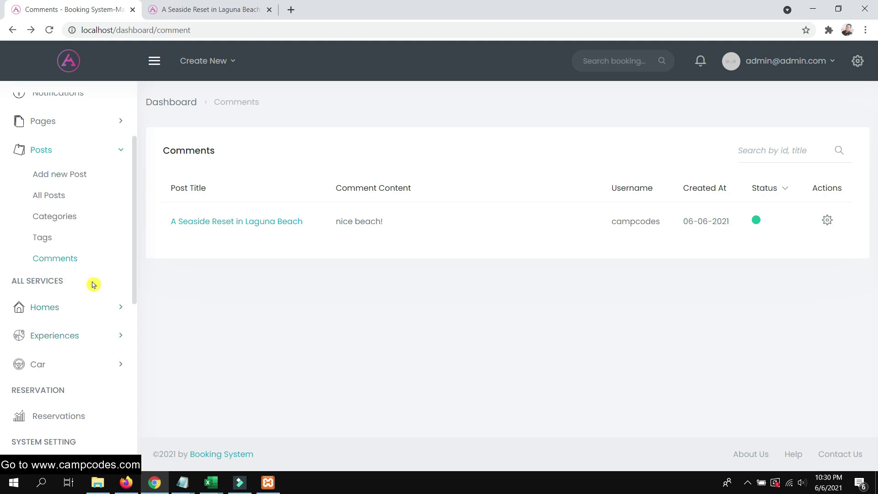
{"action": "scroll", "coordinate": [93, 285], "scroll_direction": "down", "scroll_amount": 1}
From Homes > My Homes, preview the public page of 'Desirable Deal on The Park'
{"action": "left_click", "coordinate": [117, 259]}
{"action": "left_click", "coordinate": [61, 200]}
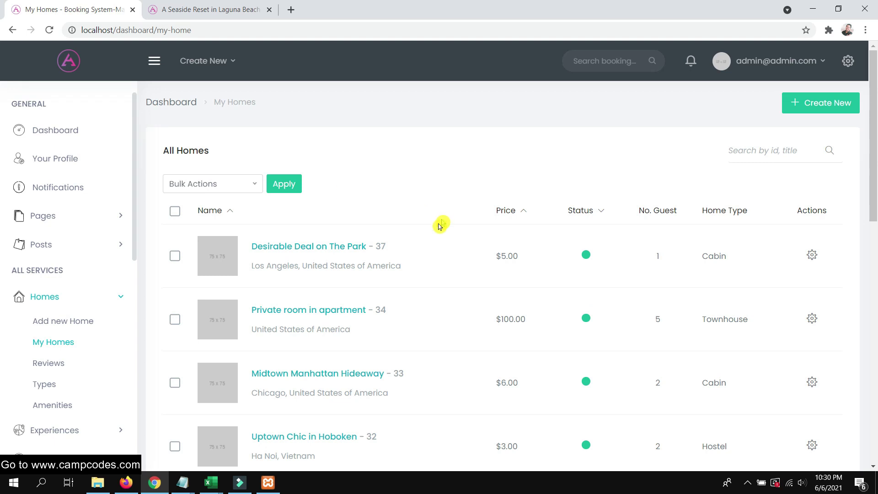
{"action": "scroll", "coordinate": [416, 216], "scroll_direction": "down", "scroll_amount": 1}
{"action": "scroll", "coordinate": [347, 184], "scroll_direction": "up", "scroll_amount": 1}
{"action": "left_click", "coordinate": [321, 247]}
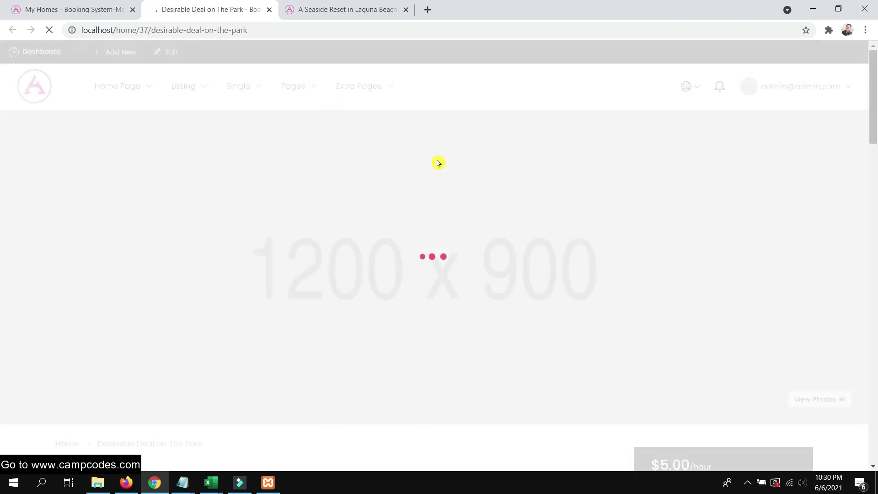
{"action": "scroll", "coordinate": [449, 193], "scroll_direction": "down", "scroll_amount": 5}
{"action": "scroll", "coordinate": [433, 185], "scroll_direction": "down", "scroll_amount": 4}
{"action": "scroll", "coordinate": [416, 143], "scroll_direction": "up", "scroll_amount": 6}
{"action": "scroll", "coordinate": [689, 143], "scroll_direction": "down", "scroll_amount": 5}
{"action": "scroll", "coordinate": [200, 126], "scroll_direction": "up", "scroll_amount": 1}
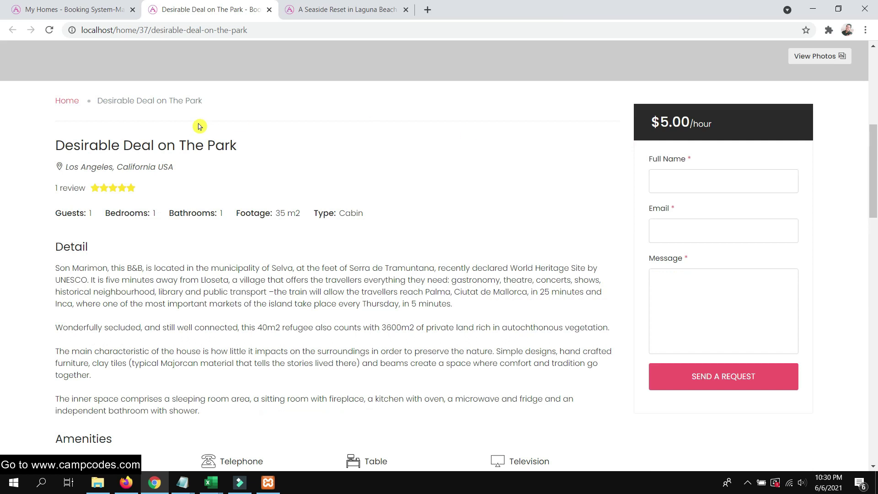
{"action": "scroll", "coordinate": [360, 111], "scroll_direction": "up", "scroll_amount": 5}
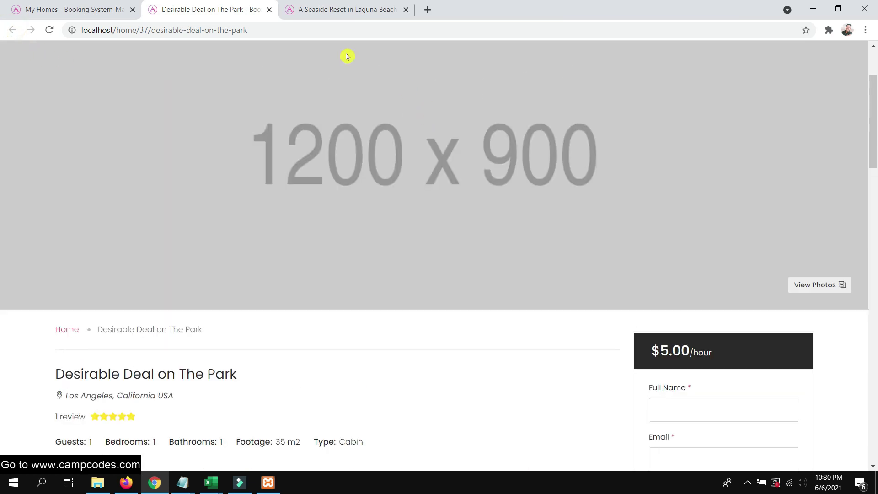
Open Desirable Deal on The Park for editing and close the preview tab
{"action": "left_click", "coordinate": [125, 9]}
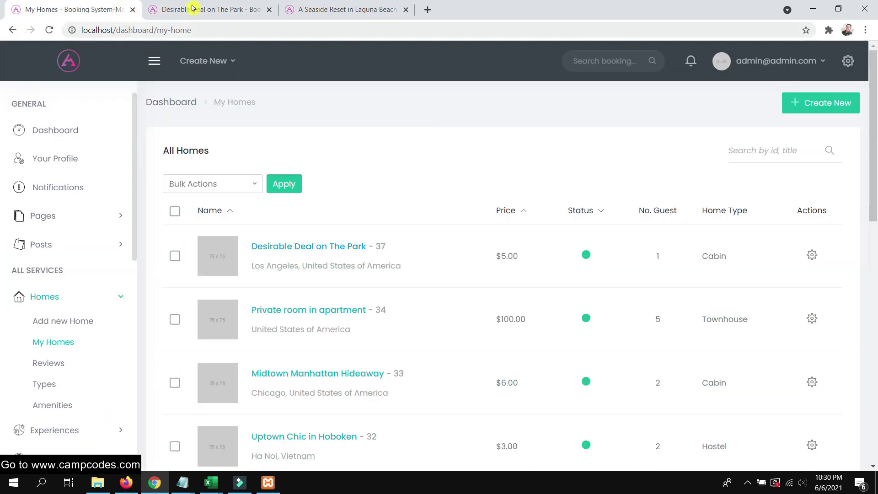
{"action": "left_click", "coordinate": [813, 257]}
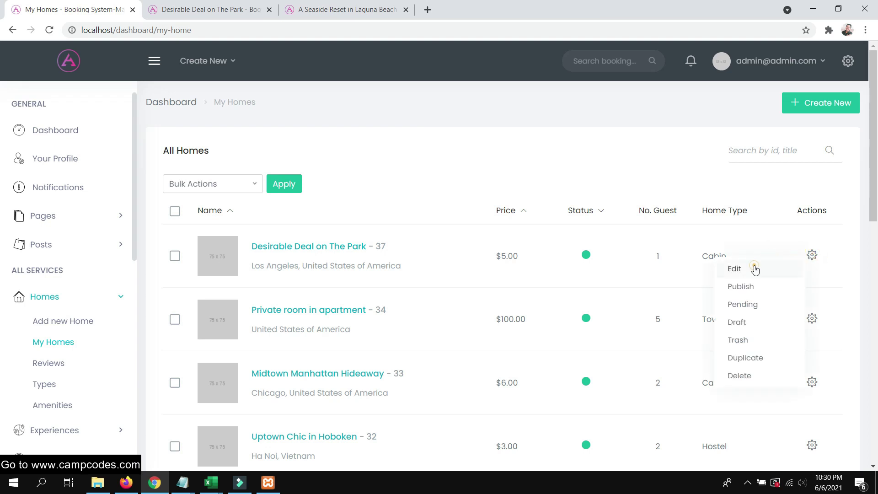
{"action": "left_click", "coordinate": [753, 268]}
{"action": "left_click", "coordinate": [361, 10]}
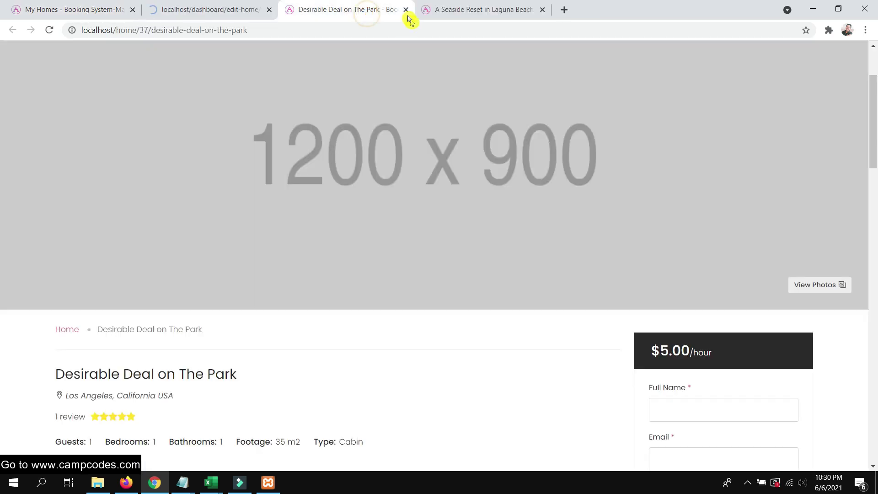
{"action": "left_click", "coordinate": [405, 10]}
Set the home's Min Stay to 5 and Max Stay to 10
{"action": "left_click", "coordinate": [211, 7]}
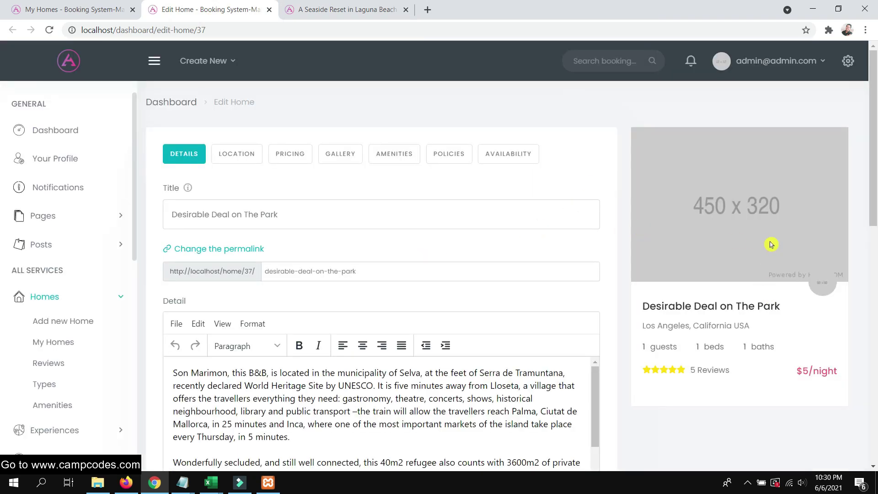
{"action": "scroll", "coordinate": [771, 244], "scroll_direction": "down", "scroll_amount": 7}
{"action": "scroll", "coordinate": [731, 228], "scroll_direction": "up", "scroll_amount": 7}
{"action": "scroll", "coordinate": [375, 254], "scroll_direction": "down", "scroll_amount": 4}
{"action": "scroll", "coordinate": [344, 281], "scroll_direction": "down", "scroll_amount": 9}
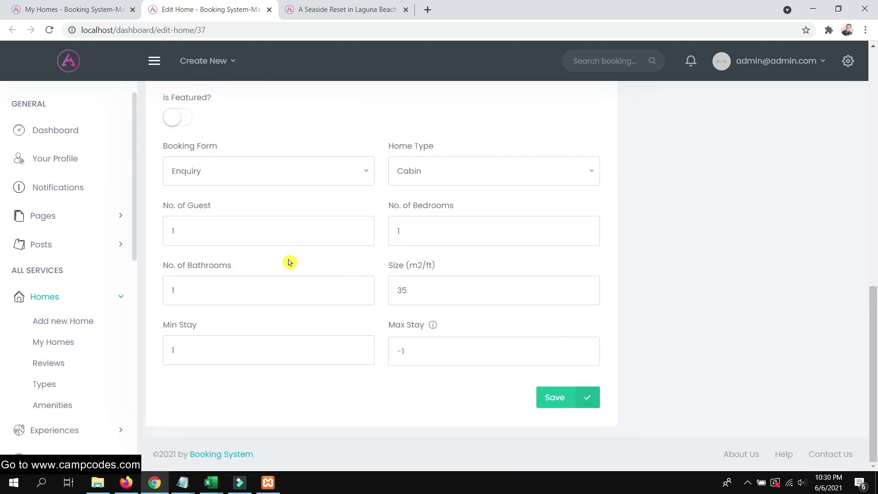
{"action": "double_click", "coordinate": [211, 346]}
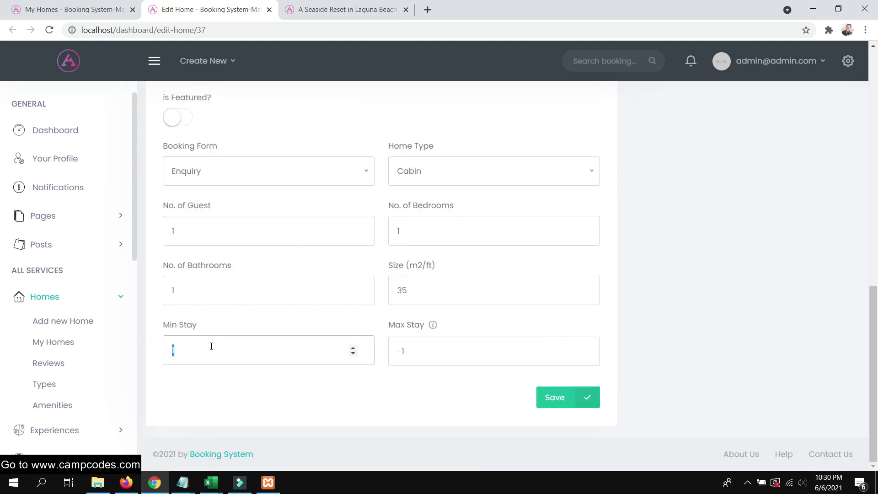
{"action": "scroll", "coordinate": [250, 310], "scroll_direction": "up", "scroll_amount": 4}
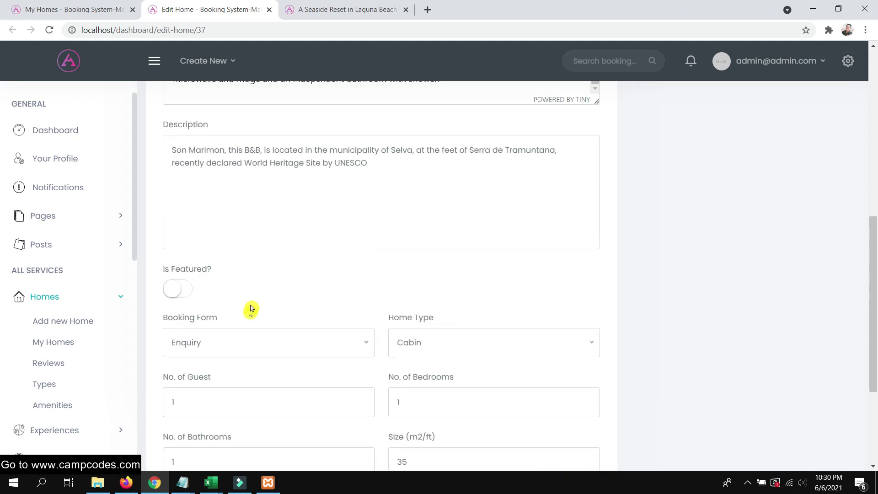
{"action": "scroll", "coordinate": [257, 305], "scroll_direction": "down", "scroll_amount": 4}
{"action": "double_click", "coordinate": [430, 350]}
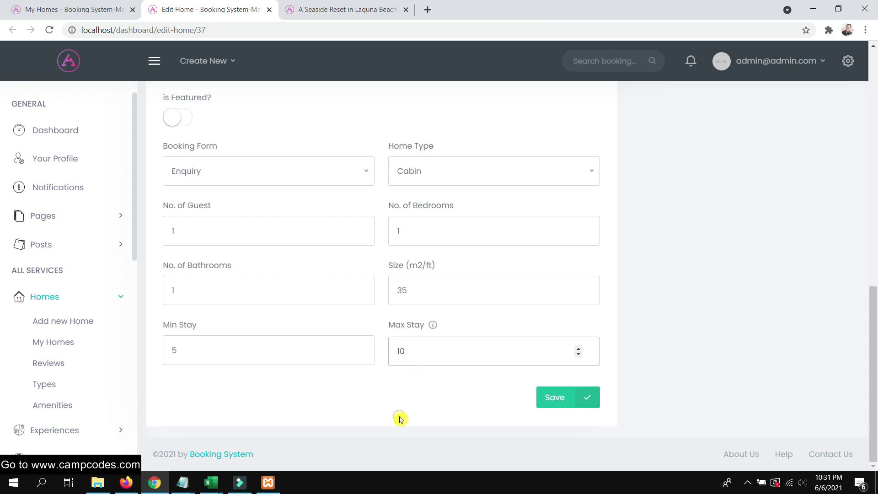
{"action": "scroll", "coordinate": [400, 419], "scroll_direction": "up", "scroll_amount": 4}
Mark the home as featured and save by moving to its Location settings
{"action": "left_click", "coordinate": [179, 290]}
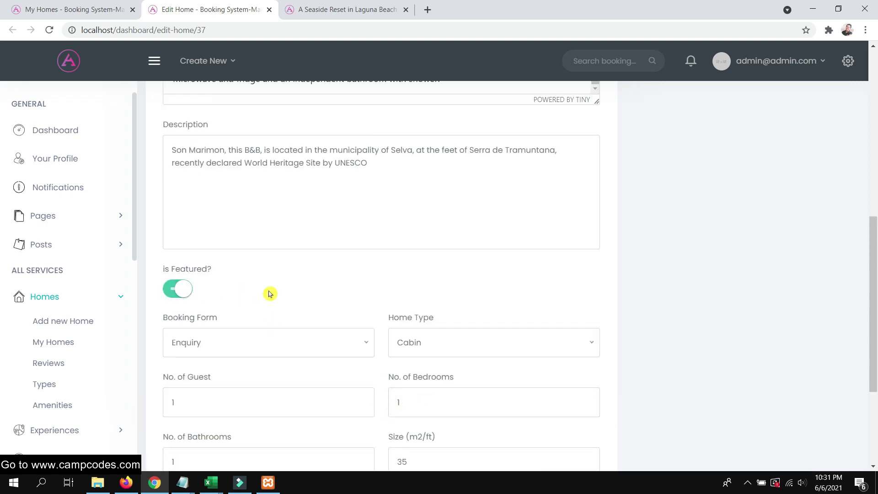
{"action": "scroll", "coordinate": [271, 291], "scroll_direction": "up", "scroll_amount": 3}
{"action": "scroll", "coordinate": [316, 294], "scroll_direction": "up", "scroll_amount": 7}
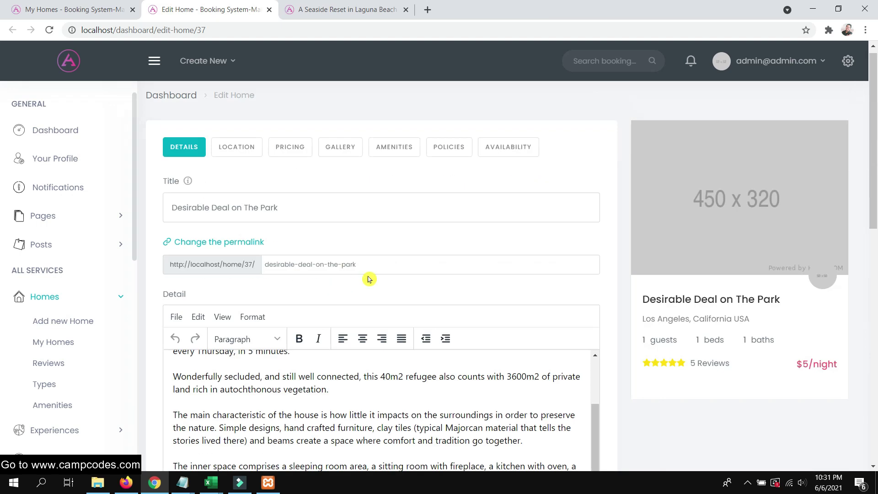
{"action": "left_click", "coordinate": [236, 153]}
{"action": "scroll", "coordinate": [306, 187], "scroll_direction": "down", "scroll_amount": 4}
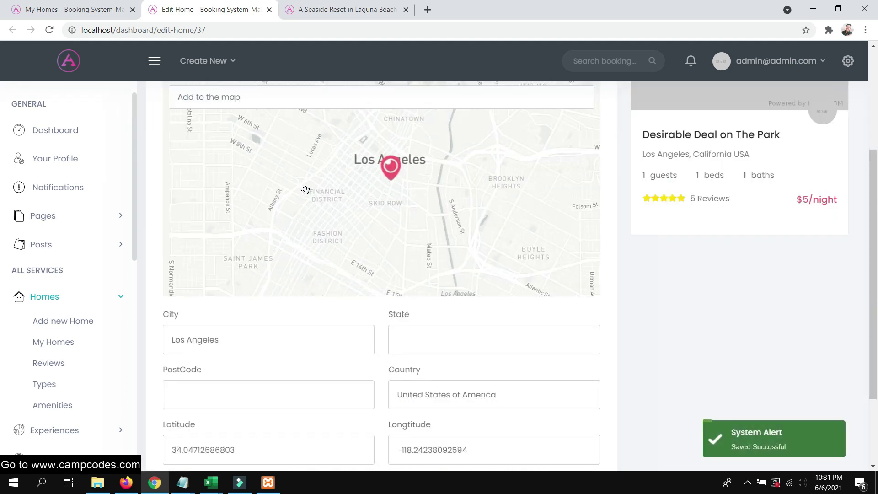
Adjust the home's longitude and save the Location step
{"action": "scroll", "coordinate": [158, 274], "scroll_direction": "up", "scroll_amount": 1}
{"action": "scroll", "coordinate": [163, 292], "scroll_direction": "down", "scroll_amount": 1}
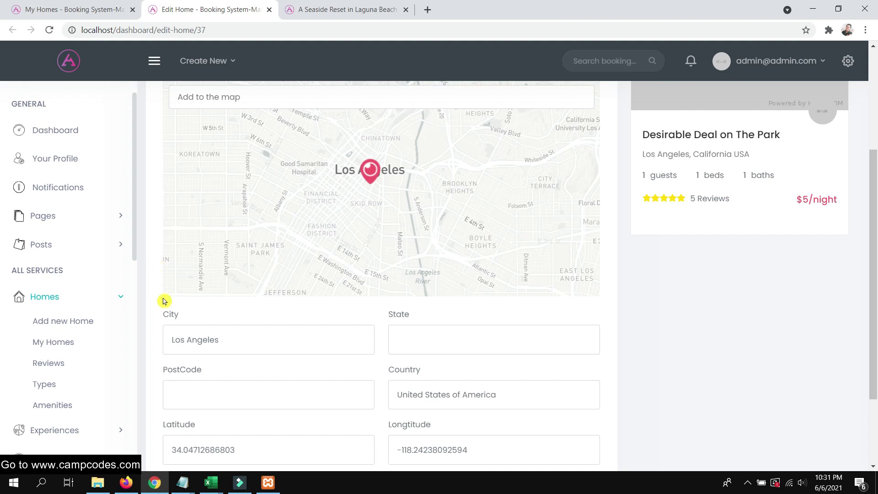
{"action": "scroll", "coordinate": [167, 293], "scroll_direction": "down", "scroll_amount": 1}
{"action": "scroll", "coordinate": [163, 274], "scroll_direction": "up", "scroll_amount": 2}
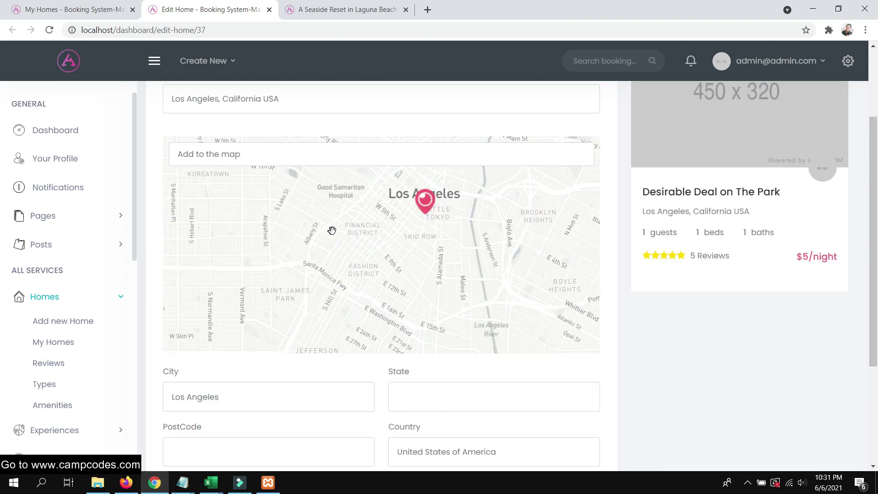
{"action": "scroll", "coordinate": [149, 304], "scroll_direction": "down", "scroll_amount": 3}
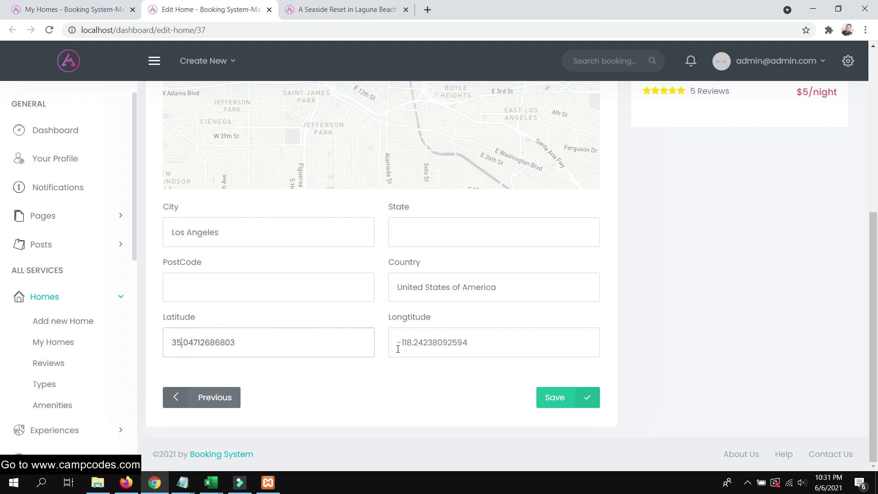
{"action": "left_click_drag", "start_coordinate": [411, 341], "coordinate": [405, 343]}
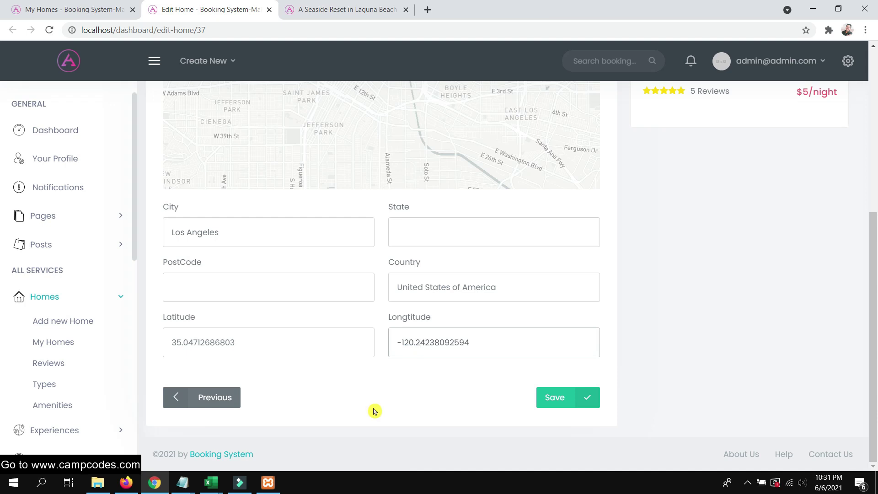
{"action": "scroll", "coordinate": [416, 395], "scroll_direction": "up", "scroll_amount": 5}
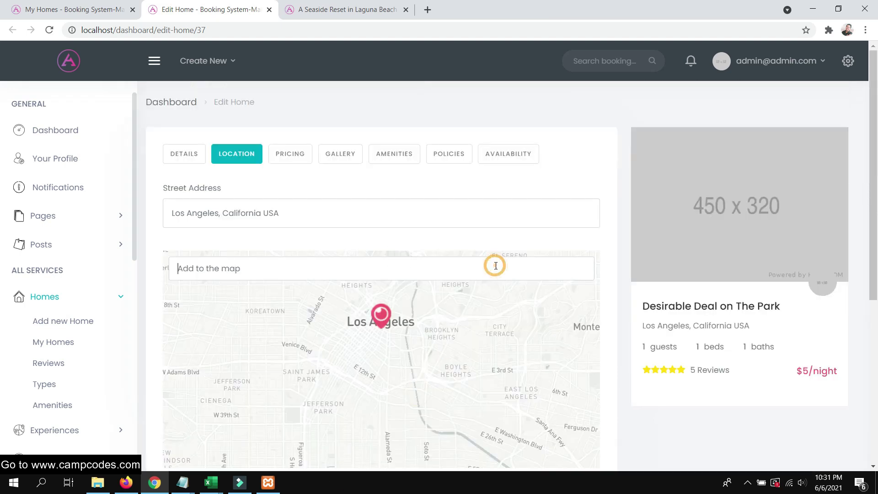
{"action": "scroll", "coordinate": [453, 275], "scroll_direction": "down", "scroll_amount": 3}
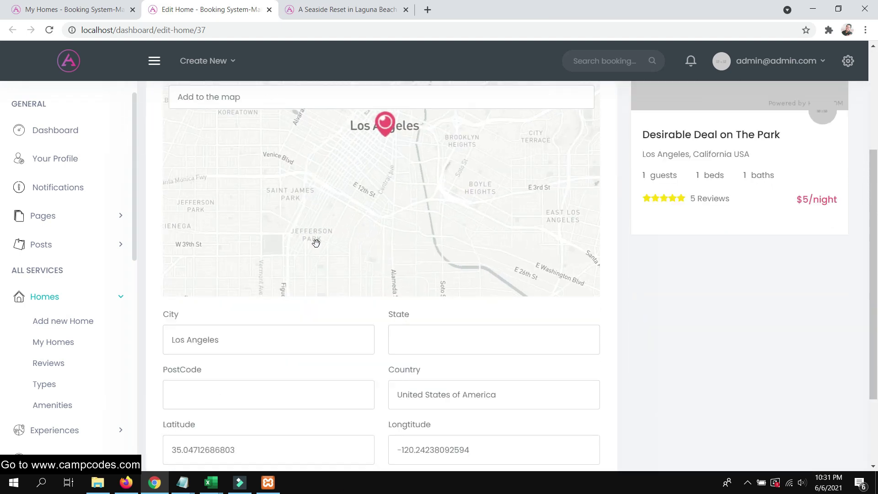
{"action": "scroll", "coordinate": [662, 341], "scroll_direction": "down", "scroll_amount": 2}
{"action": "scroll", "coordinate": [704, 327], "scroll_direction": "up", "scroll_amount": 5}
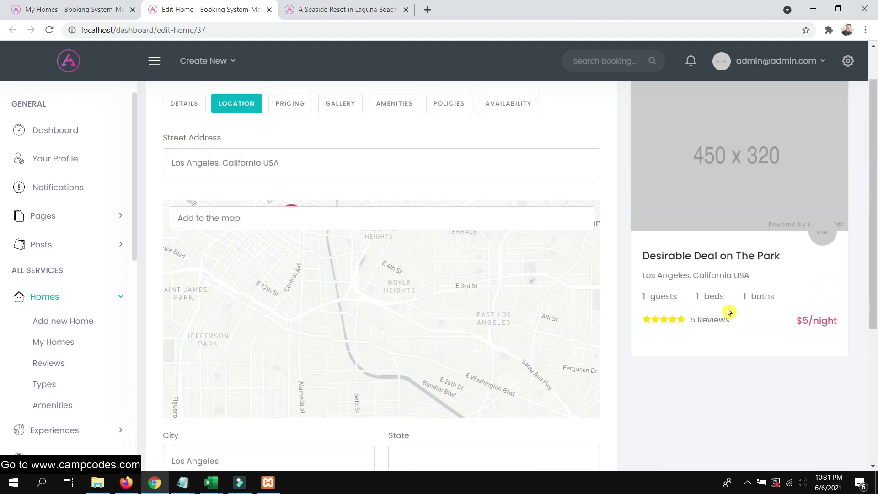
{"action": "scroll", "coordinate": [503, 231], "scroll_direction": "down", "scroll_amount": 2}
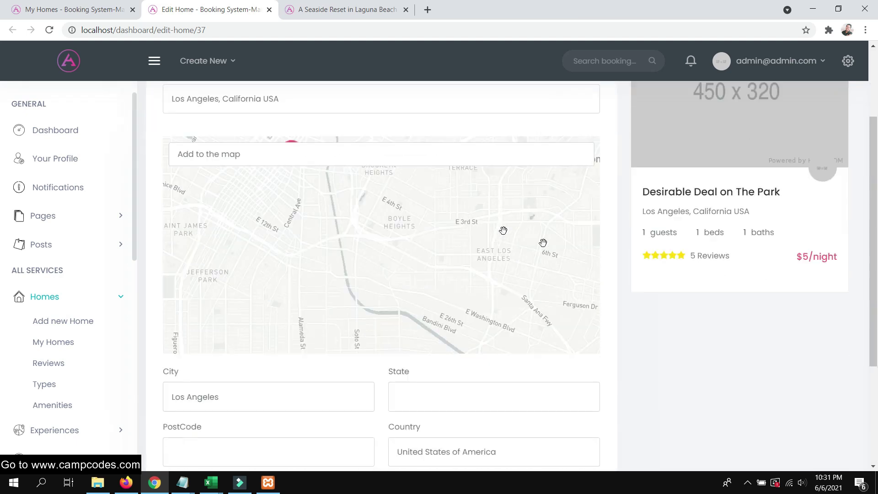
{"action": "scroll", "coordinate": [584, 288], "scroll_direction": "up", "scroll_amount": 2}
Set the home's pricing to Per Hour booking with a base price of 5
{"action": "left_click", "coordinate": [289, 152]}
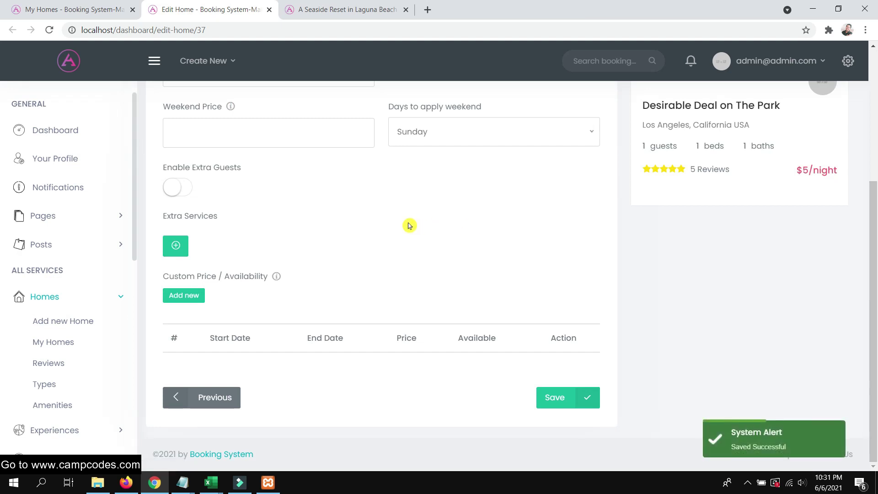
{"action": "scroll", "coordinate": [409, 226], "scroll_direction": "up", "scroll_amount": 4}
{"action": "scroll", "coordinate": [394, 228], "scroll_direction": "down", "scroll_amount": 1}
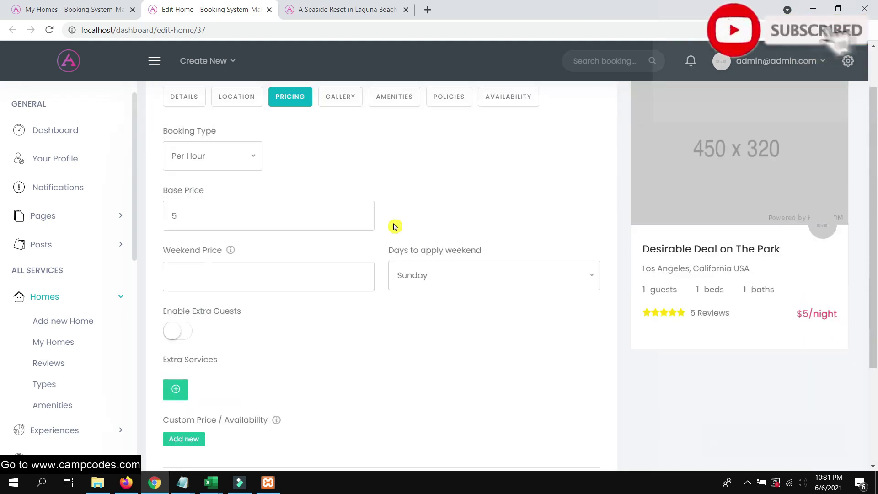
{"action": "scroll", "coordinate": [394, 227], "scroll_direction": "down", "scroll_amount": 3}
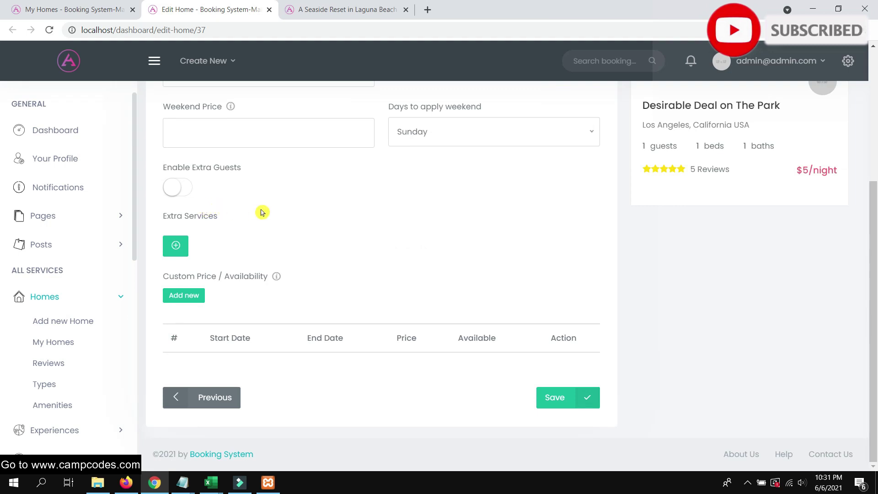
{"action": "scroll", "coordinate": [416, 202], "scroll_direction": "up", "scroll_amount": 5}
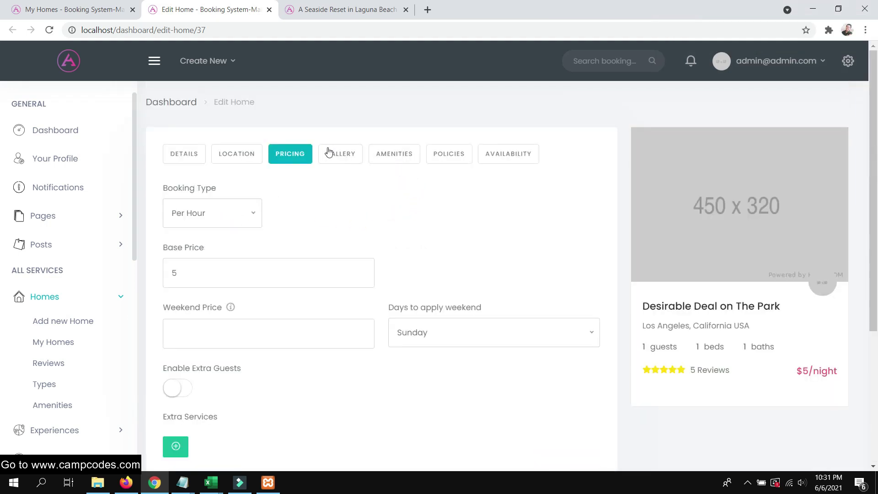
Bring up the Gallery step's image library for the home
{"action": "left_click", "coordinate": [342, 201]}
{"action": "scroll", "coordinate": [425, 243], "scroll_direction": "down", "scroll_amount": 2}
{"action": "left_click", "coordinate": [413, 217]}
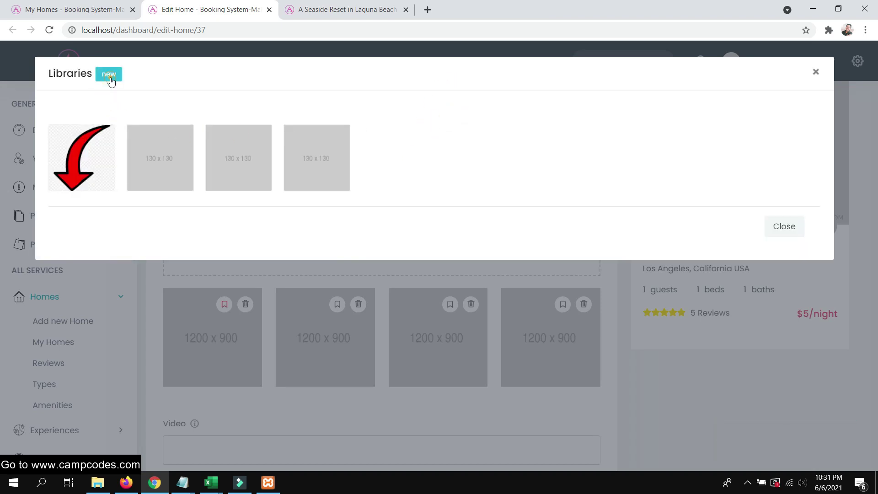
Upload two BeTheme screenshots, complete online booking system.jpg and the elementor-pro image to the library
{"action": "left_click", "coordinate": [109, 74]}
{"action": "left_click", "coordinate": [404, 184]}
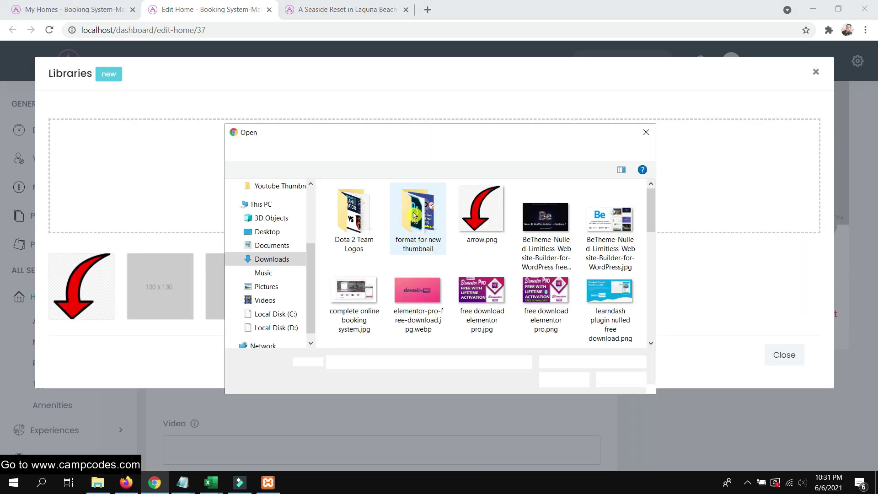
{"action": "left_click", "coordinate": [569, 224]}
{"action": "left_click", "coordinate": [606, 218], "text": "ctrl"}
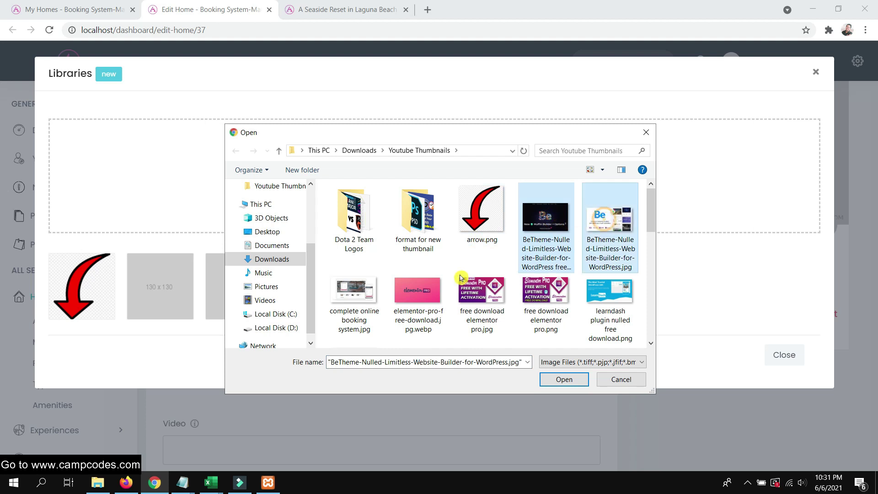
{"action": "left_click", "coordinate": [370, 295], "text": "ctrl"}
{"action": "left_click", "coordinate": [418, 295], "text": "ctrl"}
{"action": "left_click", "coordinate": [564, 379]}
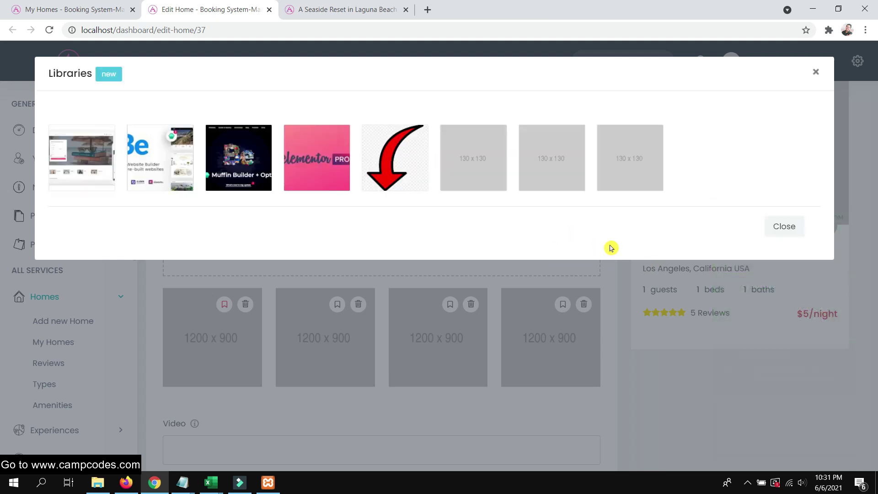
{"action": "left_click", "coordinate": [792, 232]}
Add the four uploaded library images to the home's photo gallery
{"action": "scroll", "coordinate": [467, 225], "scroll_direction": "up", "scroll_amount": 1}
{"action": "scroll", "coordinate": [467, 241], "scroll_direction": "down", "scroll_amount": 3}
{"action": "scroll", "coordinate": [469, 246], "scroll_direction": "up", "scroll_amount": 3}
{"action": "scroll", "coordinate": [466, 256], "scroll_direction": "down", "scroll_amount": 3}
{"action": "scroll", "coordinate": [453, 242], "scroll_direction": "up", "scroll_amount": 1}
{"action": "scroll", "coordinate": [444, 231], "scroll_direction": "down", "scroll_amount": 1}
{"action": "scroll", "coordinate": [452, 229], "scroll_direction": "up", "scroll_amount": 3}
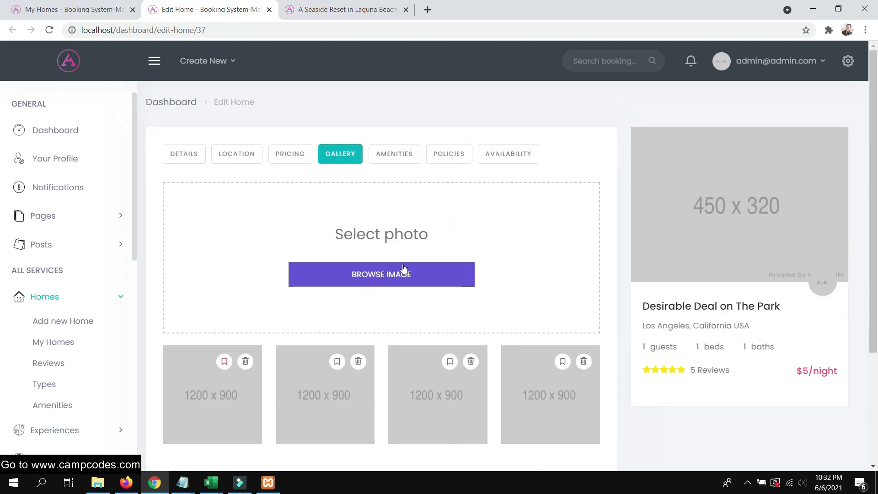
{"action": "left_click", "coordinate": [402, 270]}
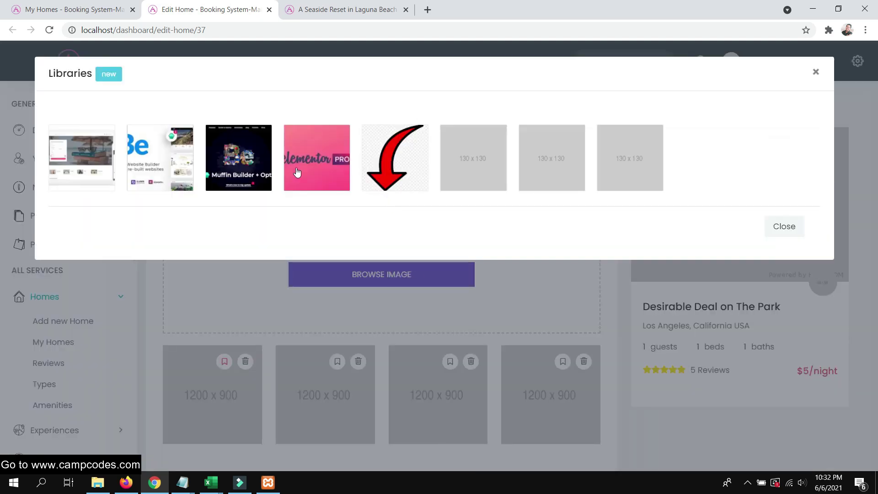
{"action": "left_click", "coordinate": [92, 166]}
{"action": "left_click", "coordinate": [167, 163]}
{"action": "left_click", "coordinate": [245, 163]}
{"action": "left_click", "coordinate": [330, 168]}
{"action": "left_click", "coordinate": [788, 229]}
Save the gallery with its four images
{"action": "scroll", "coordinate": [542, 238], "scroll_direction": "down", "scroll_amount": 3}
{"action": "scroll", "coordinate": [530, 240], "scroll_direction": "up", "scroll_amount": 3}
{"action": "scroll", "coordinate": [545, 274], "scroll_direction": "down", "scroll_amount": 3}
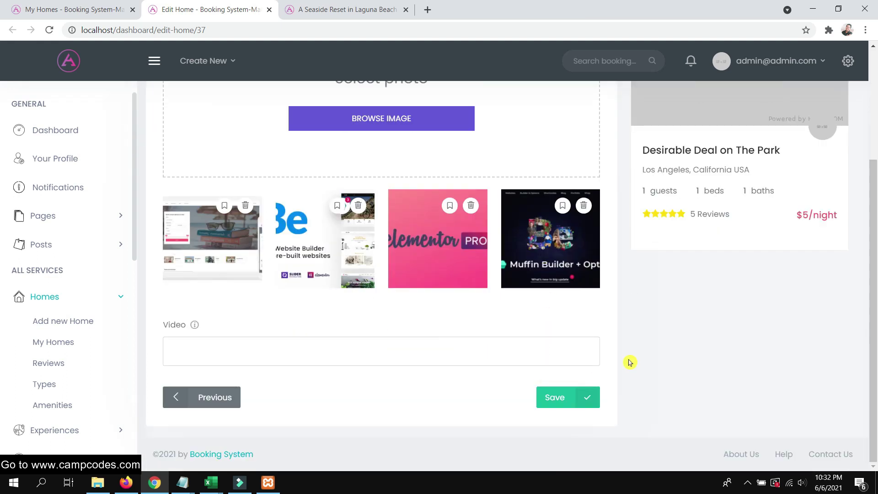
{"action": "left_click", "coordinate": [574, 401]}
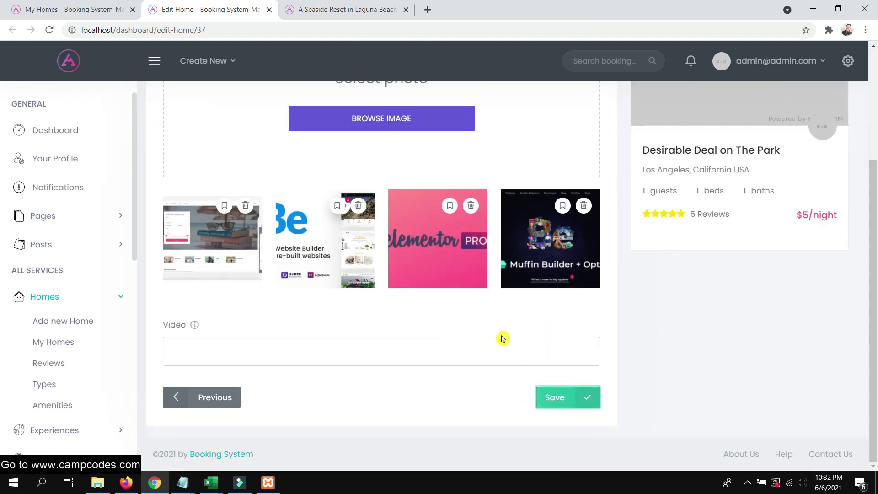
{"action": "scroll", "coordinate": [534, 329], "scroll_direction": "down", "scroll_amount": 3}
{"action": "scroll", "coordinate": [526, 343], "scroll_direction": "up", "scroll_amount": 2}
{"action": "scroll", "coordinate": [400, 170], "scroll_direction": "up", "scroll_amount": 1}
Review the home's Amenities, Policies and Availability steps
{"action": "left_click", "coordinate": [396, 154]}
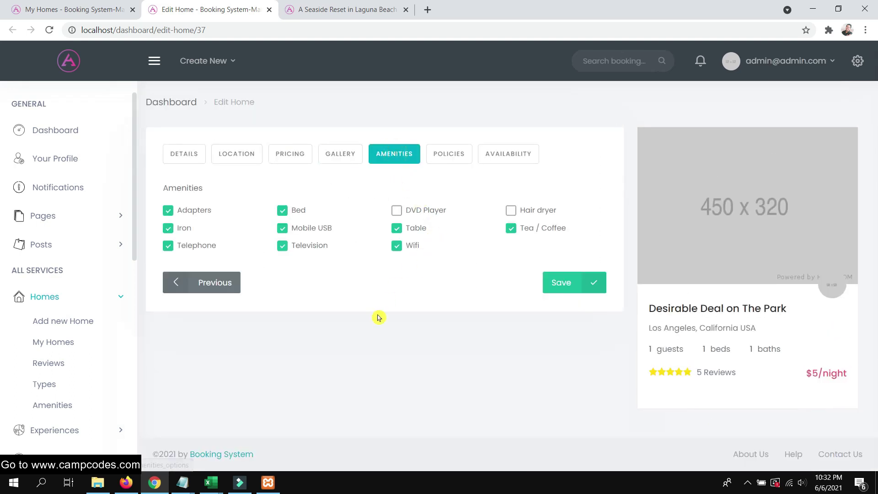
{"action": "left_click", "coordinate": [449, 155]}
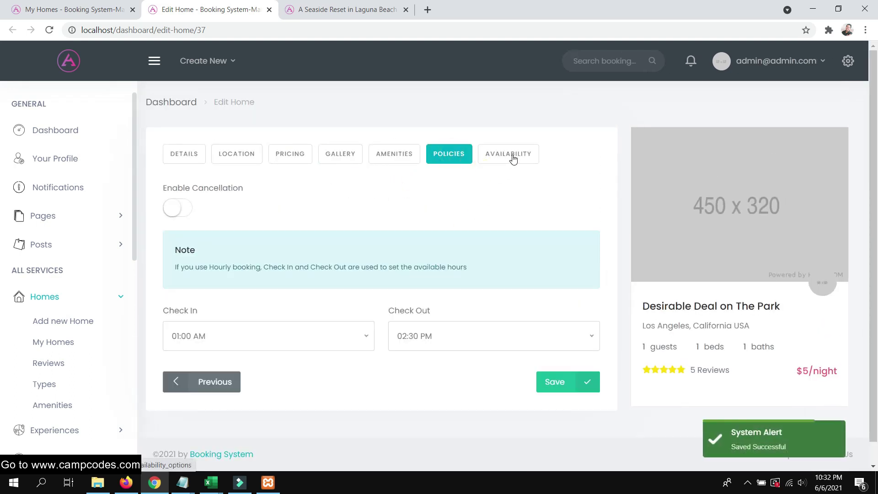
{"action": "left_click", "coordinate": [513, 155]}
{"action": "scroll", "coordinate": [485, 183], "scroll_direction": "down", "scroll_amount": 5}
{"action": "scroll", "coordinate": [464, 165], "scroll_direction": "up", "scroll_amount": 5}
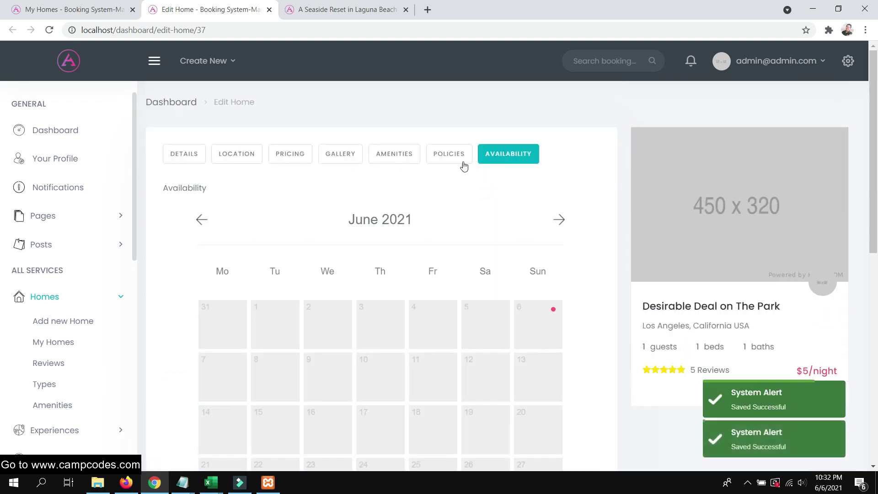
{"action": "left_click", "coordinate": [462, 160]}
{"action": "scroll", "coordinate": [485, 256], "scroll_direction": "down", "scroll_amount": 1}
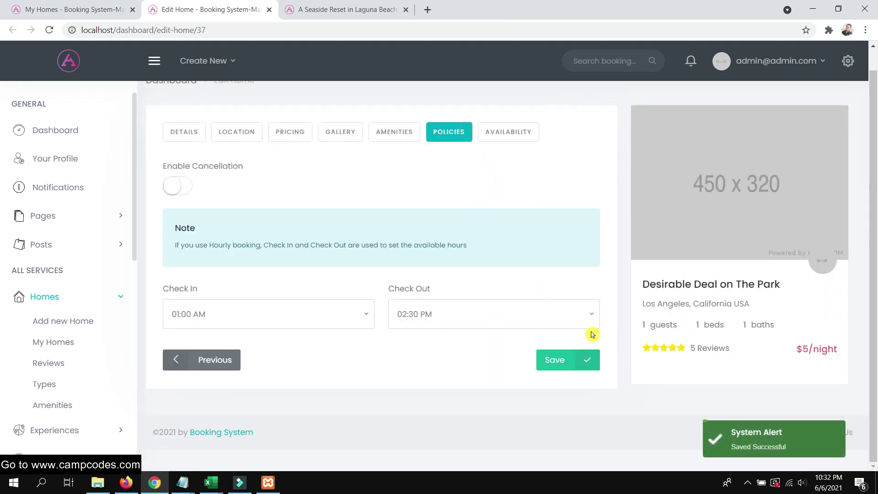
{"action": "scroll", "coordinate": [530, 160], "scroll_direction": "up", "scroll_amount": 1}
Recheck availability and details, then view My Homes with Desirable Deal on The Park at $5.00
{"action": "left_click", "coordinate": [508, 158]}
{"action": "scroll", "coordinate": [460, 254], "scroll_direction": "down", "scroll_amount": 5}
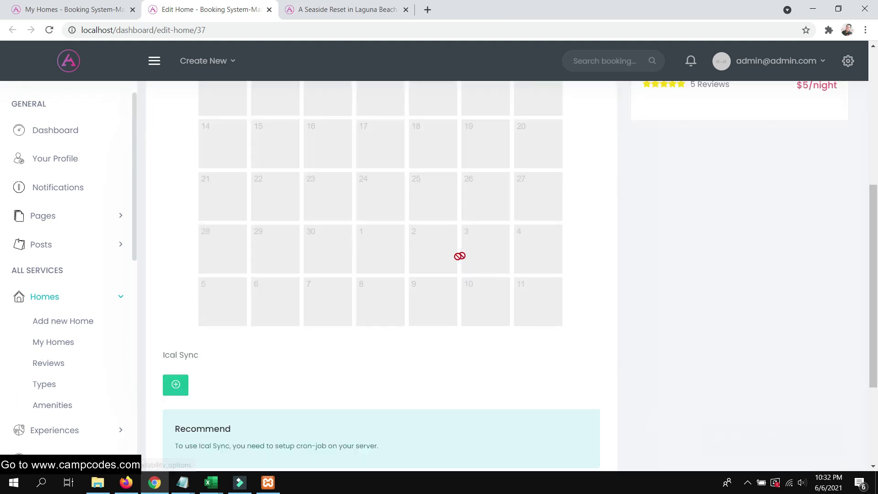
{"action": "scroll", "coordinate": [450, 258], "scroll_direction": "up", "scroll_amount": 5}
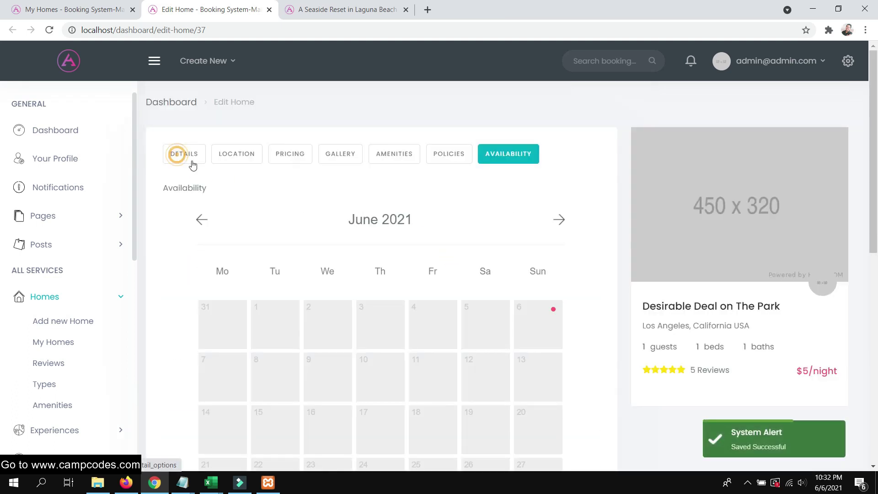
{"action": "left_click", "coordinate": [178, 154]}
{"action": "left_click", "coordinate": [55, 14]}
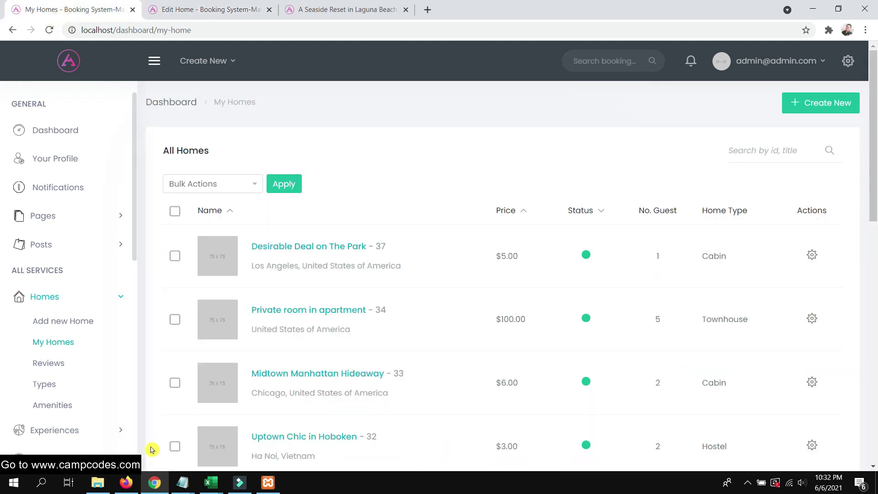
Open the site's front-end Home page from the Home Page menu in Firefox
{"action": "left_click", "coordinate": [125, 482]}
{"action": "scroll", "coordinate": [191, 282], "scroll_direction": "up", "scroll_amount": 15}
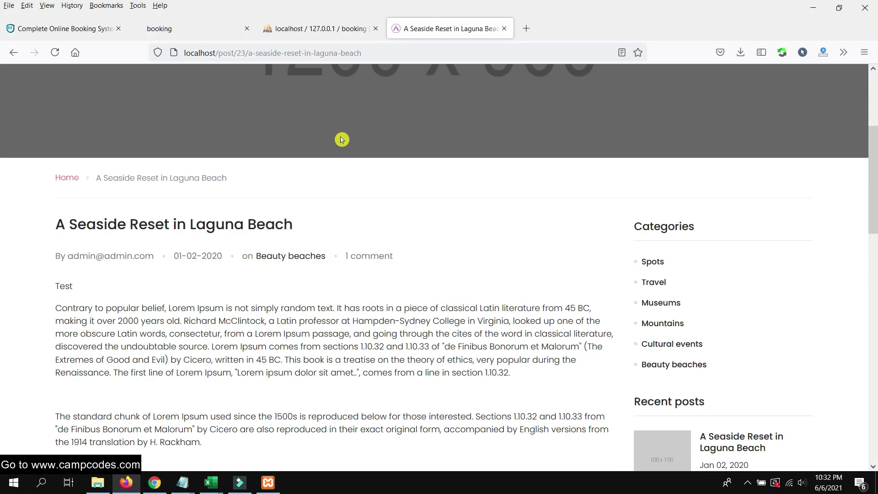
{"action": "mouse_move", "coordinate": [173, 90]}
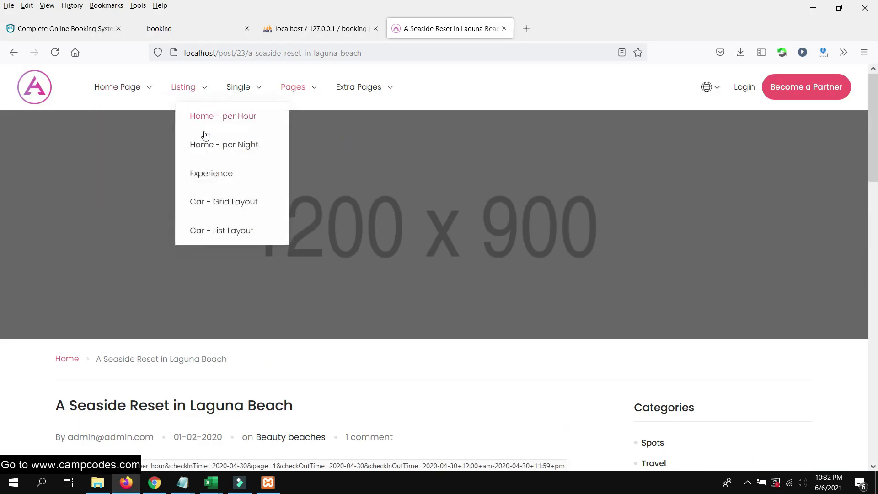
{"action": "mouse_move", "coordinate": [129, 88]}
{"action": "left_click", "coordinate": [139, 116]}
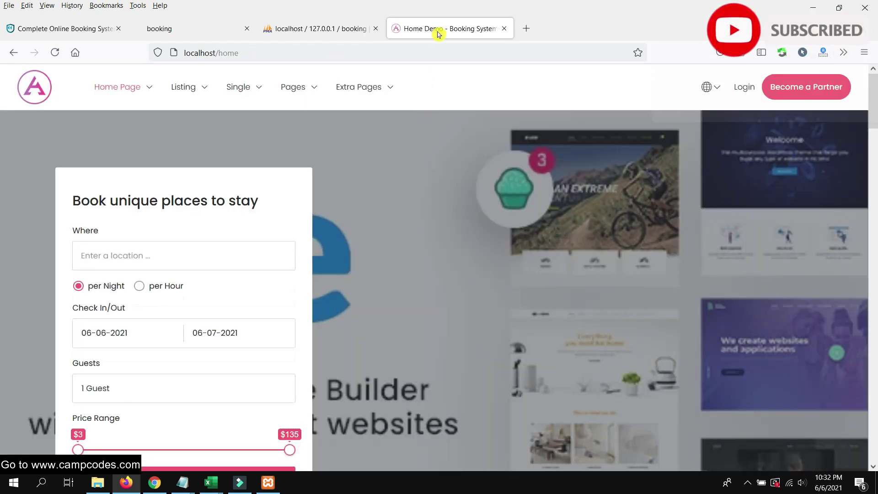
Bring up the front-end Login form, then go to phpMyAdmin's booking database tables
{"action": "left_click_drag", "start_coordinate": [437, 34], "coordinate": [338, 30]}
{"action": "scroll", "coordinate": [294, 201], "scroll_direction": "down", "scroll_amount": 5}
{"action": "scroll", "coordinate": [294, 220], "scroll_direction": "up", "scroll_amount": 5}
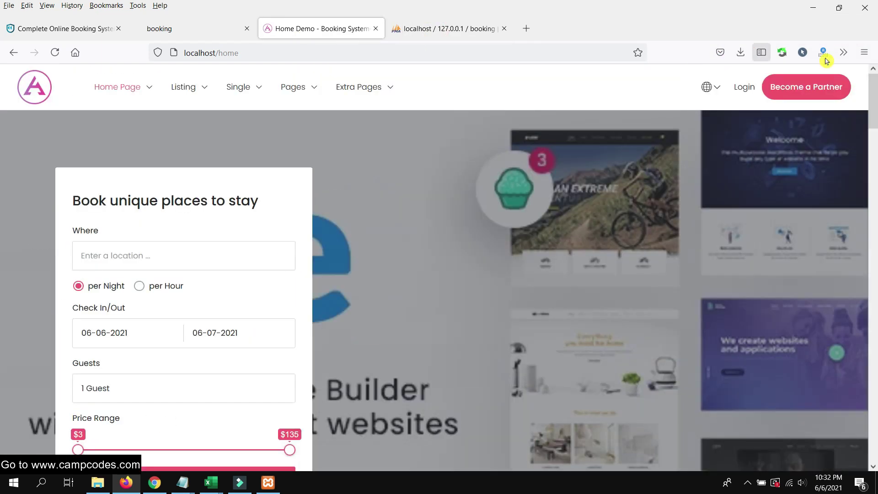
{"action": "left_click", "coordinate": [743, 87]}
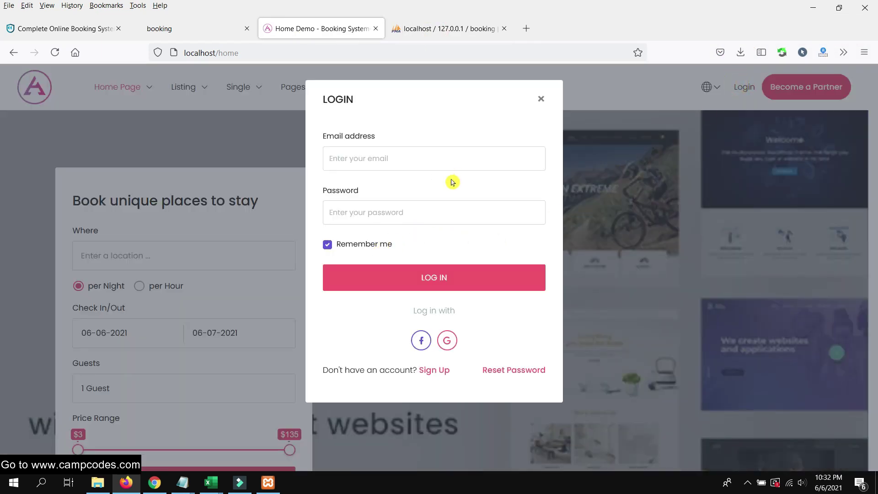
{"action": "left_click", "coordinate": [425, 33]}
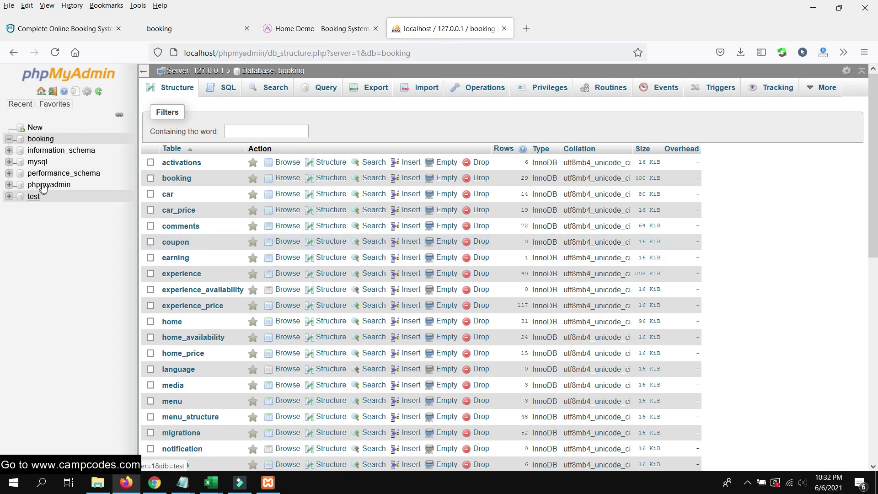
Browse the users table's six accounts and select the admin row's password hash inline
{"action": "scroll", "coordinate": [337, 290], "scroll_direction": "down", "scroll_amount": 10}
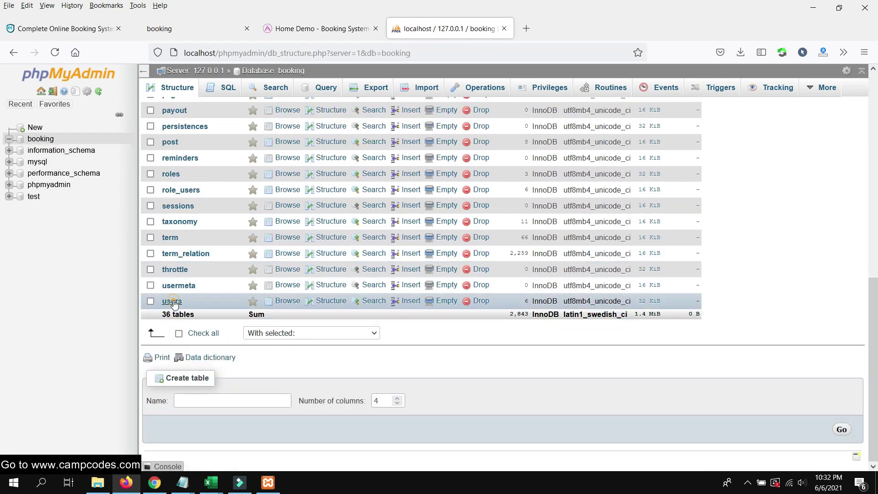
{"action": "left_click", "coordinate": [172, 301]}
{"action": "scroll", "coordinate": [560, 310], "scroll_direction": "down", "scroll_amount": 2}
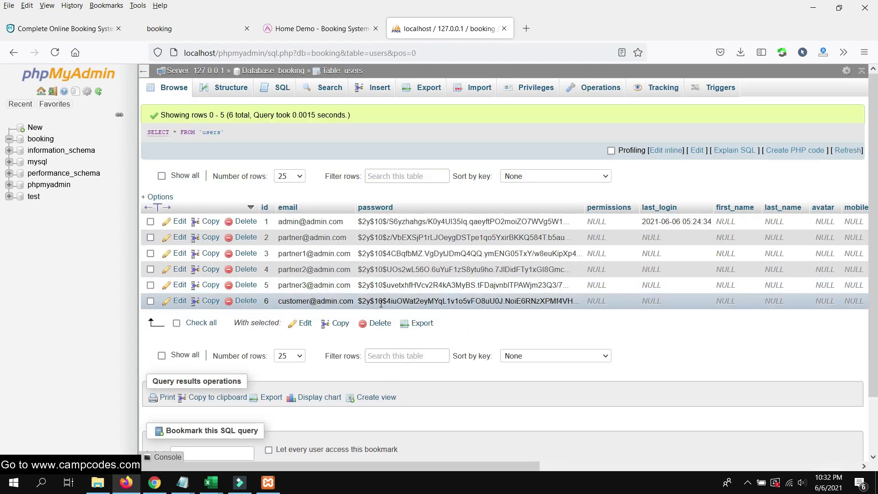
{"action": "double_click", "coordinate": [424, 219]}
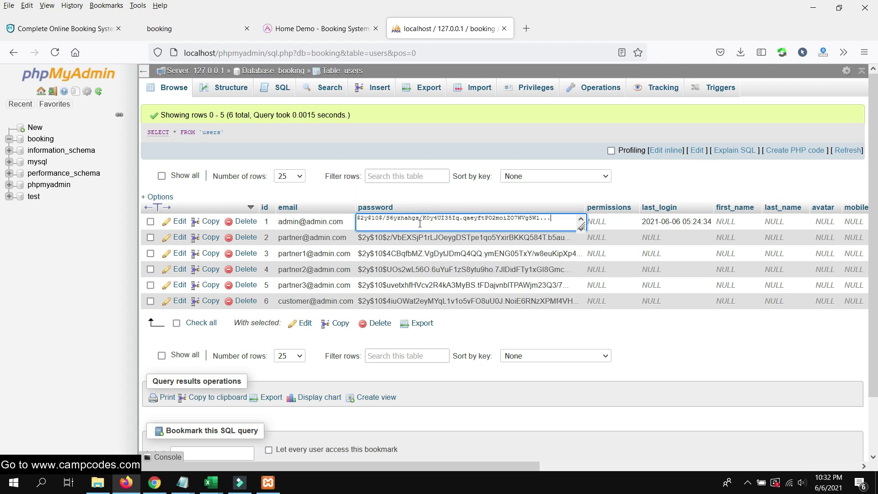
{"action": "triple_click", "coordinate": [425, 219]}
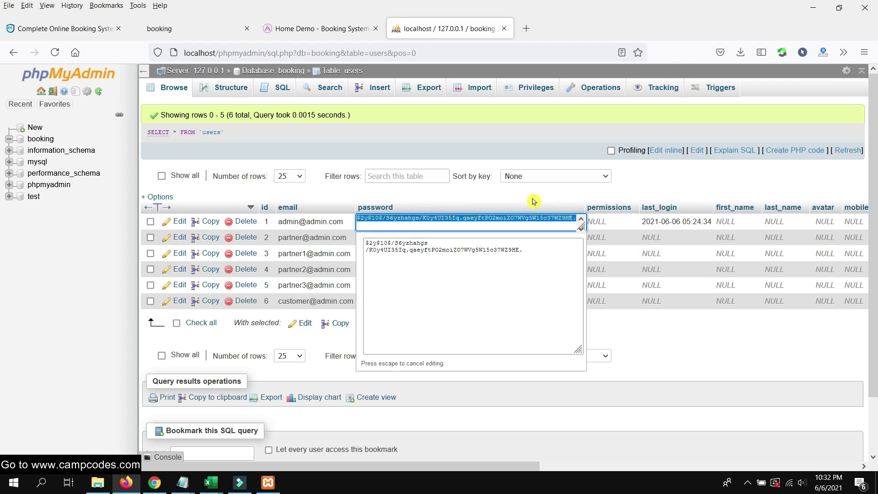
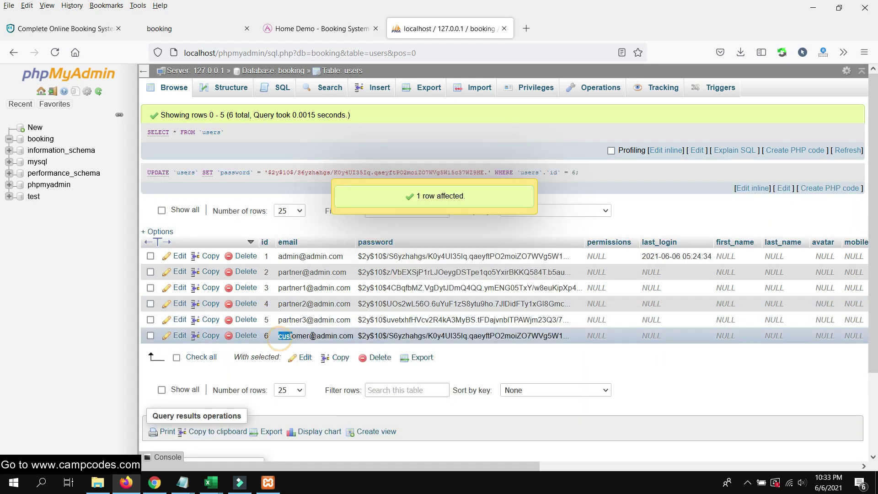
Copy the customer's e-mail from the phpMyAdmin users table and go to the booking site's login form
{"action": "right_click", "coordinate": [347, 336]}
{"action": "left_click", "coordinate": [369, 348]}
{"action": "left_click", "coordinate": [320, 29]}
{"action": "left_click", "coordinate": [421, 155]}
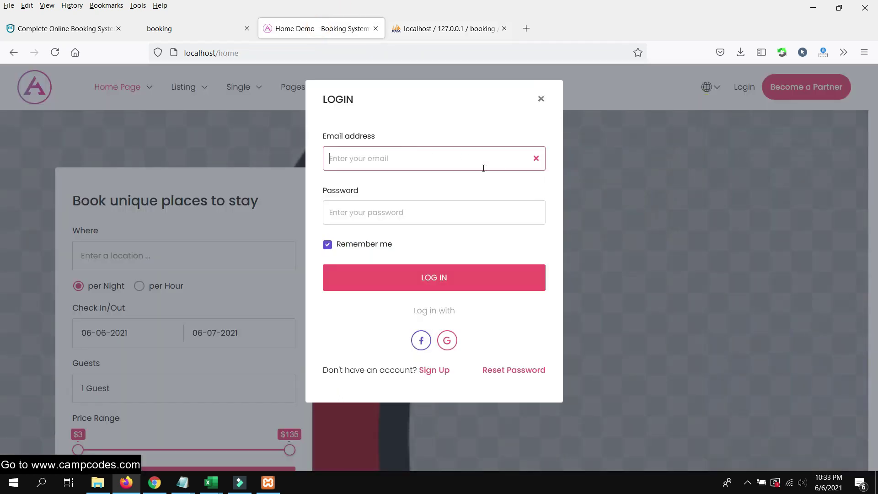
Log in with the pasted customer e-mail and the account password, declining Firefox's save-login prompt
{"action": "right_click", "coordinate": [412, 158]}
{"action": "left_click", "coordinate": [455, 277]}
{"action": "left_click", "coordinate": [386, 207]}
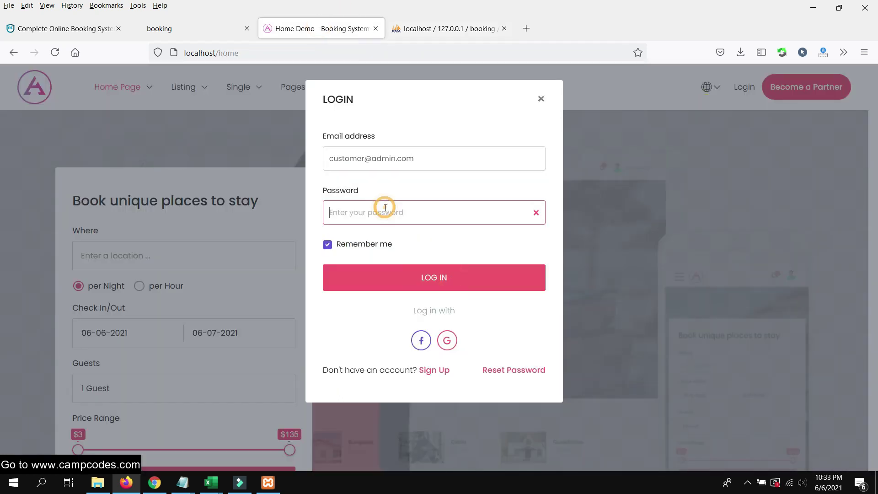
{"action": "type", "text": "•••••••"}
{"action": "left_click", "coordinate": [411, 277]}
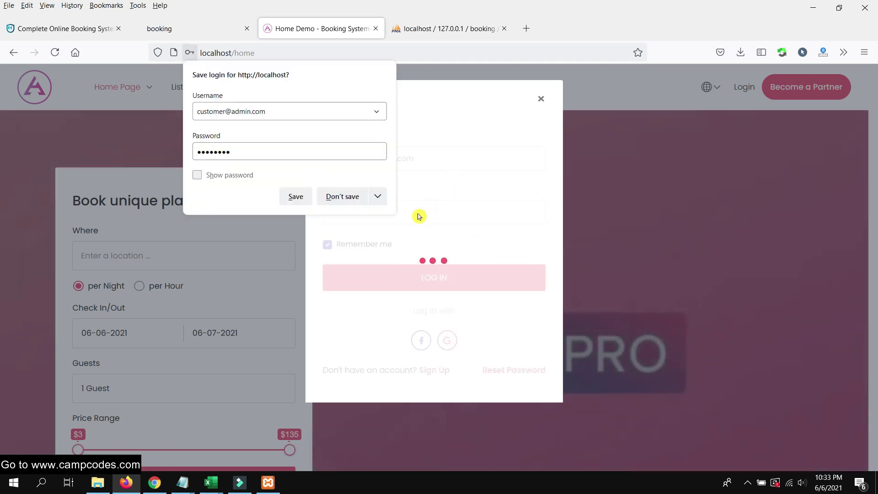
{"action": "left_click", "coordinate": [341, 197]}
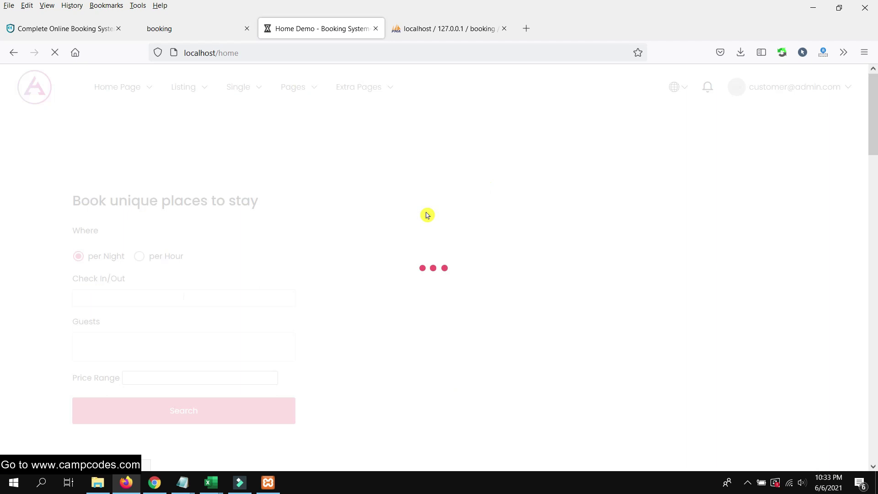
Browse the Featured Homes and open the Desirable Deal on The Park listing
{"action": "scroll", "coordinate": [405, 222], "scroll_direction": "down", "scroll_amount": 10}
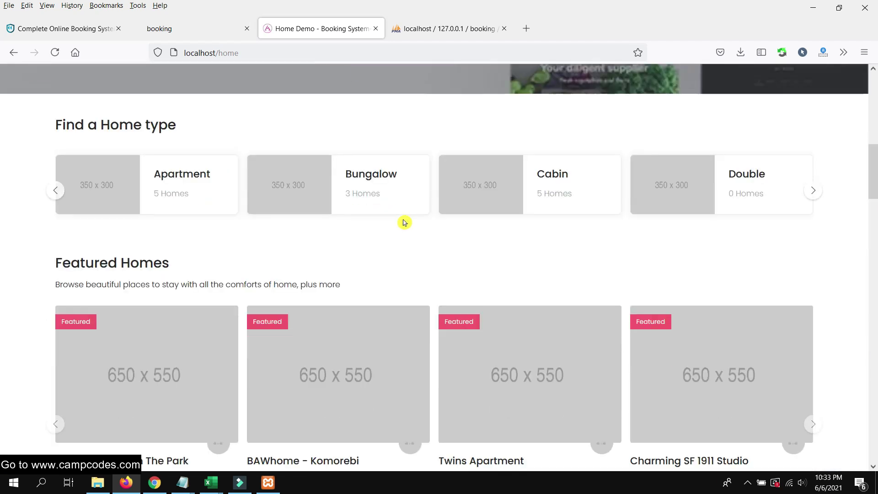
{"action": "scroll", "coordinate": [403, 221], "scroll_direction": "down", "scroll_amount": 6}
{"action": "scroll", "coordinate": [402, 220], "scroll_direction": "up", "scroll_amount": 6}
{"action": "scroll", "coordinate": [294, 232], "scroll_direction": "down", "scroll_amount": 3}
{"action": "scroll", "coordinate": [295, 232], "scroll_direction": "down", "scroll_amount": 5}
{"action": "scroll", "coordinate": [294, 229], "scroll_direction": "up", "scroll_amount": 5}
{"action": "left_click", "coordinate": [179, 194]}
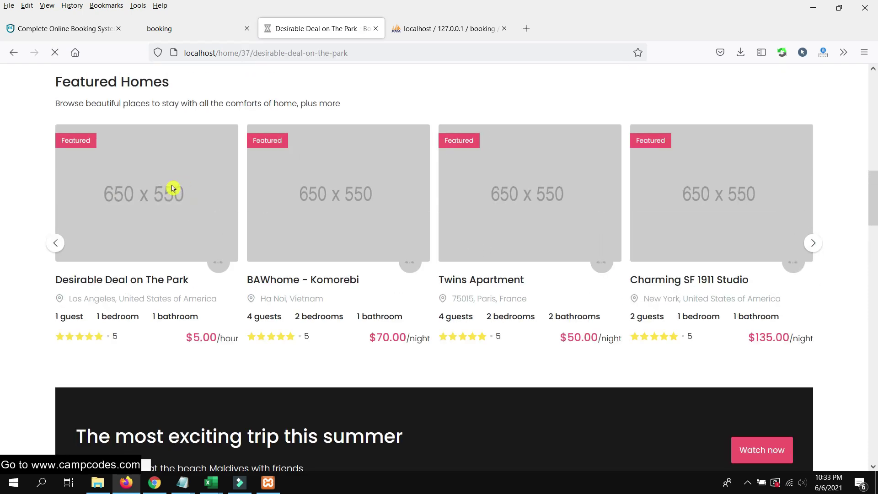
Look through the Desirable Deal on The Park listing, then bring up the admin's My Homes list in Chrome
{"action": "scroll", "coordinate": [378, 203], "scroll_direction": "down", "scroll_amount": 9}
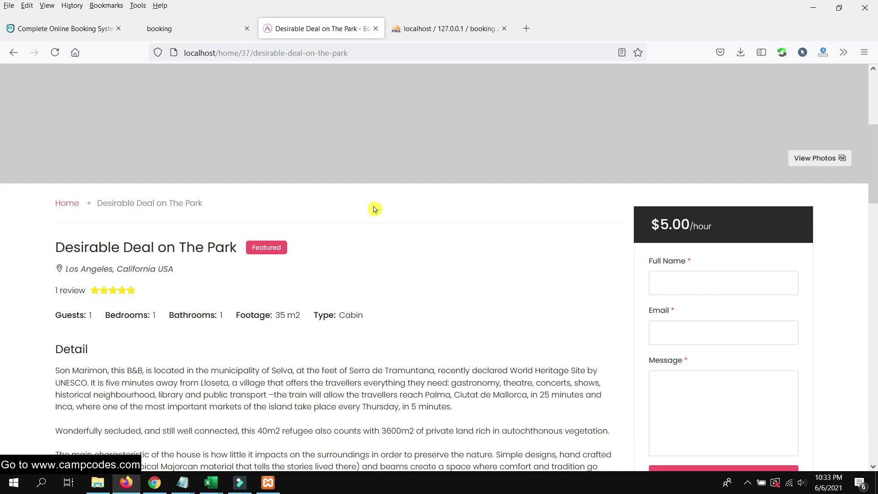
{"action": "scroll", "coordinate": [51, 179], "scroll_direction": "up", "scroll_amount": 3}
{"action": "left_click_drag", "start_coordinate": [40, 188], "coordinate": [237, 187]}
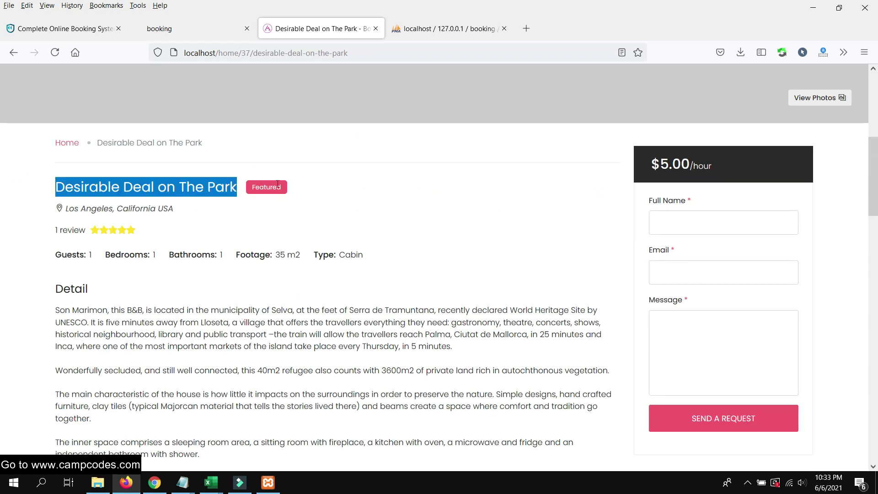
{"action": "scroll", "coordinate": [417, 188], "scroll_direction": "down", "scroll_amount": 5}
{"action": "scroll", "coordinate": [409, 195], "scroll_direction": "down", "scroll_amount": 4}
{"action": "scroll", "coordinate": [409, 195], "scroll_direction": "down", "scroll_amount": 4}
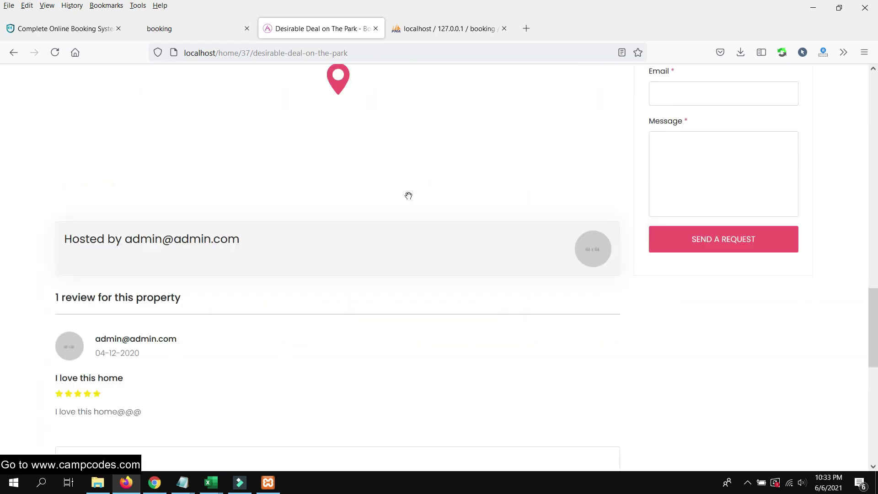
{"action": "scroll", "coordinate": [382, 196], "scroll_direction": "down", "scroll_amount": 4}
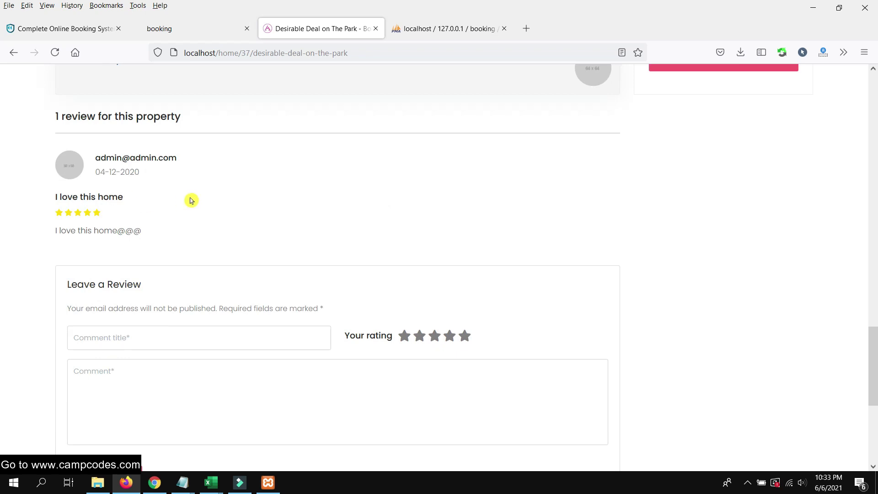
{"action": "scroll", "coordinate": [210, 196], "scroll_direction": "up", "scroll_amount": 15}
{"action": "scroll", "coordinate": [373, 189], "scroll_direction": "up", "scroll_amount": 6}
{"action": "scroll", "coordinate": [367, 182], "scroll_direction": "down", "scroll_amount": 2}
{"action": "scroll", "coordinate": [403, 138], "scroll_direction": "up", "scroll_amount": 5}
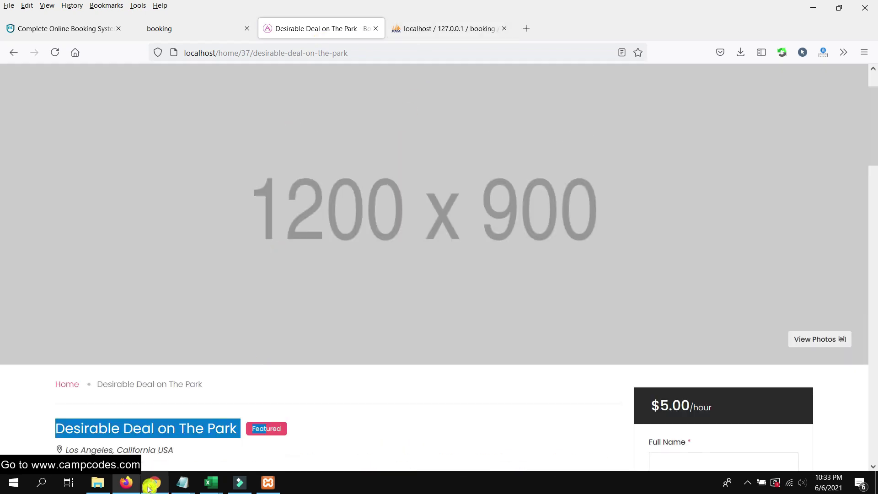
{"action": "left_click", "coordinate": [155, 483]}
{"action": "left_click", "coordinate": [306, 110]}
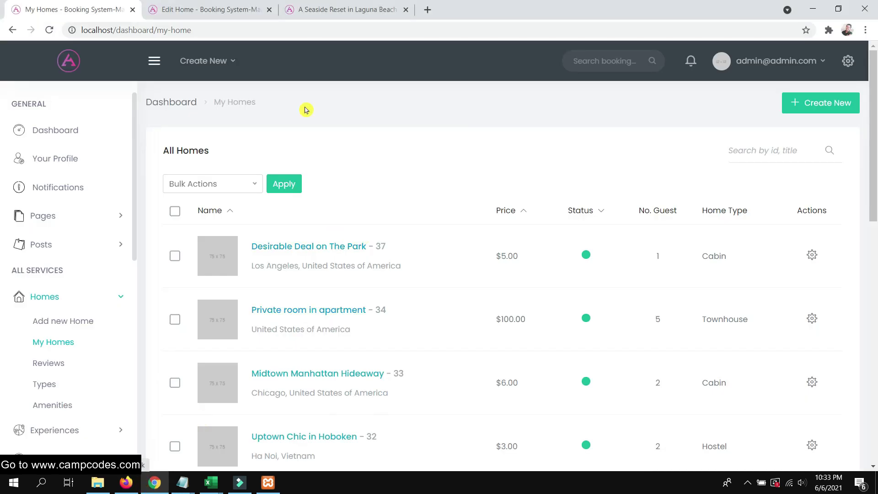
Close the Seaside Reset in Laguna Beach tab, review listing 37's Edit Home page, and return to the public listing
{"action": "left_click", "coordinate": [338, 9]}
{"action": "scroll", "coordinate": [292, 148], "scroll_direction": "down", "scroll_amount": 15}
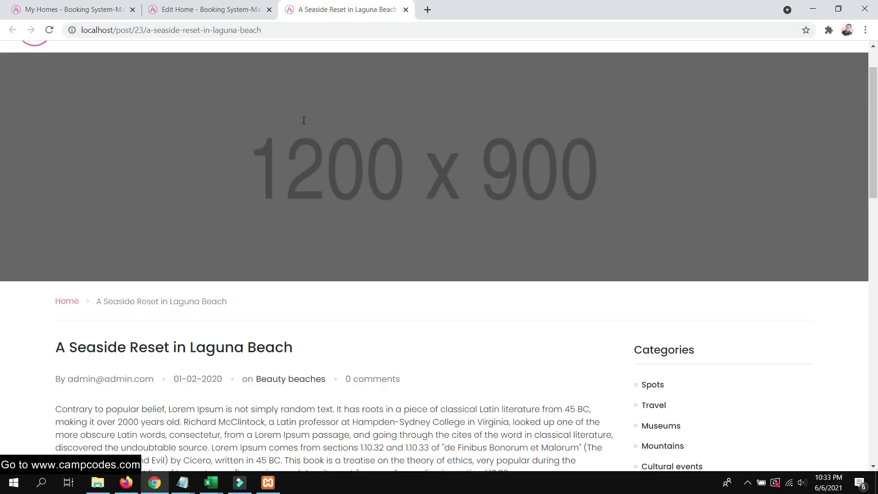
{"action": "scroll", "coordinate": [385, 74], "scroll_direction": "up", "scroll_amount": 2}
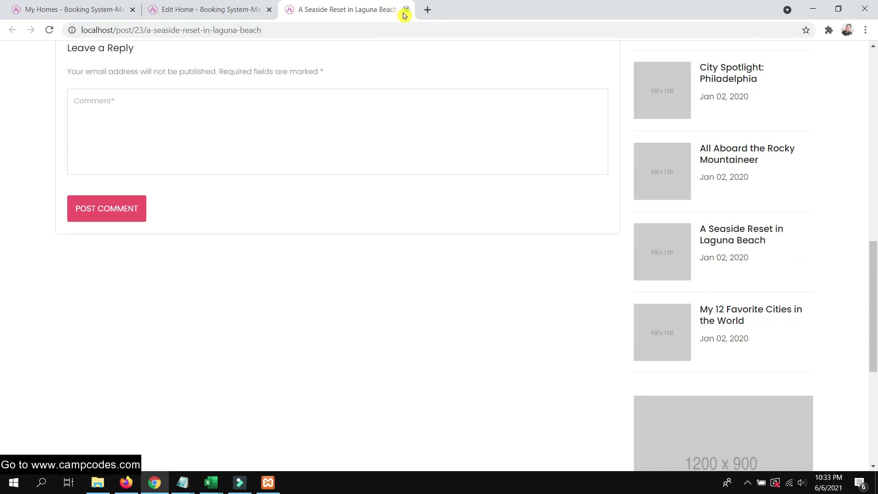
{"action": "left_click", "coordinate": [405, 13]}
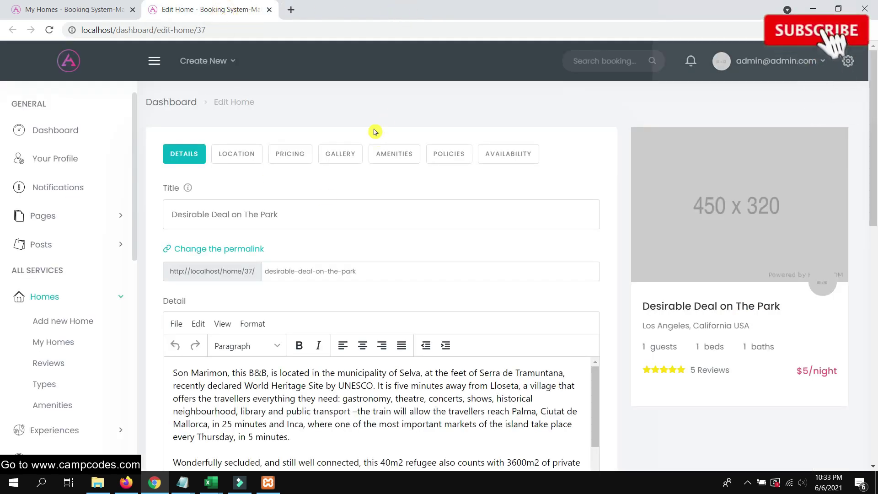
{"action": "scroll", "coordinate": [386, 244], "scroll_direction": "down", "scroll_amount": 9}
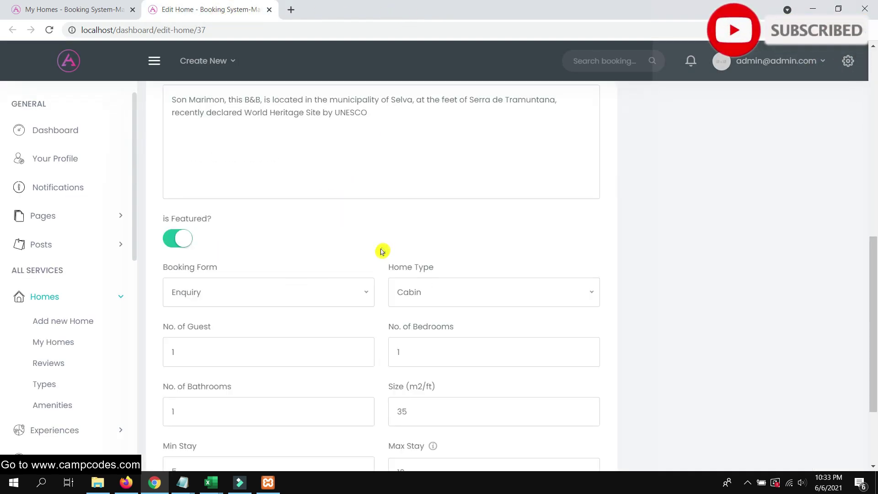
{"action": "scroll", "coordinate": [382, 251], "scroll_direction": "down", "scroll_amount": 3}
{"action": "left_click", "coordinate": [126, 482]}
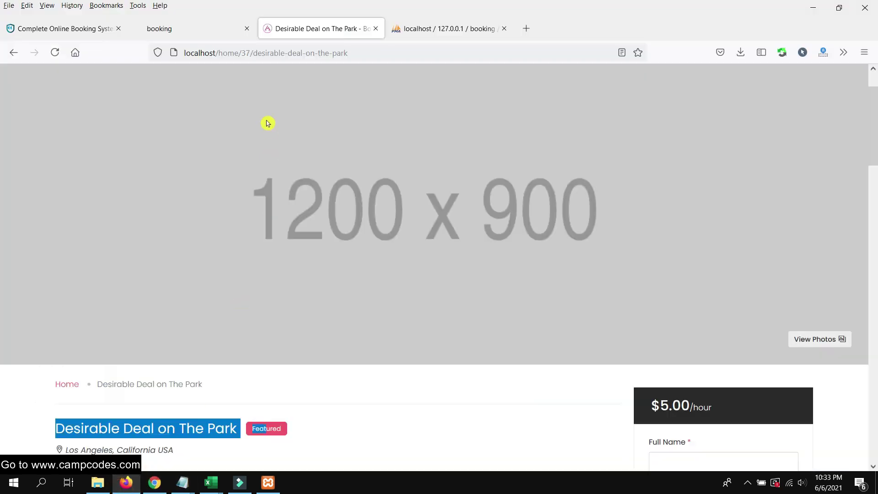
Scroll down to Leave a Review on Desirable Deal on The Park and select the fifth star
{"action": "scroll", "coordinate": [208, 234], "scroll_direction": "down", "scroll_amount": 5}
{"action": "left_click", "coordinate": [350, 214]}
{"action": "scroll", "coordinate": [234, 283], "scroll_direction": "down", "scroll_amount": 6}
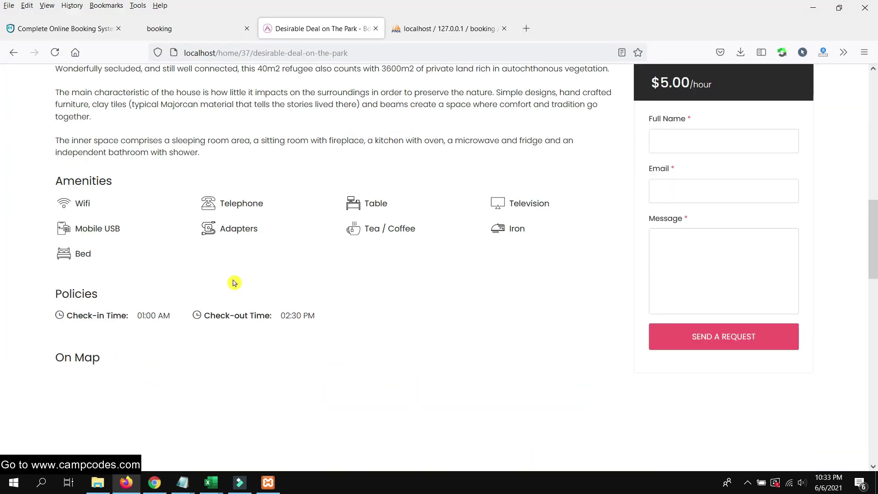
{"action": "scroll", "coordinate": [148, 308], "scroll_direction": "down", "scroll_amount": 11}
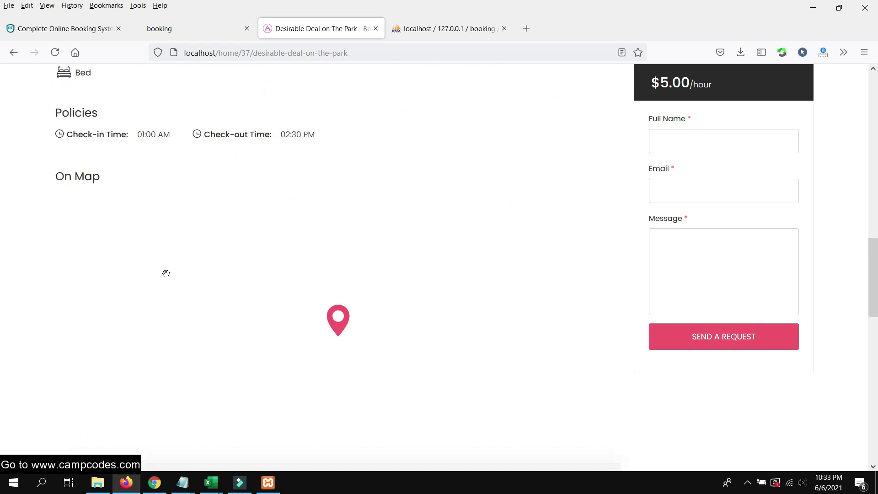
{"action": "scroll", "coordinate": [173, 279], "scroll_direction": "down", "scroll_amount": 4}
{"action": "scroll", "coordinate": [172, 278], "scroll_direction": "up", "scroll_amount": 15}
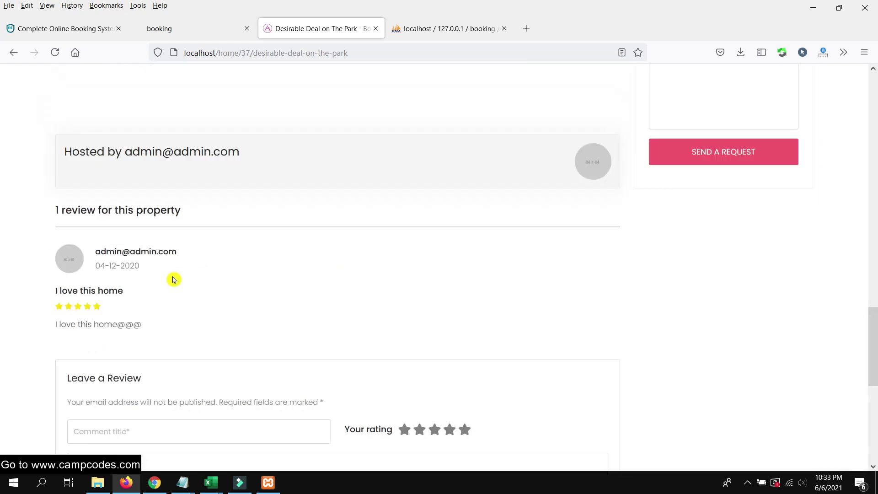
{"action": "scroll", "coordinate": [326, 279], "scroll_direction": "up", "scroll_amount": 9}
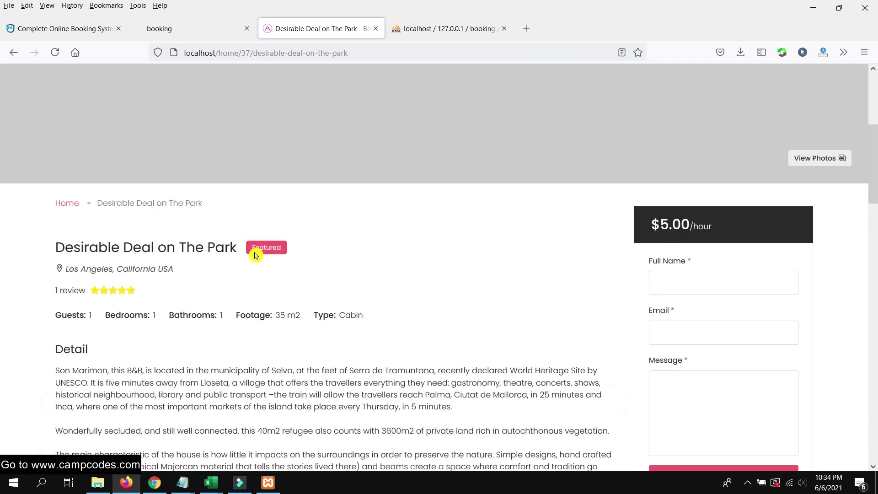
{"action": "scroll", "coordinate": [133, 198], "scroll_direction": "down", "scroll_amount": 4}
{"action": "scroll", "coordinate": [286, 196], "scroll_direction": "up", "scroll_amount": 3}
{"action": "scroll", "coordinate": [293, 199], "scroll_direction": "down", "scroll_amount": 9}
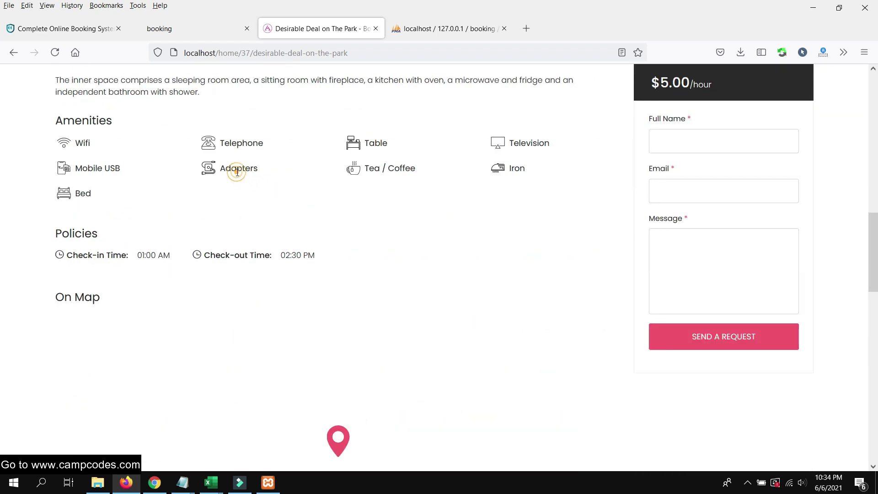
{"action": "scroll", "coordinate": [249, 241], "scroll_direction": "down", "scroll_amount": 1}
{"action": "left_click_drag", "start_coordinate": [221, 201], "coordinate": [294, 219]}
{"action": "scroll", "coordinate": [308, 226], "scroll_direction": "down", "scroll_amount": 5}
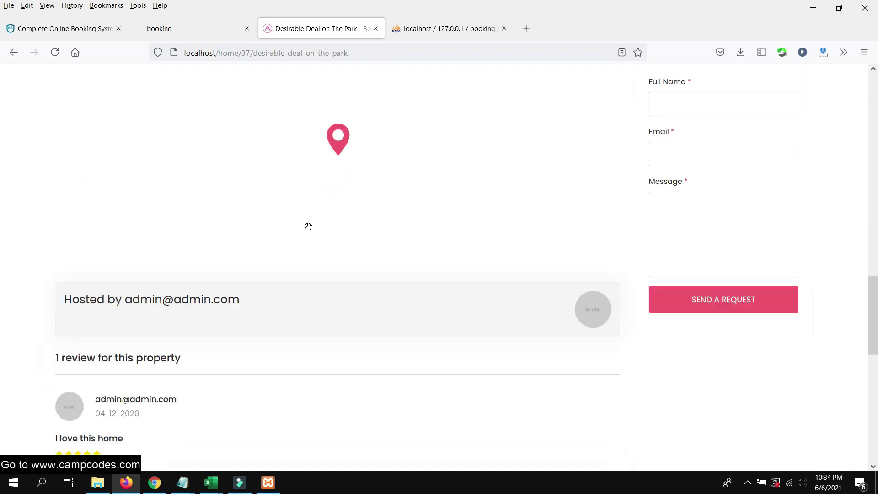
{"action": "scroll", "coordinate": [338, 113], "scroll_direction": "down", "scroll_amount": 1}
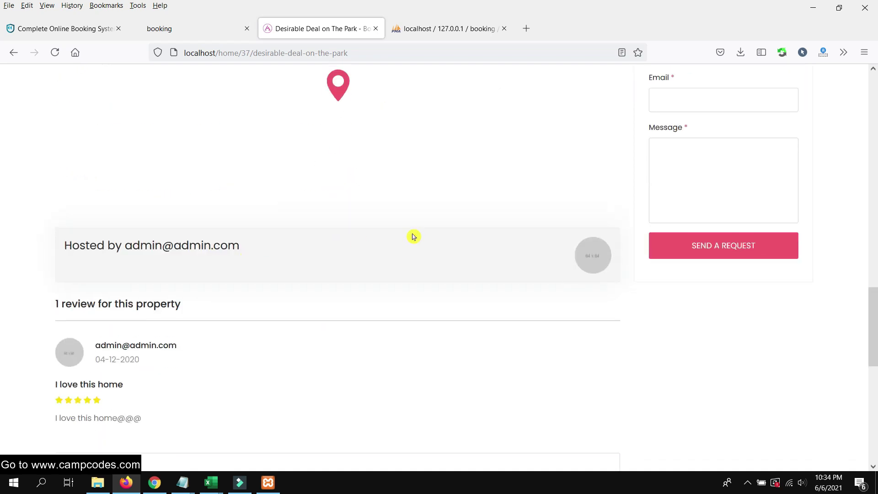
{"action": "scroll", "coordinate": [414, 238], "scroll_direction": "down", "scroll_amount": 5}
{"action": "scroll", "coordinate": [413, 239], "scroll_direction": "down", "scroll_amount": 2}
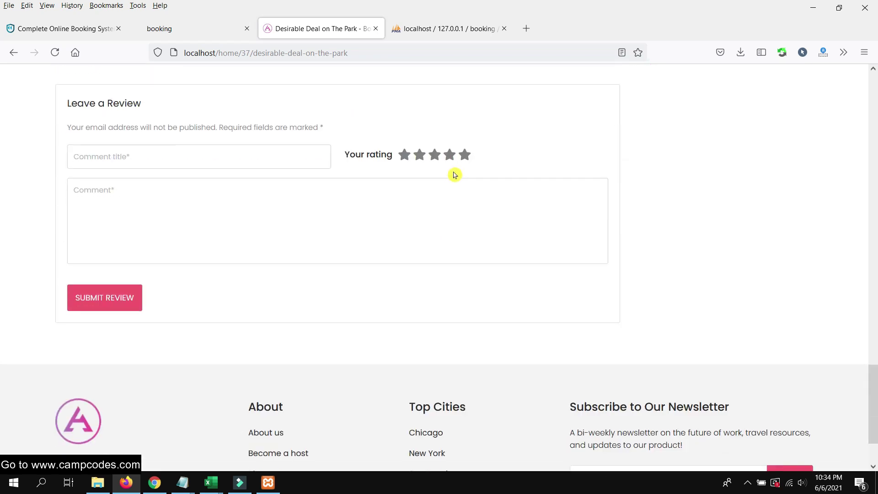
{"action": "left_click", "coordinate": [464, 159]}
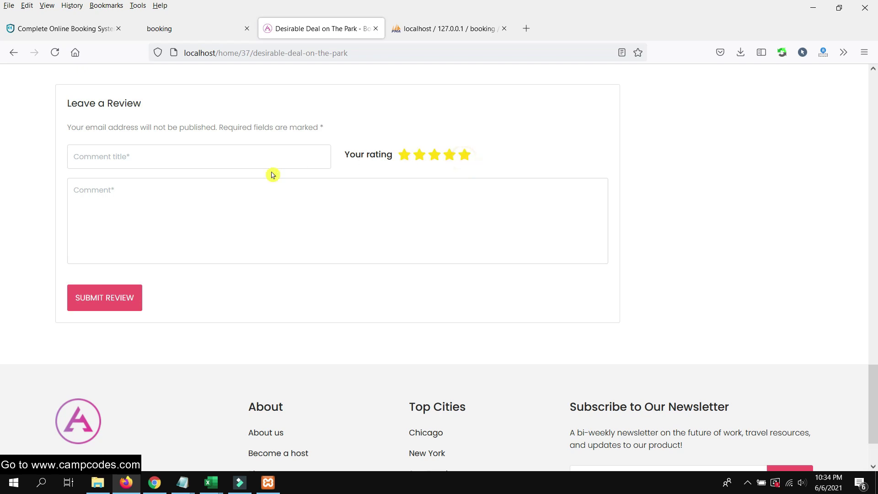
Enter 'Very Nice!' as the review title
{"action": "left_click", "coordinate": [190, 156]}
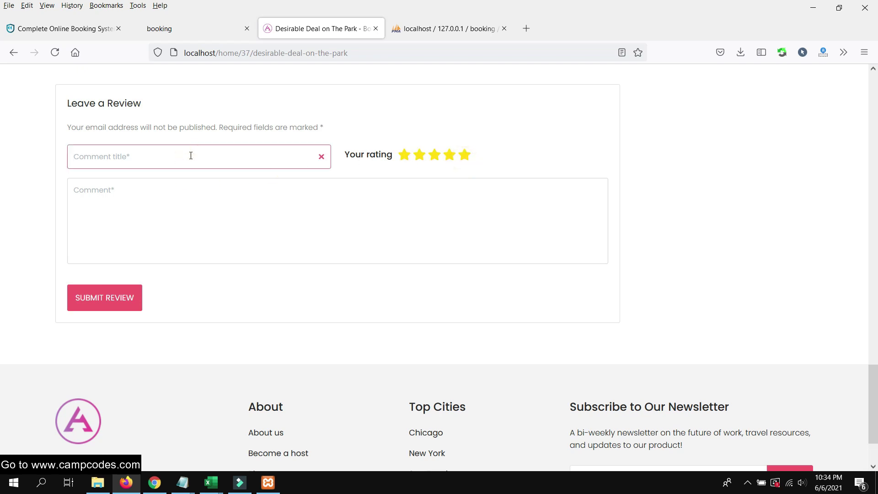
{"action": "type", "text": "Very Nic"}
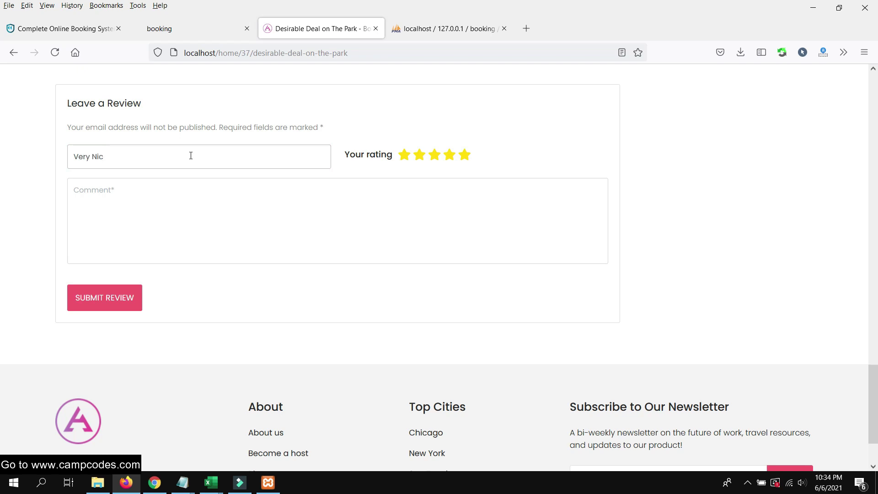
{"action": "left_click", "coordinate": [182, 224]}
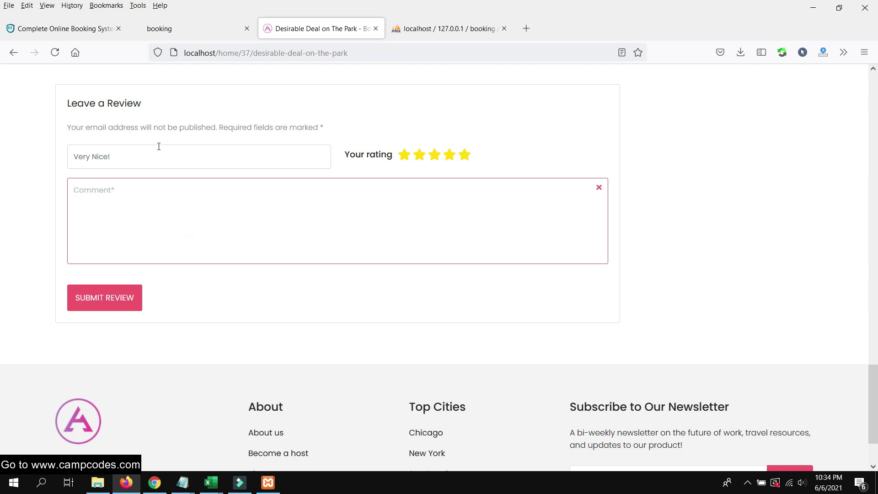
Copy 'Very Nice!' into the comment box and submit the five-star review
{"action": "left_click_drag", "start_coordinate": [159, 146], "coordinate": [52, 150]}
{"action": "right_click", "coordinate": [93, 156]}
{"action": "left_click", "coordinate": [129, 219]}
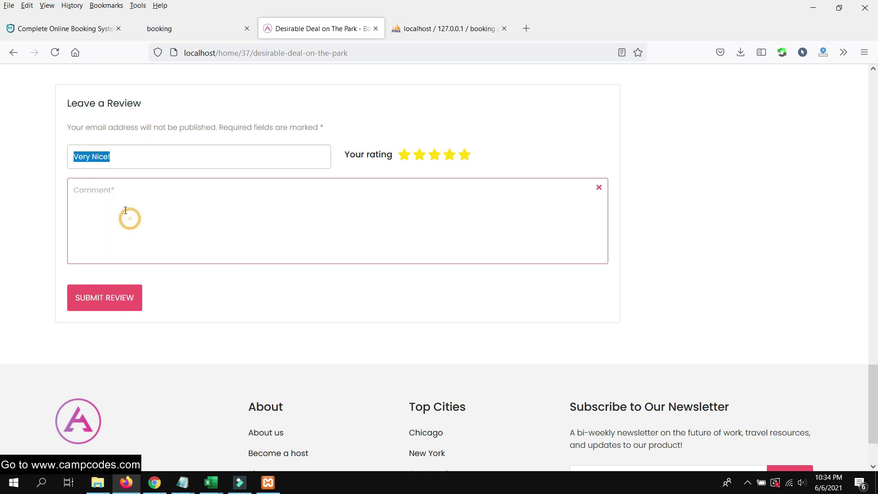
{"action": "right_click", "coordinate": [128, 212]}
{"action": "left_click", "coordinate": [157, 297]}
{"action": "left_click", "coordinate": [119, 296]}
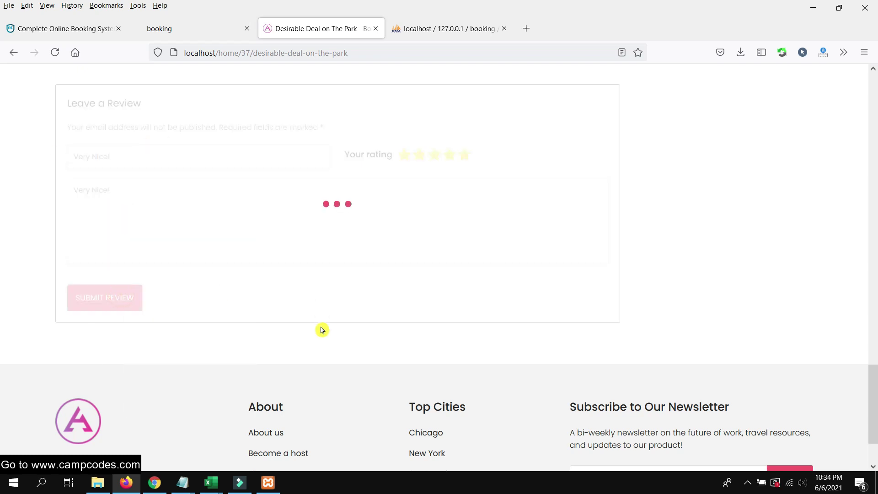
{"action": "left_click", "coordinate": [155, 482]}
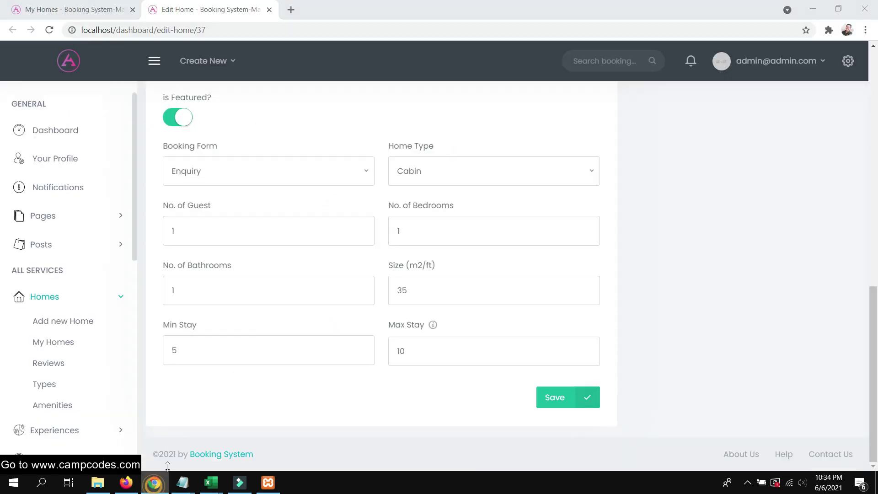
Open the admin Home Reviews list and check the new 5-star 'Very Nice!' review
{"action": "left_click", "coordinate": [55, 364]}
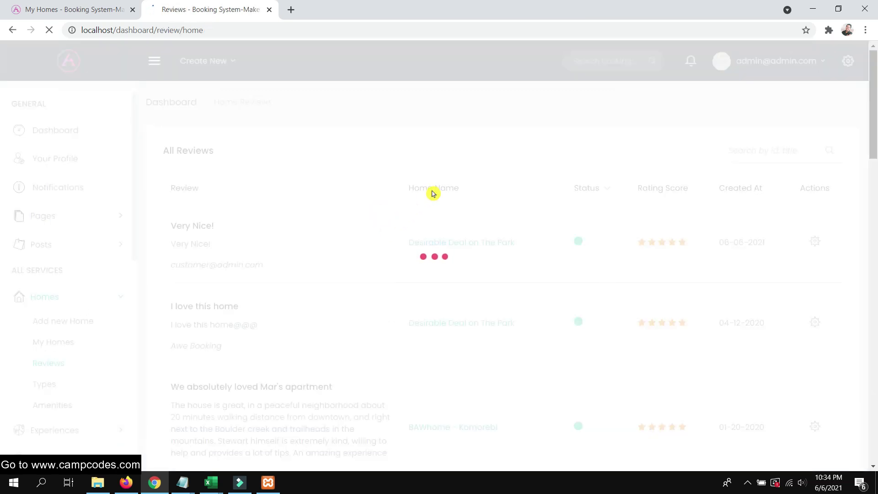
{"action": "left_click", "coordinate": [399, 244]}
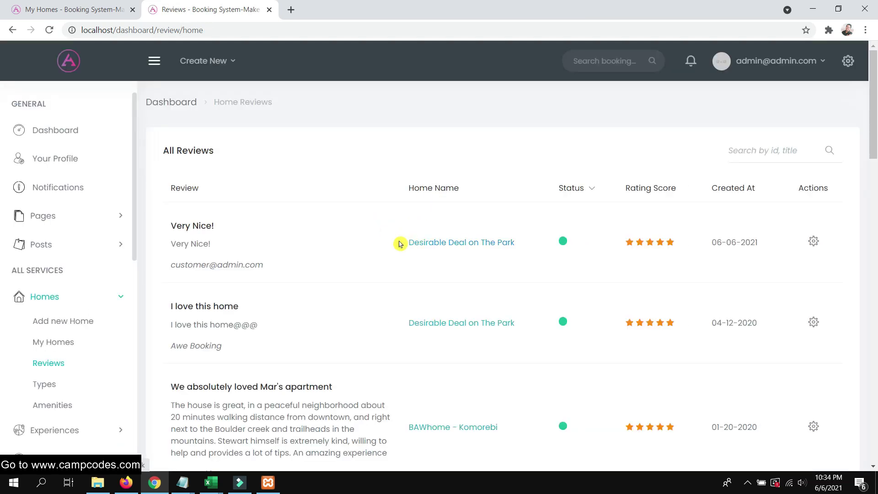
{"action": "left_click_drag", "start_coordinate": [276, 272], "coordinate": [179, 266]}
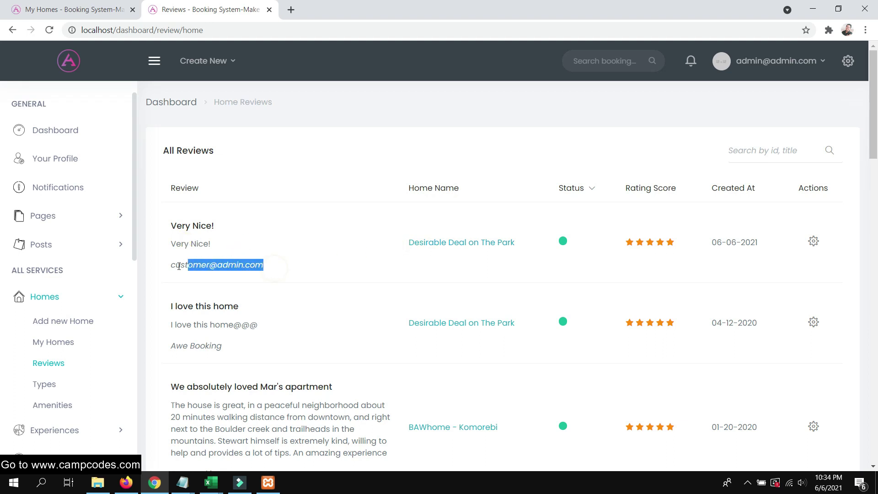
{"action": "scroll", "coordinate": [280, 237], "scroll_direction": "down", "scroll_amount": 5}
{"action": "scroll", "coordinate": [298, 221], "scroll_direction": "up", "scroll_amount": 4}
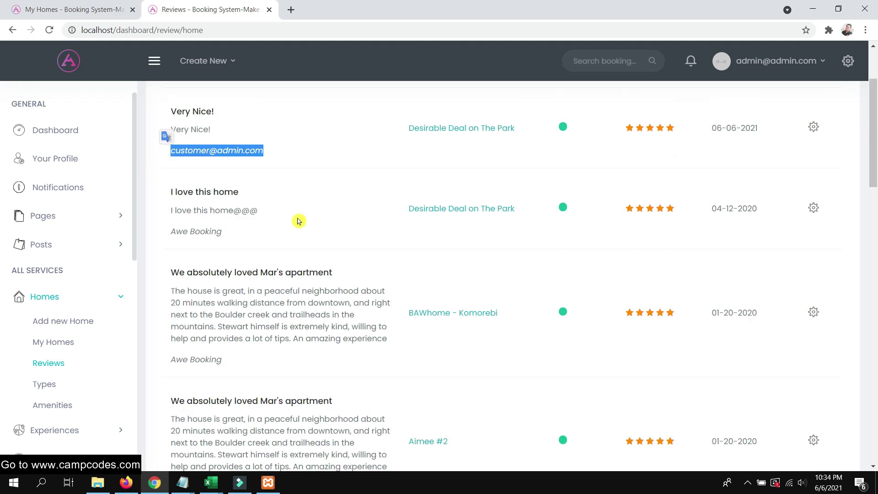
Open Desirable Deal on The Park in a new tab, then return to the reviews list
{"action": "right_click", "coordinate": [438, 184]}
{"action": "left_click", "coordinate": [452, 194]}
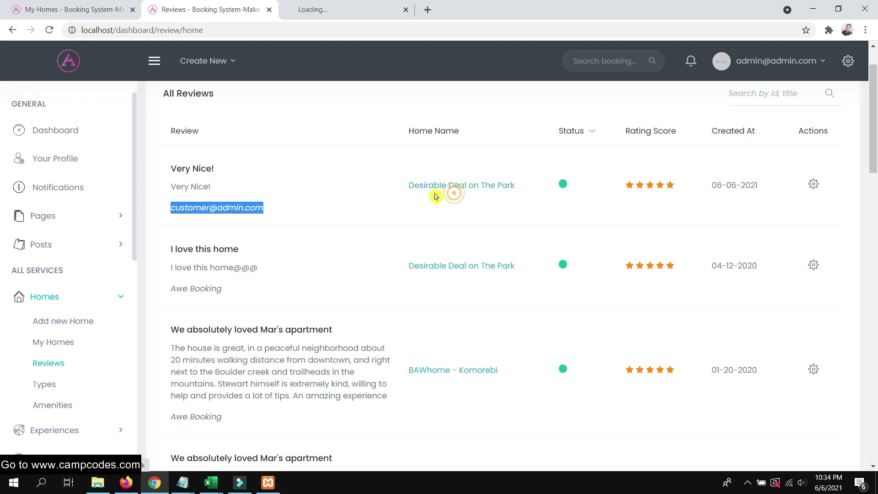
{"action": "scroll", "coordinate": [389, 195], "scroll_direction": "up", "scroll_amount": 1}
{"action": "left_click", "coordinate": [339, 12]}
{"action": "left_click", "coordinate": [229, 8]}
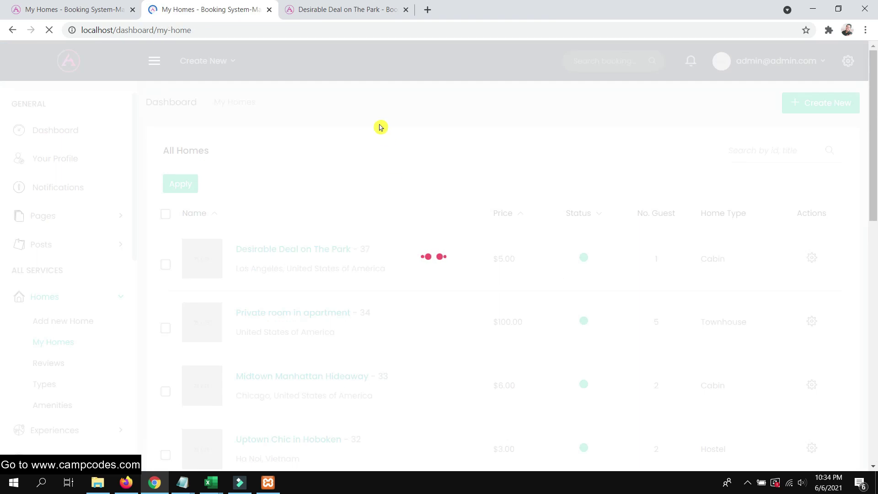
Page through all four photos of Desirable Deal on The Park in its gallery, then close it
{"action": "left_click", "coordinate": [344, 10]}
{"action": "scroll", "coordinate": [390, 282], "scroll_direction": "down", "scroll_amount": 5}
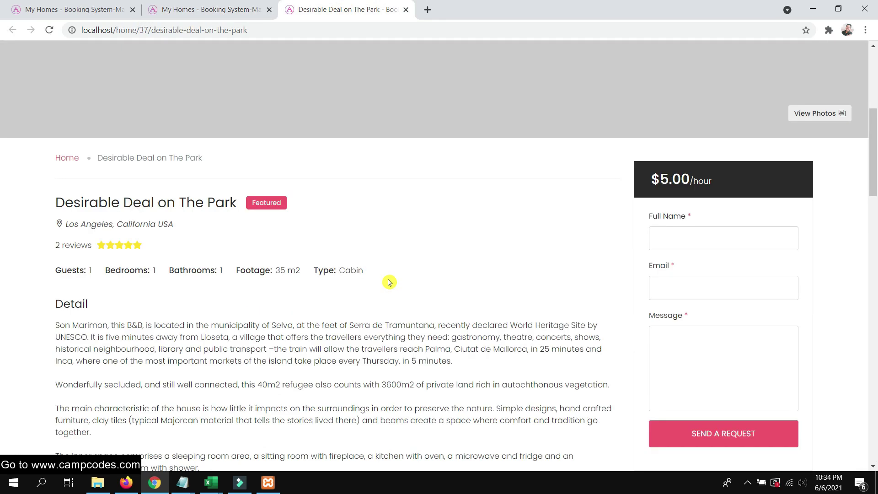
{"action": "scroll", "coordinate": [389, 282], "scroll_direction": "down", "scroll_amount": 7}
{"action": "scroll", "coordinate": [388, 284], "scroll_direction": "up", "scroll_amount": 12}
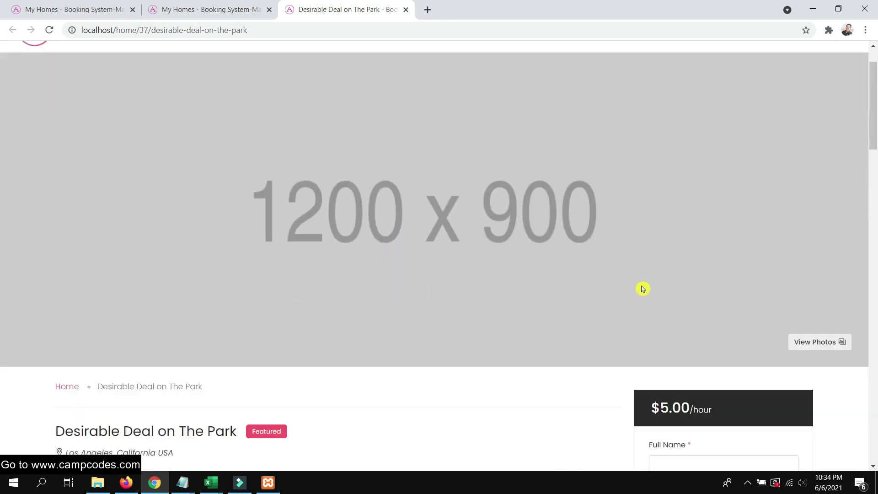
{"action": "left_click", "coordinate": [818, 343]}
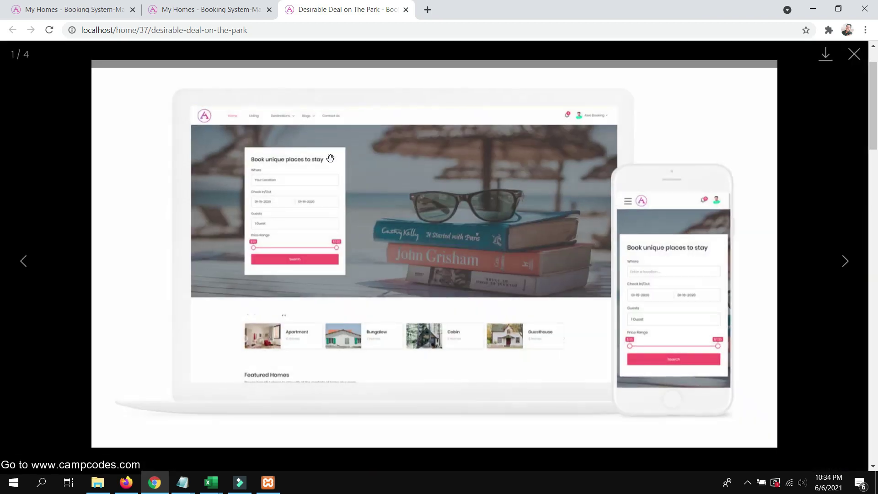
{"action": "left_click", "coordinate": [846, 259]}
{"action": "left_click", "coordinate": [848, 260]}
{"action": "left_click", "coordinate": [845, 261]}
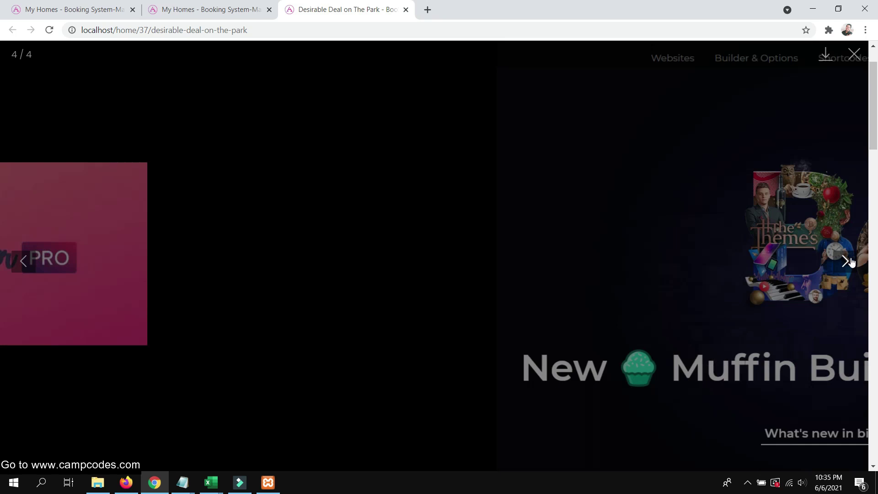
{"action": "left_click", "coordinate": [846, 261]}
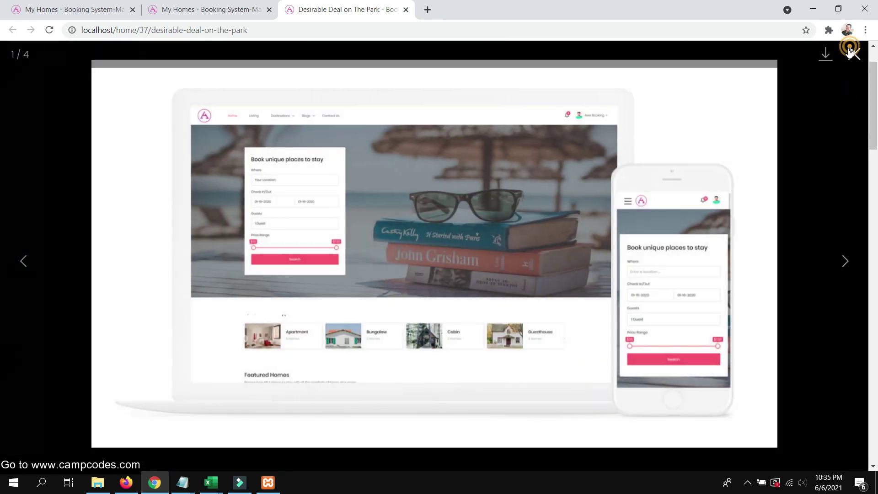
{"action": "left_click", "coordinate": [853, 53]}
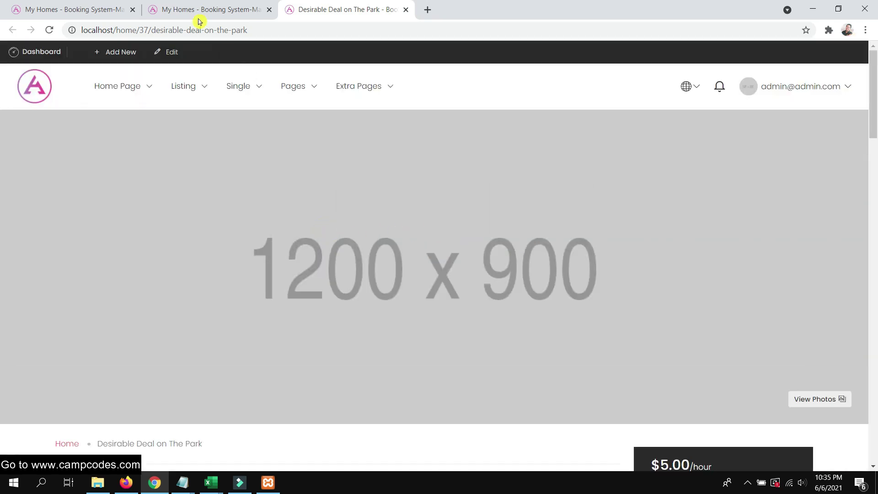
Close the extra listing tab, leaving the admin's My Homes list
{"action": "left_click", "coordinate": [199, 10]}
{"action": "scroll", "coordinate": [373, 200], "scroll_direction": "down", "scroll_amount": 1}
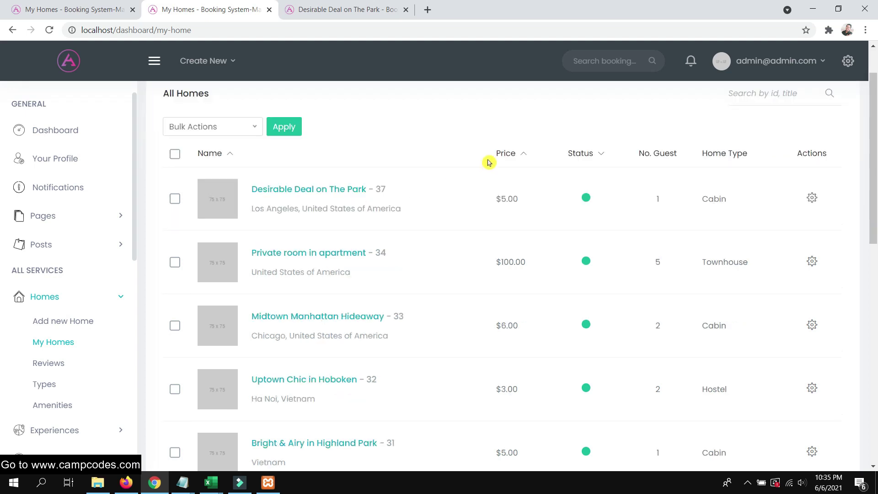
{"action": "left_click", "coordinate": [329, 8]}
{"action": "left_click", "coordinate": [406, 9]}
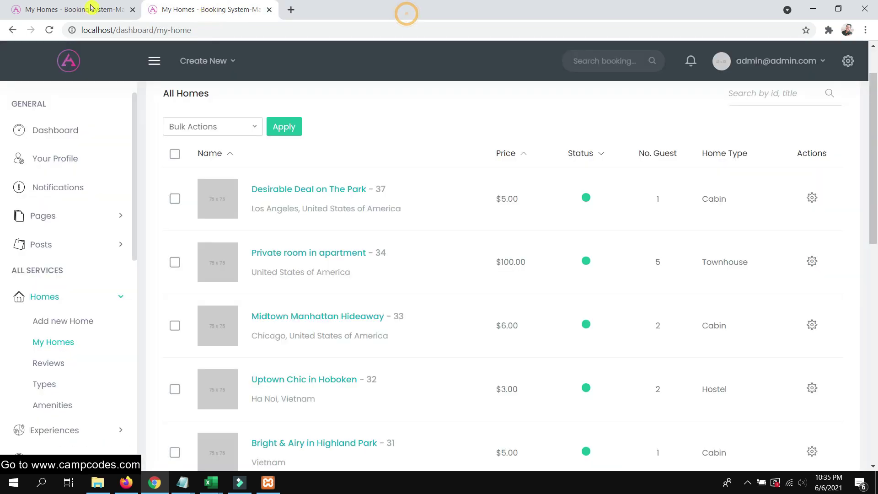
{"action": "left_click", "coordinate": [80, 10]}
{"action": "left_click", "coordinate": [127, 482]}
Fill the booking form with the customer's full name, e-mail and the message 'hello, i want to check in this house'
{"action": "scroll", "coordinate": [277, 238], "scroll_direction": "up", "scroll_amount": 10}
{"action": "scroll", "coordinate": [277, 238], "scroll_direction": "up", "scroll_amount": 10}
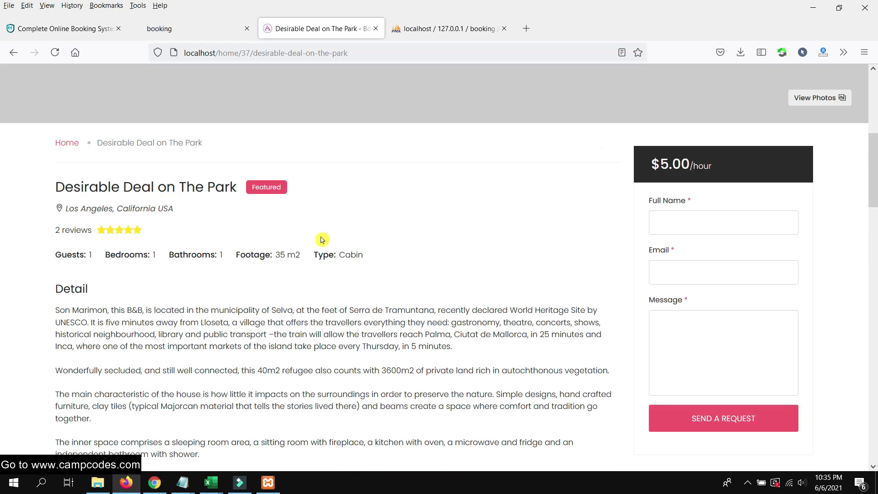
{"action": "scroll", "coordinate": [337, 229], "scroll_direction": "down", "scroll_amount": 5}
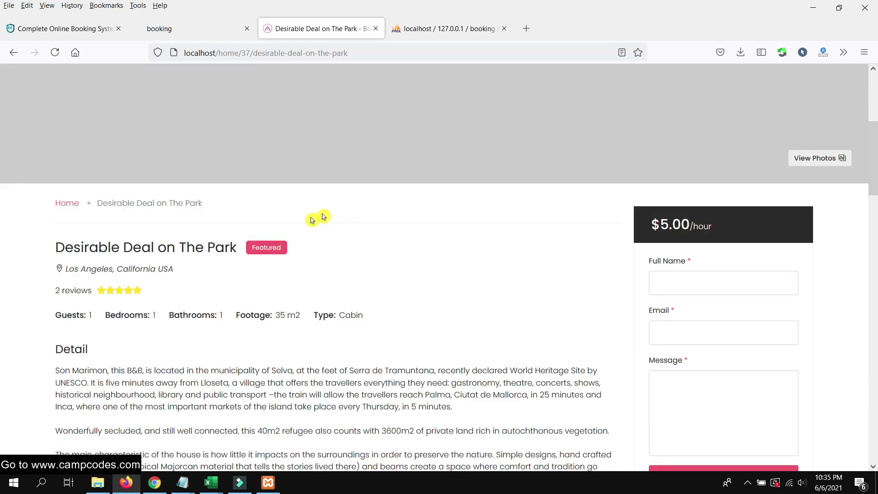
{"action": "scroll", "coordinate": [550, 237], "scroll_direction": "down", "scroll_amount": 6}
{"action": "scroll", "coordinate": [546, 237], "scroll_direction": "up", "scroll_amount": 4}
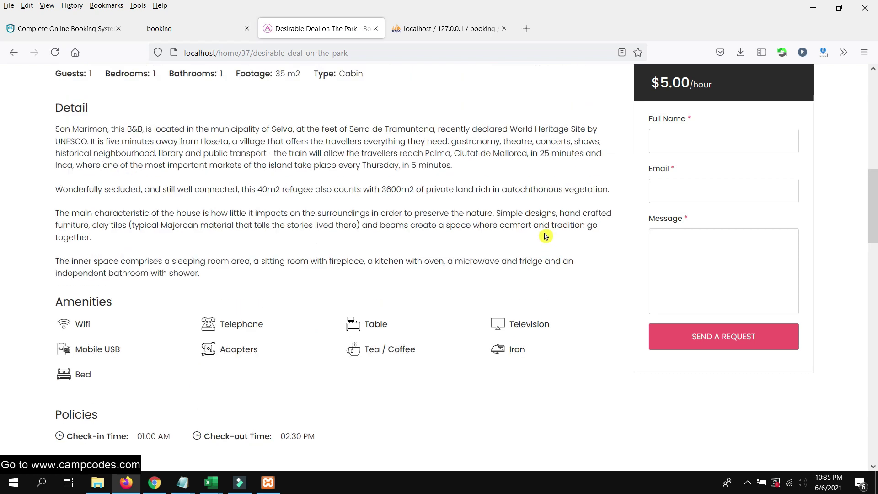
{"action": "left_click", "coordinate": [664, 162]}
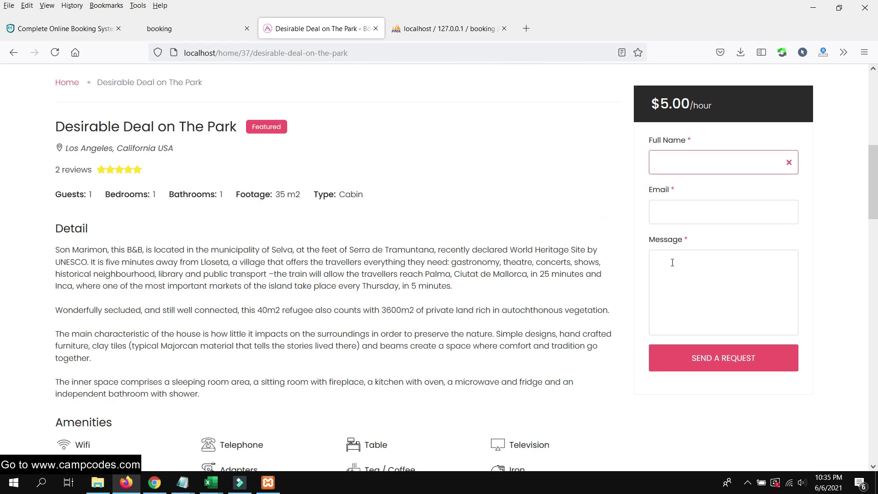
{"action": "scroll", "coordinate": [672, 262], "scroll_direction": "down", "scroll_amount": 5}
{"action": "scroll", "coordinate": [588, 269], "scroll_direction": "up", "scroll_amount": 4}
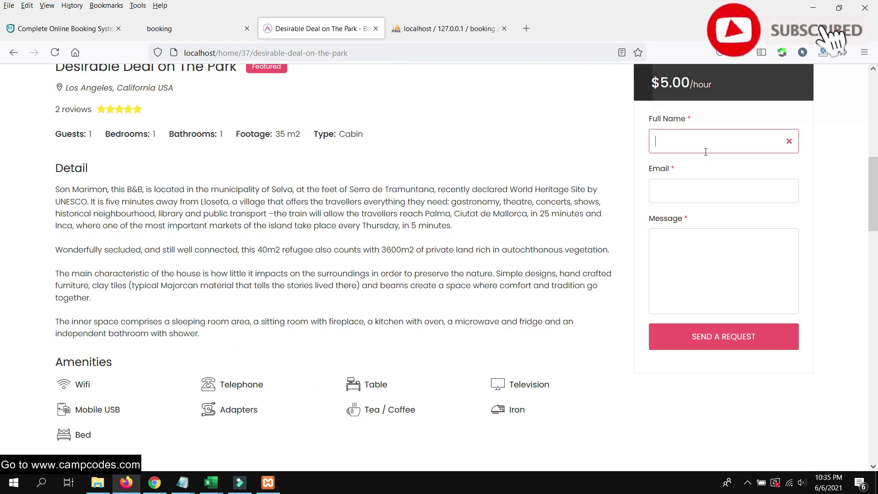
{"action": "type", "text": "Campc"}
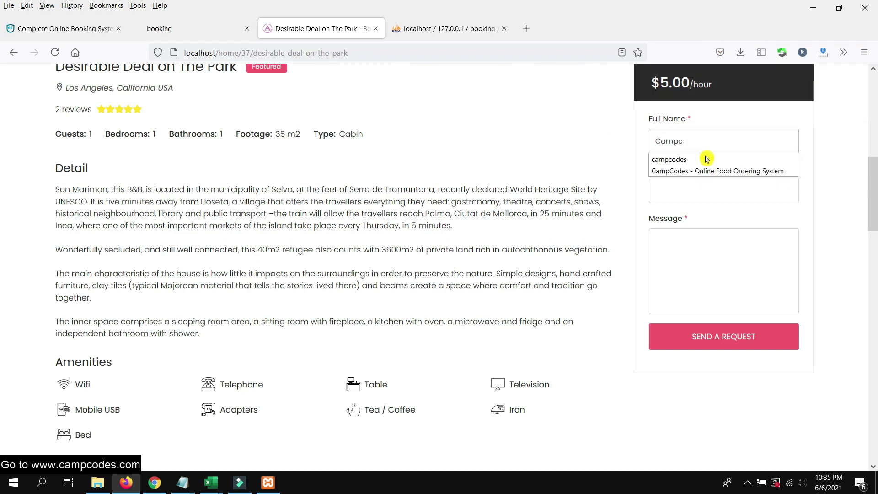
{"action": "left_click", "coordinate": [707, 159]}
{"action": "left_click", "coordinate": [700, 184]}
{"action": "type", "text": "admin"}
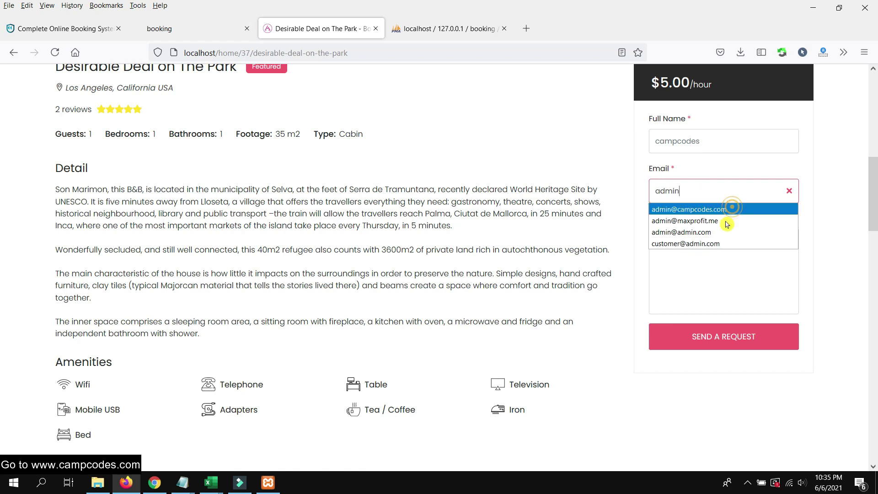
{"action": "left_click", "coordinate": [722, 209]}
{"action": "left_click", "coordinate": [691, 267]}
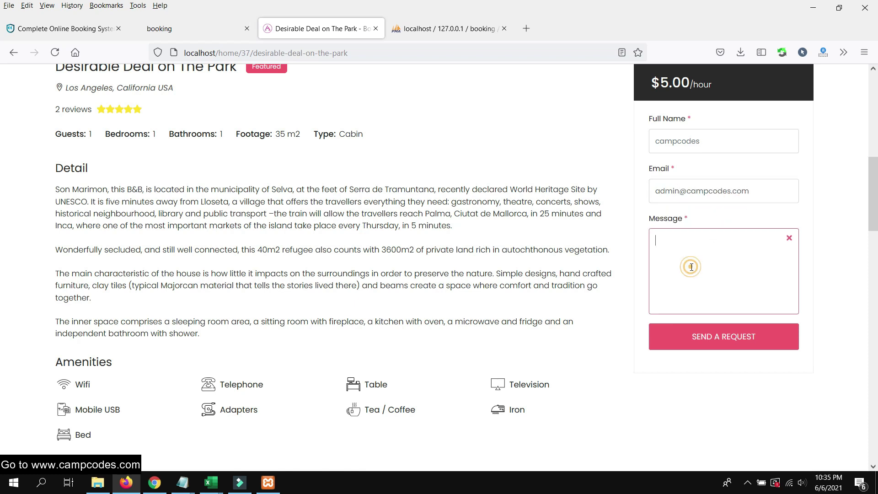
{"action": "type", "text": "h"}
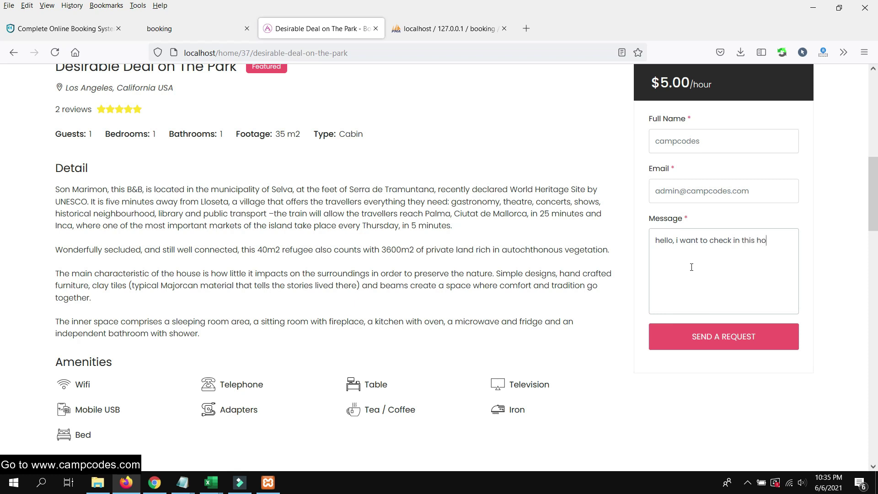
Send the booking request and check the Sent! confirmation
{"action": "left_click", "coordinate": [682, 339]}
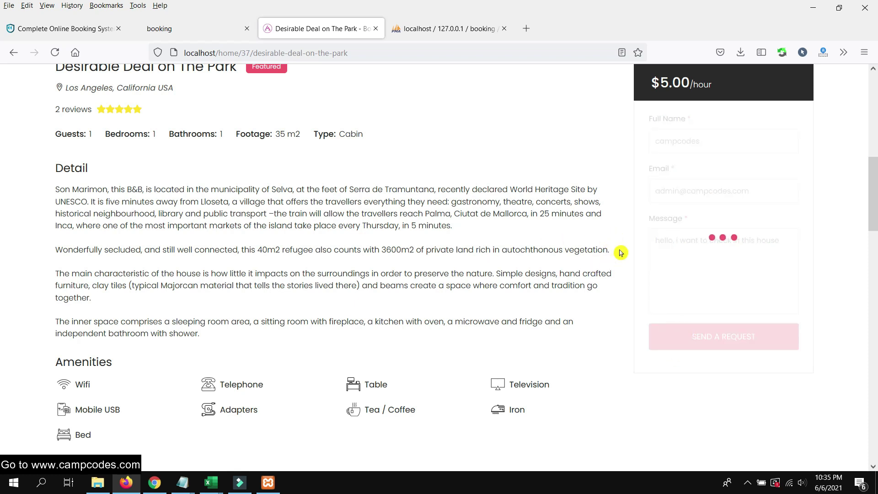
{"action": "scroll", "coordinate": [599, 259], "scroll_direction": "up", "scroll_amount": 10}
{"action": "scroll", "coordinate": [609, 254], "scroll_direction": "down", "scroll_amount": 6}
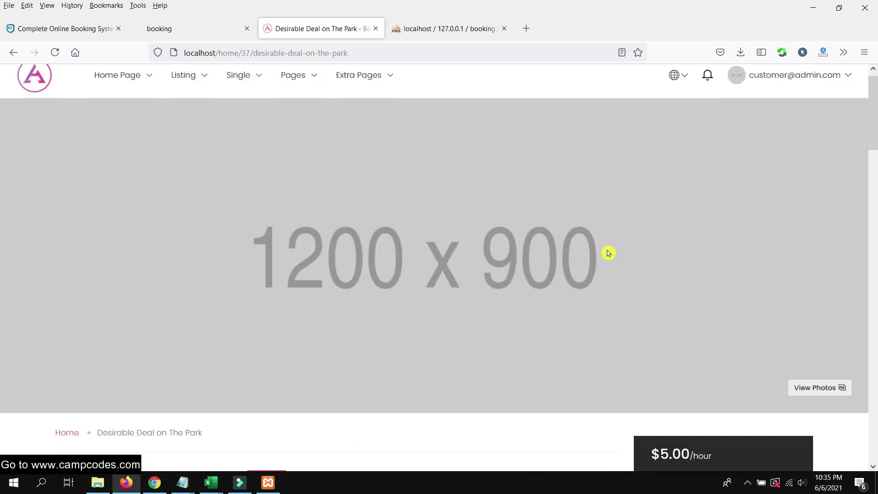
{"action": "scroll", "coordinate": [607, 253], "scroll_direction": "down", "scroll_amount": 1}
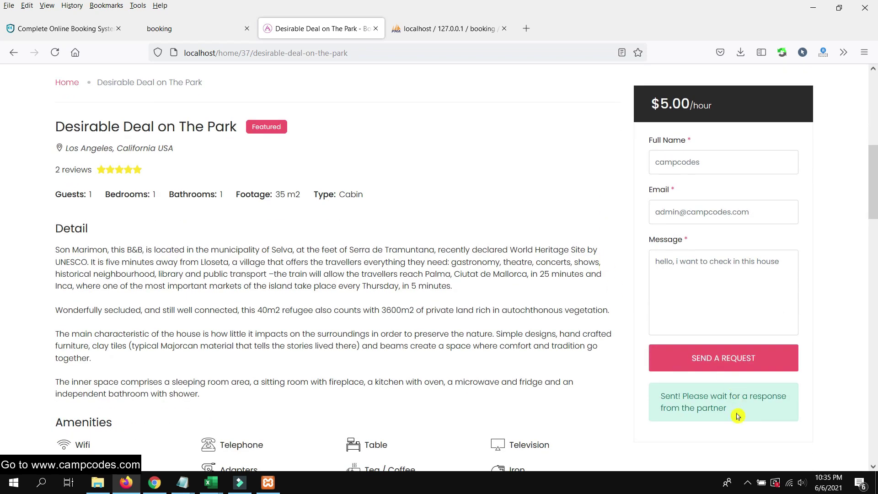
{"action": "left_click_drag", "start_coordinate": [737, 416], "coordinate": [669, 398]}
{"action": "left_click", "coordinate": [465, 402]}
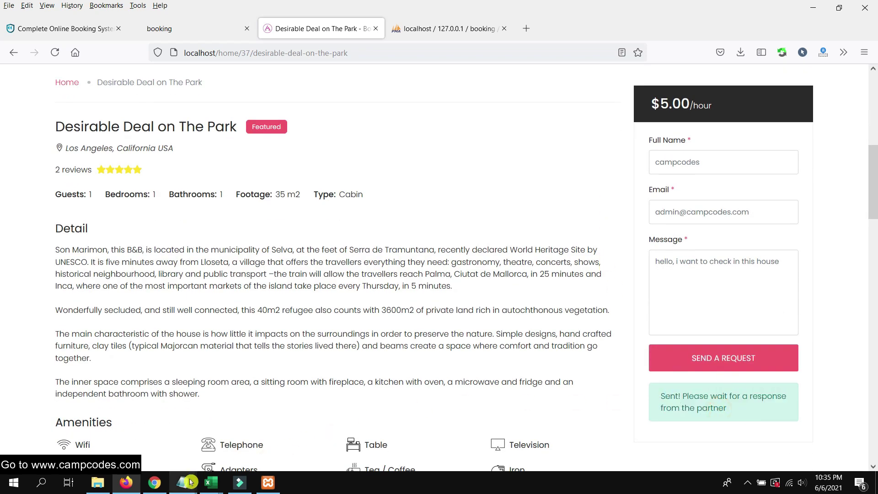
{"action": "left_click", "coordinate": [154, 483]}
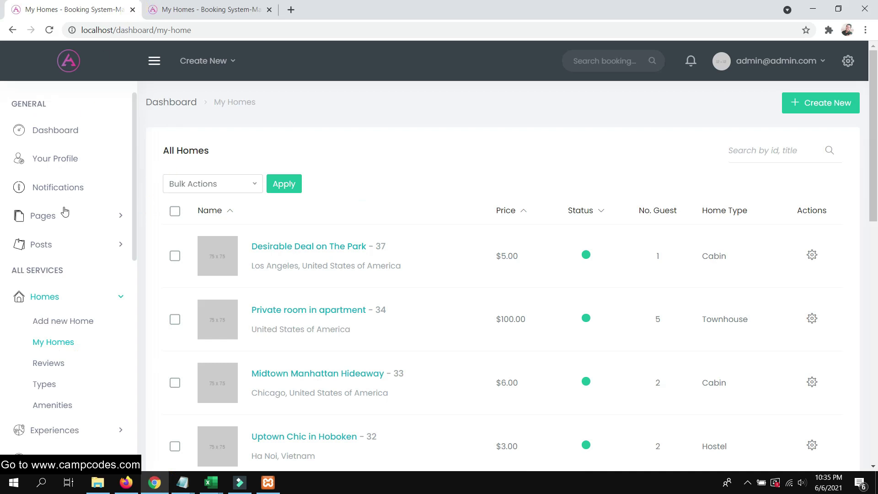
Open the admin's Reservations list and scroll through all reservations
{"action": "scroll", "coordinate": [71, 231], "scroll_direction": "down", "scroll_amount": 1}
{"action": "scroll", "coordinate": [65, 373], "scroll_direction": "down", "scroll_amount": 3}
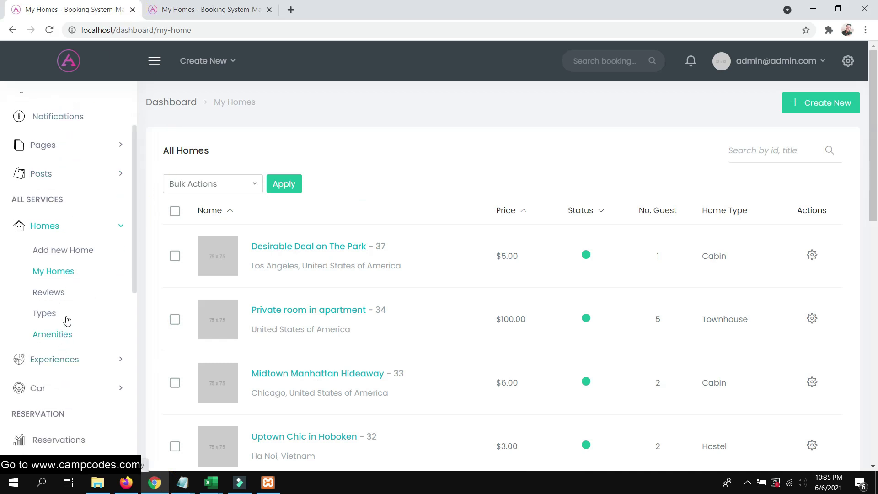
{"action": "left_click", "coordinate": [52, 344]}
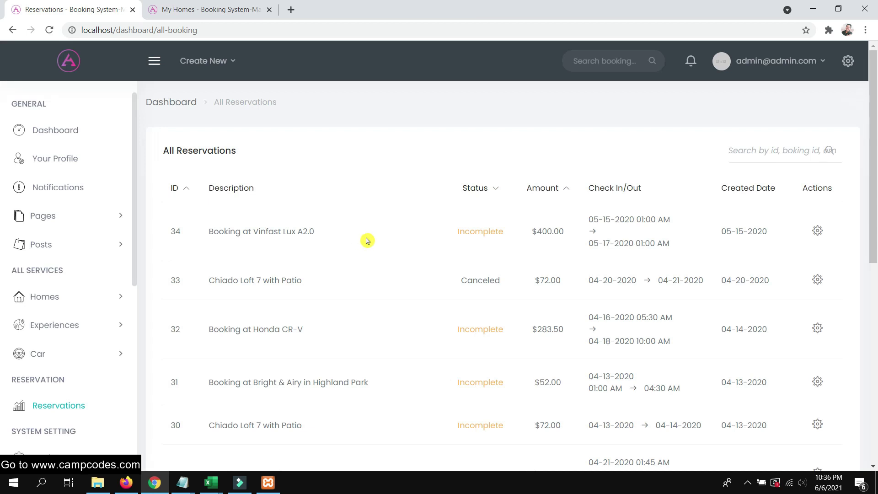
{"action": "scroll", "coordinate": [367, 241], "scroll_direction": "down", "scroll_amount": 9}
{"action": "scroll", "coordinate": [86, 323], "scroll_direction": "down", "scroll_amount": 2}
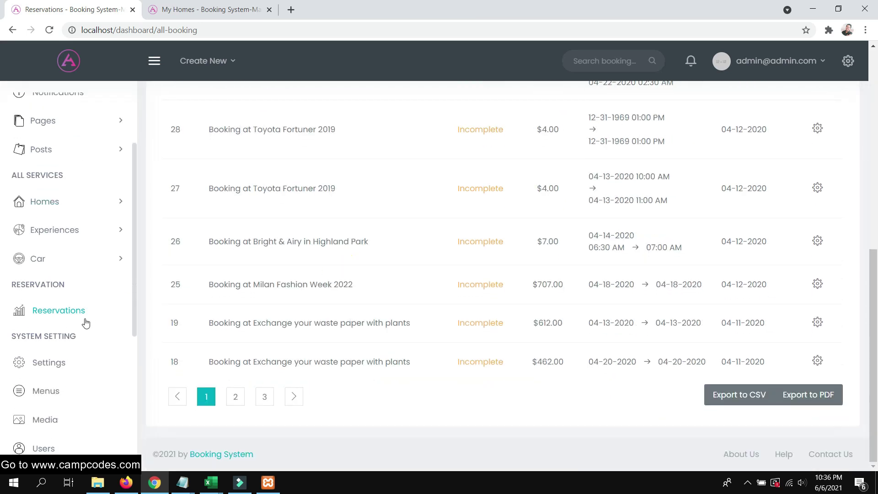
{"action": "scroll", "coordinate": [67, 341], "scroll_direction": "down", "scroll_amount": 5}
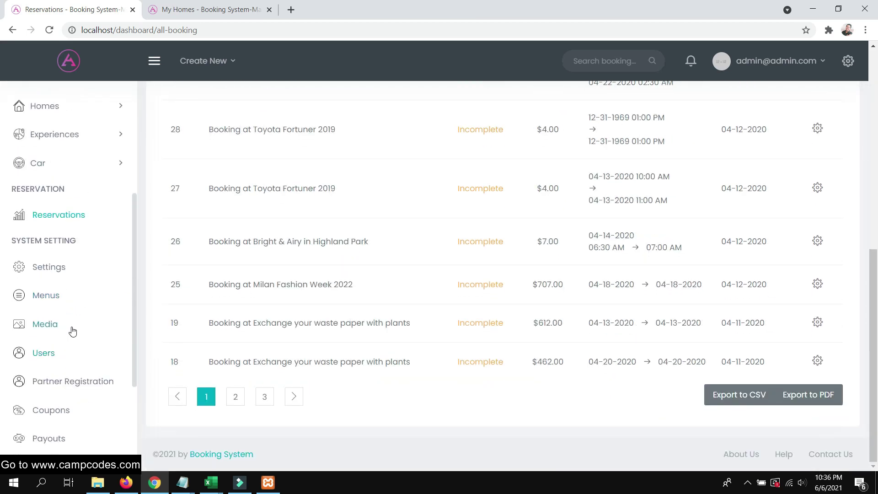
{"action": "scroll", "coordinate": [73, 324], "scroll_direction": "up", "scroll_amount": 5}
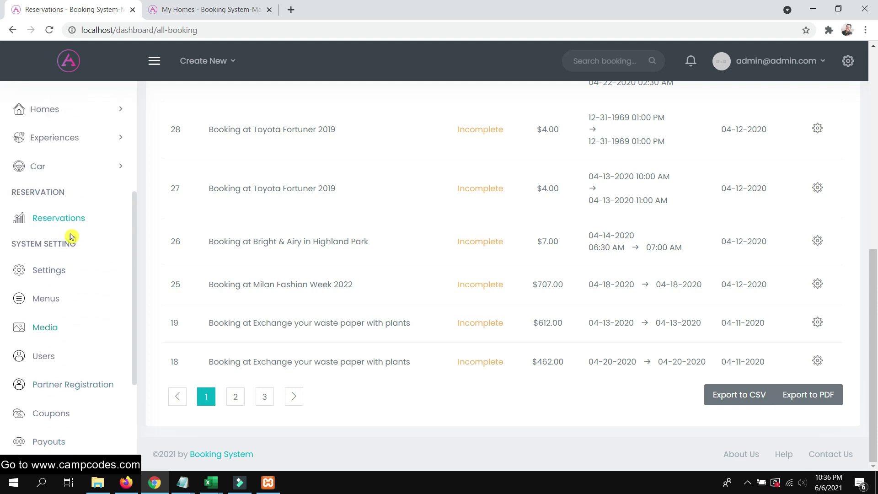
{"action": "scroll", "coordinate": [66, 209], "scroll_direction": "up", "scroll_amount": 1}
Check the home Types list under Homes, then return to My Homes
{"action": "left_click", "coordinate": [84, 205]}
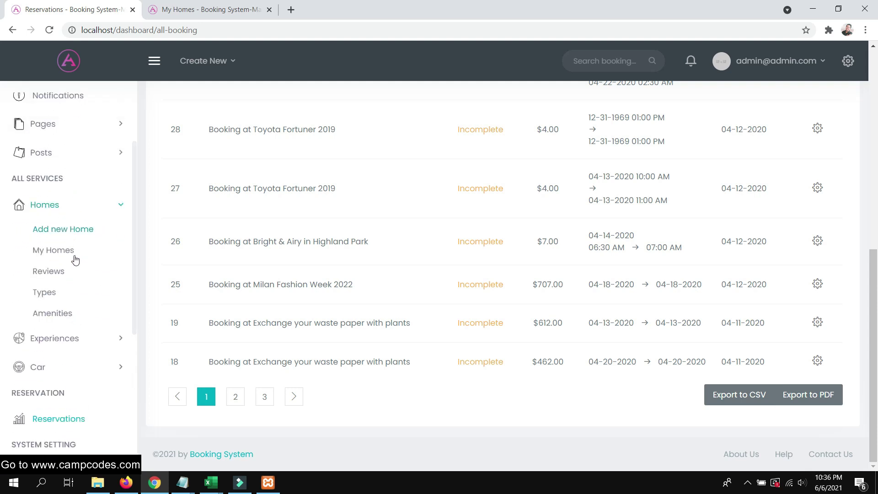
{"action": "left_click", "coordinate": [51, 296]}
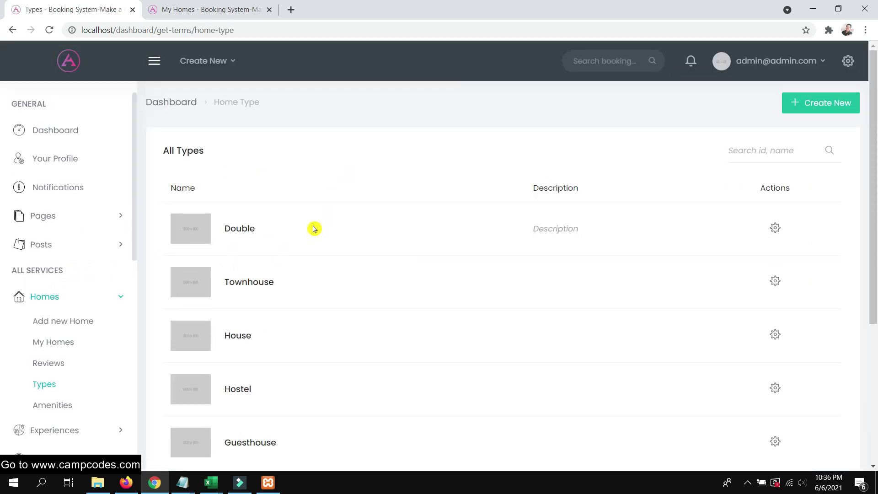
{"action": "scroll", "coordinate": [314, 229], "scroll_direction": "down", "scroll_amount": 5}
{"action": "scroll", "coordinate": [310, 233], "scroll_direction": "up", "scroll_amount": 1}
{"action": "scroll", "coordinate": [284, 234], "scroll_direction": "down", "scroll_amount": 1}
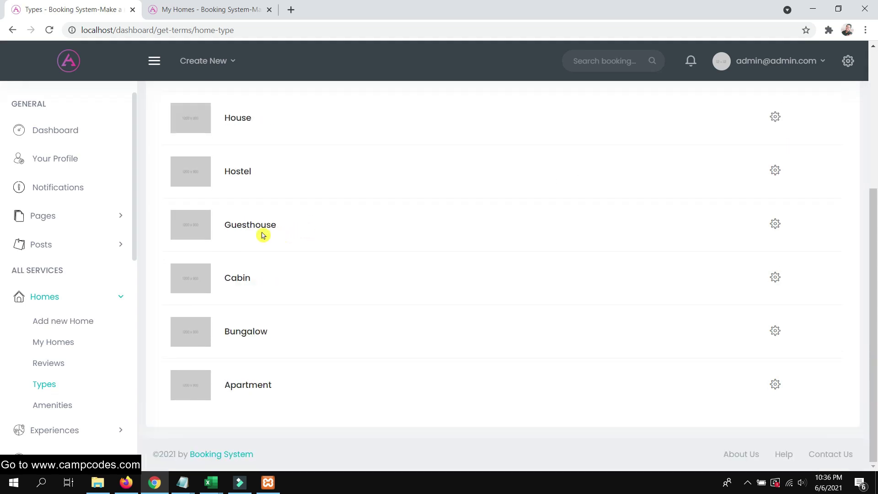
{"action": "left_click", "coordinate": [53, 340]}
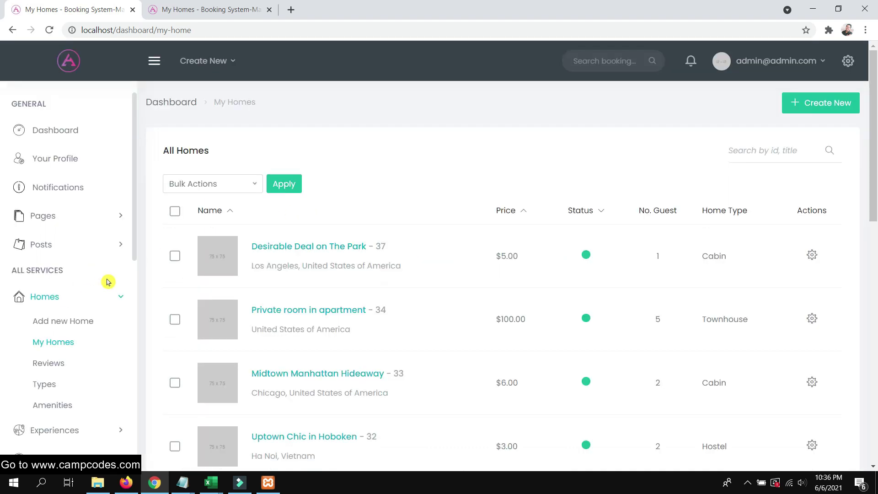
{"action": "scroll", "coordinate": [53, 318], "scroll_direction": "down", "scroll_amount": 2}
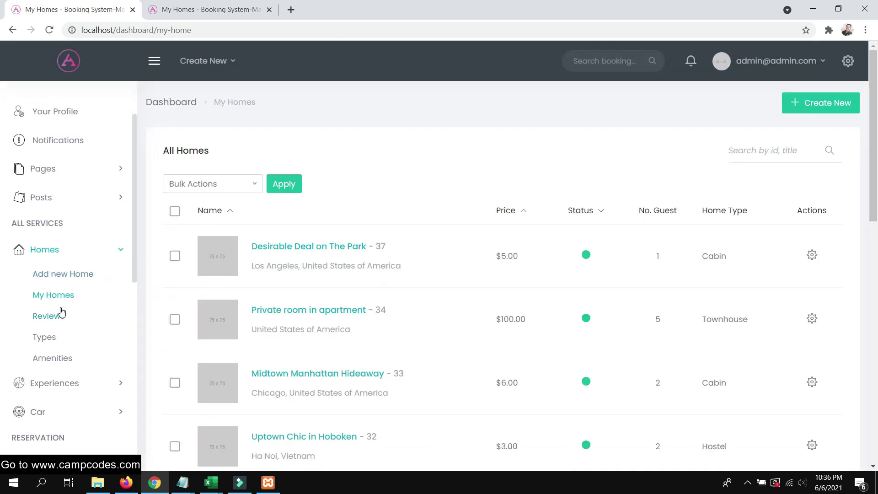
{"action": "left_click", "coordinate": [126, 482]}
Scroll the home search results and open the Desirable Deal on The Park listing
{"action": "scroll", "coordinate": [267, 221], "scroll_direction": "up", "scroll_amount": 10}
{"action": "scroll", "coordinate": [290, 233], "scroll_direction": "down", "scroll_amount": 8}
{"action": "scroll", "coordinate": [310, 232], "scroll_direction": "down", "scroll_amount": 10}
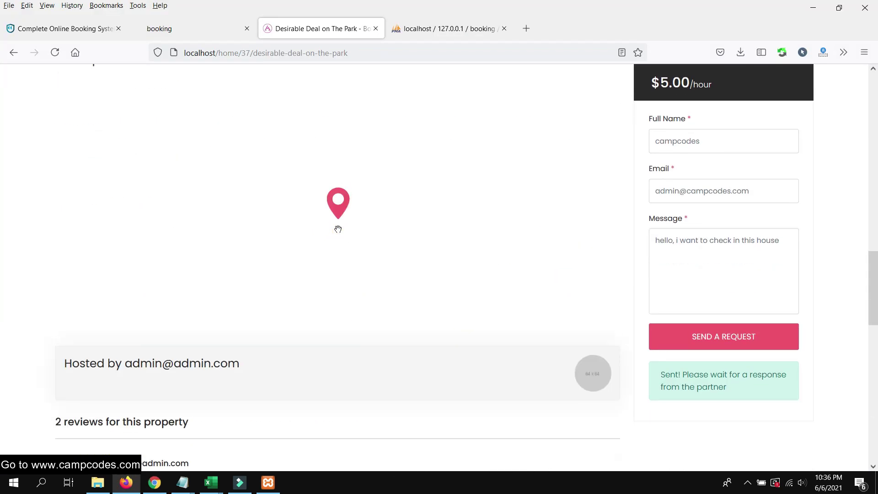
{"action": "scroll", "coordinate": [310, 235], "scroll_direction": "down", "scroll_amount": 4}
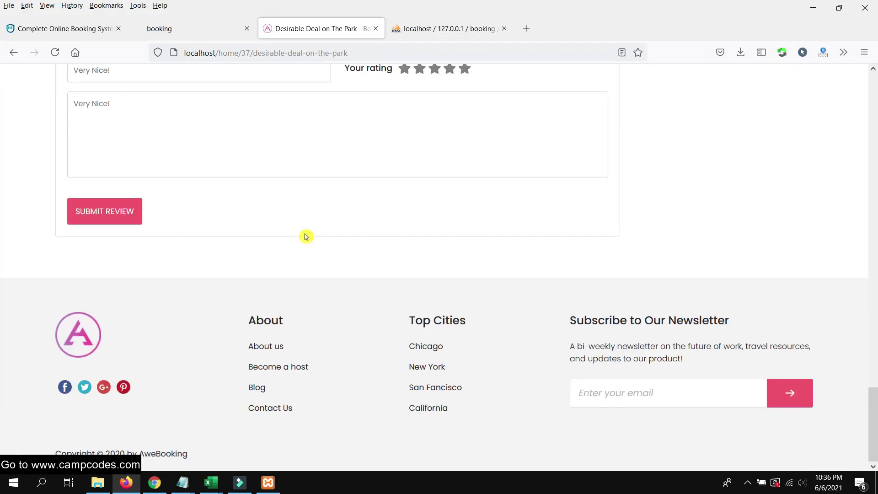
{"action": "scroll", "coordinate": [308, 228], "scroll_direction": "up", "scroll_amount": 14}
{"action": "scroll", "coordinate": [307, 215], "scroll_direction": "up", "scroll_amount": 5}
{"action": "mouse_move", "coordinate": [187, 86]}
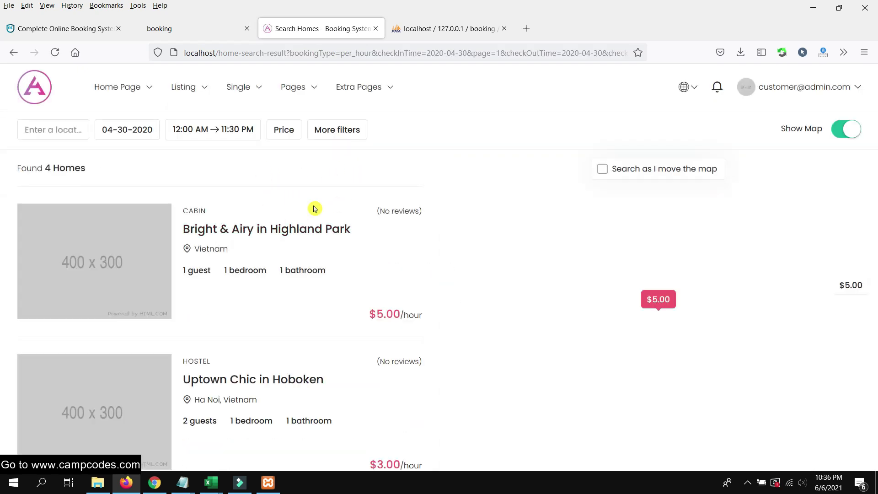
{"action": "scroll", "coordinate": [315, 204], "scroll_direction": "down", "scroll_amount": 2}
{"action": "scroll", "coordinate": [315, 206], "scroll_direction": "down", "scroll_amount": 2}
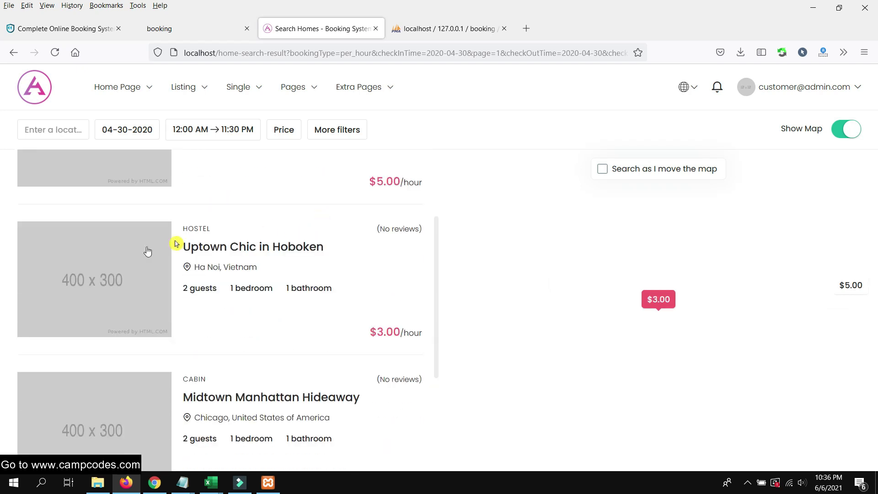
{"action": "scroll", "coordinate": [147, 251], "scroll_direction": "down", "scroll_amount": 4}
{"action": "mouse_move", "coordinate": [57, 369]}
{"action": "left_click", "coordinate": [242, 365]}
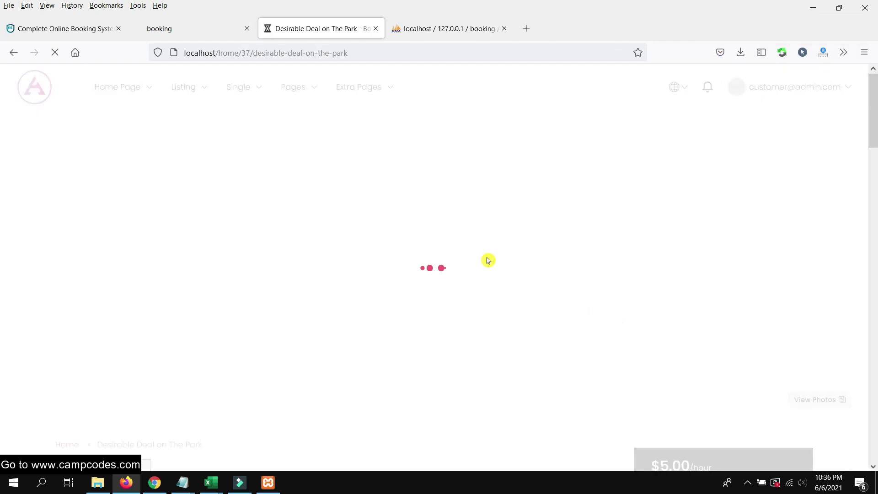
Scroll through the Desirable Deal listing, then return to the home search results
{"action": "scroll", "coordinate": [459, 242], "scroll_direction": "down", "scroll_amount": 6}
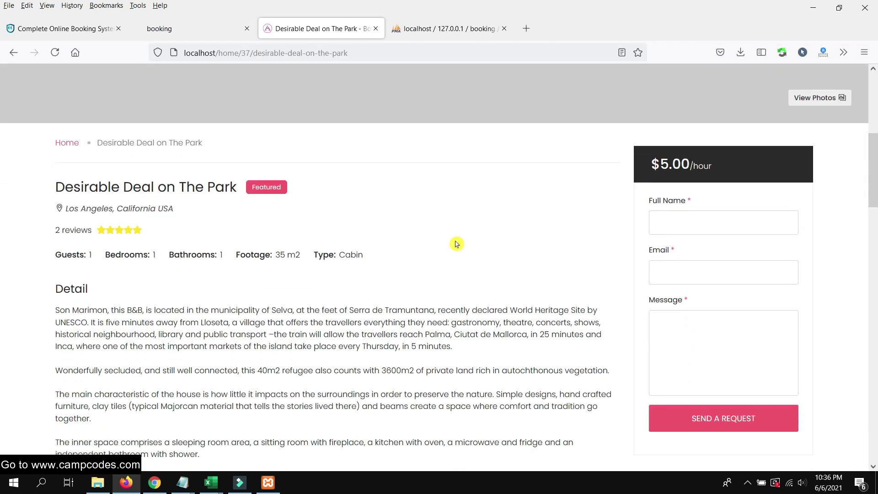
{"action": "scroll", "coordinate": [456, 244], "scroll_direction": "down", "scroll_amount": 15}
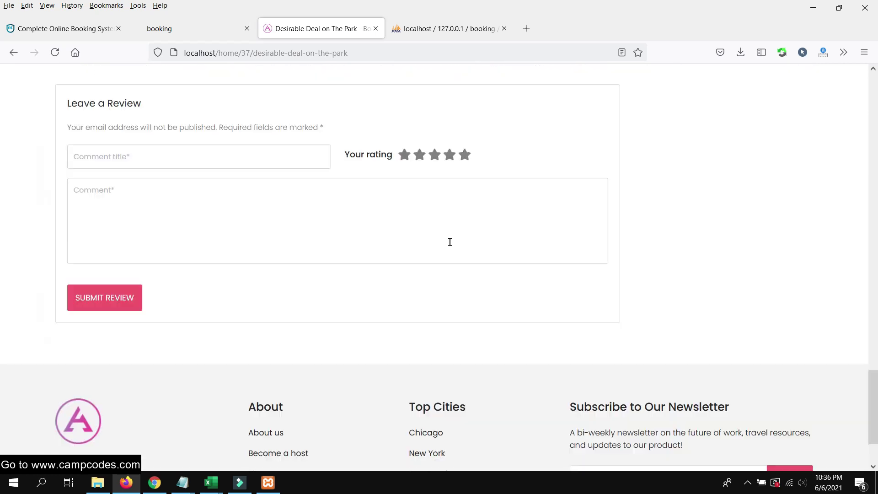
{"action": "scroll", "coordinate": [450, 242], "scroll_direction": "up", "scroll_amount": 20}
{"action": "scroll", "coordinate": [448, 243], "scroll_direction": "down", "scroll_amount": 4}
{"action": "scroll", "coordinate": [274, 260], "scroll_direction": "up", "scroll_amount": 5}
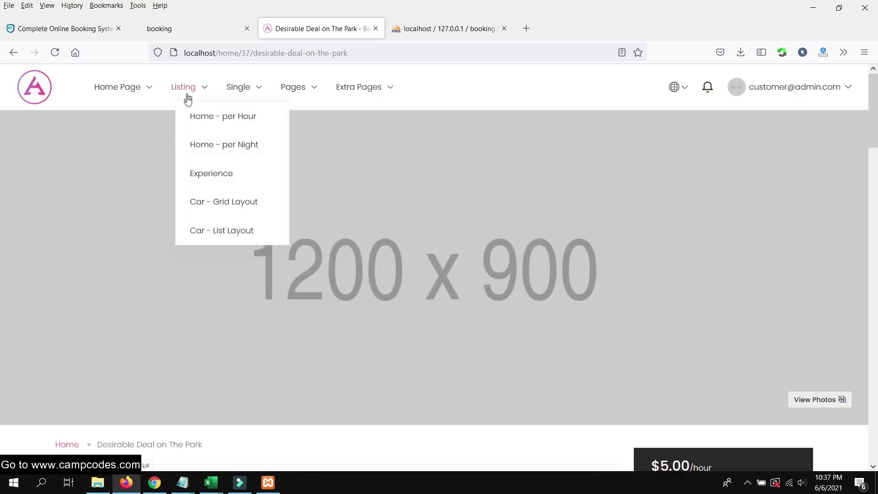
{"action": "scroll", "coordinate": [476, 208], "scroll_direction": "down", "scroll_amount": 14}
{"action": "scroll", "coordinate": [458, 206], "scroll_direction": "up", "scroll_amount": 8}
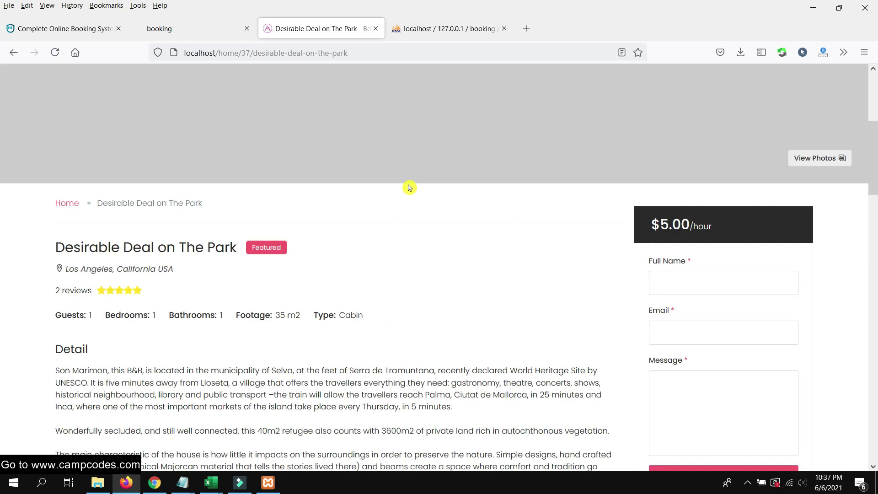
{"action": "scroll", "coordinate": [409, 188], "scroll_direction": "down", "scroll_amount": 4}
{"action": "left_click", "coordinate": [13, 59]}
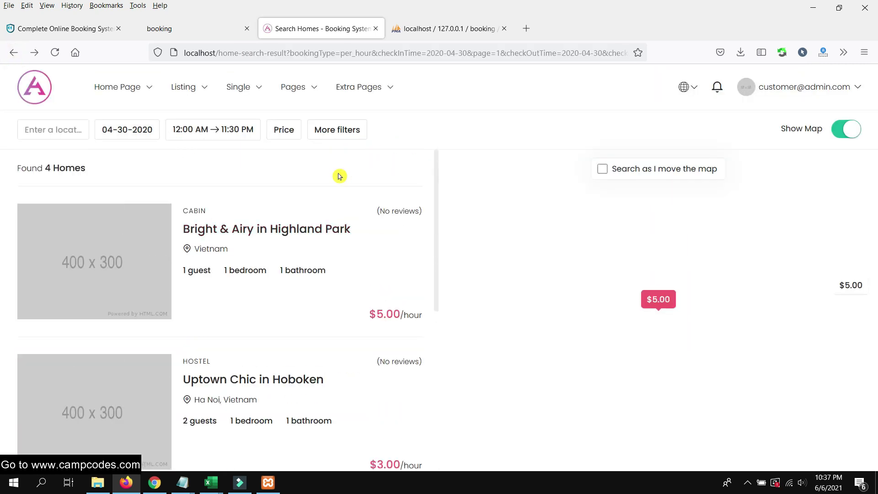
Cycle the Desirable Deal photo carousel three times and reopen that listing
{"action": "scroll", "coordinate": [304, 260], "scroll_direction": "down", "scroll_amount": 7}
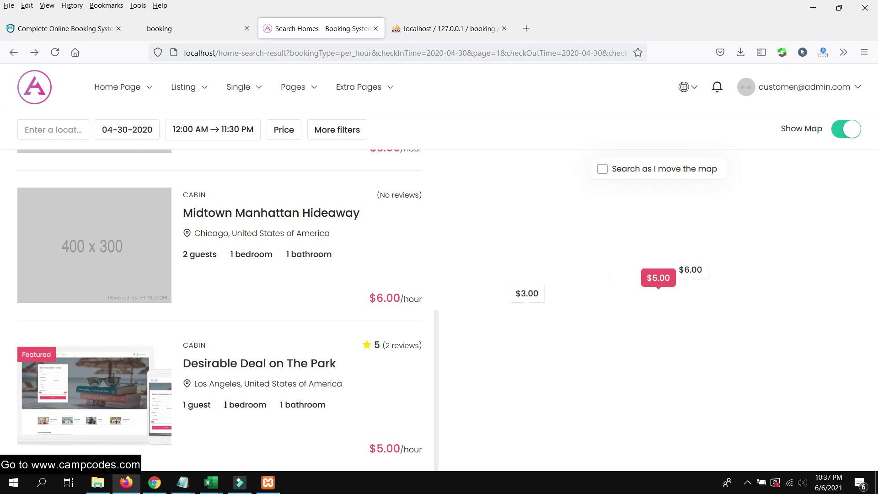
{"action": "left_click", "coordinate": [164, 395]}
{"action": "left_click", "coordinate": [164, 396]}
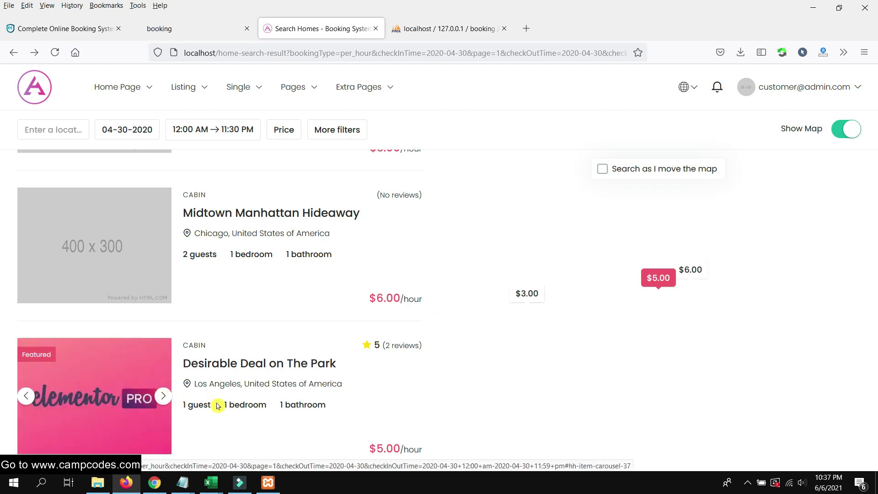
{"action": "left_click", "coordinate": [164, 396]}
{"action": "left_click", "coordinate": [228, 369]}
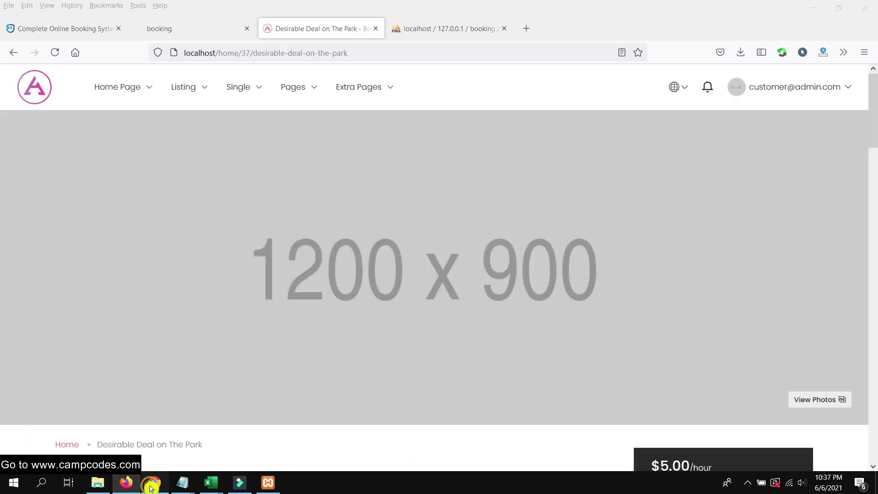
Bring the admin dashboard forward, view the Experiences types list, and expand the Car menu
{"action": "left_click", "coordinate": [154, 483]}
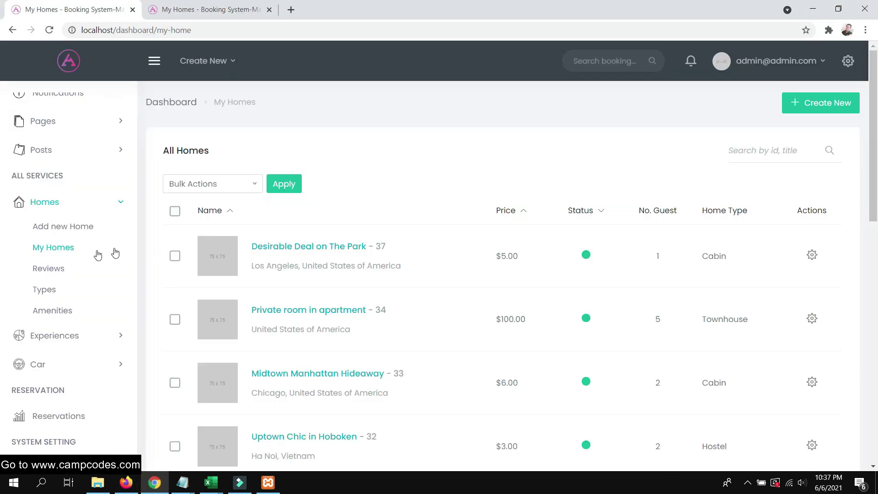
{"action": "scroll", "coordinate": [63, 289], "scroll_direction": "down", "scroll_amount": 1}
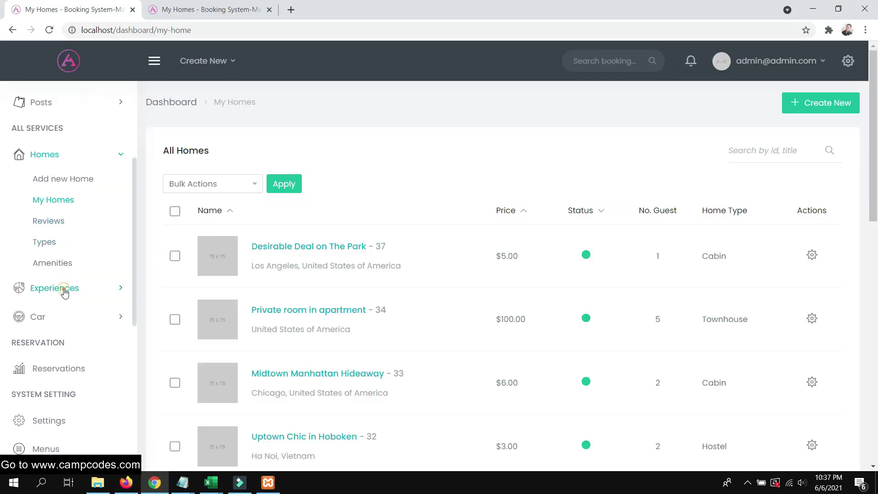
{"action": "left_click", "coordinate": [64, 290]}
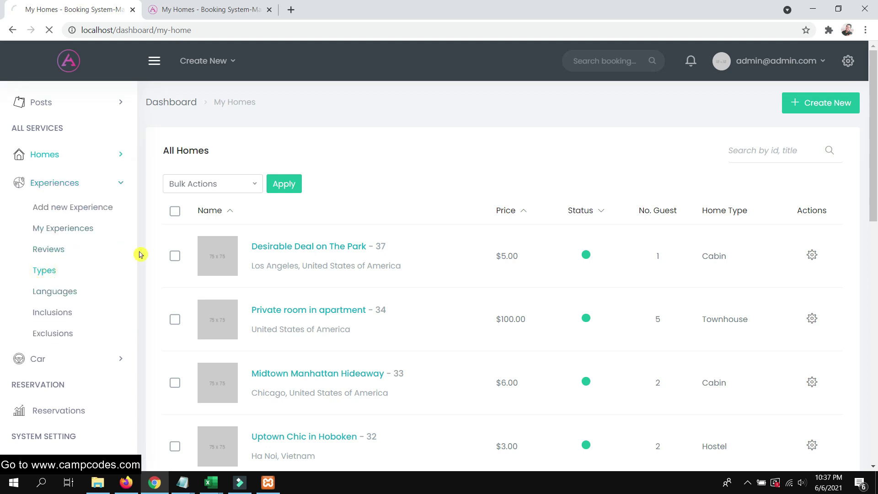
{"action": "left_click", "coordinate": [72, 232]}
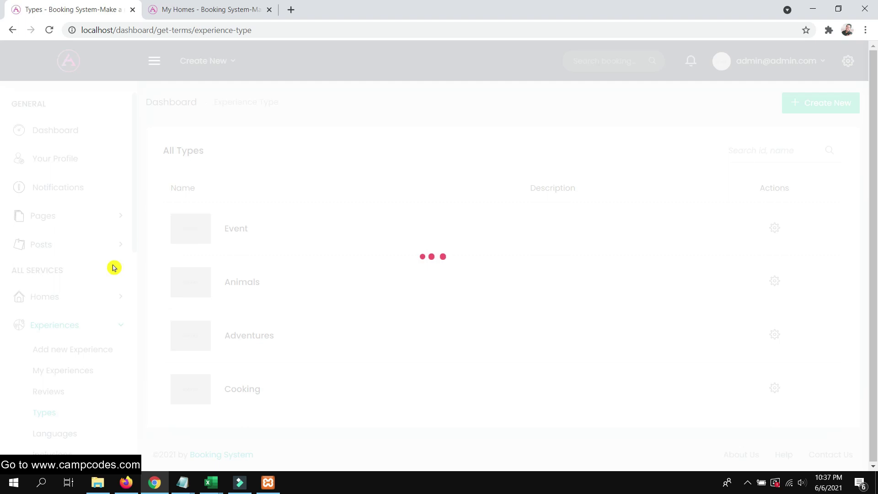
{"action": "scroll", "coordinate": [83, 281], "scroll_direction": "down", "scroll_amount": 4}
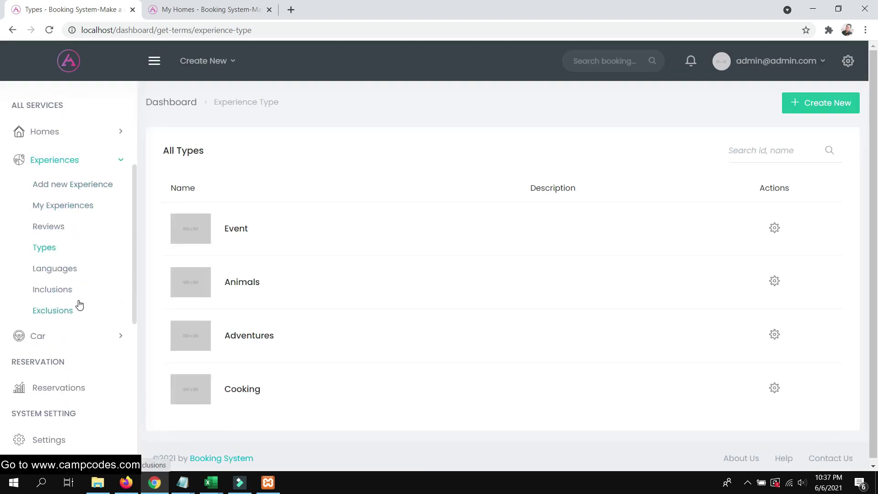
{"action": "scroll", "coordinate": [76, 288], "scroll_direction": "down", "scroll_amount": 2}
{"action": "left_click", "coordinate": [70, 267]}
{"action": "scroll", "coordinate": [91, 228], "scroll_direction": "down", "scroll_amount": 3}
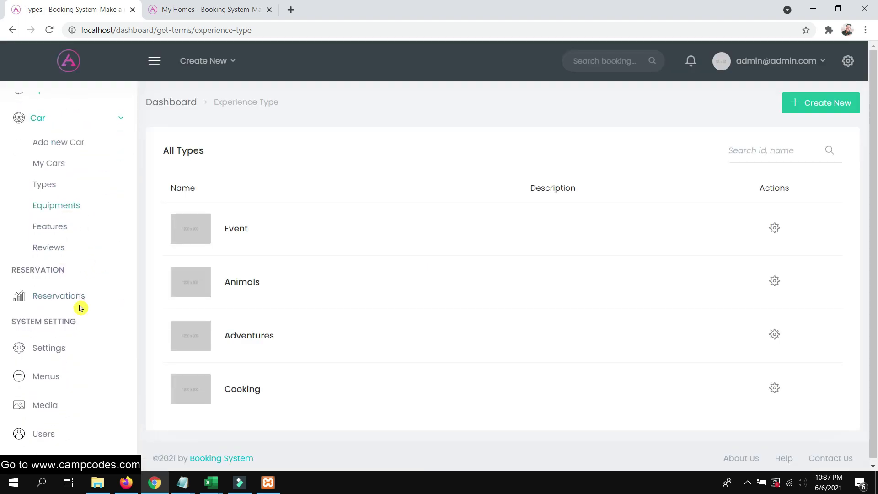
{"action": "scroll", "coordinate": [80, 307], "scroll_direction": "down", "scroll_amount": 1}
Browse the All Reservations table, then expand the Car section to reveal car pages
{"action": "left_click", "coordinate": [67, 260]}
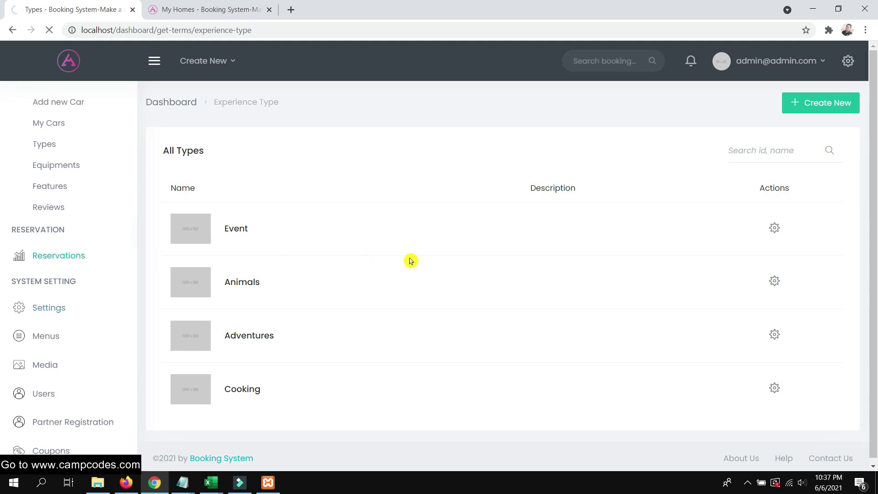
{"action": "scroll", "coordinate": [361, 261], "scroll_direction": "down", "scroll_amount": 3}
{"action": "scroll", "coordinate": [378, 244], "scroll_direction": "up", "scroll_amount": 3}
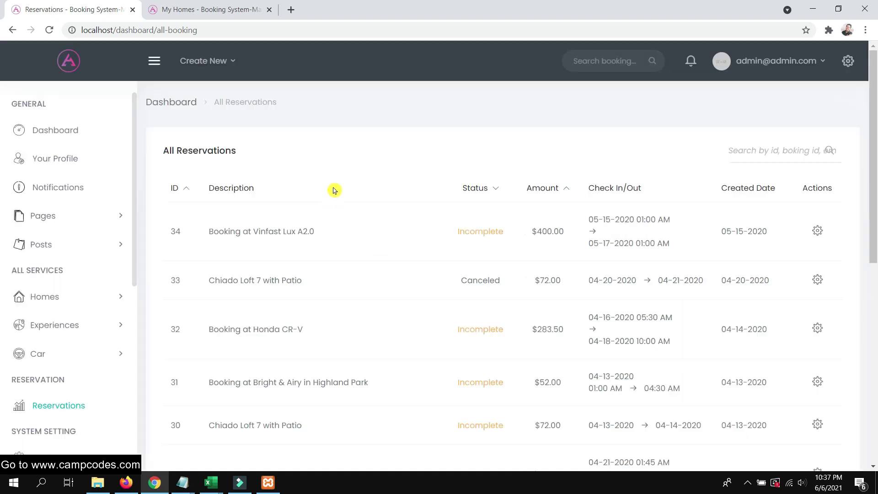
{"action": "scroll", "coordinate": [276, 241], "scroll_direction": "down", "scroll_amount": 5}
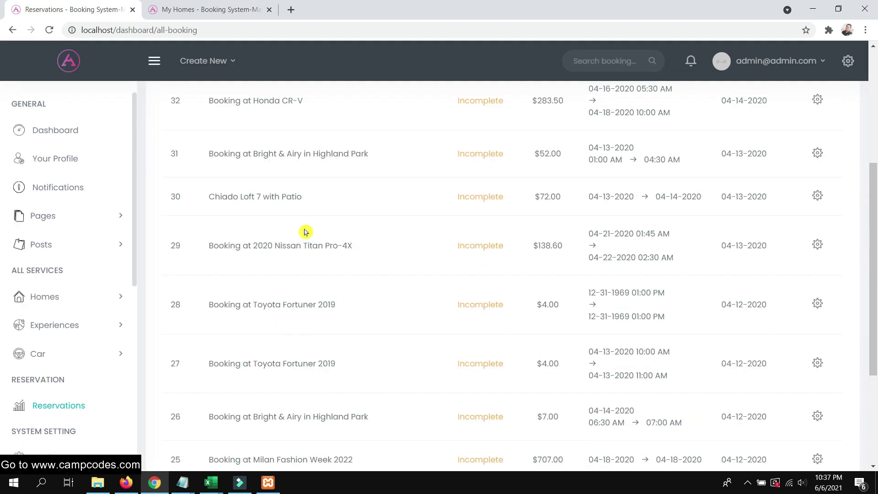
{"action": "scroll", "coordinate": [316, 226], "scroll_direction": "down", "scroll_amount": 4}
{"action": "scroll", "coordinate": [320, 226], "scroll_direction": "up", "scroll_amount": 8}
{"action": "scroll", "coordinate": [325, 244], "scroll_direction": "down", "scroll_amount": 1}
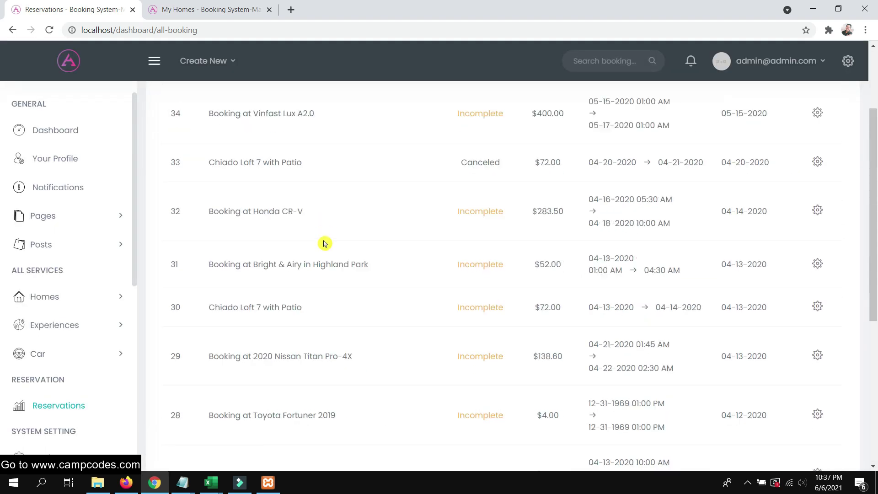
{"action": "scroll", "coordinate": [328, 253], "scroll_direction": "down", "scroll_amount": 3}
{"action": "scroll", "coordinate": [338, 278], "scroll_direction": "up", "scroll_amount": 6}
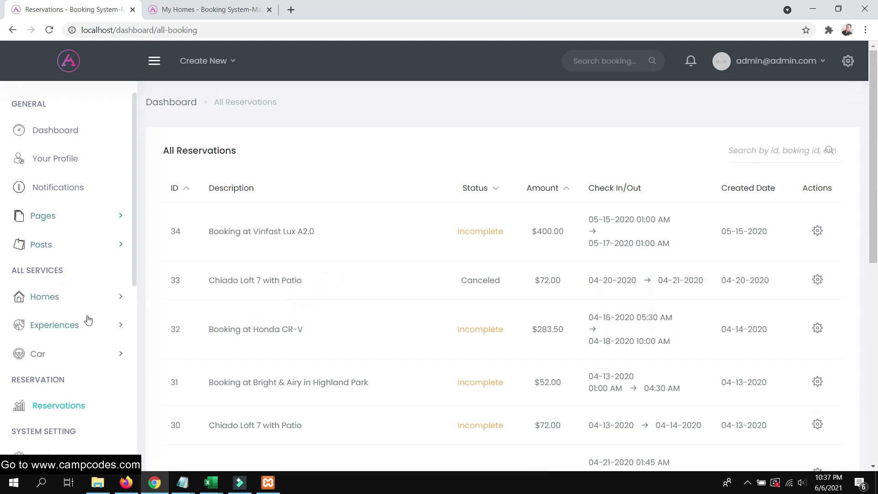
{"action": "scroll", "coordinate": [89, 319], "scroll_direction": "down", "scroll_amount": 1}
{"action": "left_click", "coordinate": [63, 330]}
{"action": "scroll", "coordinate": [61, 361], "scroll_direction": "down", "scroll_amount": 1}
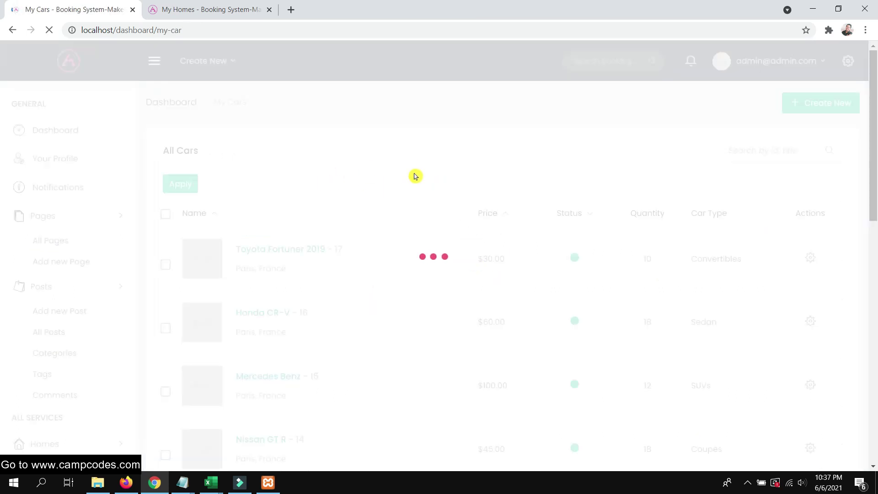
Preview the Toyota Fortuner 2019 listing page, priced $30.00/day
{"action": "scroll", "coordinate": [438, 194], "scroll_direction": "down", "scroll_amount": 2}
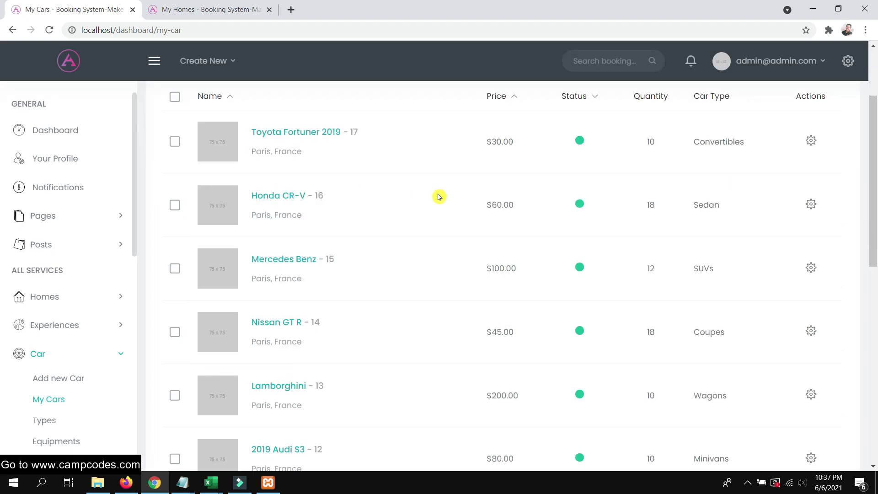
{"action": "scroll", "coordinate": [332, 199], "scroll_direction": "up", "scroll_amount": 1}
{"action": "left_click", "coordinate": [318, 190]}
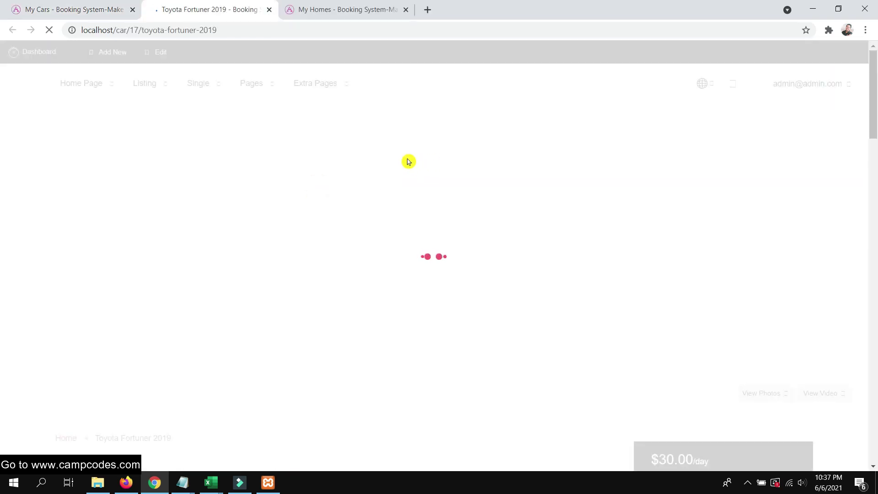
{"action": "scroll", "coordinate": [430, 170], "scroll_direction": "down", "scroll_amount": 6}
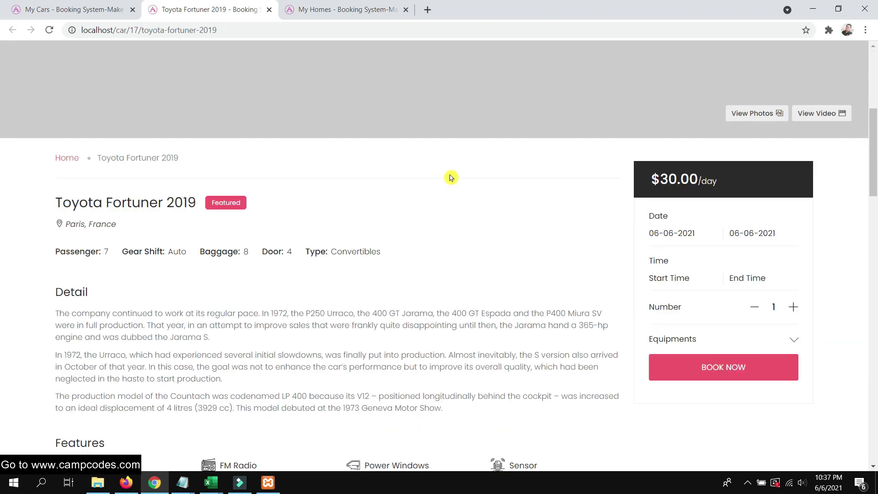
{"action": "scroll", "coordinate": [441, 173], "scroll_direction": "down", "scroll_amount": 6}
{"action": "scroll", "coordinate": [440, 145], "scroll_direction": "down", "scroll_amount": 6}
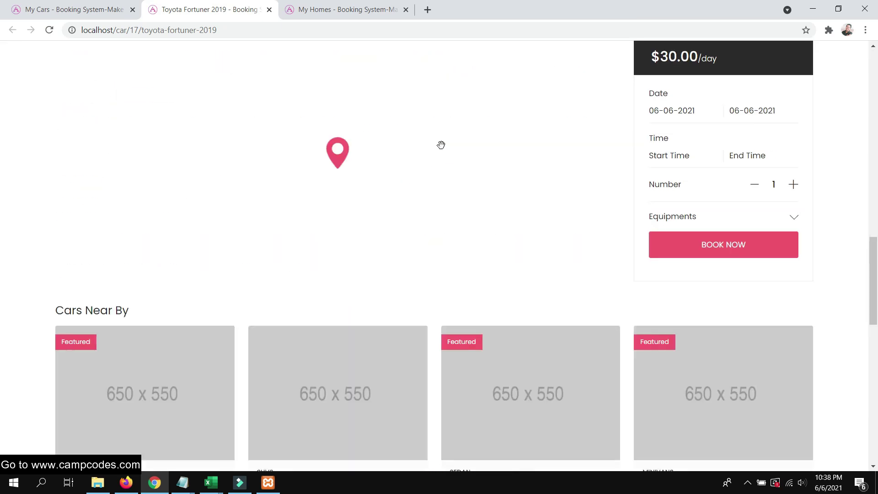
{"action": "scroll", "coordinate": [441, 147], "scroll_direction": "up", "scroll_amount": 14}
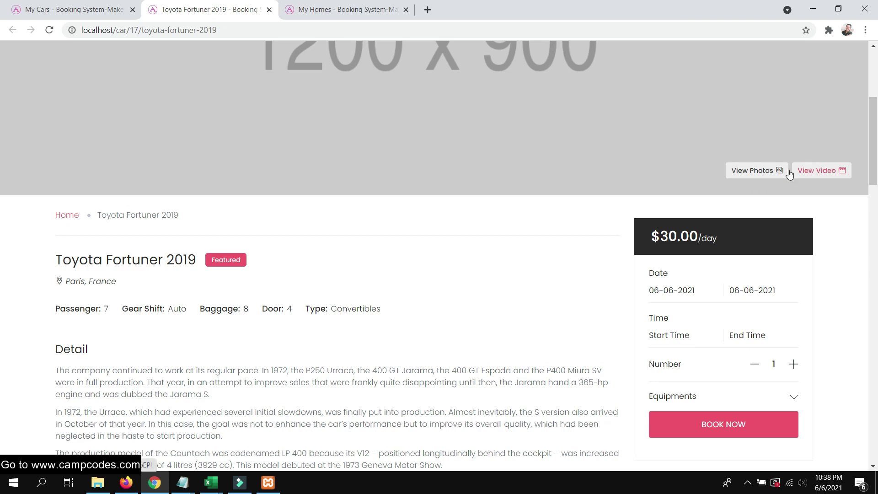
{"action": "scroll", "coordinate": [612, 216], "scroll_direction": "up", "scroll_amount": 5}
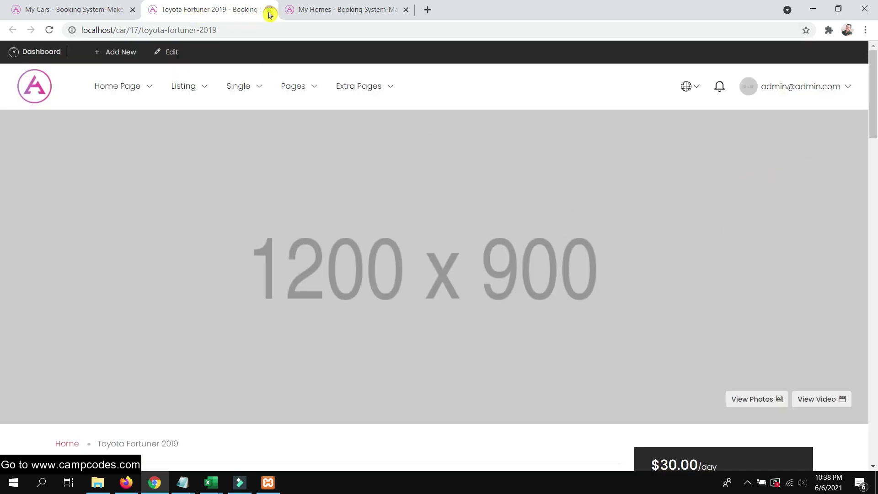
Close the preview and choose Edit from the Toyota Fortuner 2019 gear Actions menu
{"action": "left_click", "coordinate": [270, 10]}
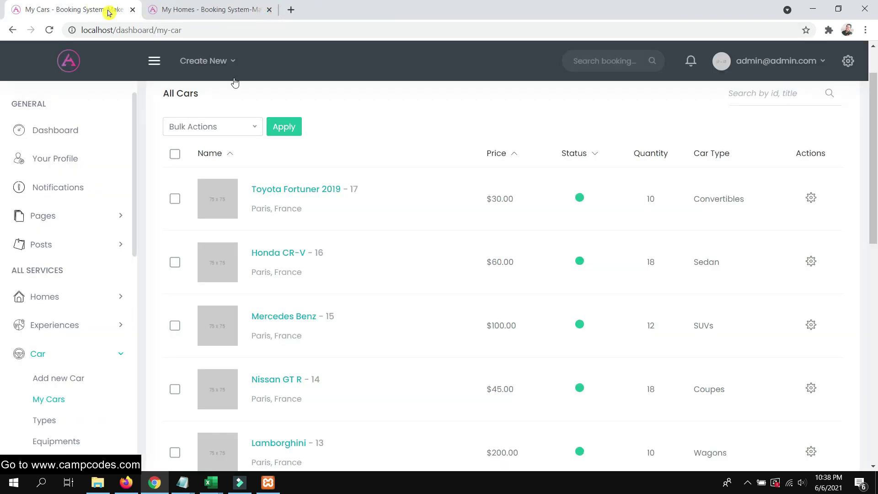
{"action": "left_click", "coordinate": [811, 198]}
{"action": "left_click", "coordinate": [753, 213]}
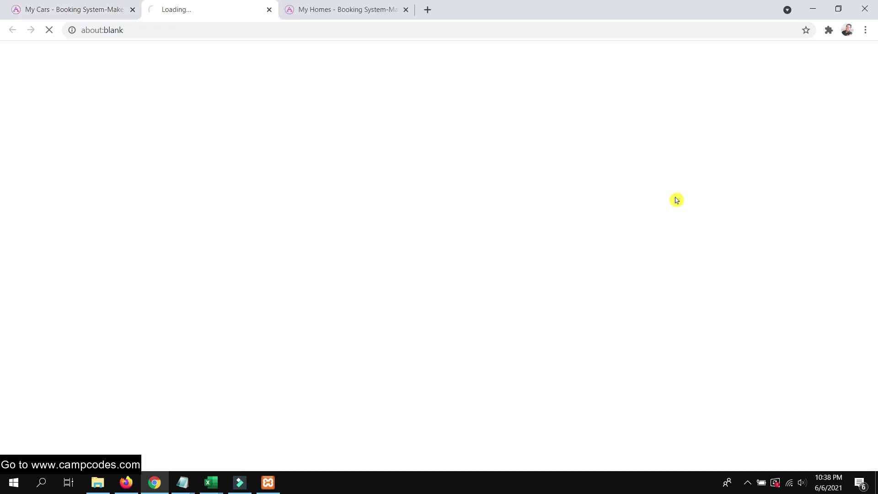
Switch to the Edit Car tab and review the Toyota Fortuner 2019 details
{"action": "left_click", "coordinate": [111, 7]}
{"action": "scroll", "coordinate": [392, 178], "scroll_direction": "down", "scroll_amount": 3}
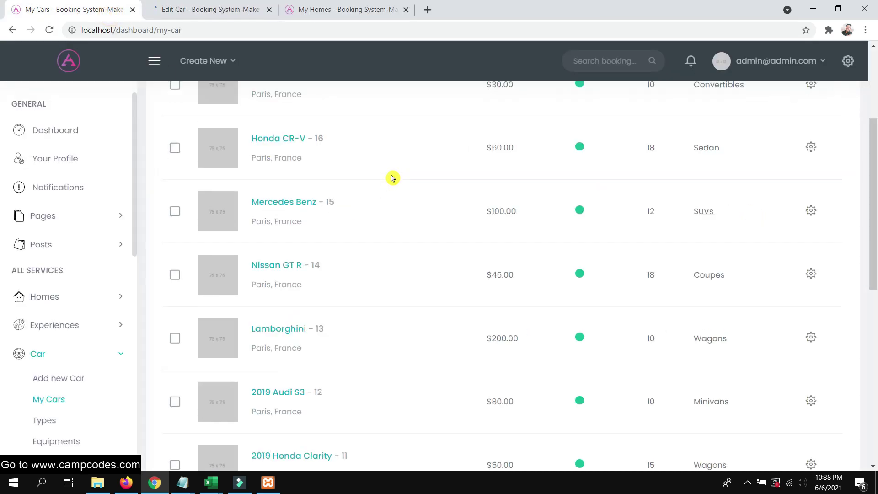
{"action": "scroll", "coordinate": [399, 178], "scroll_direction": "up", "scroll_amount": 3}
{"action": "left_click", "coordinate": [189, 10]}
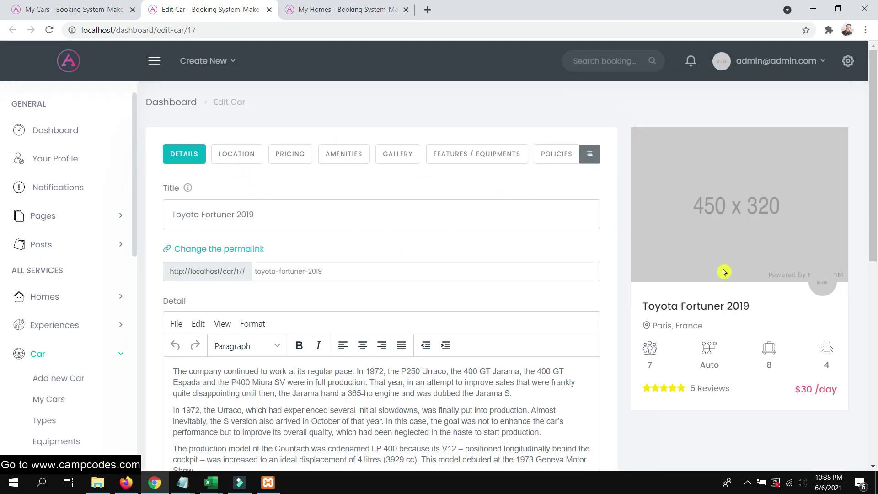
{"action": "scroll", "coordinate": [726, 260], "scroll_direction": "down", "scroll_amount": 5}
{"action": "scroll", "coordinate": [726, 259], "scroll_direction": "up", "scroll_amount": 5}
{"action": "scroll", "coordinate": [287, 228], "scroll_direction": "down", "scroll_amount": 8}
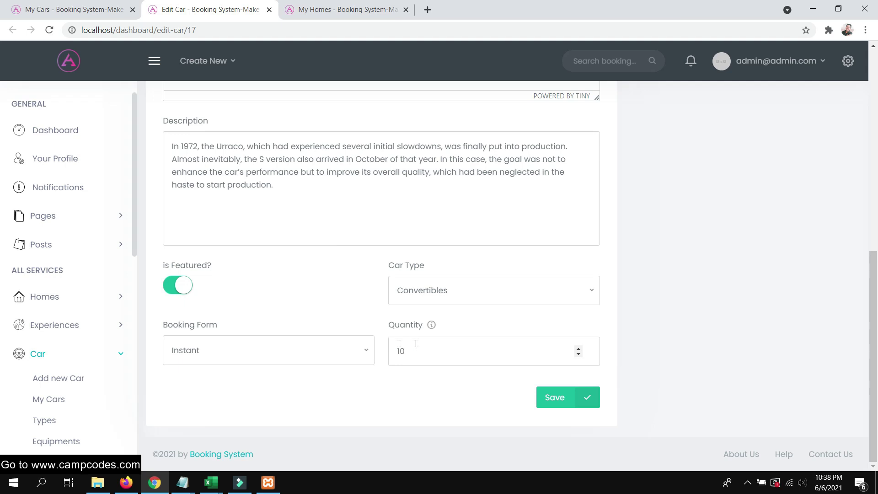
{"action": "scroll", "coordinate": [434, 317], "scroll_direction": "up", "scroll_amount": 8}
Check Location and Details (Quantity 10), then open Pricing showing base price 30
{"action": "left_click", "coordinate": [236, 154]}
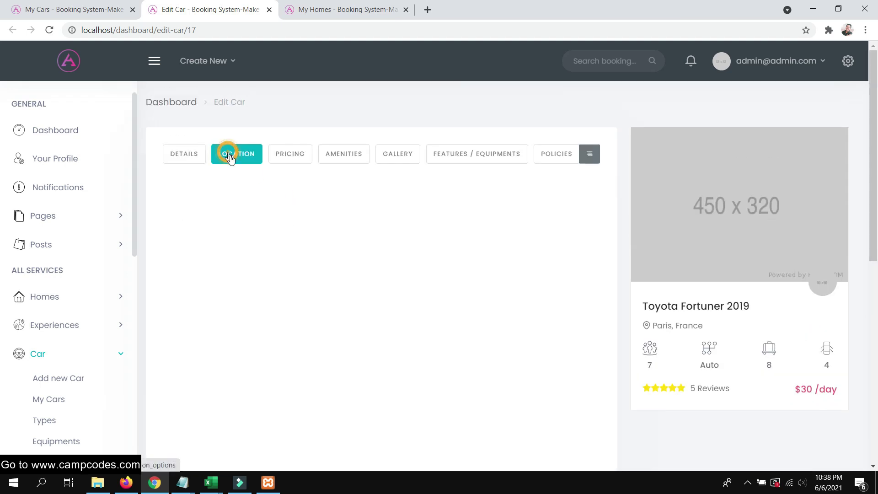
{"action": "scroll", "coordinate": [291, 162], "scroll_direction": "down", "scroll_amount": 3}
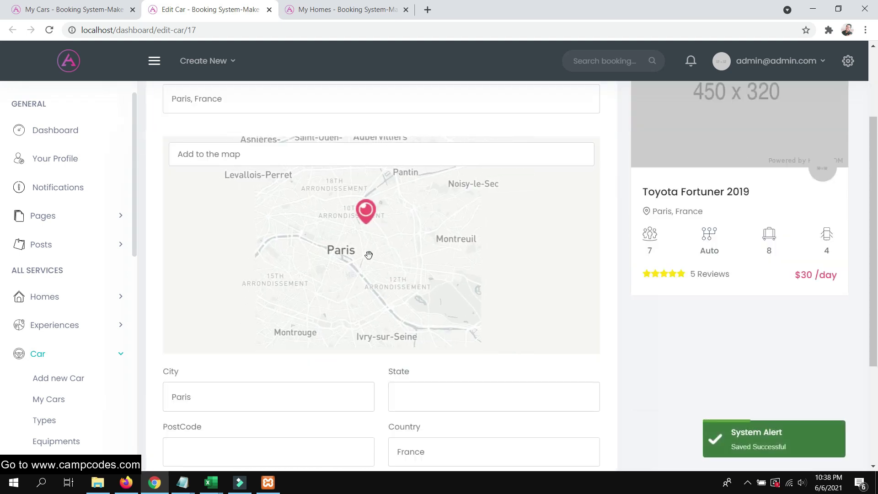
{"action": "scroll", "coordinate": [190, 171], "scroll_direction": "up", "scroll_amount": 3}
{"action": "left_click", "coordinate": [183, 152]}
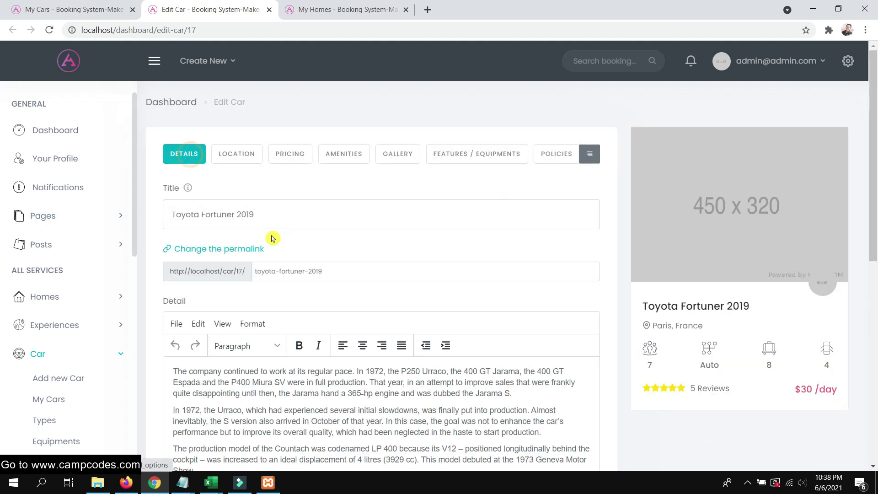
{"action": "scroll", "coordinate": [320, 275], "scroll_direction": "down", "scroll_amount": 8}
{"action": "double_click", "coordinate": [402, 351]}
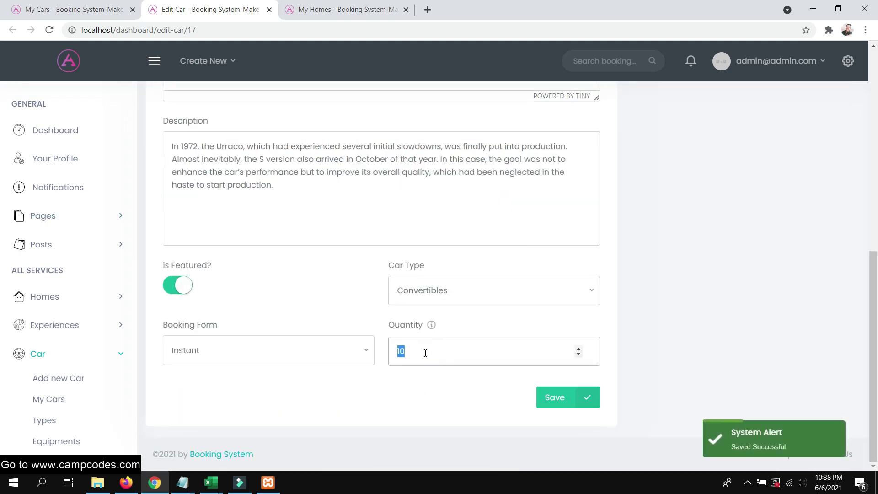
{"action": "scroll", "coordinate": [458, 274], "scroll_direction": "up", "scroll_amount": 8}
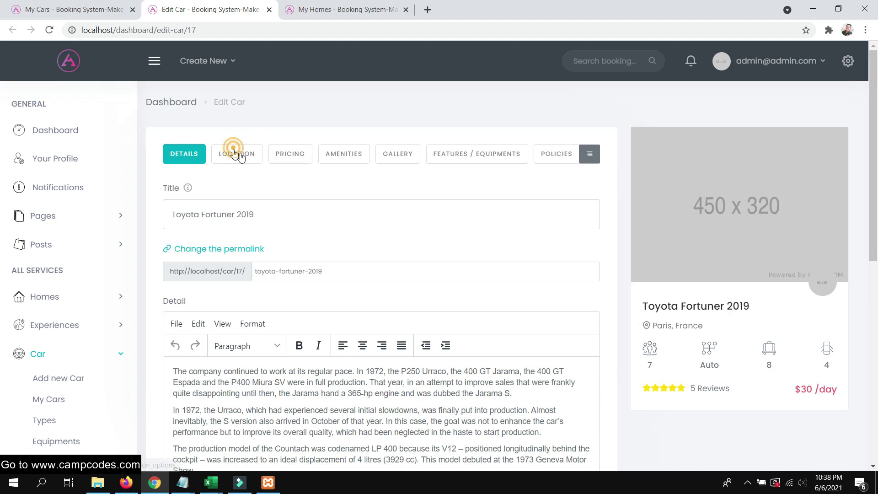
{"action": "left_click", "coordinate": [231, 151]}
{"action": "scroll", "coordinate": [372, 256], "scroll_direction": "down", "scroll_amount": 3}
{"action": "scroll", "coordinate": [293, 114], "scroll_direction": "up", "scroll_amount": 3}
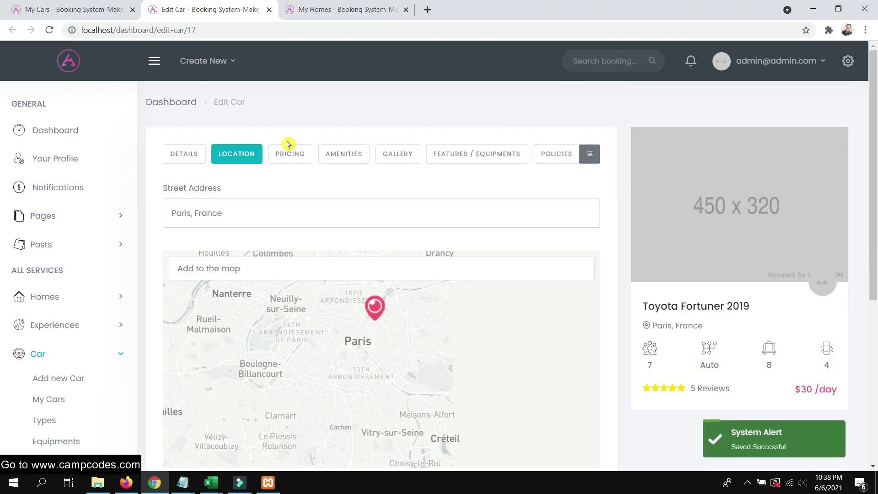
{"action": "left_click", "coordinate": [287, 144]}
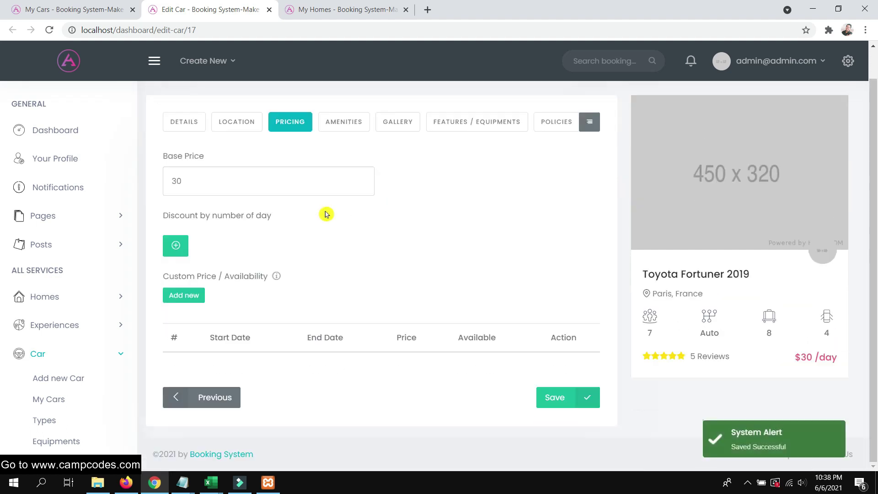
{"action": "left_click", "coordinate": [225, 218]}
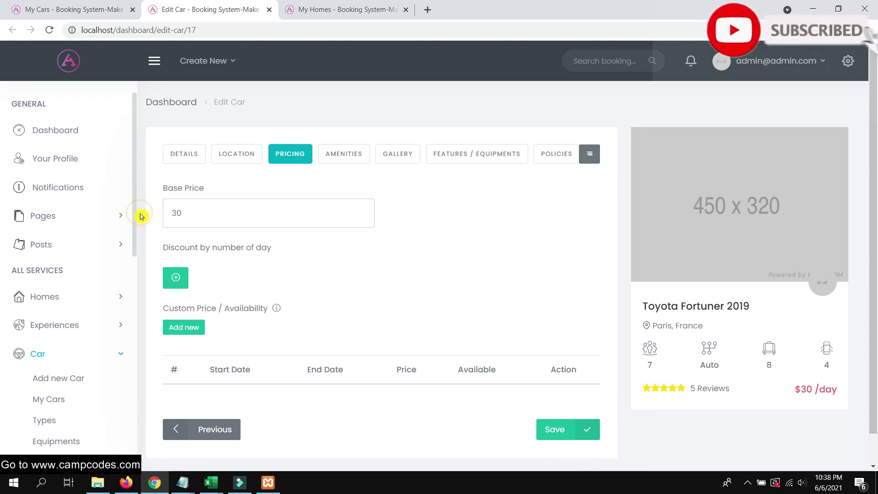
Change the Toyota Fortuner 2019 base price from 30 to 50
{"action": "double_click", "coordinate": [262, 212]}
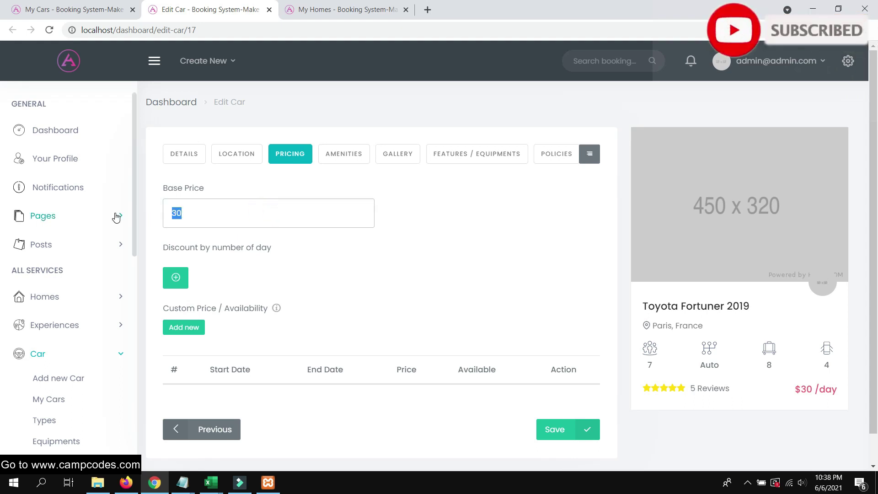
{"action": "type", "text": "50"}
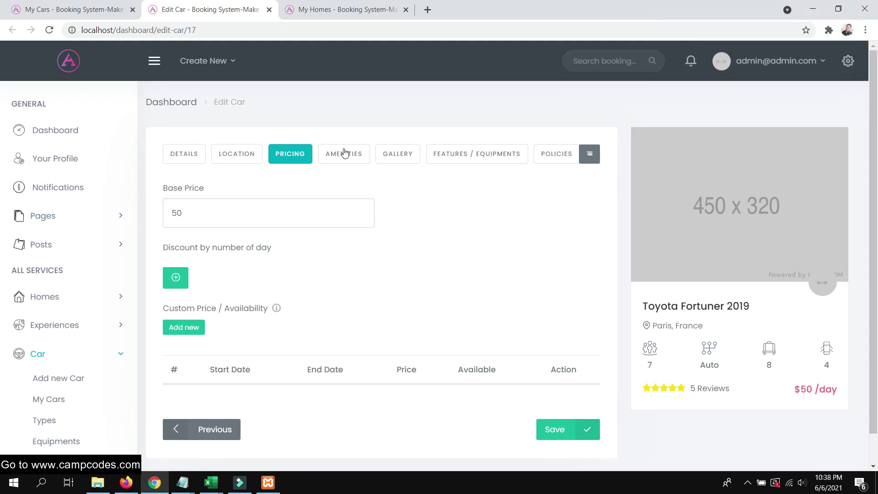
{"action": "left_click", "coordinate": [345, 152]}
Add four library images to the car's gallery and save it
{"action": "left_click", "coordinate": [401, 163]}
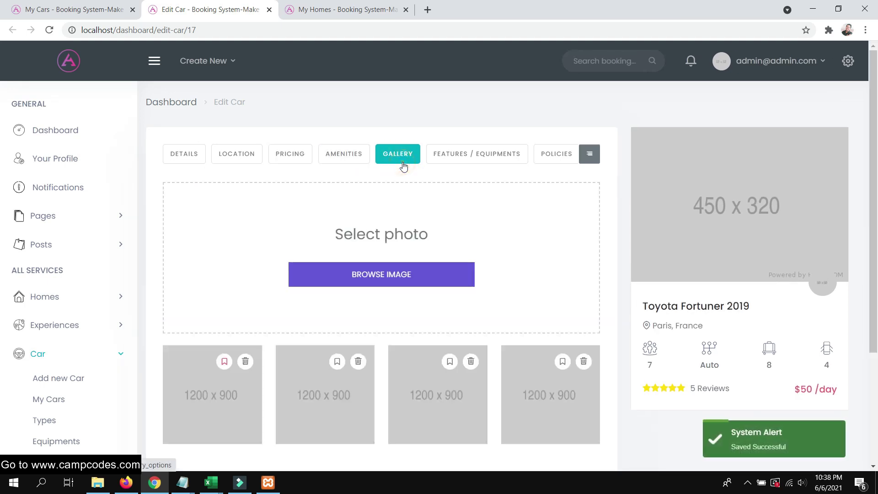
{"action": "left_click", "coordinate": [400, 274]}
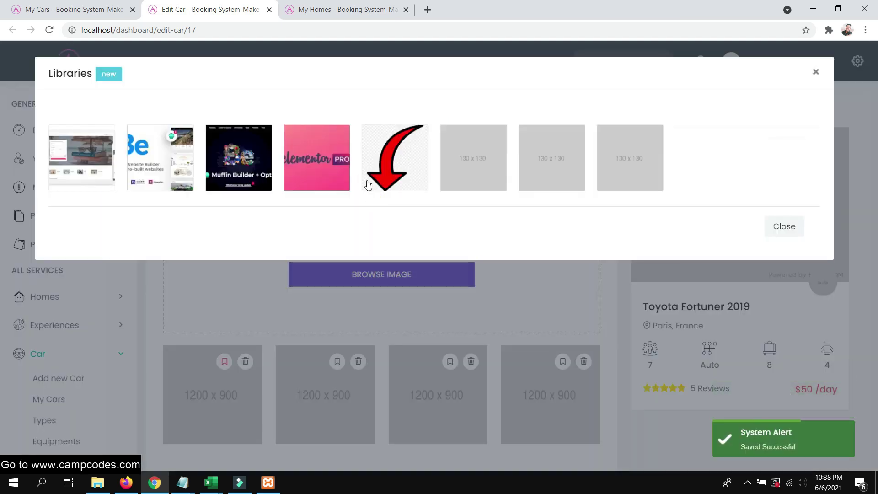
{"action": "left_click", "coordinate": [87, 164]}
{"action": "left_click", "coordinate": [139, 158]}
{"action": "left_click", "coordinate": [225, 160]}
{"action": "left_click", "coordinate": [301, 158]}
{"action": "left_click", "coordinate": [804, 229]}
{"action": "scroll", "coordinate": [534, 279], "scroll_direction": "down", "scroll_amount": 3}
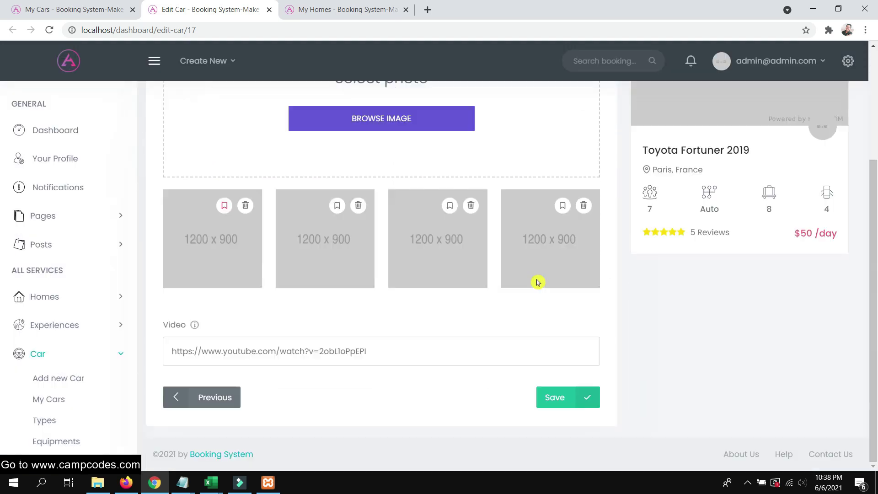
{"action": "left_click", "coordinate": [574, 400]}
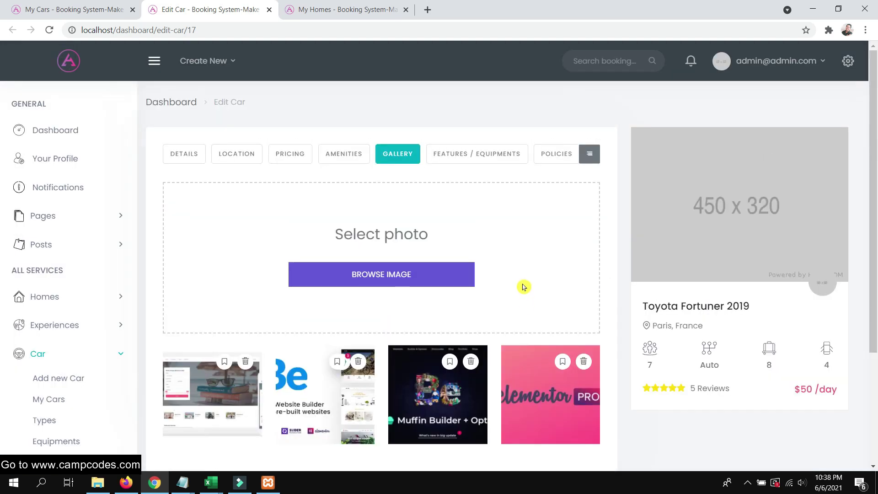
Save equipment custom prices GPS Satellite 1 and Wifi 0.5, then return to the customer site
{"action": "left_click", "coordinate": [475, 154]}
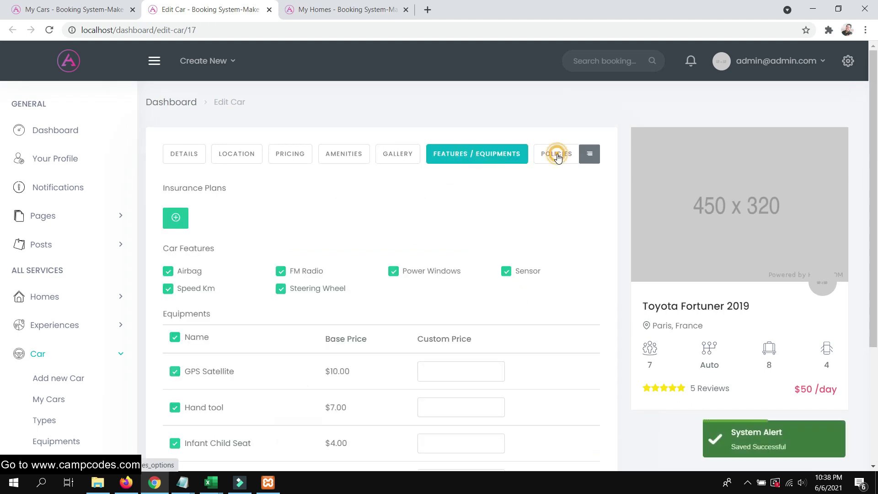
{"action": "left_click", "coordinate": [557, 157]}
{"action": "left_click", "coordinate": [503, 155]}
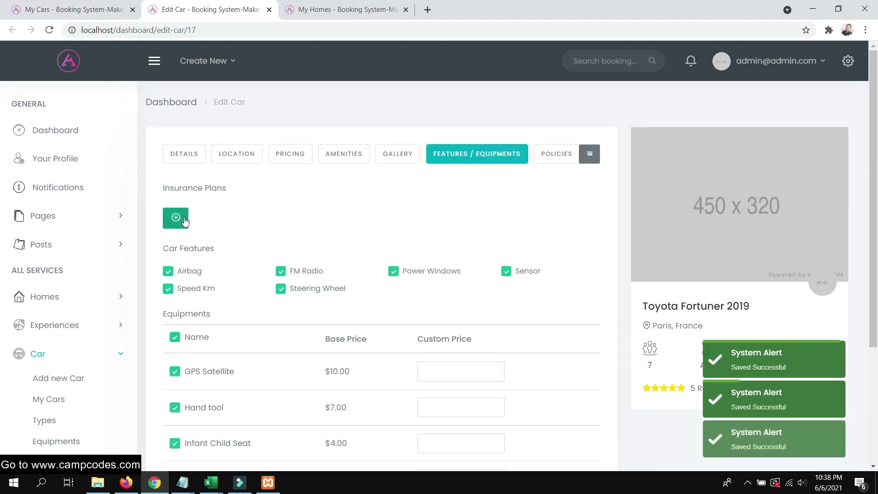
{"action": "scroll", "coordinate": [250, 239], "scroll_direction": "down", "scroll_amount": 3}
{"action": "scroll", "coordinate": [285, 228], "scroll_direction": "up", "scroll_amount": 3}
{"action": "scroll", "coordinate": [294, 224], "scroll_direction": "down", "scroll_amount": 3}
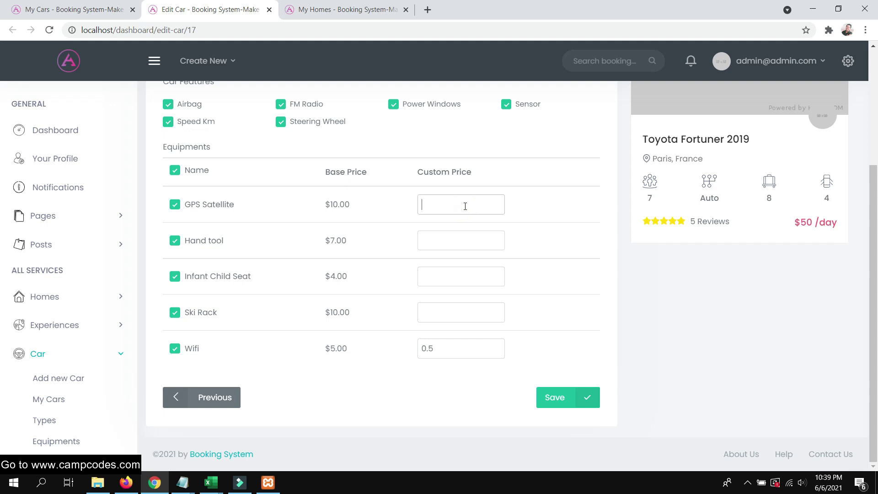
{"action": "left_click", "coordinate": [564, 398]}
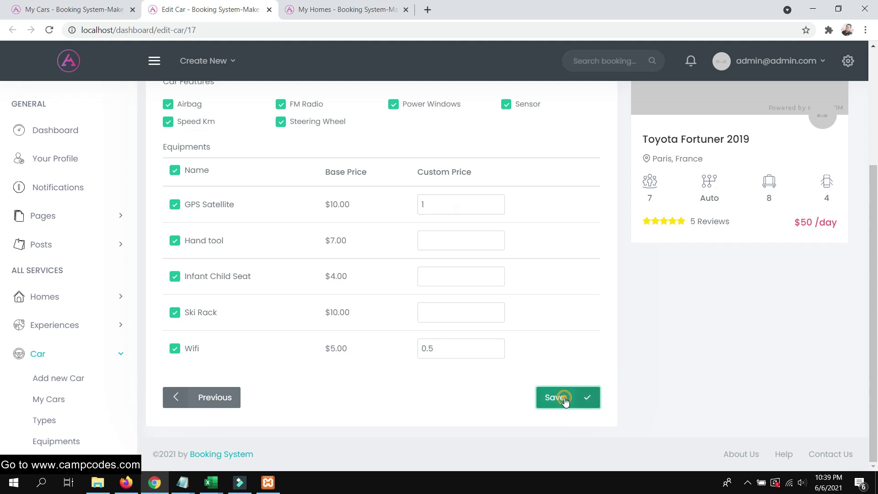
{"action": "left_click", "coordinate": [126, 482]}
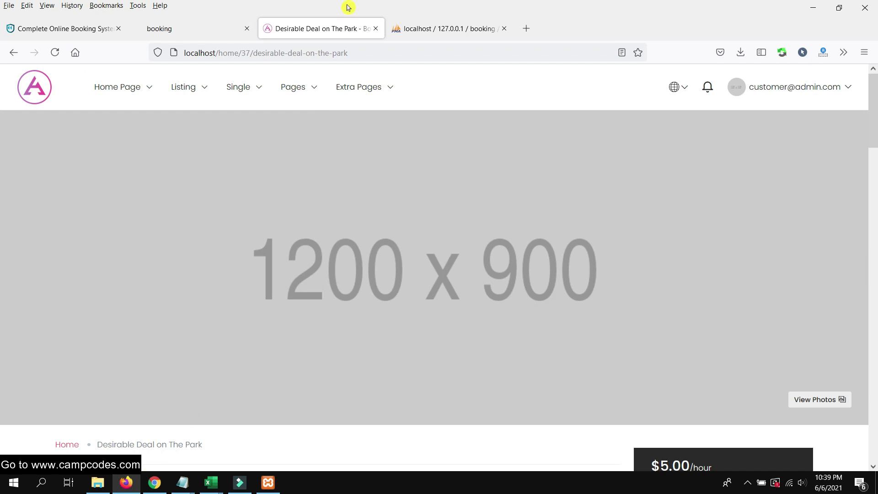
{"action": "mouse_move", "coordinate": [190, 91]}
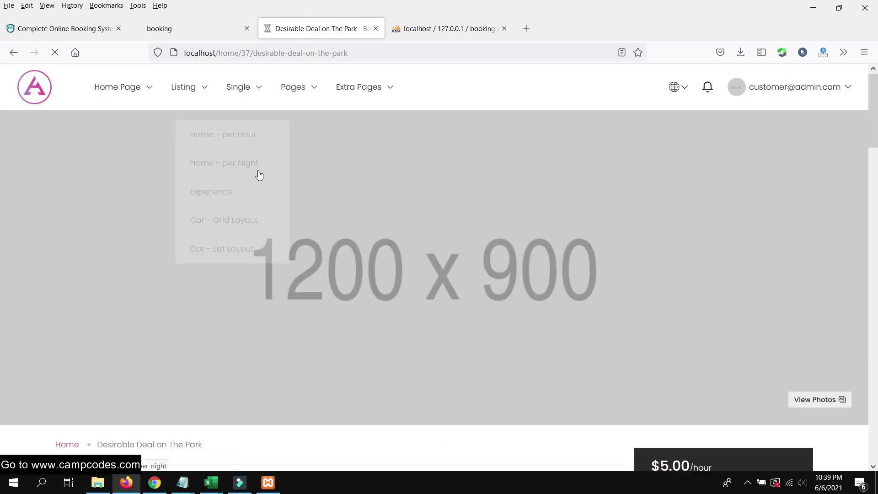
Open Car - List Layout and page to page 3, where Toyota Fortuner 2019 shows $50.00/day
{"action": "left_click", "coordinate": [218, 230]}
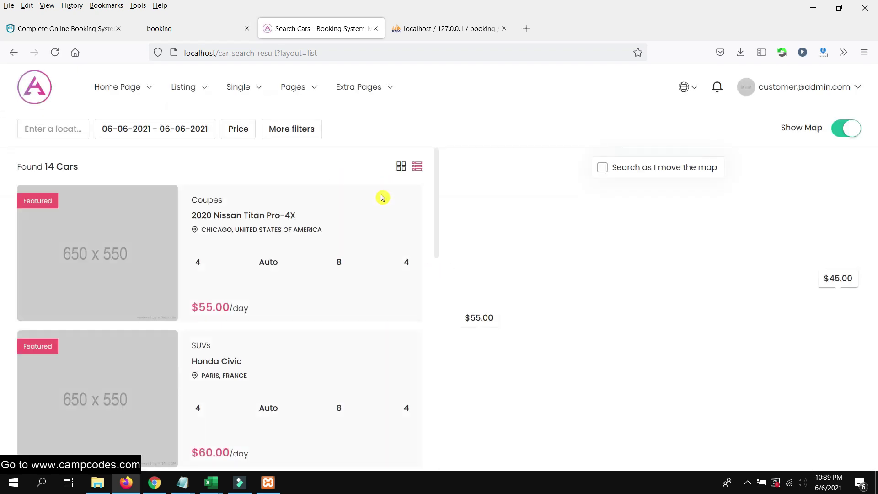
{"action": "scroll", "coordinate": [343, 229], "scroll_direction": "down", "scroll_amount": 9}
{"action": "scroll", "coordinate": [345, 227], "scroll_direction": "down", "scroll_amount": 5}
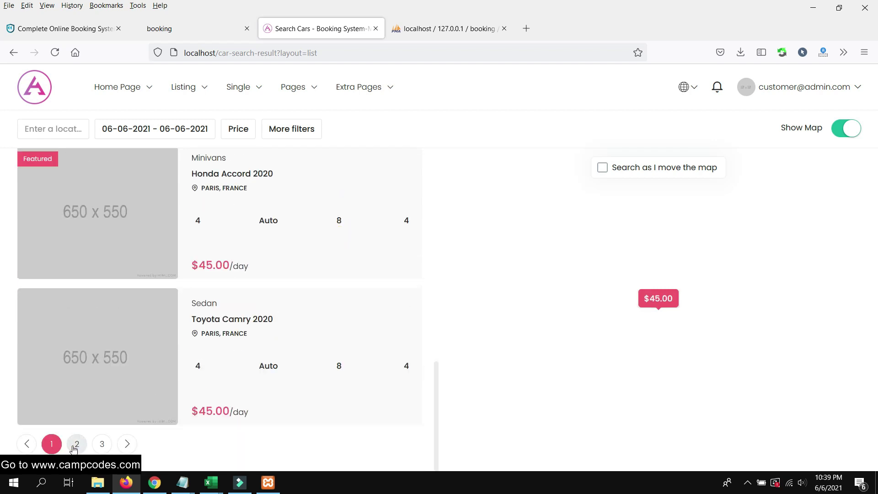
{"action": "left_click", "coordinate": [76, 446]}
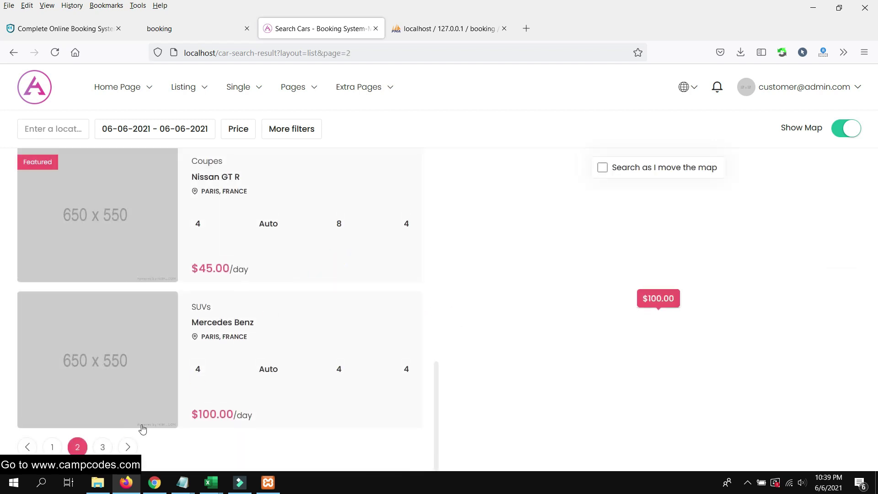
{"action": "left_click", "coordinate": [103, 447]}
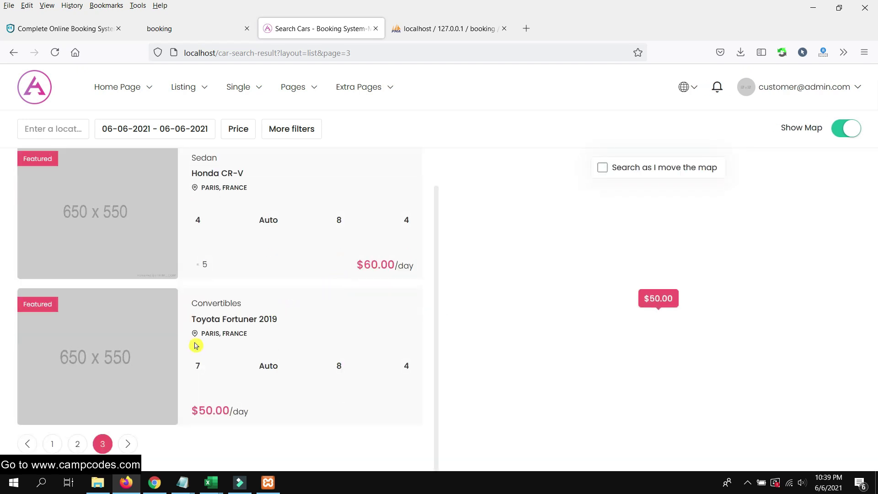
Open the Toyota Fortuner 2019 detail page and play, then close, its video
{"action": "left_click", "coordinate": [194, 322]}
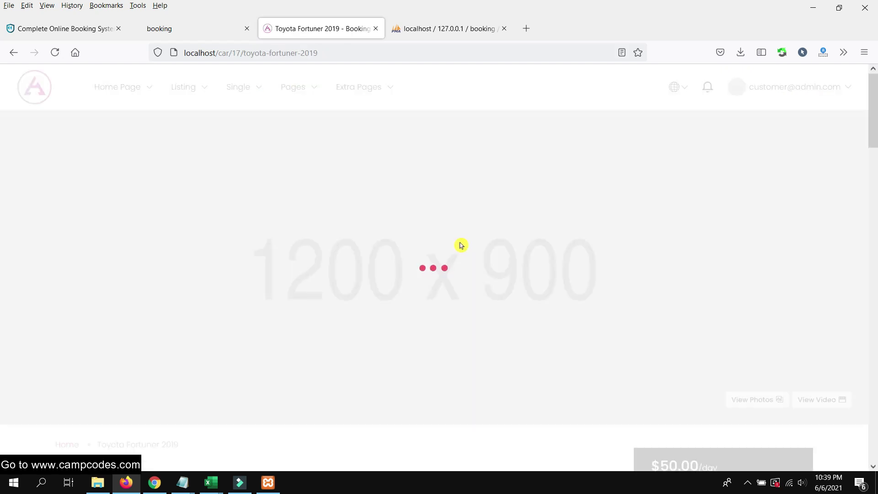
{"action": "scroll", "coordinate": [828, 360], "scroll_direction": "down", "scroll_amount": 5}
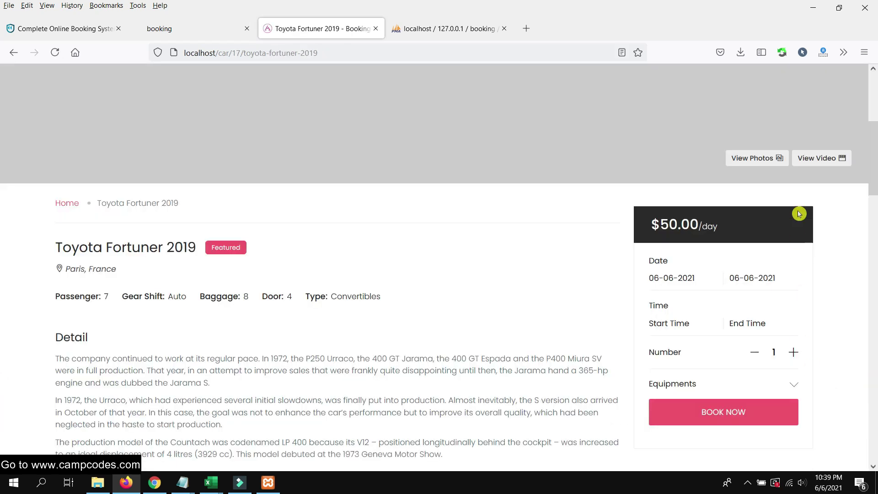
{"action": "left_click", "coordinate": [812, 158]}
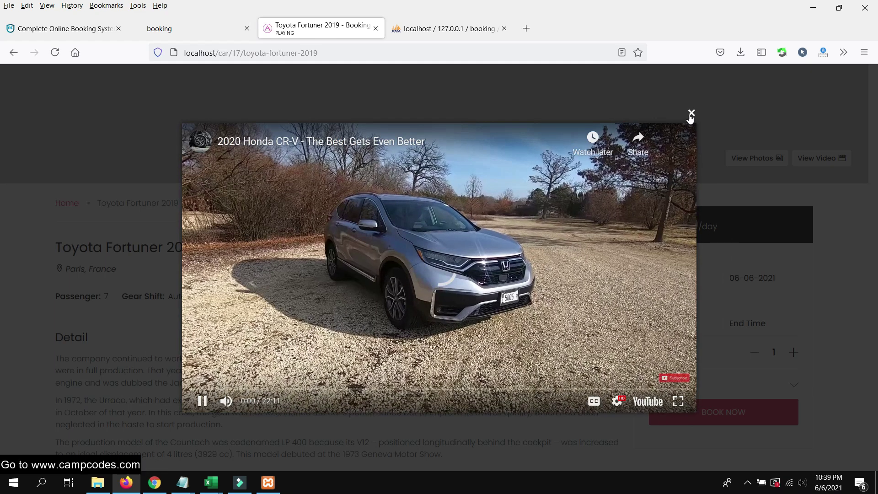
{"action": "left_click", "coordinate": [690, 114]}
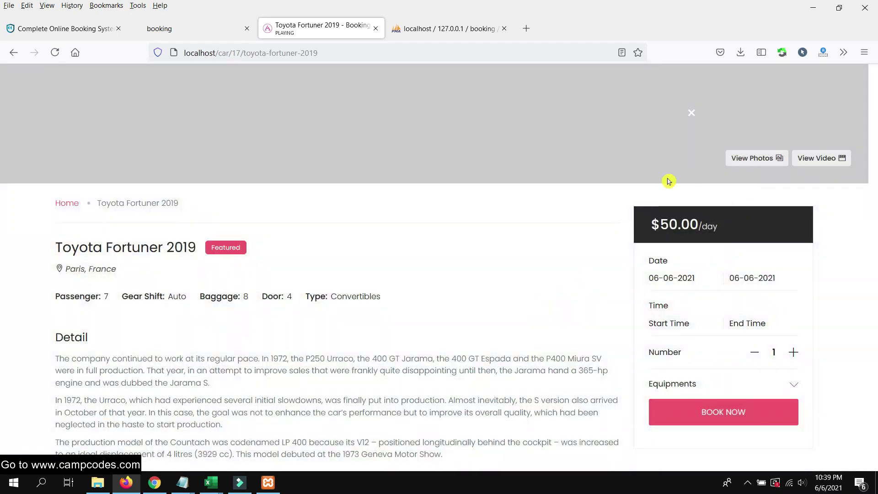
{"action": "scroll", "coordinate": [690, 237], "scroll_direction": "up", "scroll_amount": 3}
Browse the car's photo gallery to the next photo, close it, and scroll the page
{"action": "left_click", "coordinate": [752, 280]}
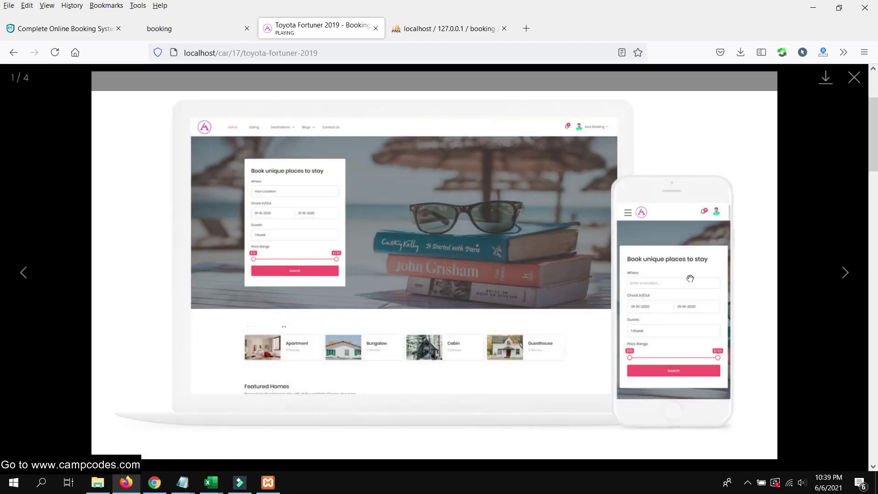
{"action": "left_click", "coordinate": [865, 270]}
{"action": "left_click", "coordinate": [757, 278]}
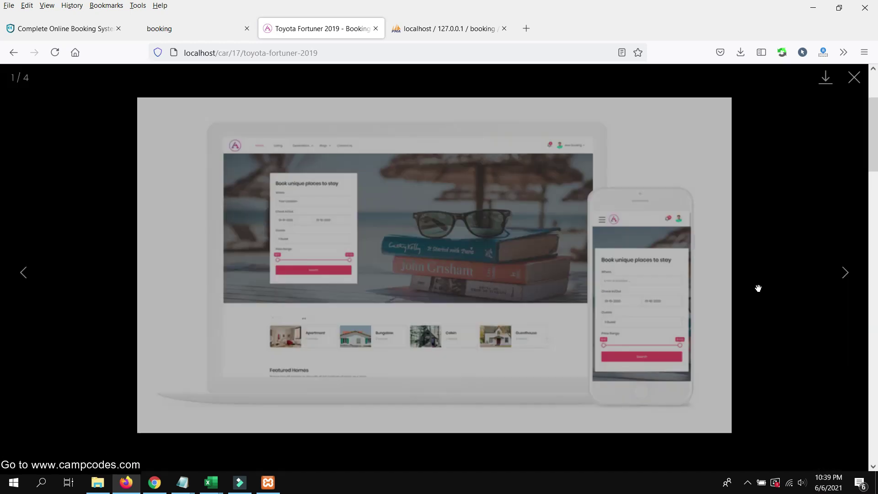
{"action": "left_click", "coordinate": [844, 273]}
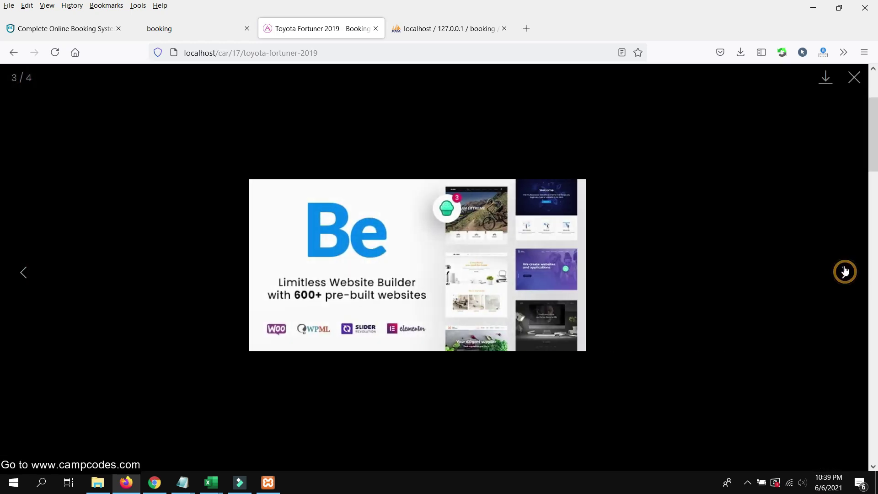
{"action": "left_click", "coordinate": [854, 77]}
{"action": "scroll", "coordinate": [282, 365], "scroll_direction": "down", "scroll_amount": 10}
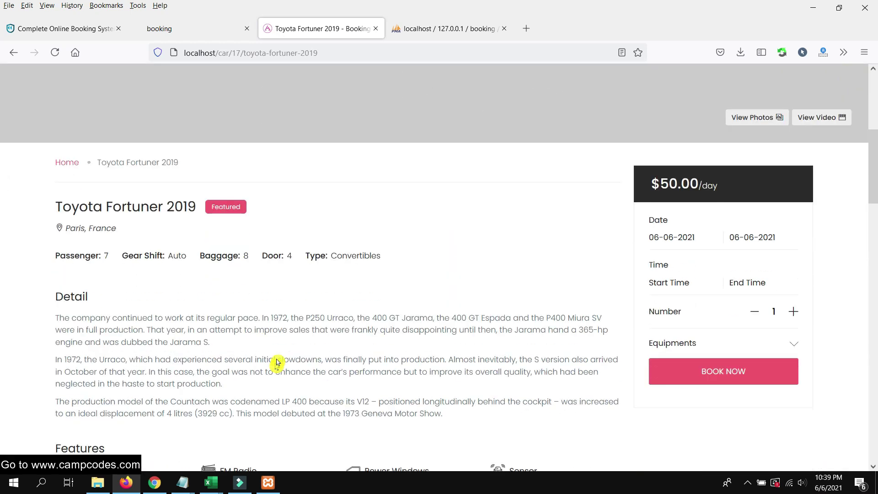
{"action": "scroll", "coordinate": [375, 337], "scroll_direction": "down", "scroll_amount": 15}
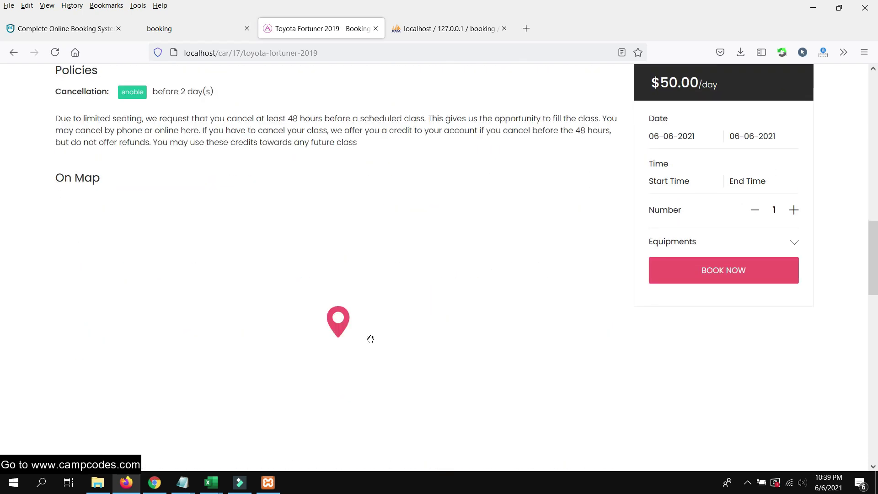
{"action": "scroll", "coordinate": [447, 315], "scroll_direction": "up", "scroll_amount": 20}
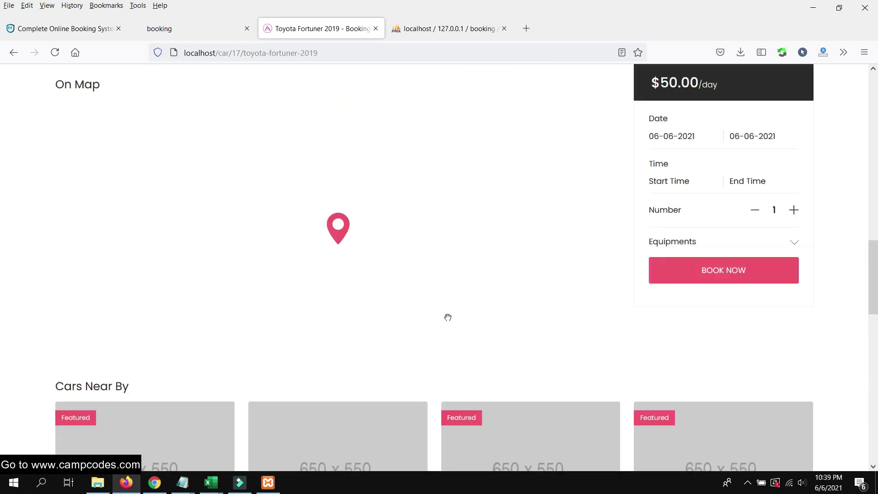
{"action": "scroll", "coordinate": [522, 304], "scroll_direction": "down", "scroll_amount": 2}
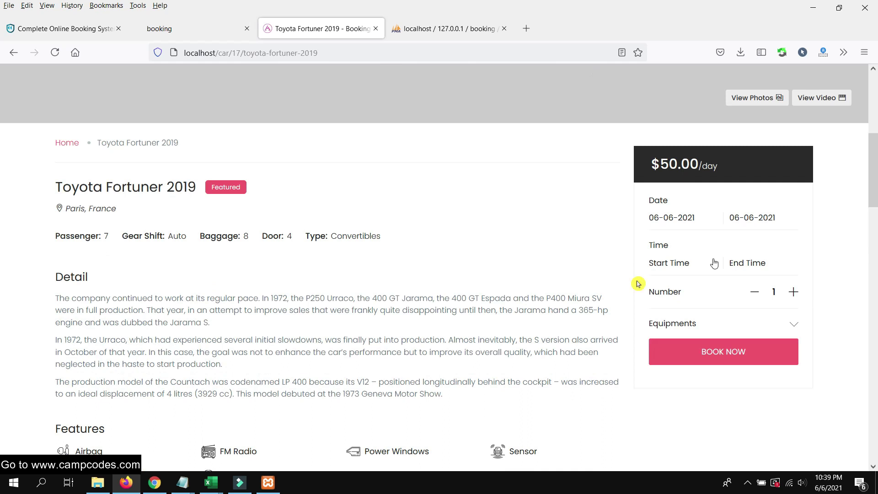
Pick June 7 as the booking start date
{"action": "left_click", "coordinate": [665, 218]}
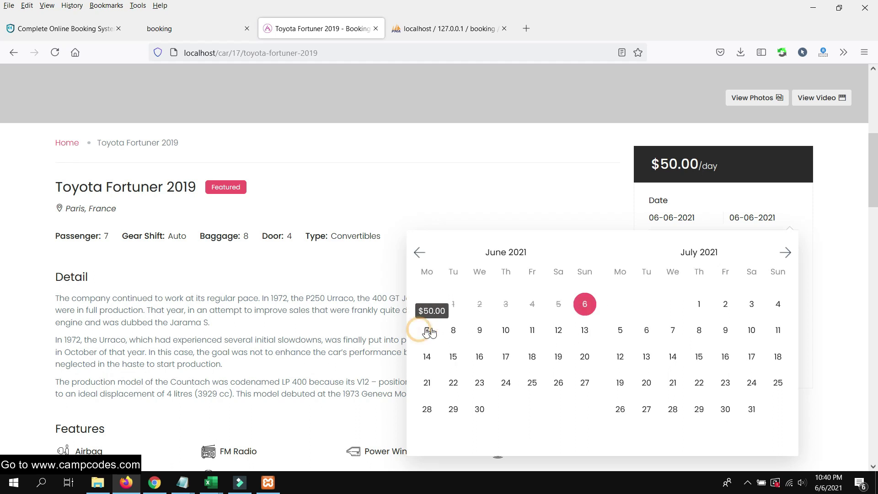
{"action": "left_click", "coordinate": [426, 331]}
{"action": "left_click", "coordinate": [699, 330]}
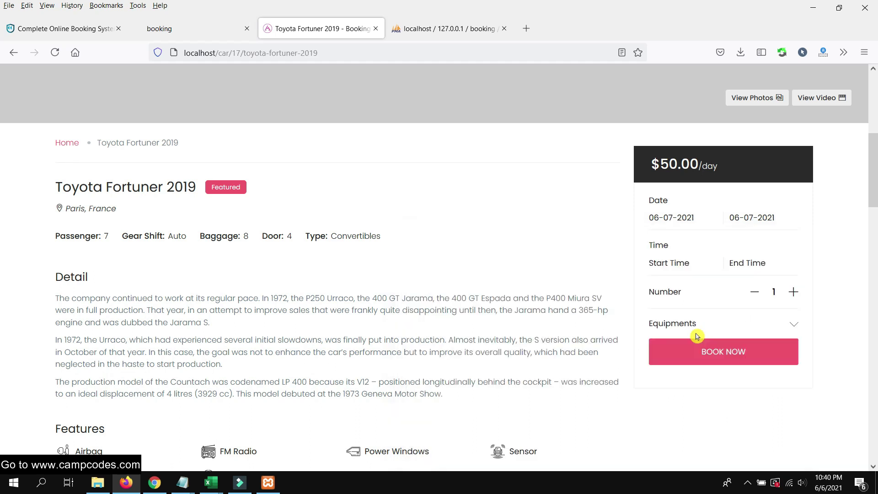
{"action": "left_click", "coordinate": [759, 222]}
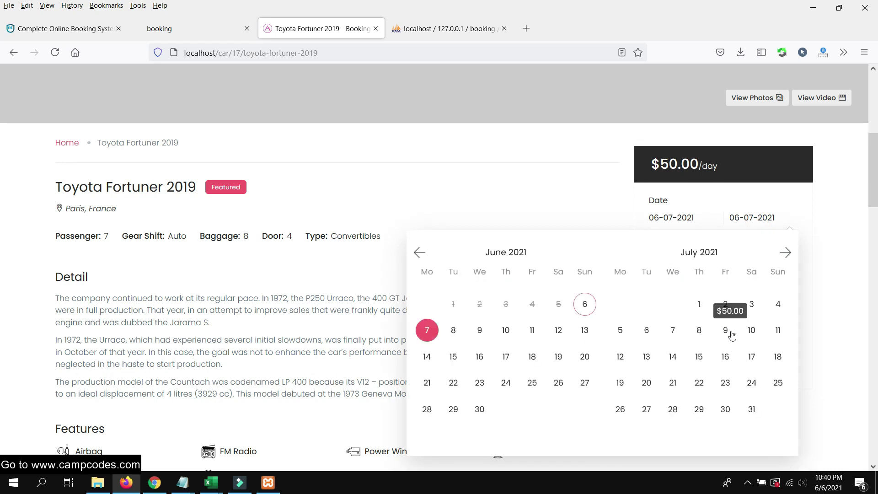
{"action": "left_click", "coordinate": [721, 314]}
{"action": "left_click", "coordinate": [839, 287]}
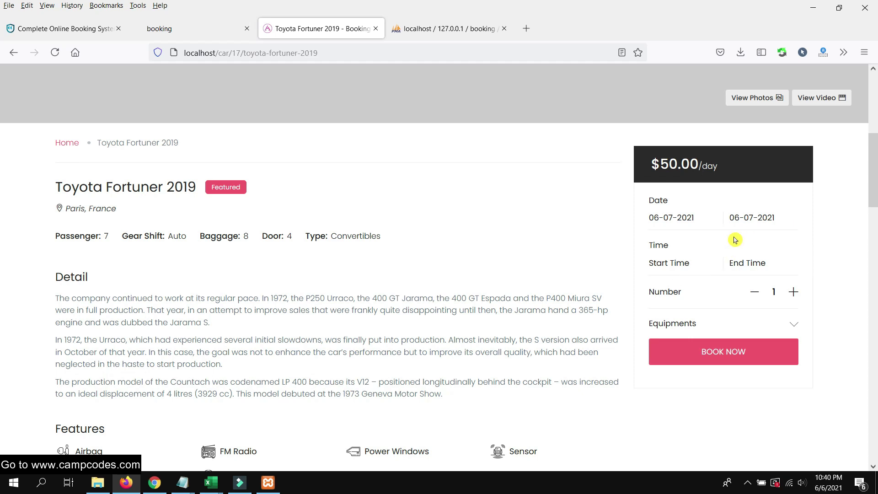
Set the end date to June 8, giving 06-07-2021 to 06-08-2021
{"action": "left_click", "coordinate": [755, 217]}
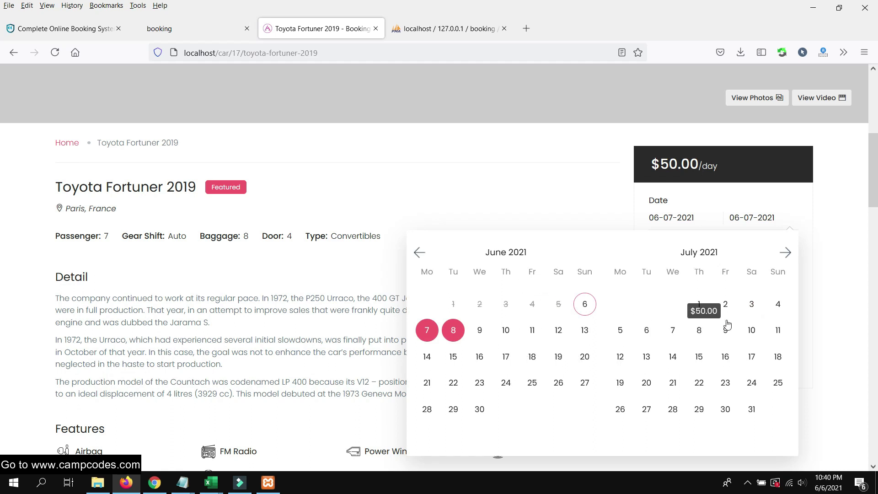
{"action": "left_click", "coordinate": [480, 330]}
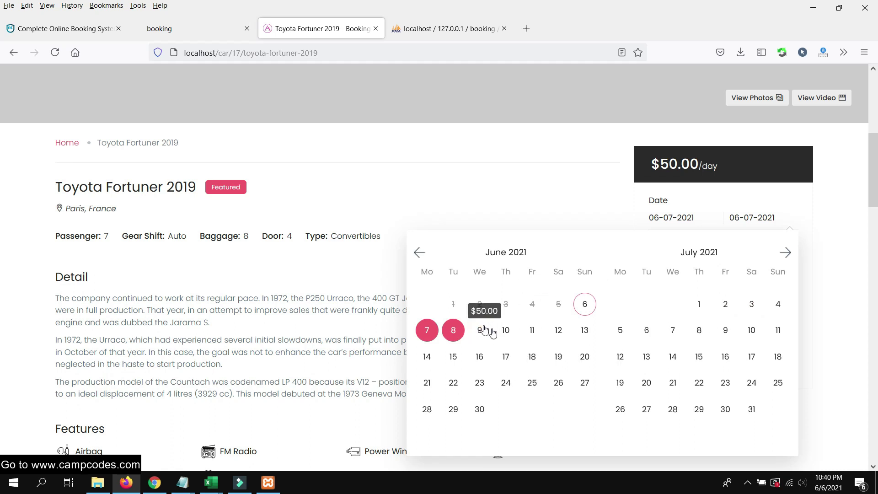
{"action": "left_click", "coordinate": [453, 330]}
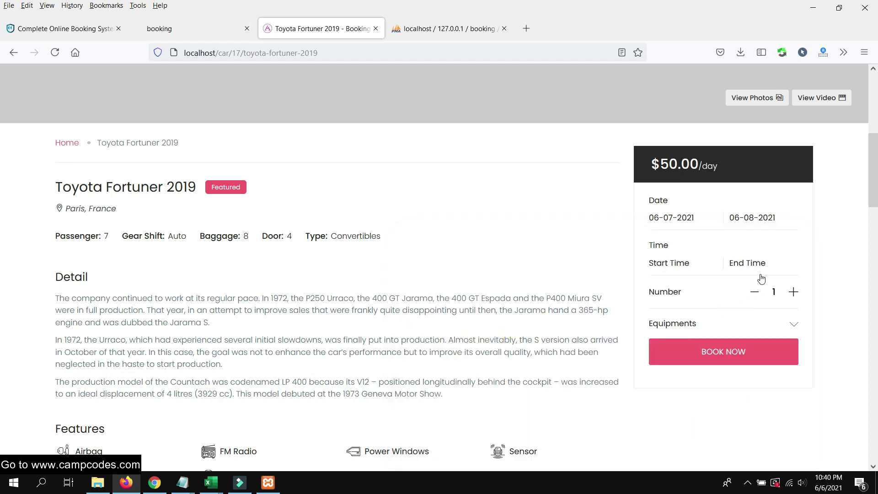
{"action": "scroll", "coordinate": [714, 256], "scroll_direction": "down", "scroll_amount": 1}
{"action": "scroll", "coordinate": [669, 247], "scroll_direction": "up", "scroll_amount": 1}
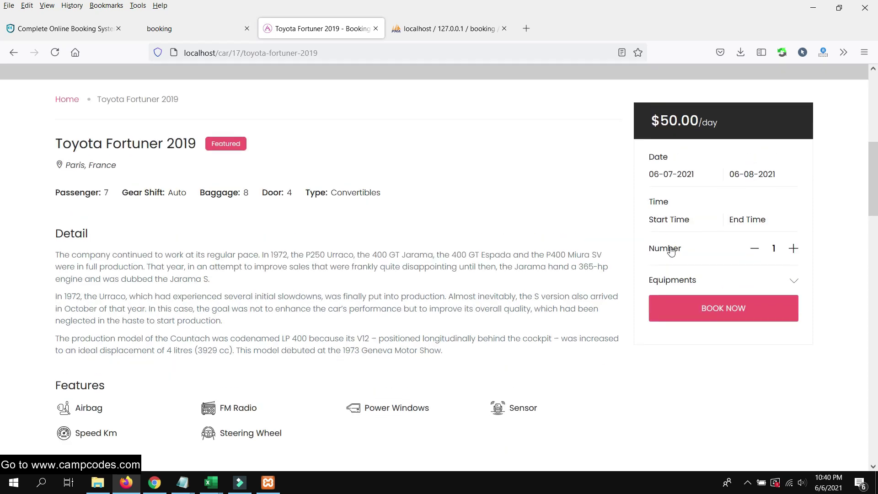
{"action": "left_click", "coordinate": [672, 263]}
Set the rental times from 04:15 PM to 05:45 PM
{"action": "scroll", "coordinate": [682, 320], "scroll_direction": "down", "scroll_amount": 5}
{"action": "scroll", "coordinate": [688, 363], "scroll_direction": "down", "scroll_amount": 10}
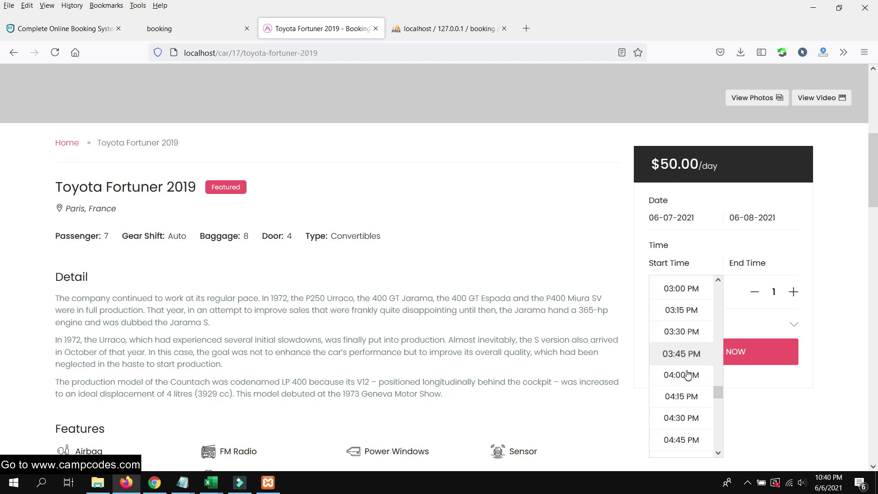
{"action": "left_click", "coordinate": [689, 368]}
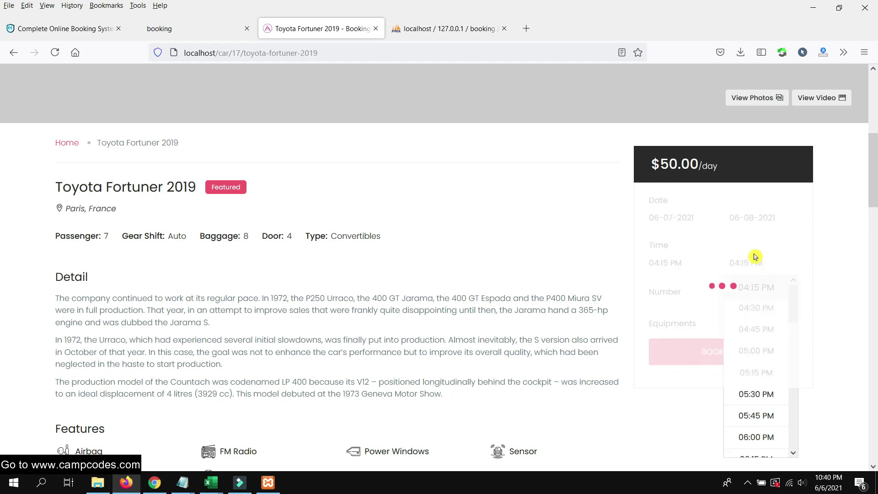
{"action": "left_click", "coordinate": [755, 415]}
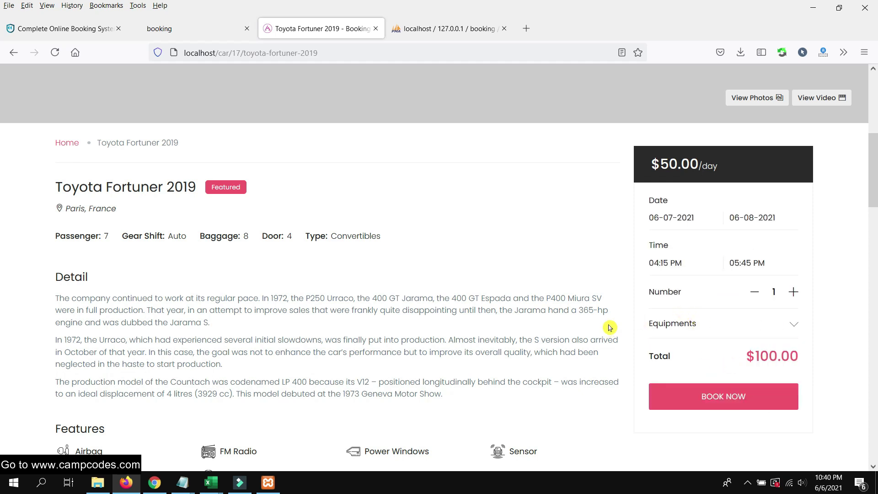
Add GPS Satellite and Wifi equipment and book the car for $103.00
{"action": "scroll", "coordinate": [610, 327], "scroll_direction": "down", "scroll_amount": 2}
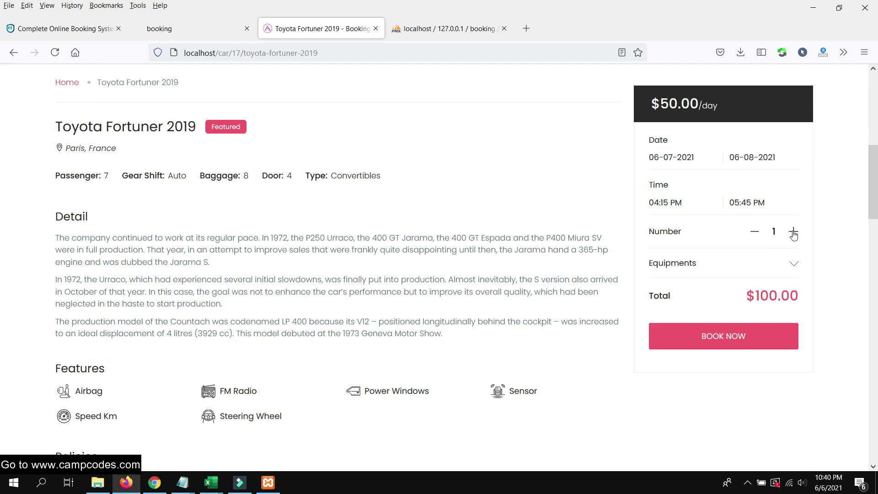
{"action": "left_click", "coordinate": [792, 263]}
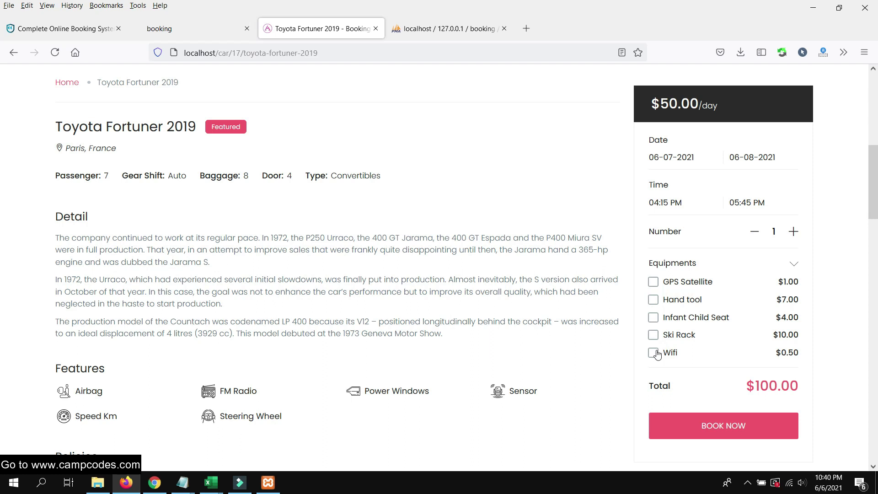
{"action": "left_click", "coordinate": [653, 282]}
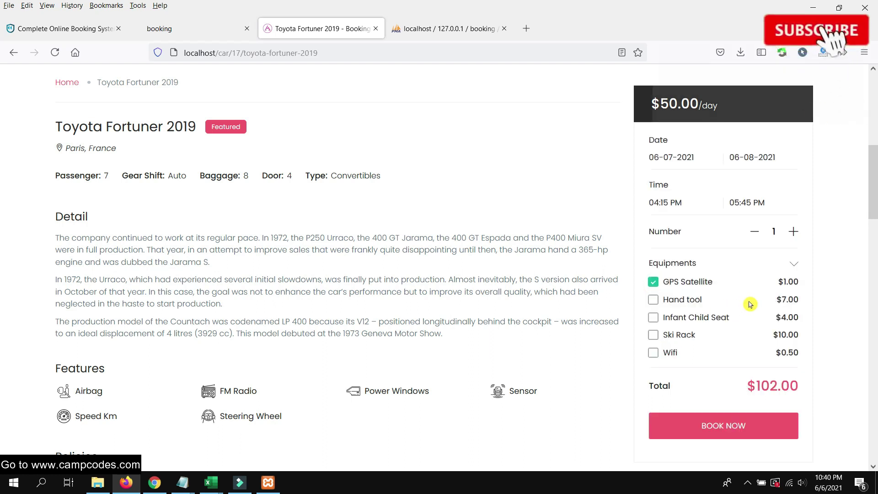
{"action": "left_click", "coordinate": [653, 353]}
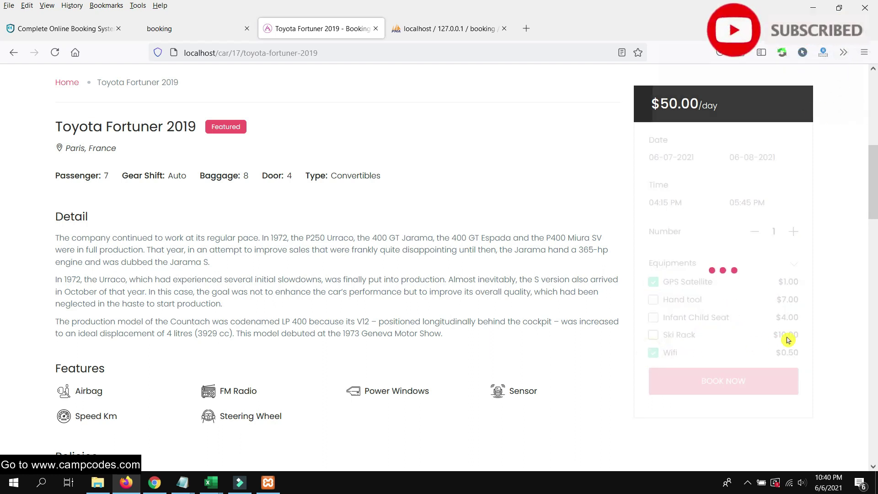
{"action": "scroll", "coordinate": [827, 283], "scroll_direction": "down", "scroll_amount": 4}
{"action": "left_click", "coordinate": [722, 411]}
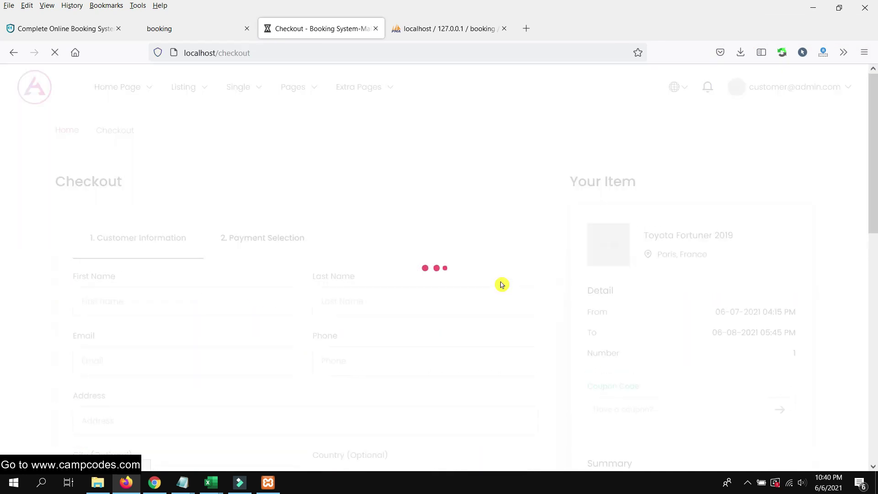
Enter the customer's first name and last name, and fill the e-mail from the saved suggestion
{"action": "scroll", "coordinate": [494, 303], "scroll_direction": "down", "scroll_amount": 3}
{"action": "scroll", "coordinate": [495, 300], "scroll_direction": "up", "scroll_amount": 3}
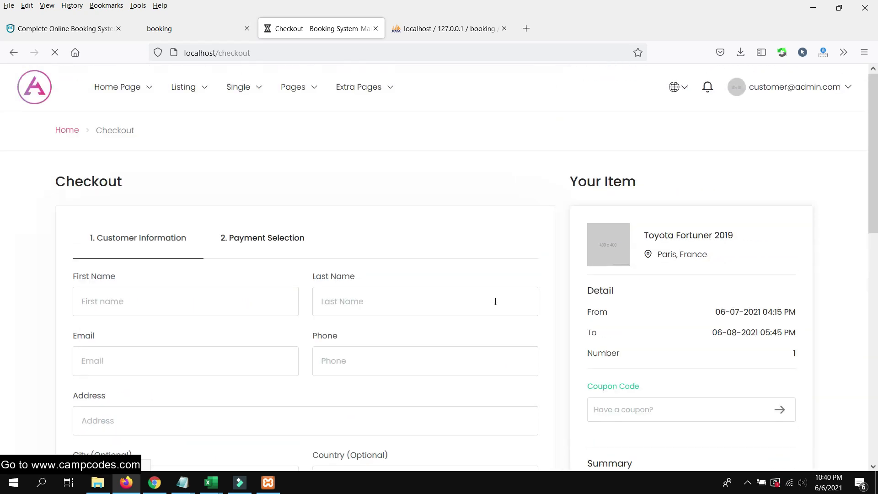
{"action": "scroll", "coordinate": [495, 302], "scroll_direction": "down", "scroll_amount": 12}
{"action": "scroll", "coordinate": [493, 303], "scroll_direction": "up", "scroll_amount": 9}
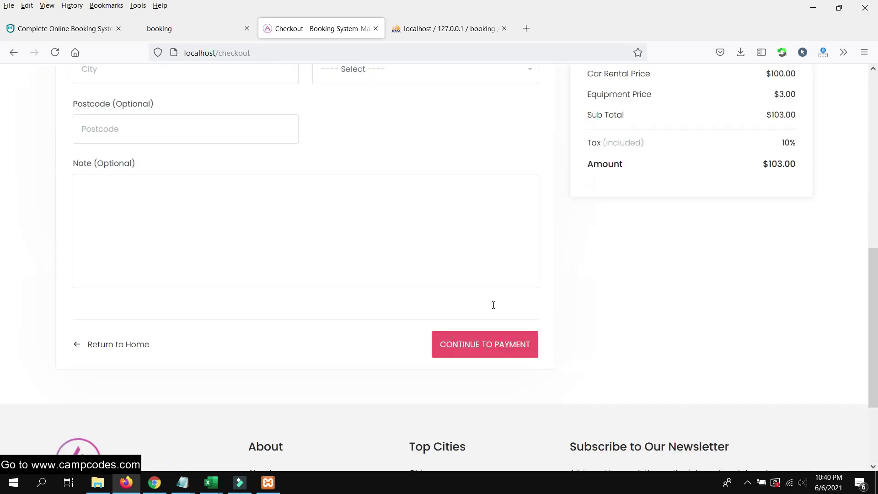
{"action": "left_click", "coordinate": [168, 179]}
{"action": "type", "text": "C"}
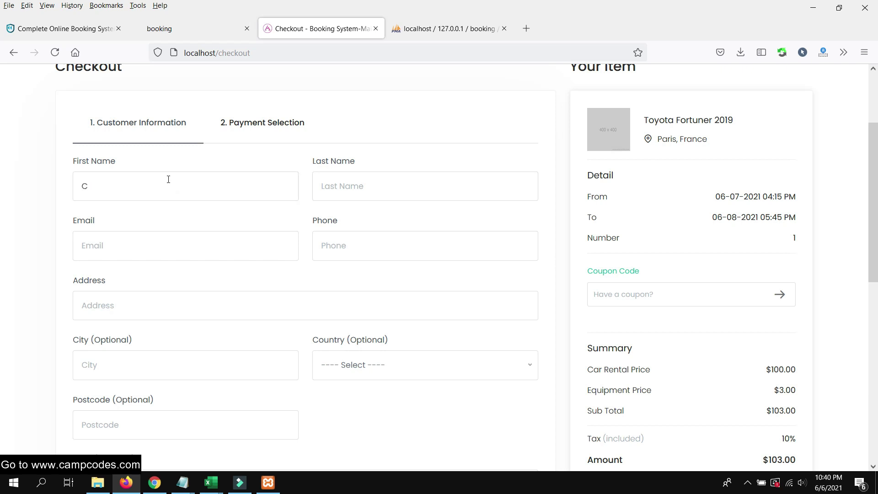
{"action": "key", "text": "Tab"}
{"action": "type", "text": "C"}
{"action": "key", "text": "Tab"}
{"action": "type", "text": "and"}
{"action": "key", "text": "BackSpace"}
{"action": "key", "text": "BackSpace"}
{"action": "type", "text": "ad"}
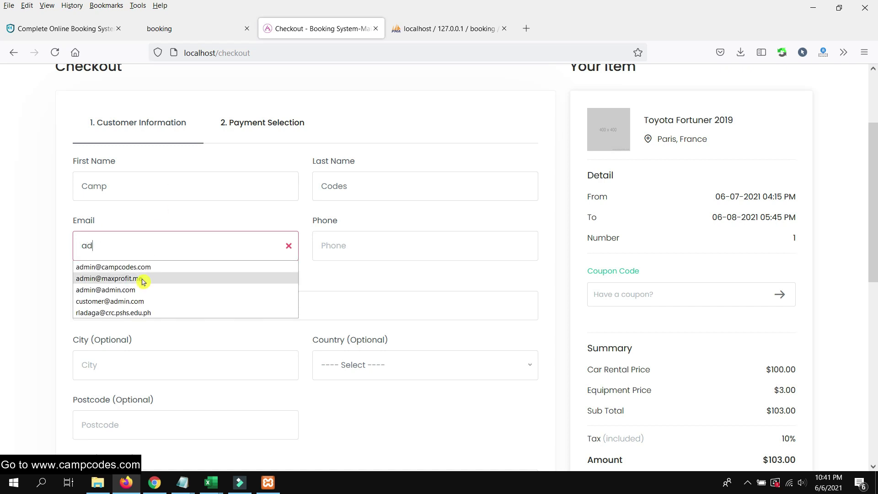
{"action": "left_click", "coordinate": [196, 266]}
Fill in the phone number, the Manila address and city Manila from suggestions
{"action": "left_click", "coordinate": [366, 241]}
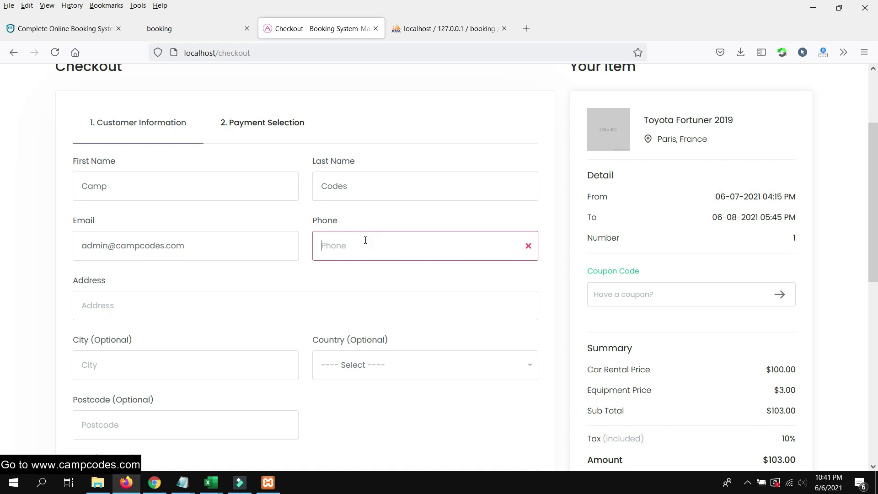
{"action": "type", "text": "09"}
{"action": "left_click", "coordinate": [353, 267]}
{"action": "left_click", "coordinate": [138, 304]}
{"action": "type", "text": "man"}
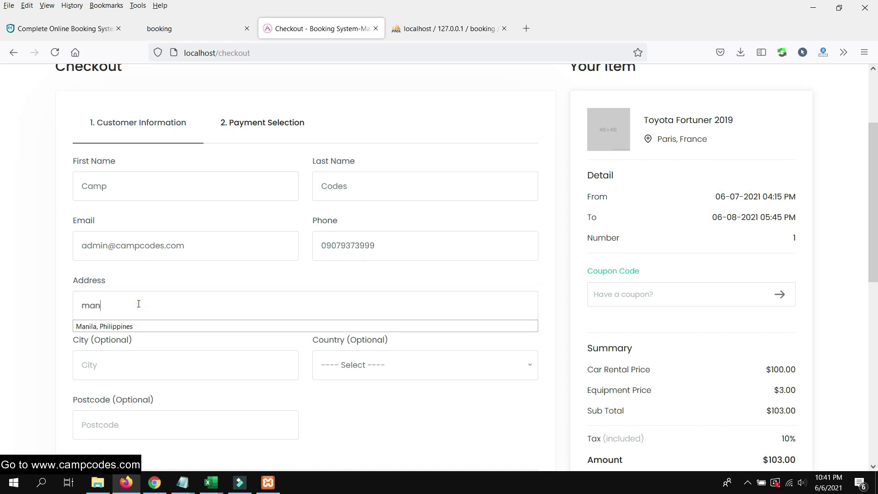
{"action": "left_click", "coordinate": [180, 327]}
{"action": "scroll", "coordinate": [183, 347], "scroll_direction": "down", "scroll_amount": 1}
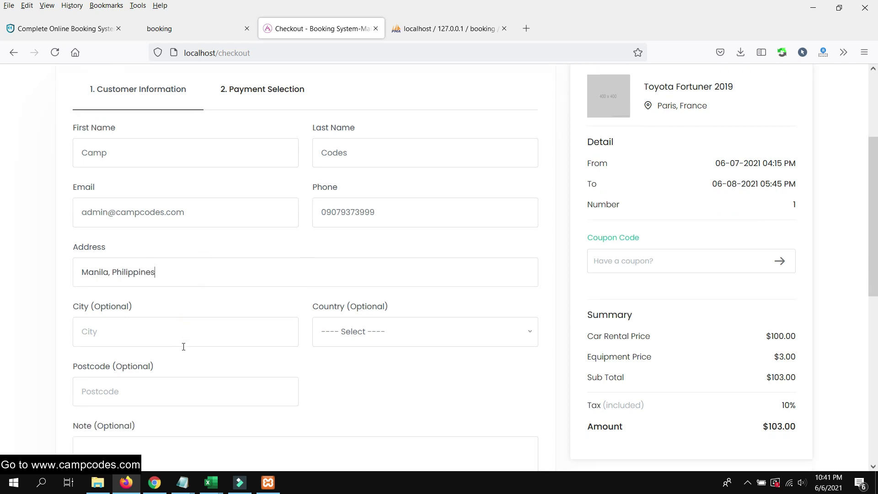
{"action": "left_click", "coordinate": [168, 304]}
{"action": "type", "text": "mani"}
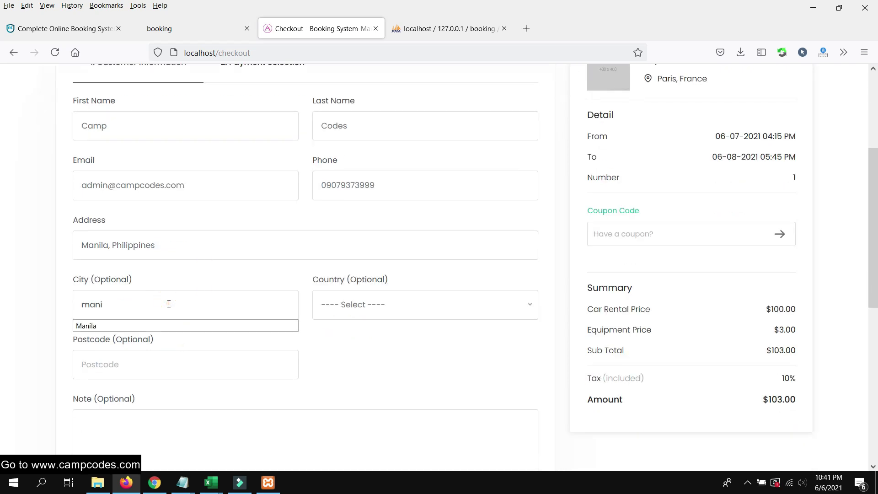
{"action": "left_click", "coordinate": [137, 325]}
Choose Albania as the country and continue to the payment step
{"action": "left_click", "coordinate": [434, 307]}
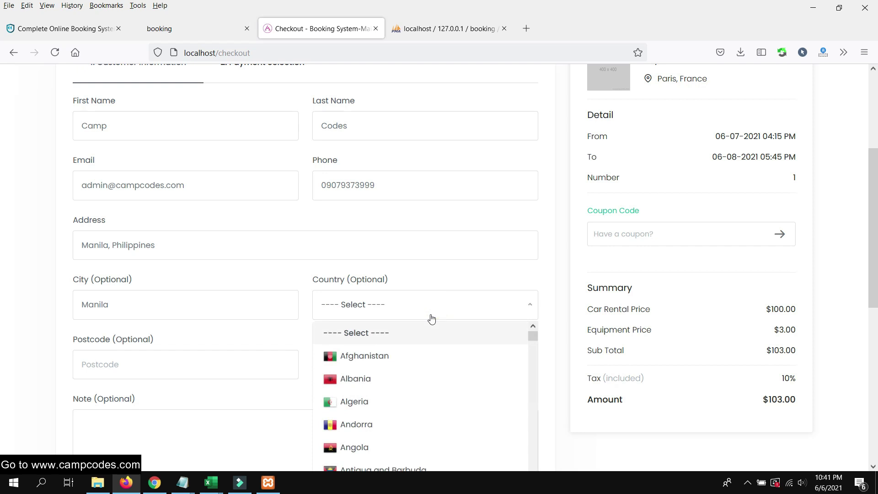
{"action": "left_click", "coordinate": [392, 376]}
{"action": "scroll", "coordinate": [155, 281], "scroll_direction": "down", "scroll_amount": 5}
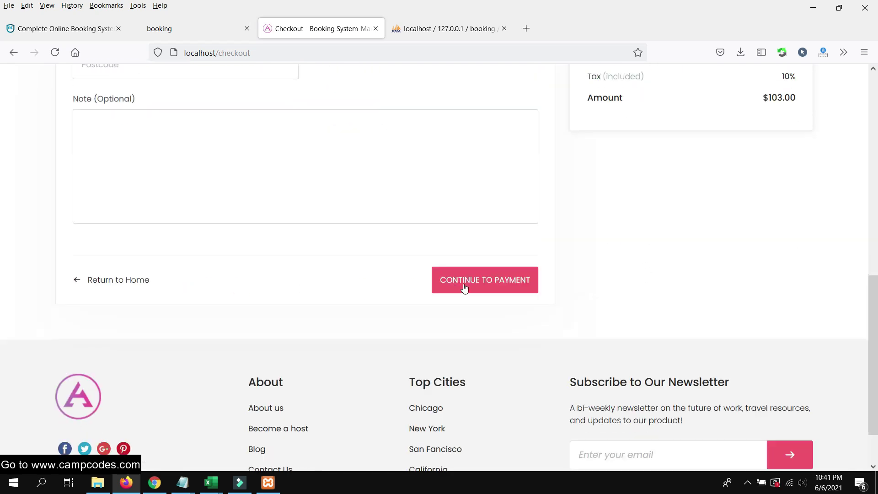
{"action": "left_click", "coordinate": [465, 287]}
{"action": "scroll", "coordinate": [361, 293], "scroll_direction": "down", "scroll_amount": 5}
Review the Bank Transfer account details shown on the payment step
{"action": "scroll", "coordinate": [361, 297], "scroll_direction": "up", "scroll_amount": 6}
{"action": "scroll", "coordinate": [361, 297], "scroll_direction": "down", "scroll_amount": 8}
{"action": "scroll", "coordinate": [360, 298], "scroll_direction": "up", "scroll_amount": 7}
{"action": "scroll", "coordinate": [361, 297], "scroll_direction": "down", "scroll_amount": 3}
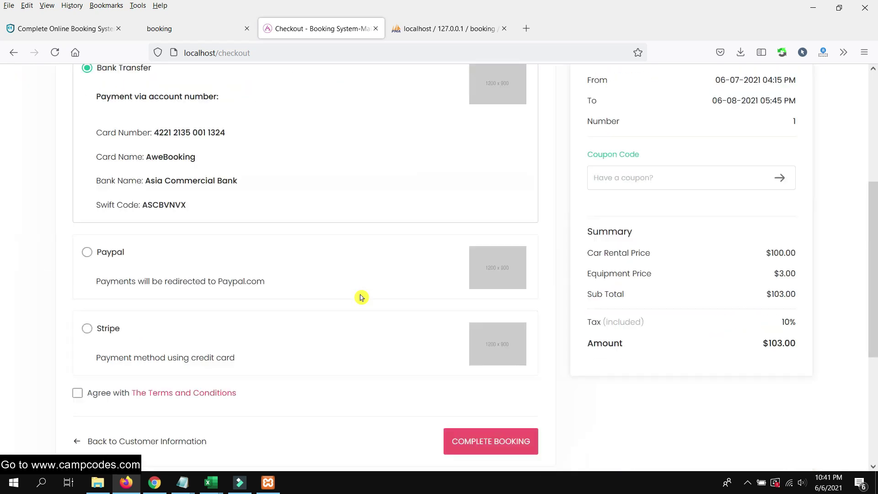
{"action": "scroll", "coordinate": [361, 297], "scroll_direction": "down", "scroll_amount": 5}
{"action": "scroll", "coordinate": [363, 294], "scroll_direction": "up", "scroll_amount": 8}
{"action": "scroll", "coordinate": [363, 294], "scroll_direction": "down", "scroll_amount": 5}
{"action": "scroll", "coordinate": [354, 295], "scroll_direction": "up", "scroll_amount": 5}
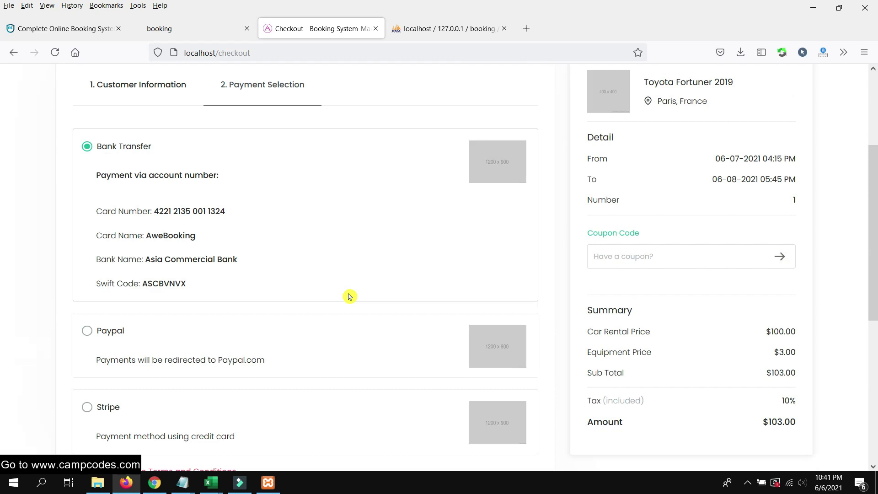
{"action": "left_click_drag", "start_coordinate": [218, 292], "coordinate": [157, 190]}
{"action": "left_click", "coordinate": [240, 222]}
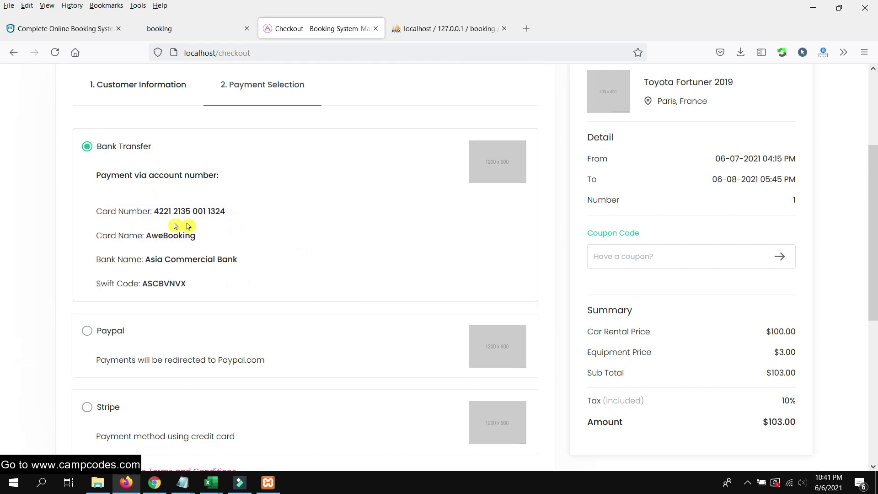
{"action": "left_click_drag", "start_coordinate": [200, 290], "coordinate": [112, 175]}
{"action": "left_click", "coordinate": [327, 242]}
{"action": "scroll", "coordinate": [515, 302], "scroll_direction": "down", "scroll_amount": 5}
{"action": "scroll", "coordinate": [143, 237], "scroll_direction": "up", "scroll_amount": 6}
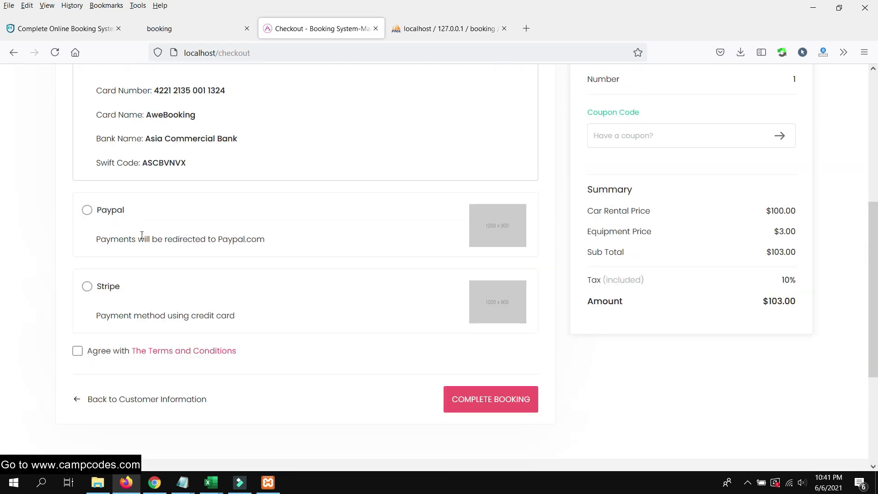
Try Paypal and Stripe, return to Bank Transfer, and attempt to complete the booking
{"action": "left_click", "coordinate": [97, 339]}
{"action": "left_click", "coordinate": [102, 412]}
{"action": "scroll", "coordinate": [328, 286], "scroll_direction": "down", "scroll_amount": 4}
{"action": "scroll", "coordinate": [298, 282], "scroll_direction": "up", "scroll_amount": 7}
{"action": "left_click", "coordinate": [101, 272]}
{"action": "scroll", "coordinate": [526, 327], "scroll_direction": "down", "scroll_amount": 6}
{"action": "left_click", "coordinate": [503, 344]}
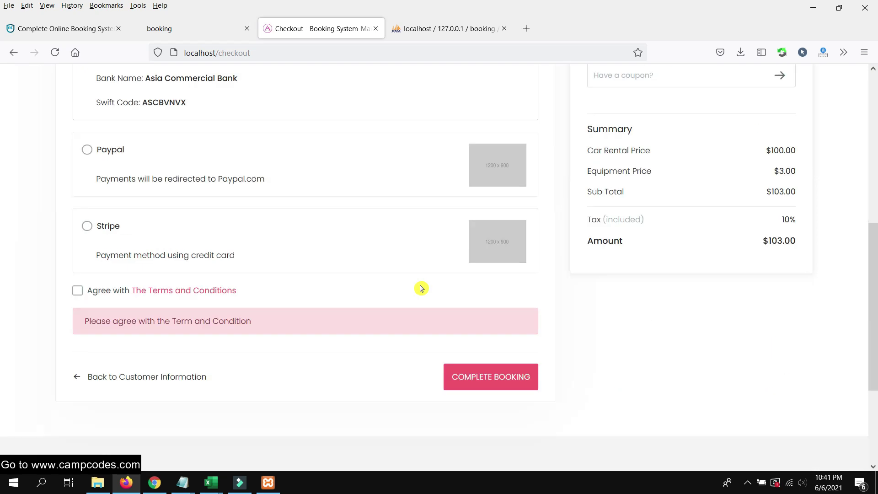
Tick the Agree with The Terms and Conditions checkbox
{"action": "scroll", "coordinate": [425, 305], "scroll_direction": "up", "scroll_amount": 6}
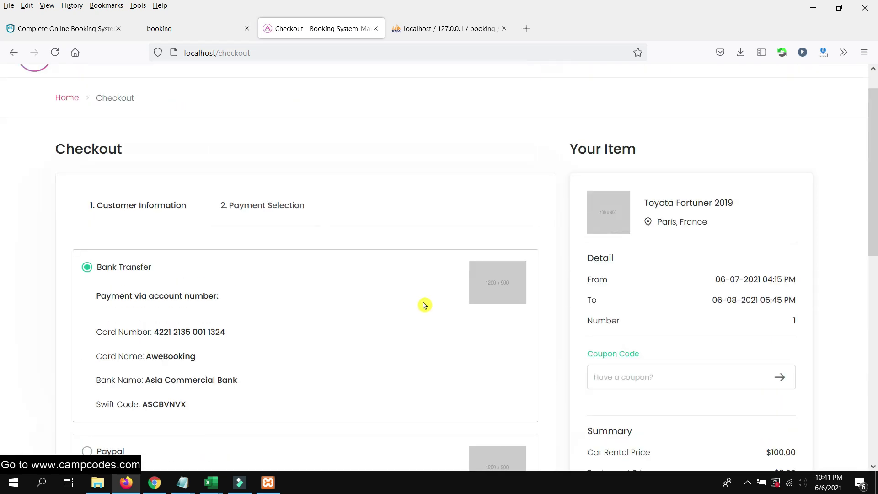
{"action": "scroll", "coordinate": [350, 288], "scroll_direction": "down", "scroll_amount": 3}
{"action": "scroll", "coordinate": [351, 288], "scroll_direction": "up", "scroll_amount": 2}
{"action": "scroll", "coordinate": [350, 290], "scroll_direction": "down", "scroll_amount": 8}
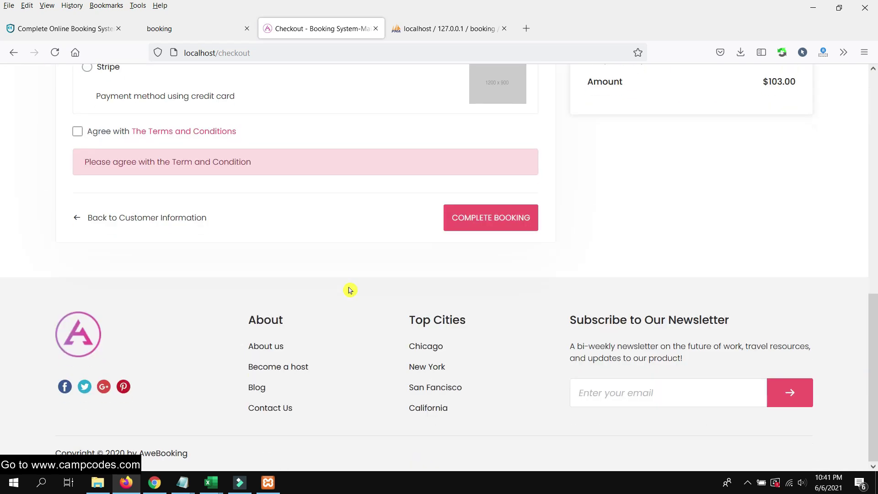
{"action": "scroll", "coordinate": [328, 289], "scroll_direction": "up", "scroll_amount": 3}
{"action": "left_click", "coordinate": [77, 252]}
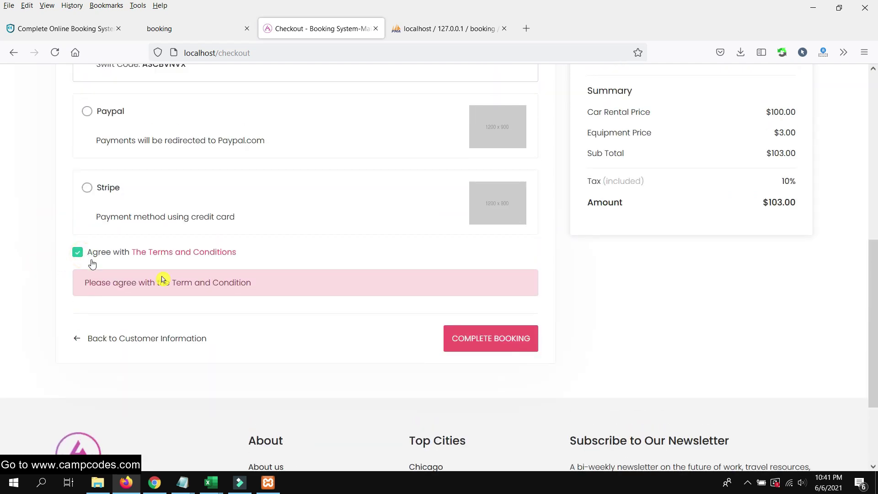
Complete the booking and review the thank-you confirmation
{"action": "left_click", "coordinate": [508, 340]}
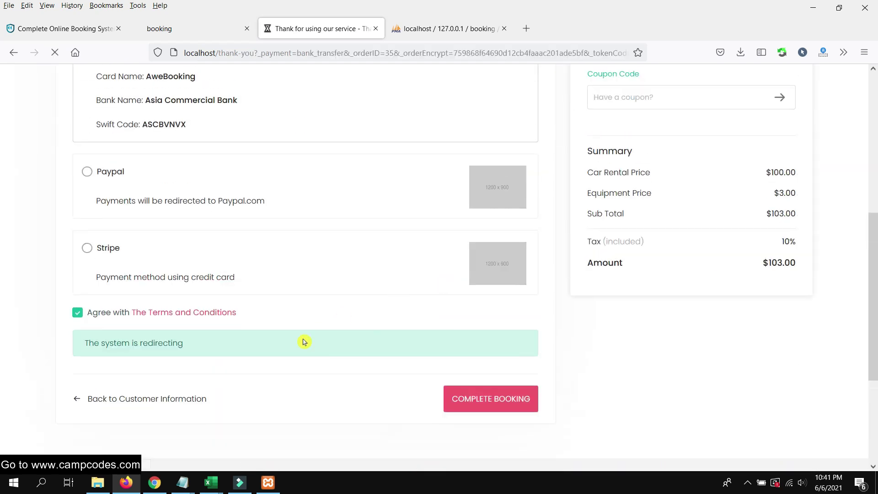
{"action": "left_click_drag", "start_coordinate": [276, 245], "coordinate": [526, 245]}
{"action": "left_click", "coordinate": [571, 247]}
{"action": "scroll", "coordinate": [539, 265], "scroll_direction": "down", "scroll_amount": 4}
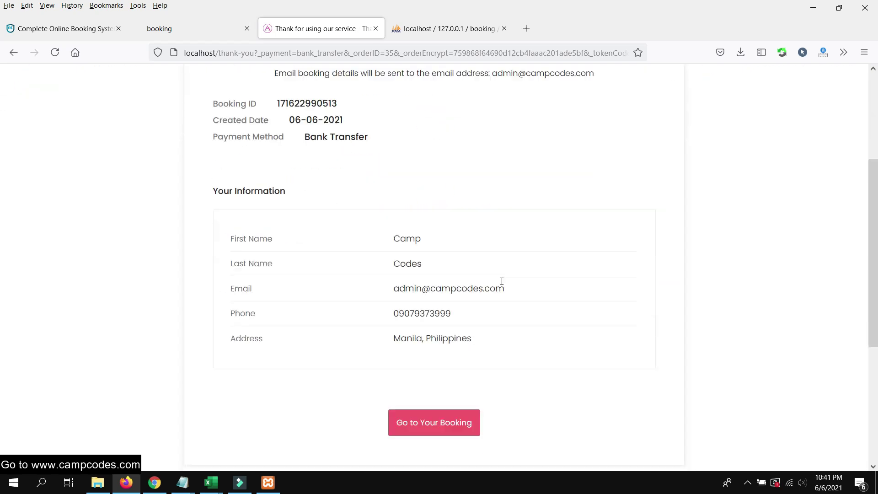
Open the customer's bookings list showing Toyota Fortuner 2019 as Incomplete at $103.00
{"action": "left_click", "coordinate": [429, 414]}
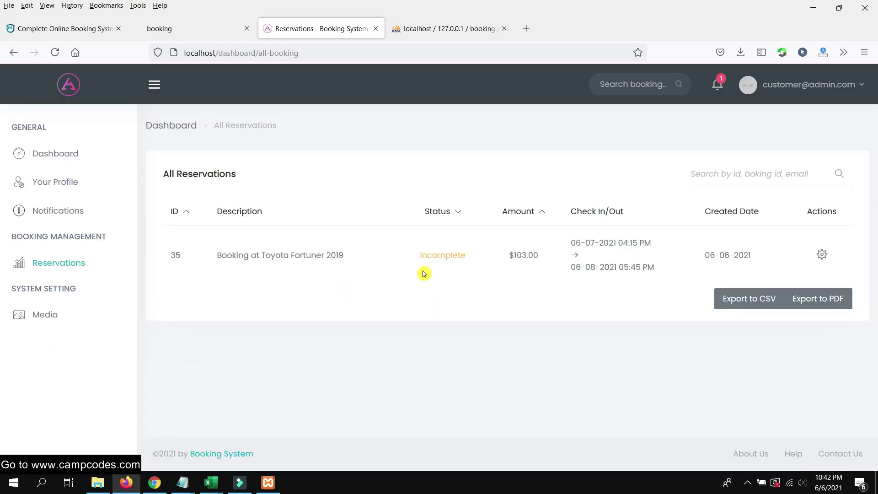
{"action": "left_click_drag", "start_coordinate": [471, 253], "coordinate": [404, 251]}
{"action": "left_click", "coordinate": [414, 264]}
Open the admin's All Reservations list and locate the Toyota Fortuner 2019 booking
{"action": "left_click", "coordinate": [155, 483]}
{"action": "scroll", "coordinate": [71, 355], "scroll_direction": "down", "scroll_amount": 4}
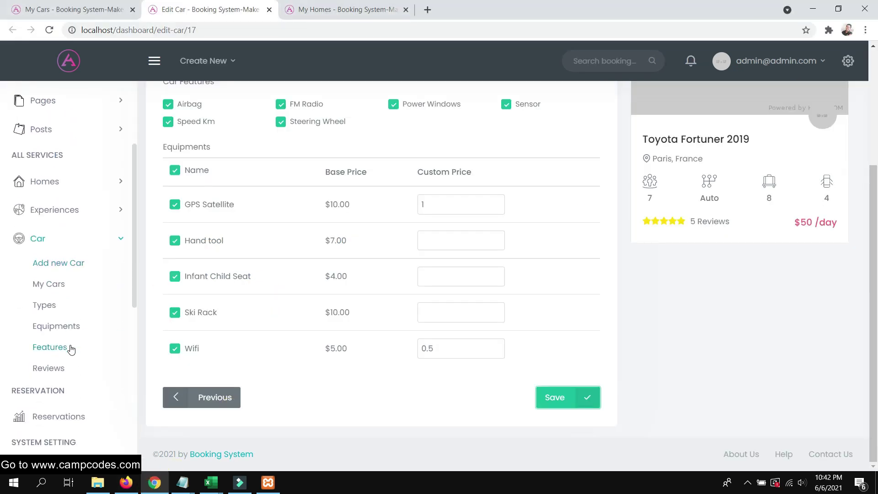
{"action": "left_click", "coordinate": [59, 347]}
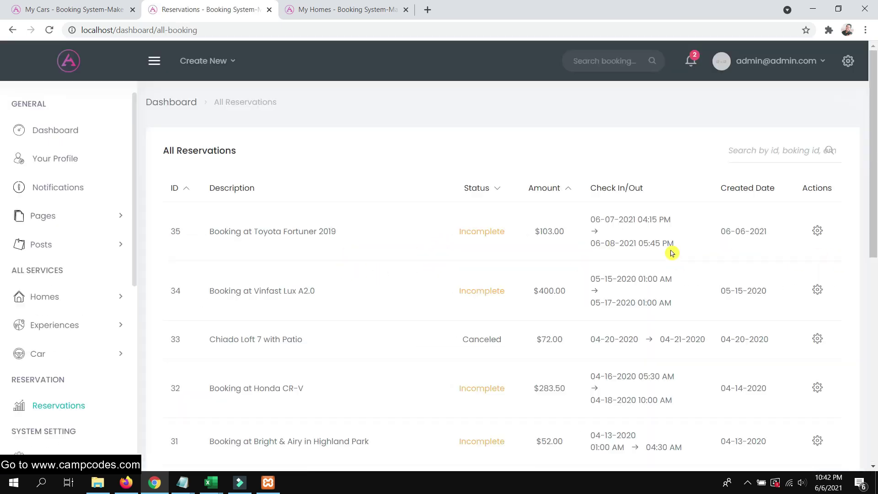
{"action": "left_click_drag", "start_coordinate": [373, 230], "coordinate": [212, 230]}
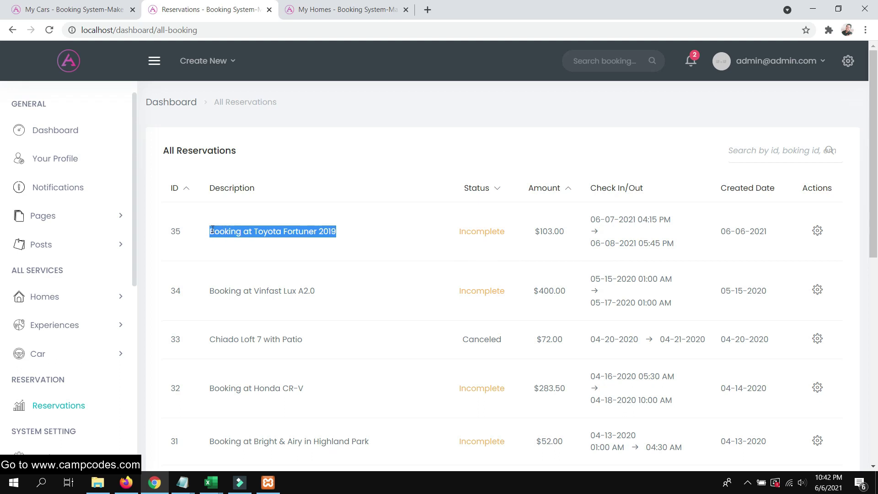
{"action": "left_click", "coordinate": [376, 229]}
Set booking 35's status to Completed from its gear menu
{"action": "left_click", "coordinate": [818, 232]}
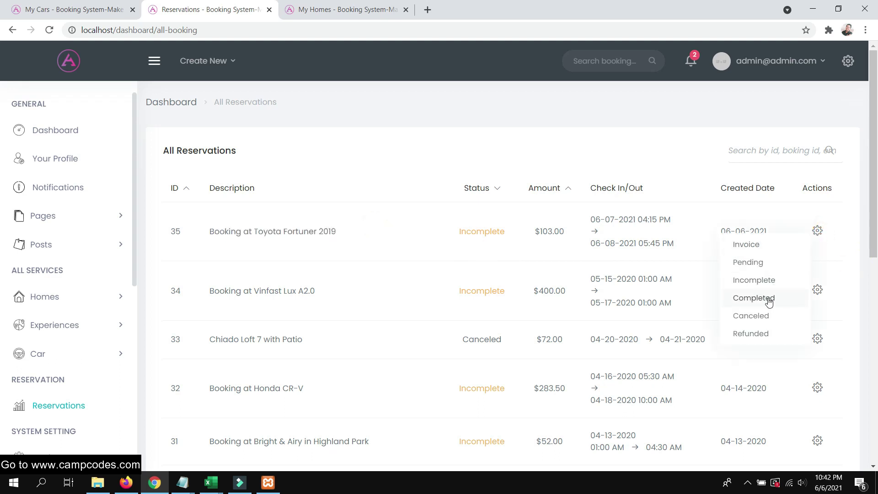
{"action": "left_click_drag", "start_coordinate": [574, 233], "coordinate": [530, 231]}
{"action": "left_click", "coordinate": [818, 232]}
{"action": "left_click", "coordinate": [765, 296]}
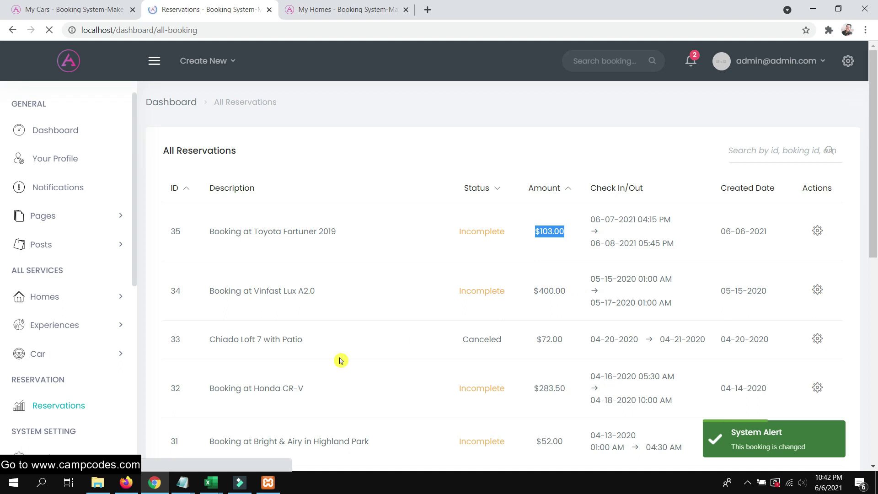
Reload the customer's reservations page in Firefox to show booking 35 as Completed
{"action": "left_click", "coordinate": [124, 483]}
{"action": "right_click", "coordinate": [301, 30]}
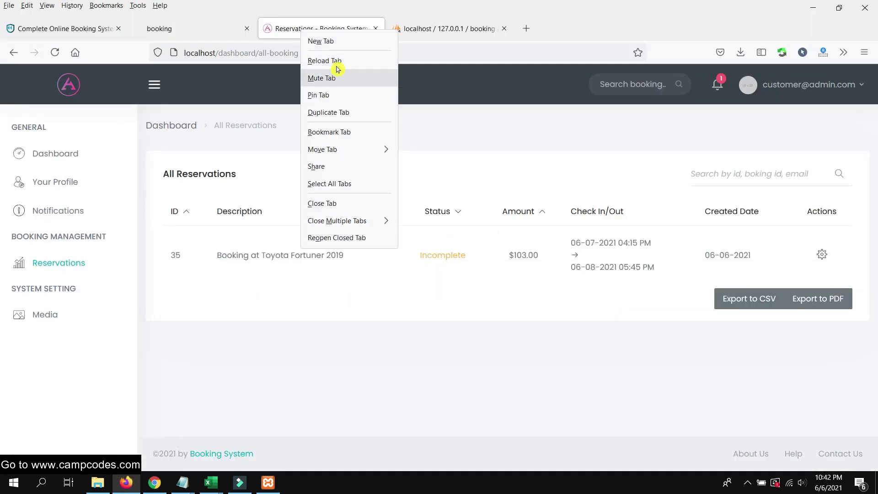
{"action": "left_click", "coordinate": [336, 63]}
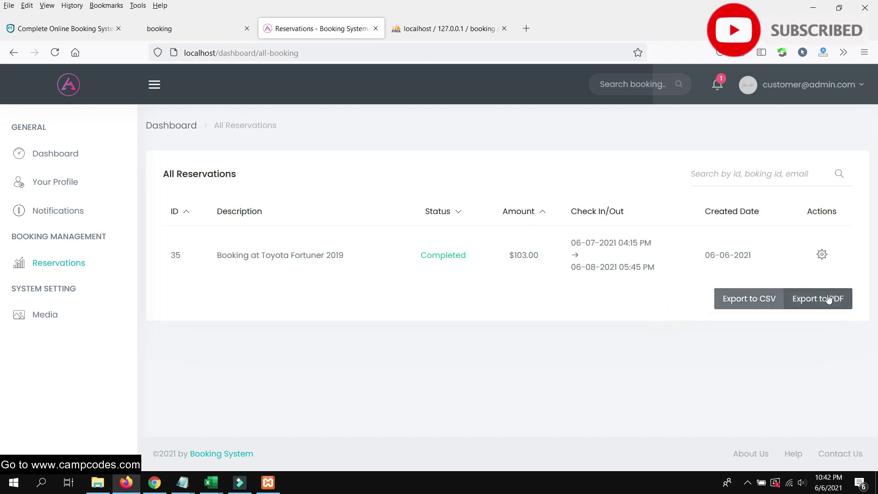
Export the reservations list to PDF and open it with Acrobat Reader
{"action": "left_click", "coordinate": [828, 298]}
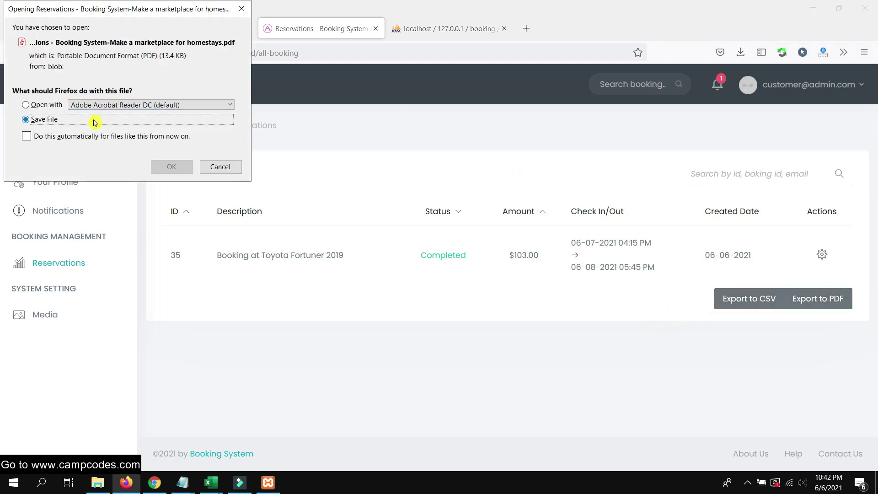
{"action": "left_click", "coordinate": [41, 105]}
{"action": "left_click", "coordinate": [171, 166]}
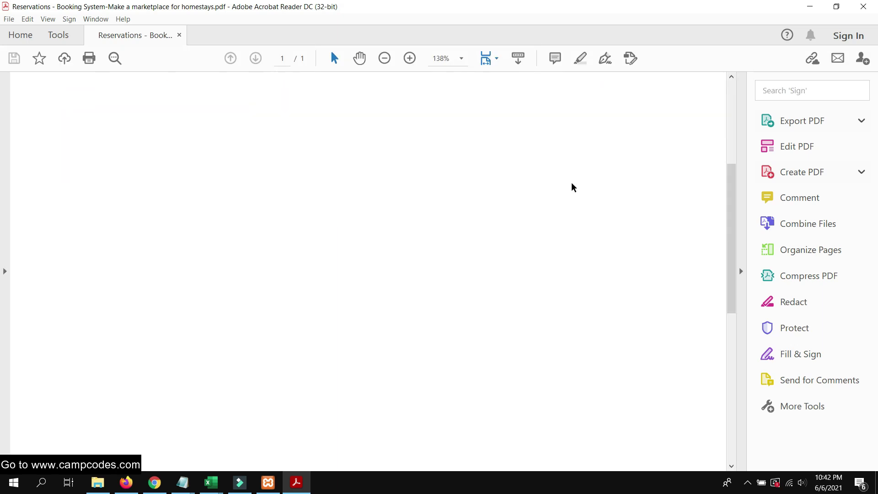
Scroll the PDF to check booking 35 Completed at $103.00, then close Acrobat Reader
{"action": "scroll", "coordinate": [572, 187], "scroll_direction": "down", "scroll_amount": 5}
{"action": "scroll", "coordinate": [569, 181], "scroll_direction": "up", "scroll_amount": 7}
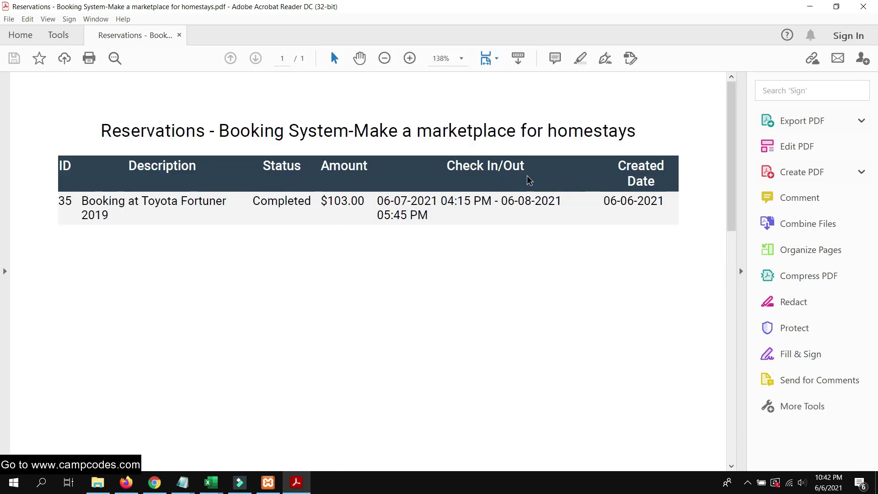
{"action": "left_click", "coordinate": [865, 8]}
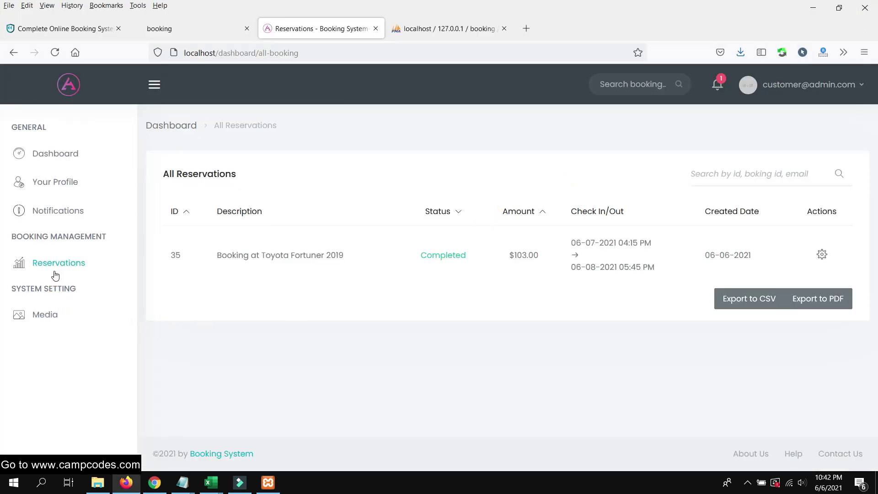
Open and scroll through the customer's Your Profile page
{"action": "left_click", "coordinate": [57, 154]}
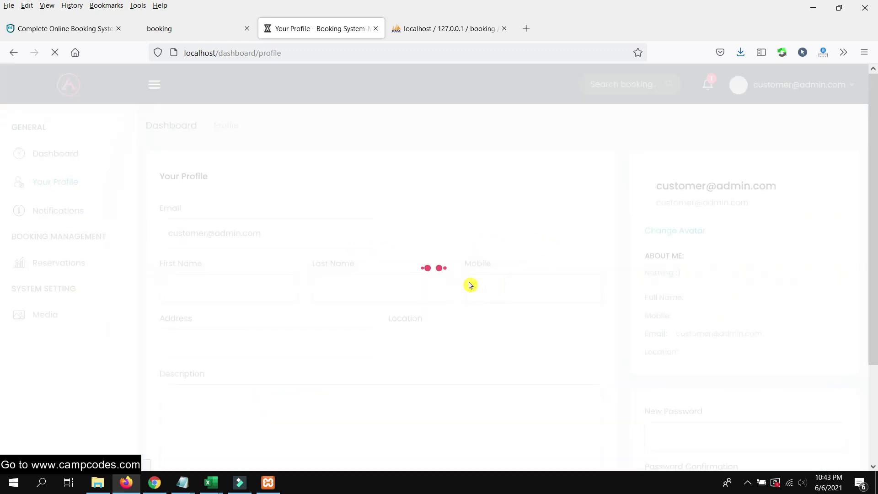
{"action": "scroll", "coordinate": [214, 288], "scroll_direction": "down", "scroll_amount": 3}
{"action": "scroll", "coordinate": [217, 293], "scroll_direction": "up", "scroll_amount": 3}
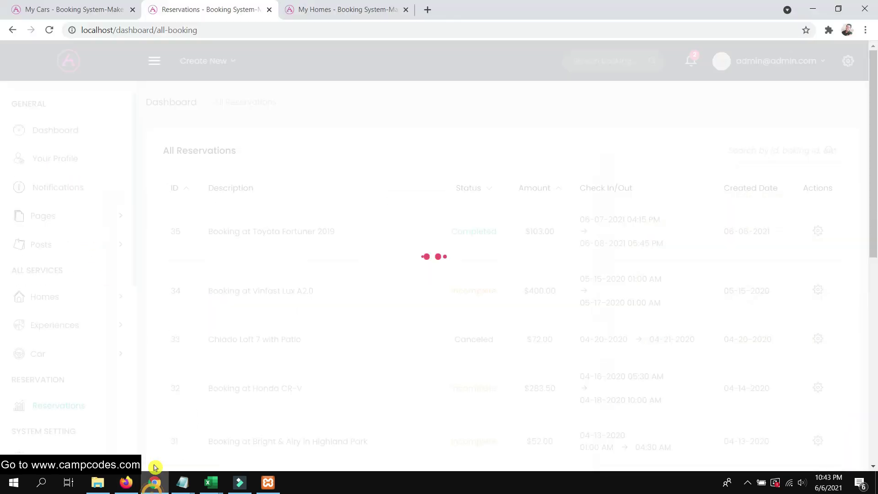
Switch back to the admin's All Reservations list in Chrome
{"action": "left_click", "coordinate": [154, 482]}
{"action": "scroll", "coordinate": [72, 286], "scroll_direction": "down", "scroll_amount": 2}
{"action": "scroll", "coordinate": [72, 286], "scroll_direction": "down", "scroll_amount": 2}
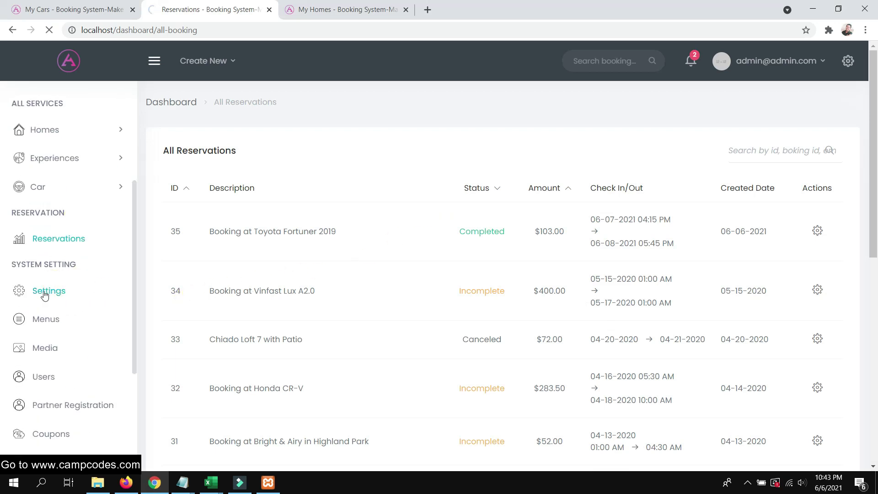
Scroll through the admin's general Settings page
{"action": "scroll", "coordinate": [43, 289], "scroll_direction": "down", "scroll_amount": 1}
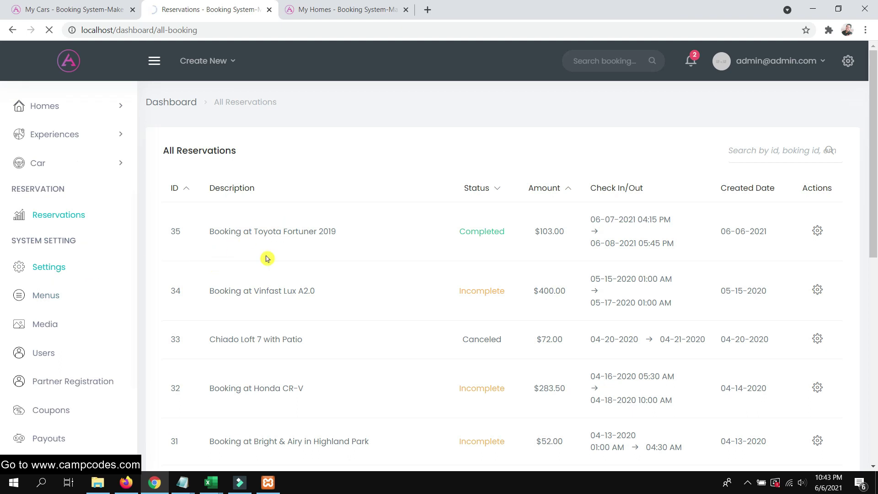
{"action": "scroll", "coordinate": [269, 254], "scroll_direction": "down", "scroll_amount": 10}
{"action": "scroll", "coordinate": [270, 255], "scroll_direction": "down", "scroll_amount": 10}
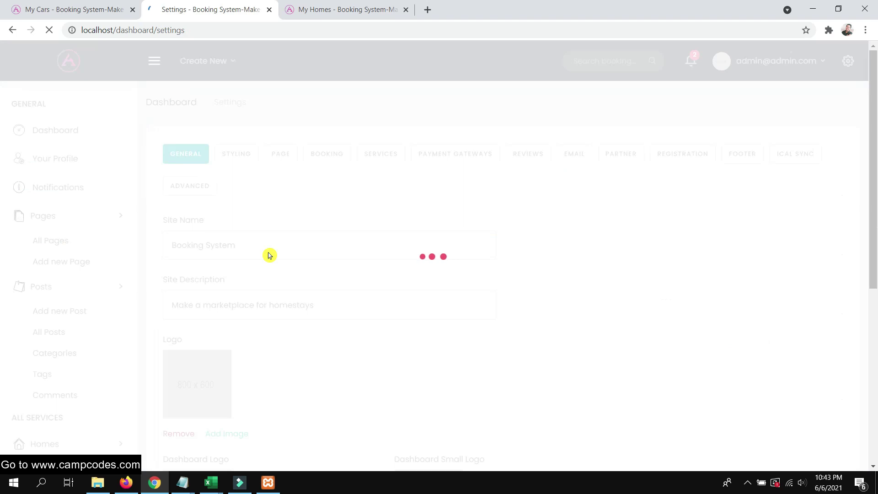
{"action": "scroll", "coordinate": [269, 254], "scroll_direction": "down", "scroll_amount": 3}
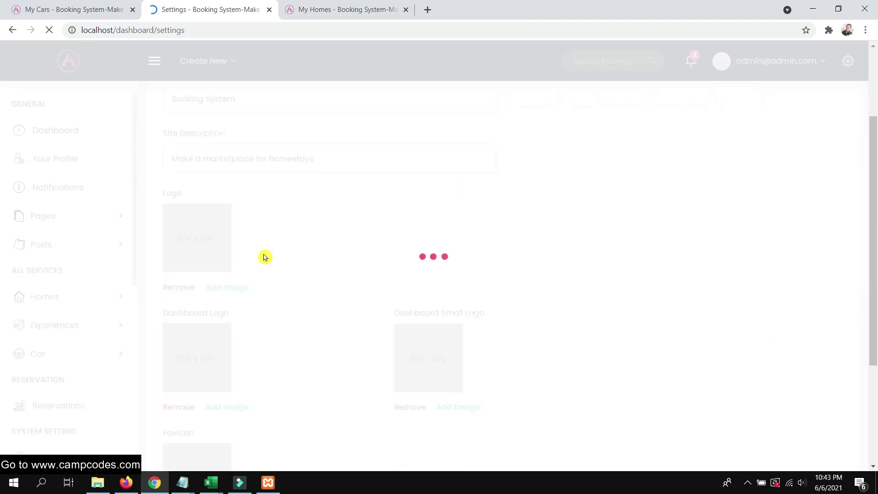
{"action": "scroll", "coordinate": [265, 256], "scroll_direction": "down", "scroll_amount": 5}
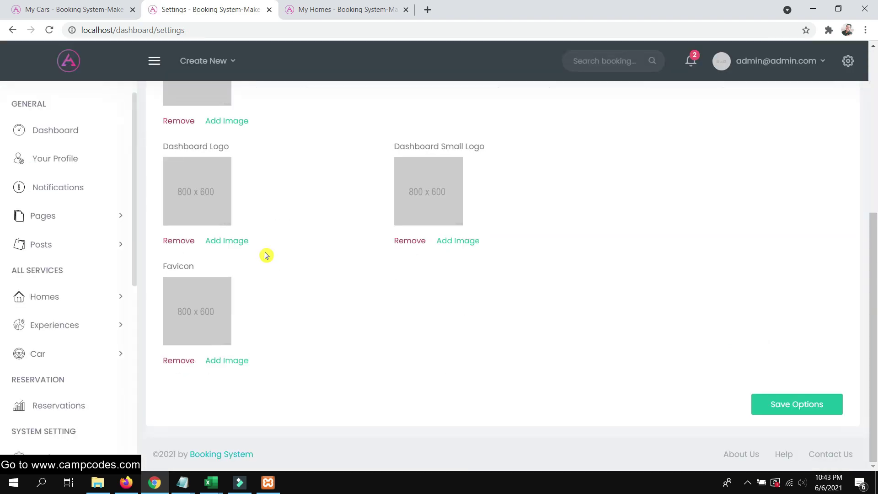
{"action": "scroll", "coordinate": [267, 255], "scroll_direction": "up", "scroll_amount": 6}
{"action": "scroll", "coordinate": [267, 255], "scroll_direction": "down", "scroll_amount": 6}
{"action": "scroll", "coordinate": [267, 255], "scroll_direction": "up", "scroll_amount": 2}
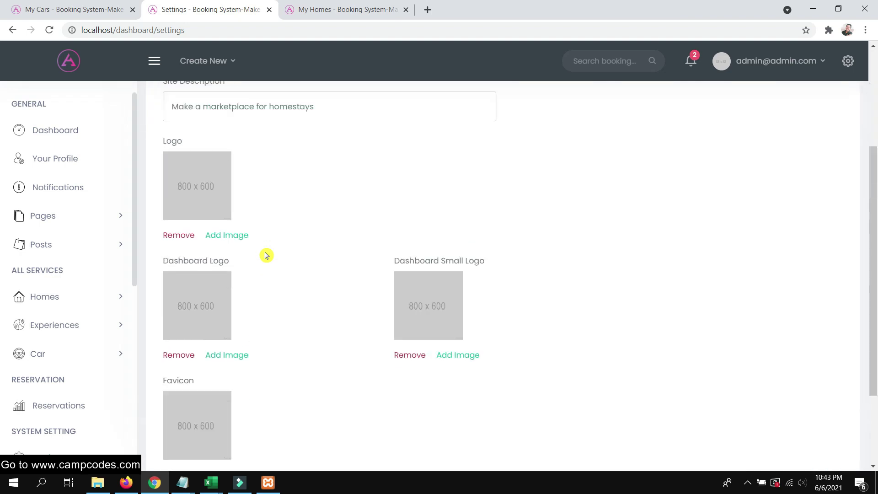
{"action": "scroll", "coordinate": [267, 255], "scroll_direction": "up", "scroll_amount": 4}
{"action": "scroll", "coordinate": [112, 318], "scroll_direction": "down", "scroll_amount": 4}
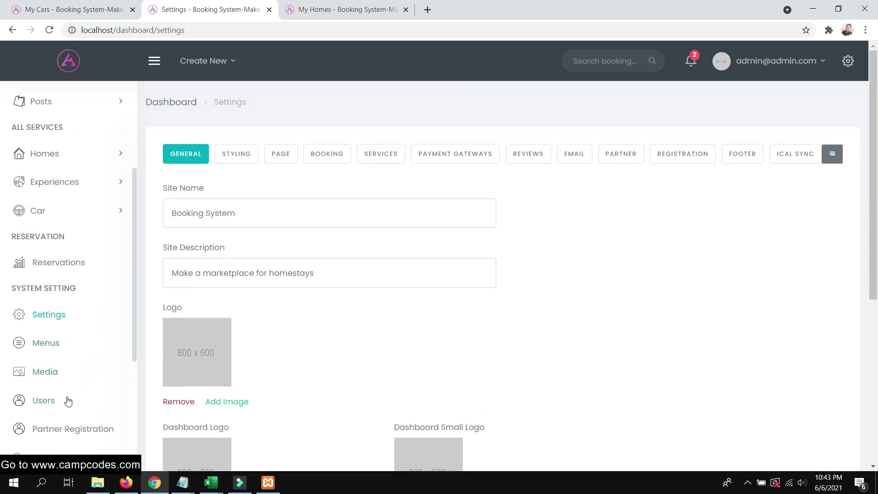
Browse the Media library and Languages pages, then go to Menus
{"action": "left_click", "coordinate": [50, 326]}
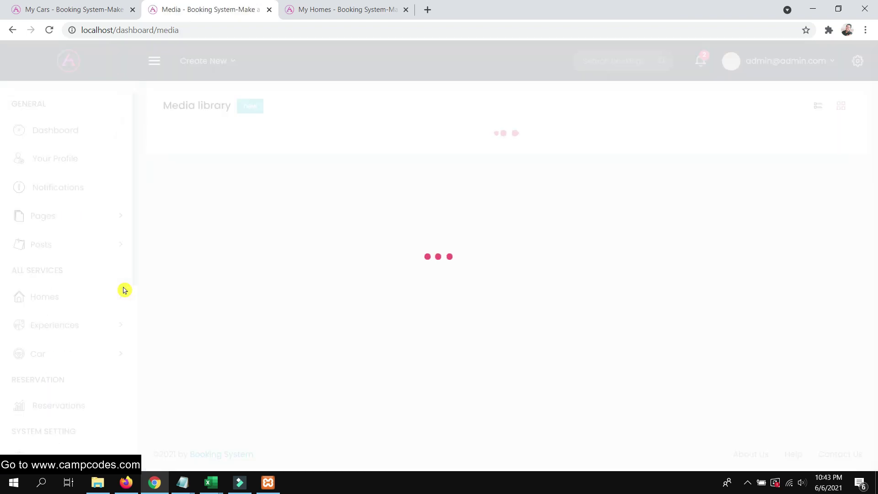
{"action": "scroll", "coordinate": [68, 432], "scroll_direction": "down", "scroll_amount": 5}
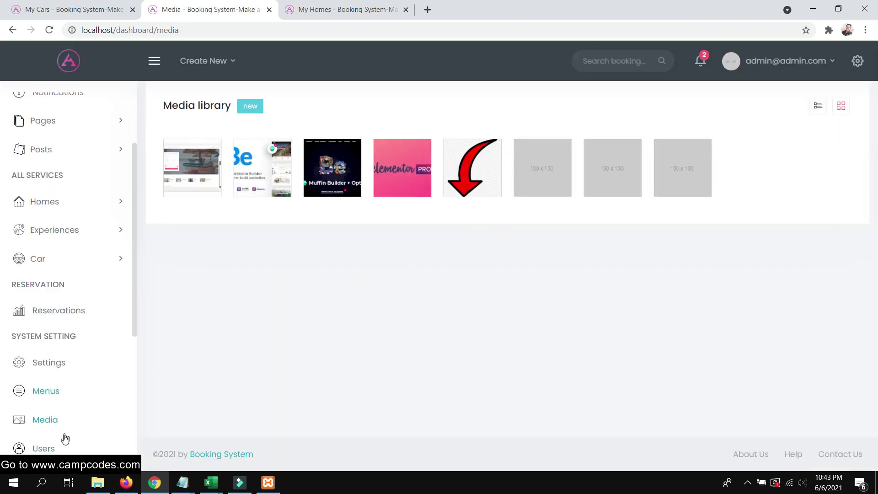
{"action": "scroll", "coordinate": [70, 427], "scroll_direction": "down", "scroll_amount": 2}
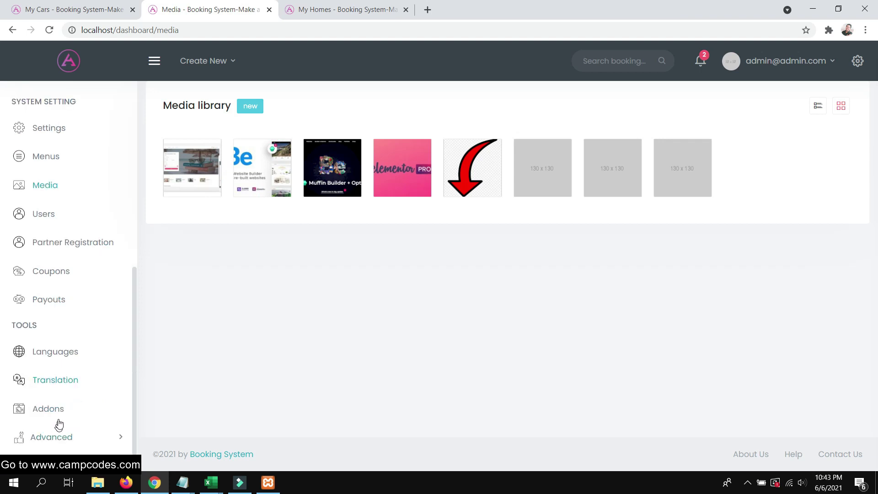
{"action": "left_click", "coordinate": [61, 351]}
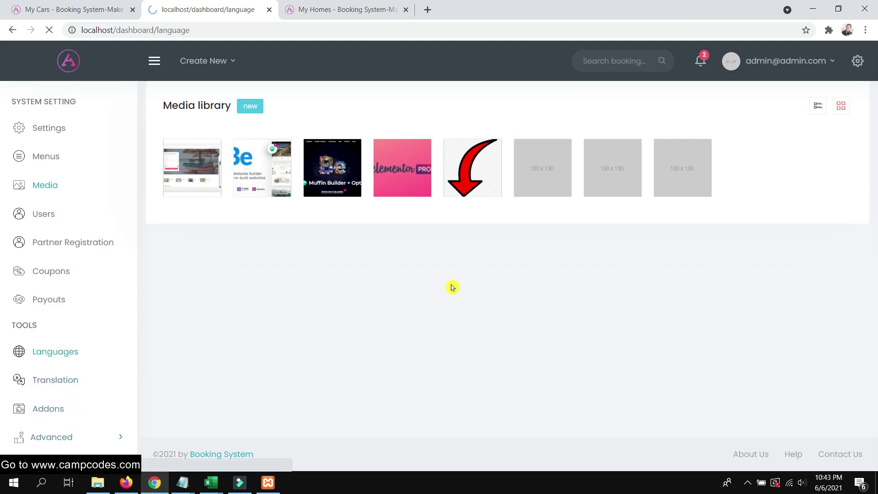
{"action": "scroll", "coordinate": [50, 355], "scroll_direction": "down", "scroll_amount": 6}
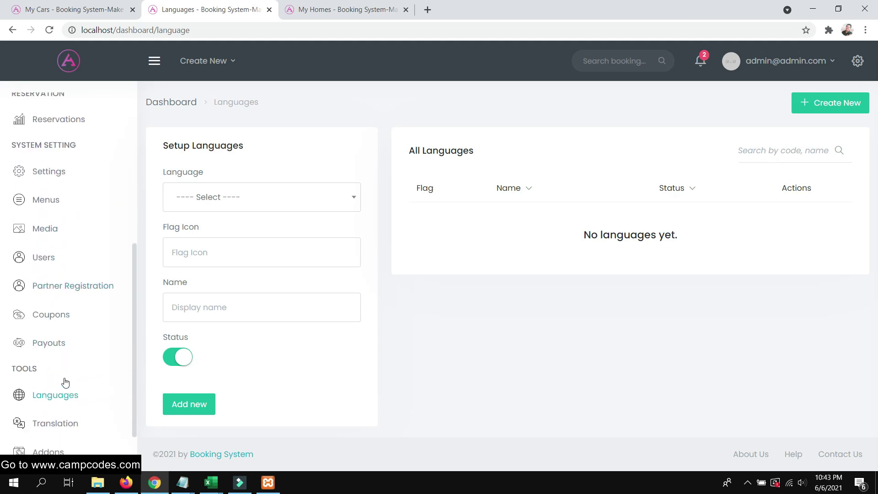
{"action": "left_click", "coordinate": [52, 202]}
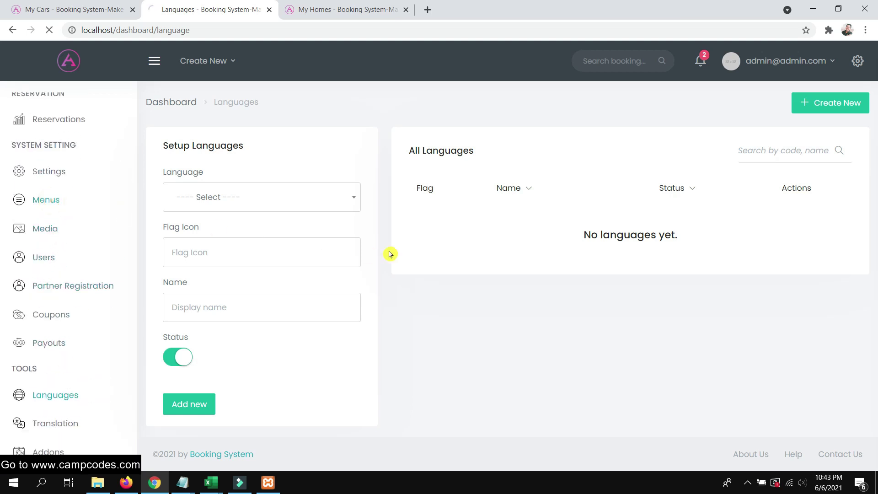